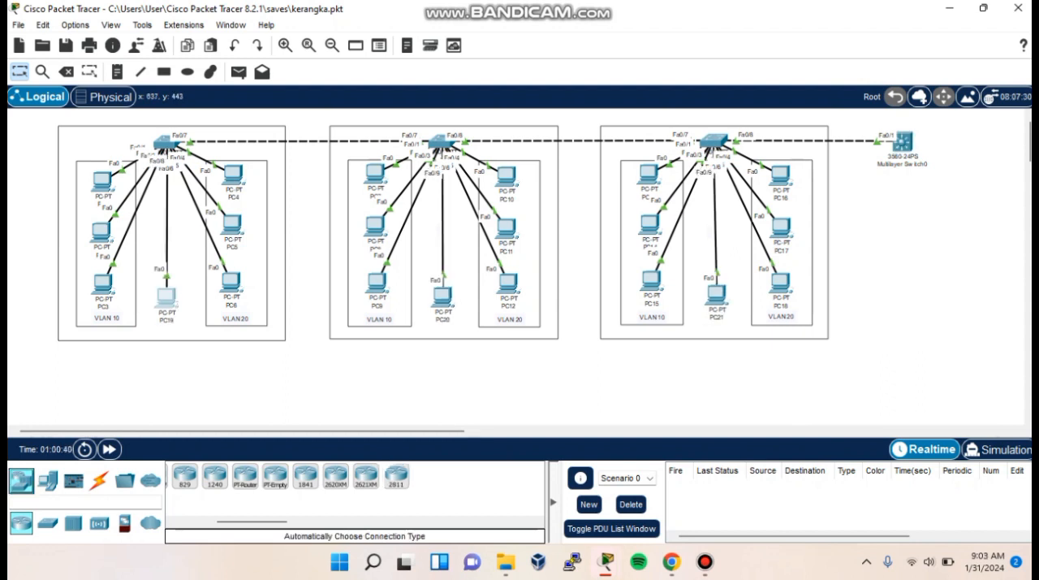
- Place a 2811 router below PC19 and cable its Fa0/0 port to port Fa0/9 of the first switch
click(396, 475)
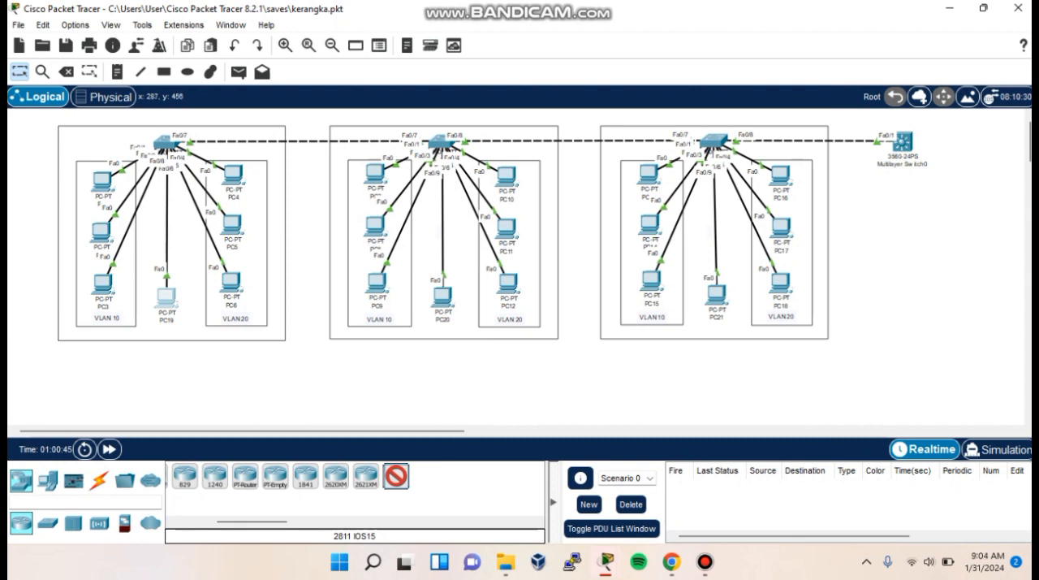
click(164, 367)
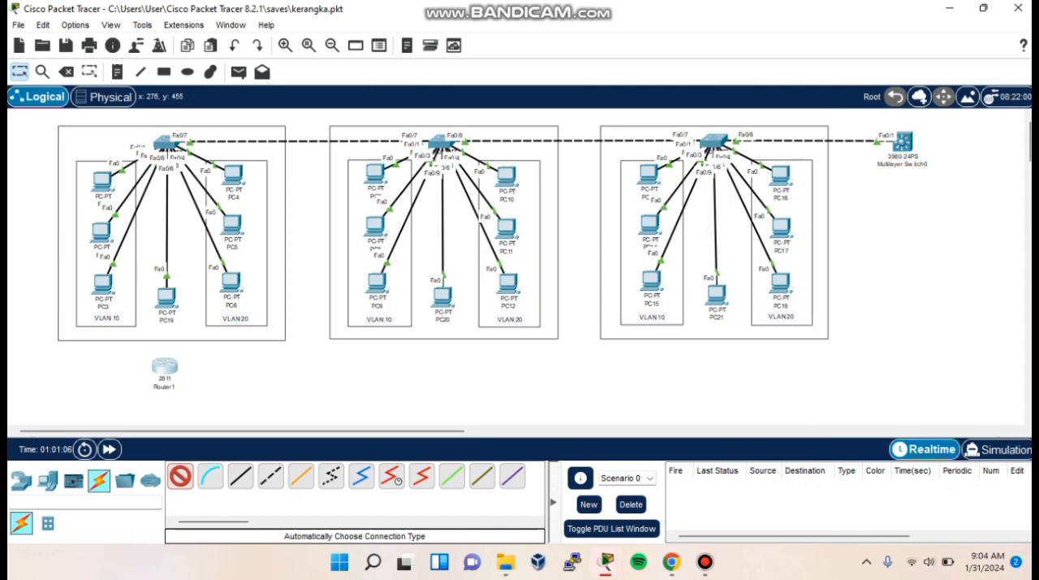
click(165, 367)
click(165, 146)
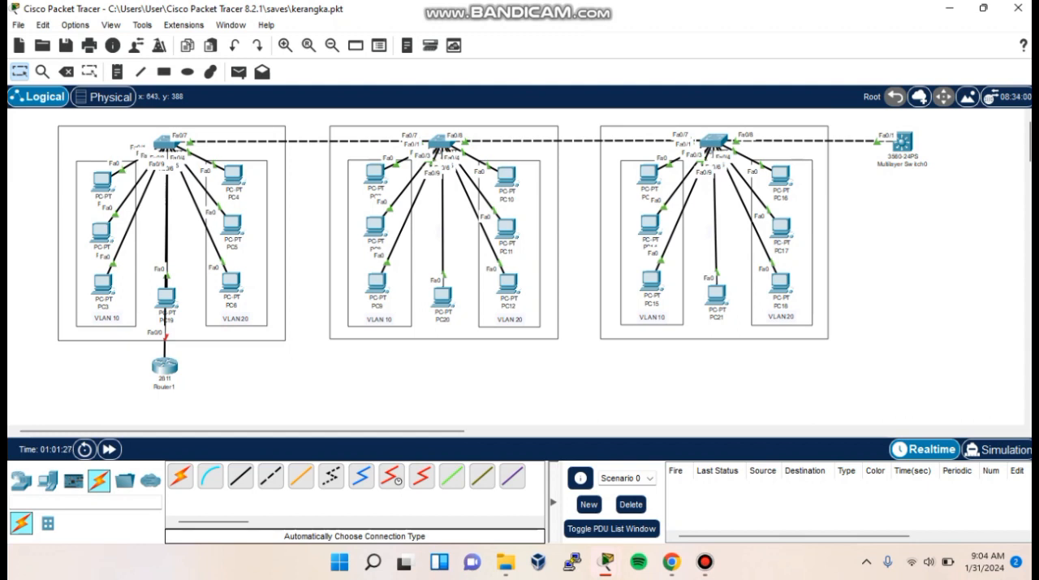
- Add a text note beside the new router with the line "VLAN 1= 192.168.1.0/24"
click(118, 72)
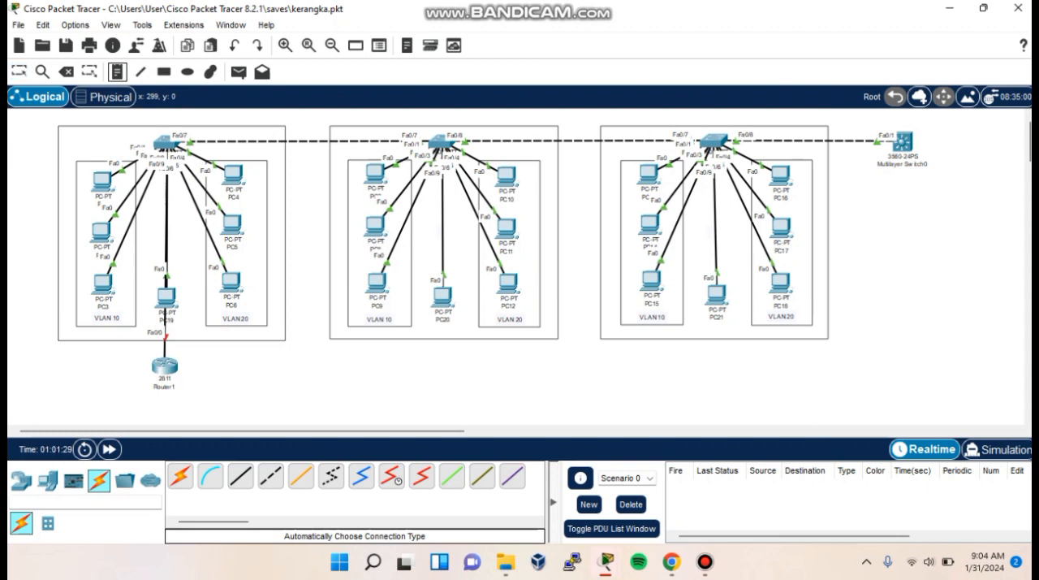
click(222, 359)
text(VLAN 1)
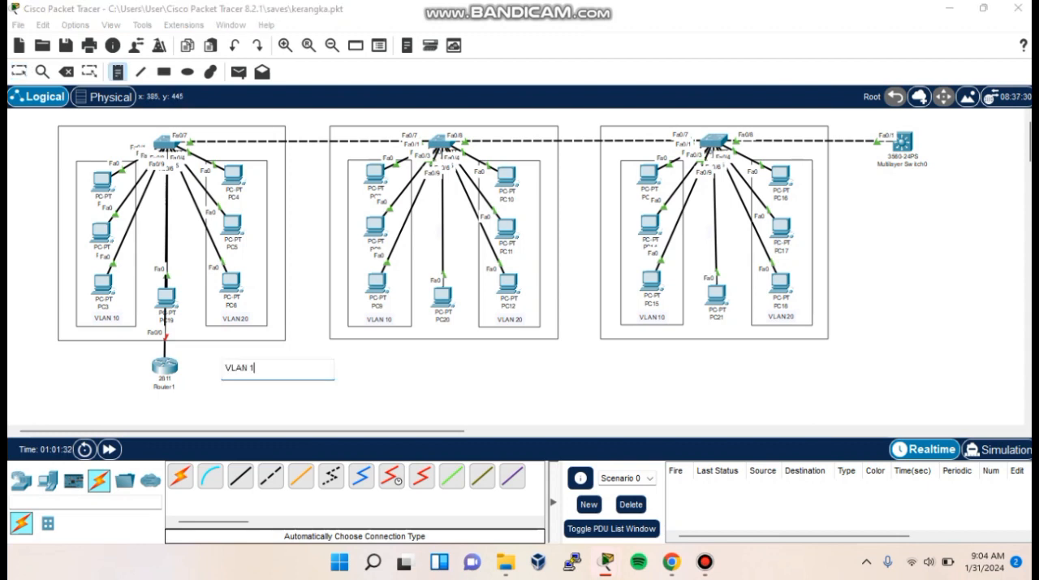
text(= 192.168.1.0/24)
key(Return)
text(vl)
key(BackSpace)
key(BackSpace)
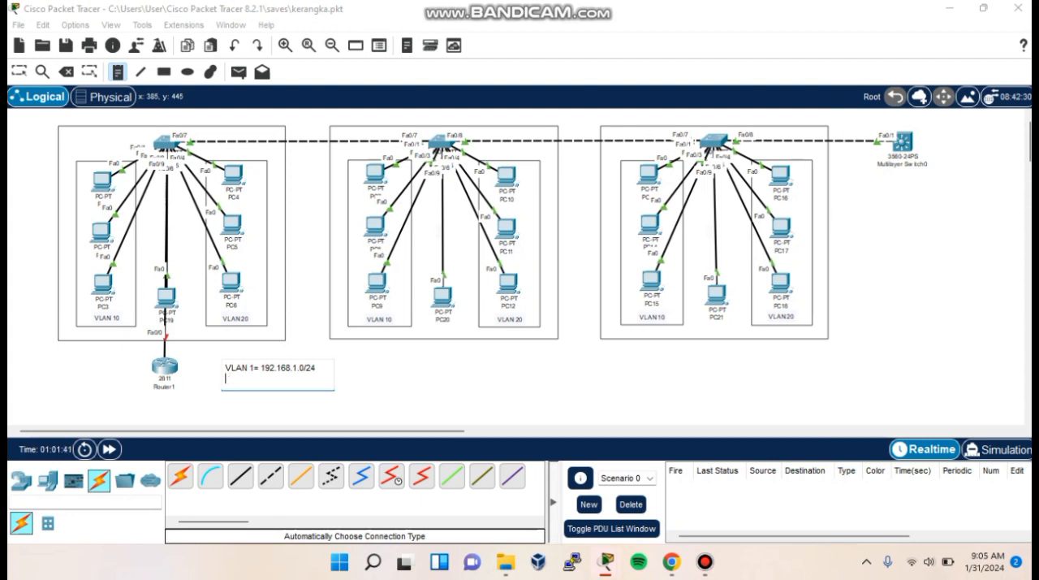
- Add the lines "VLAN 10= 192.168.10.0/24" and "VLAN 20= 192.168.20.0/24" to the note and finish it
text(VLAN 1)
text(0-)
text( 192.168.10.0/2)
text(4)
key(Return)
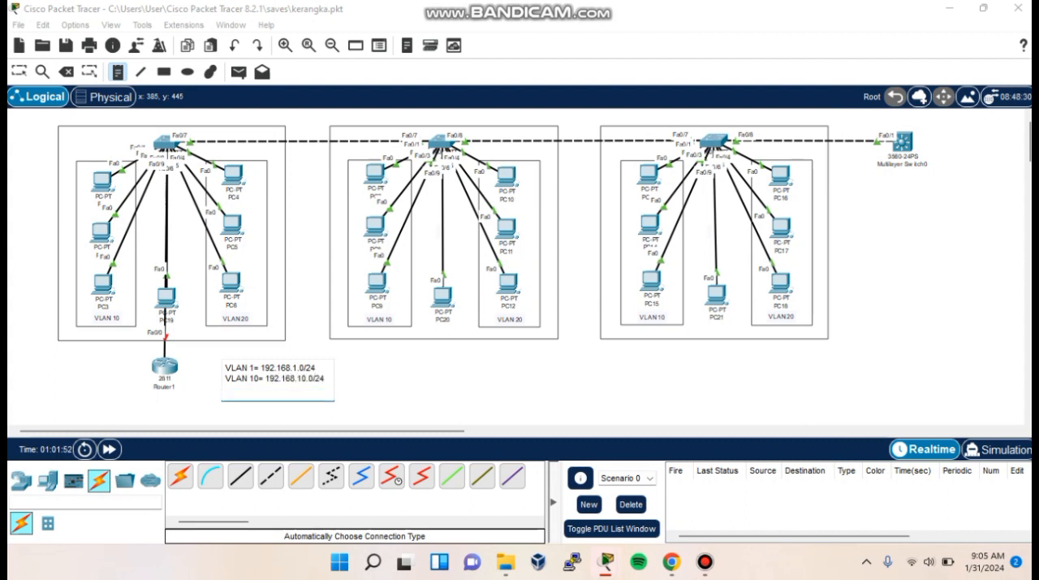
text(VLAN 20= 192.168.20.0/24)
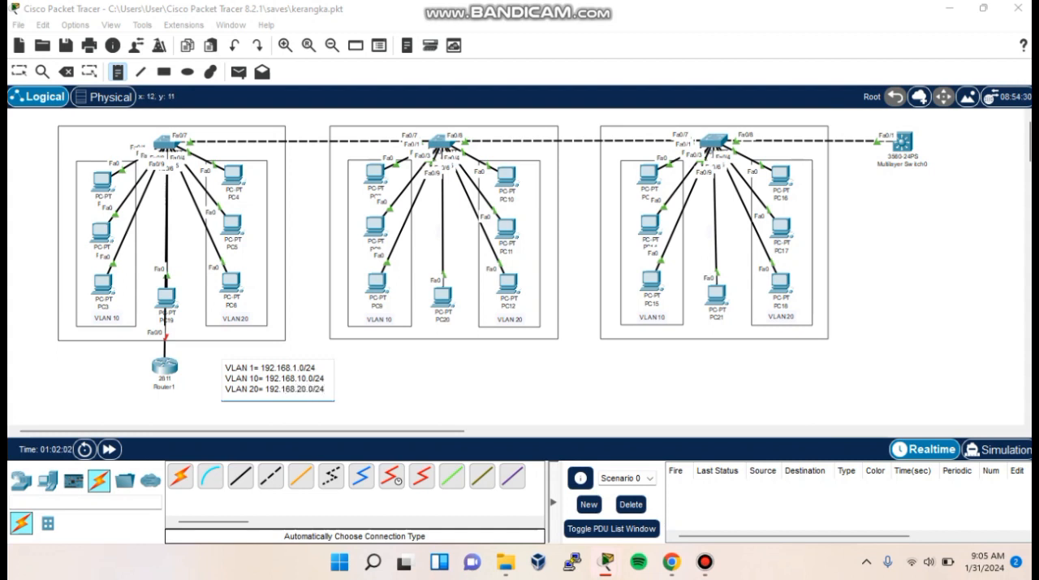
click(19, 71)
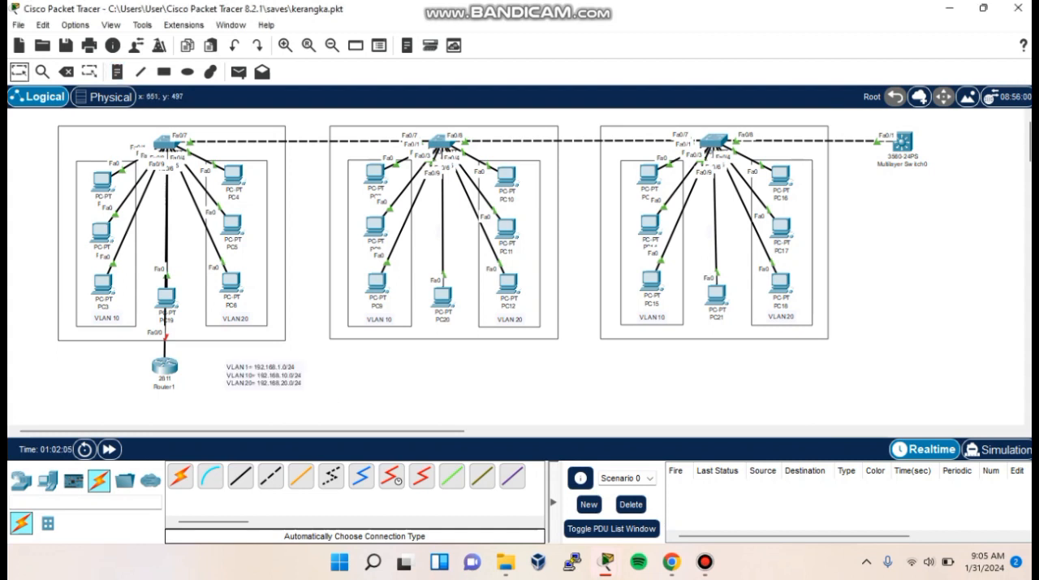
- Open Router1's command line, decline the initial configuration dialog and enter global configuration mode
click(165, 365)
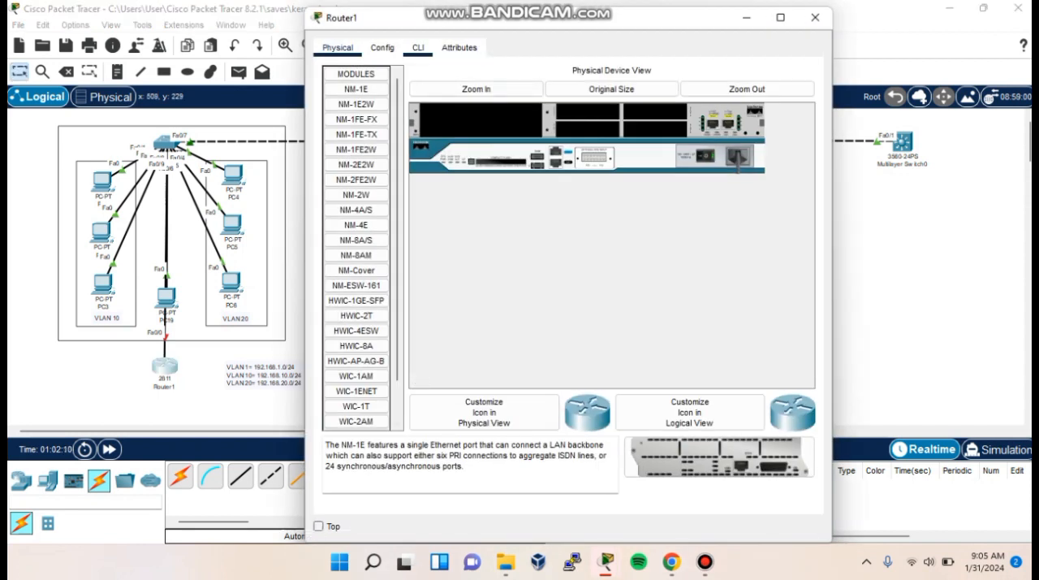
click(419, 47)
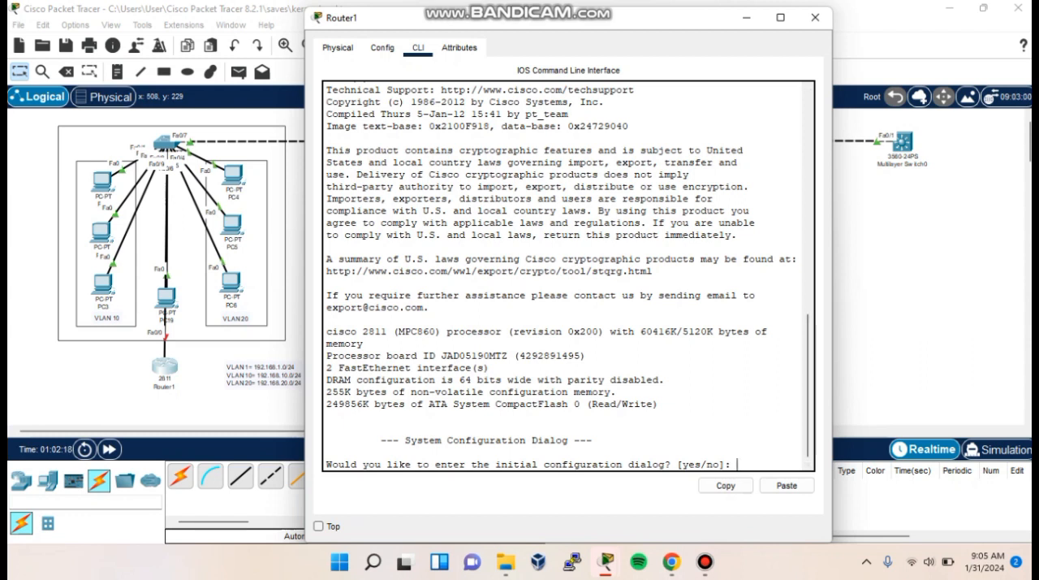
text(NO)
key(Return)
key(Return)
text(en)
key(Return)
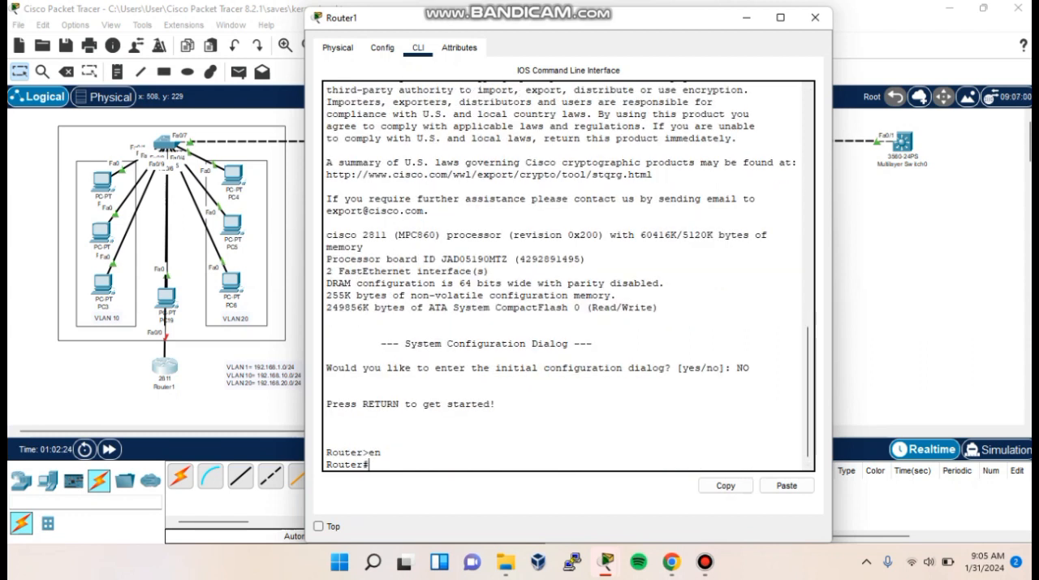
text(conf)
text( t)
key(Return)
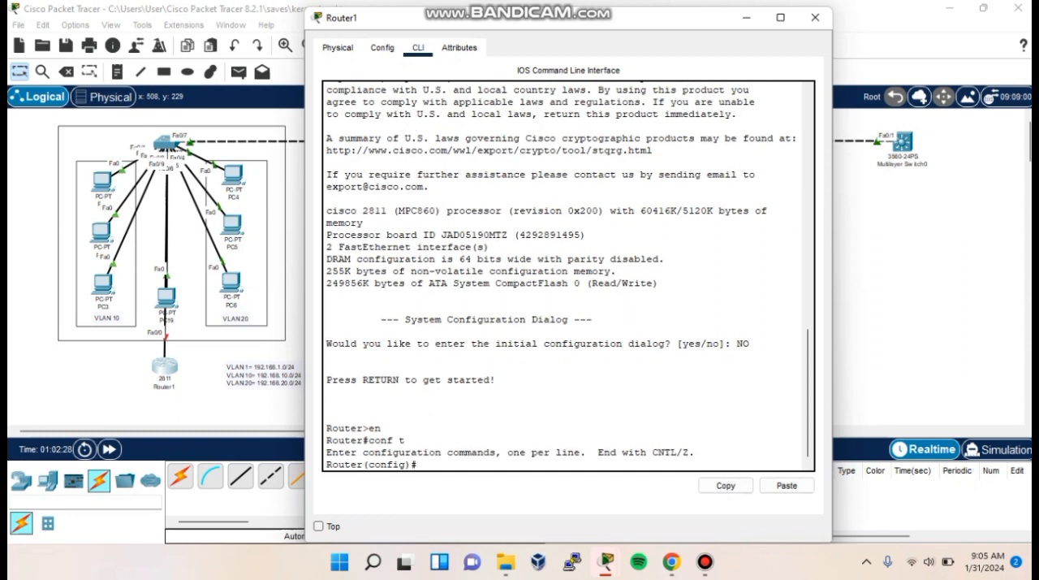
- Enable Router1's interface fa0/0 with no shutdown
text(intfa0/0)
key(Return)
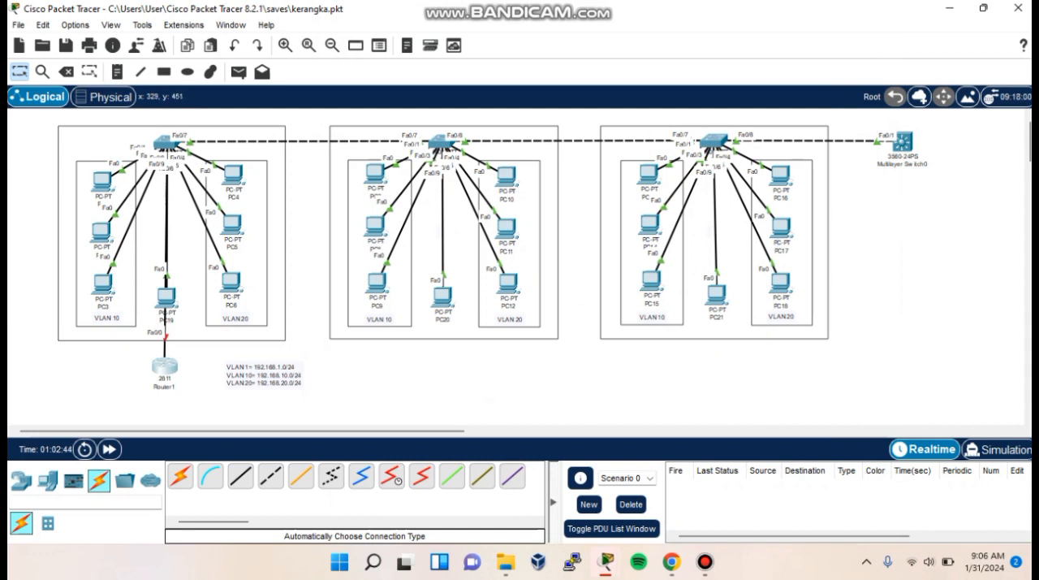
click(164, 366)
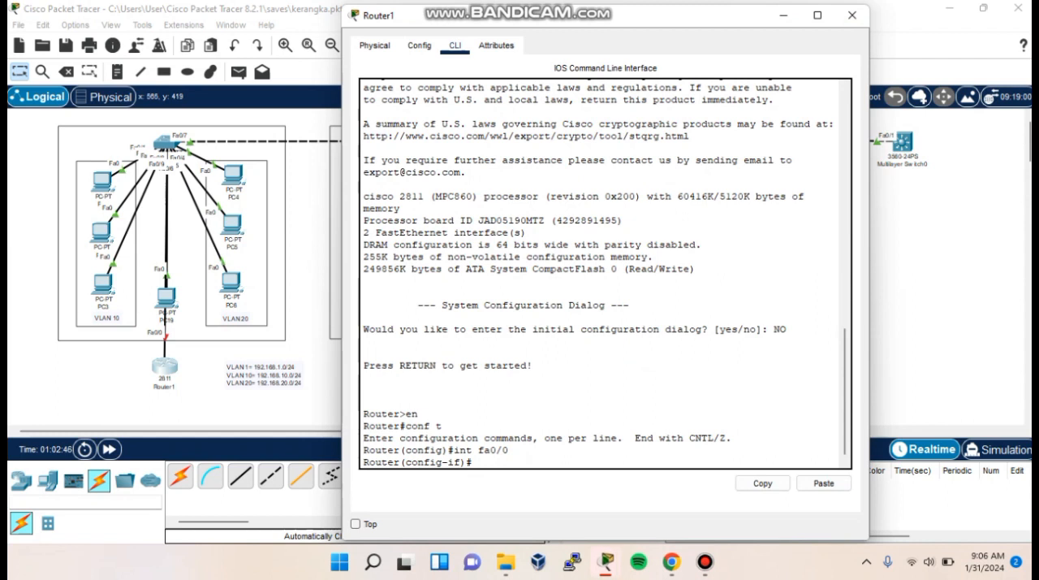
text(no shutdown)
key(Return)
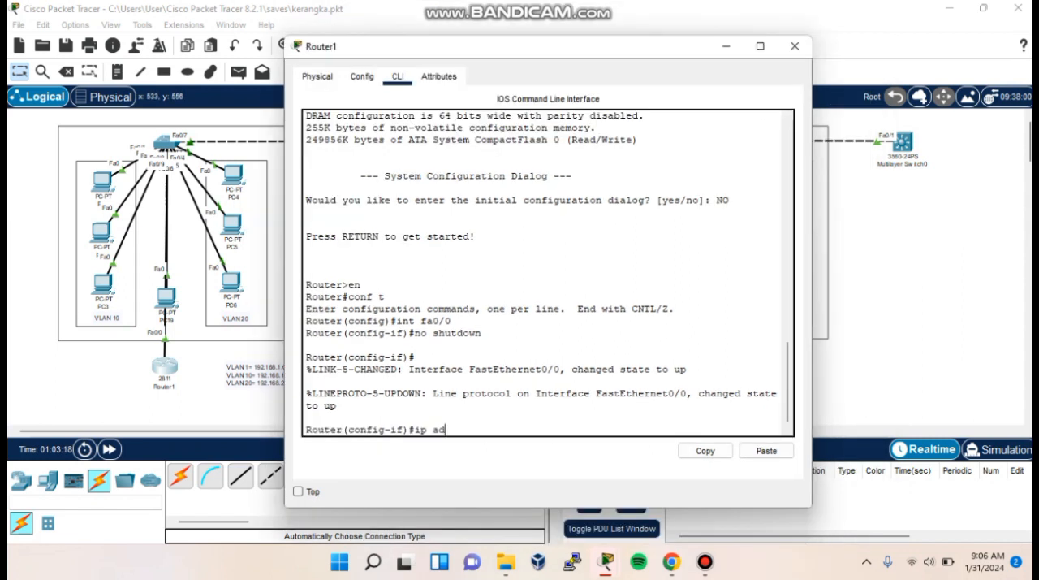
- Try to assign IP address 192.168.1.0 with mask 255.255.255.0 to interface fa0/0
text(dress 192.168.1.0)
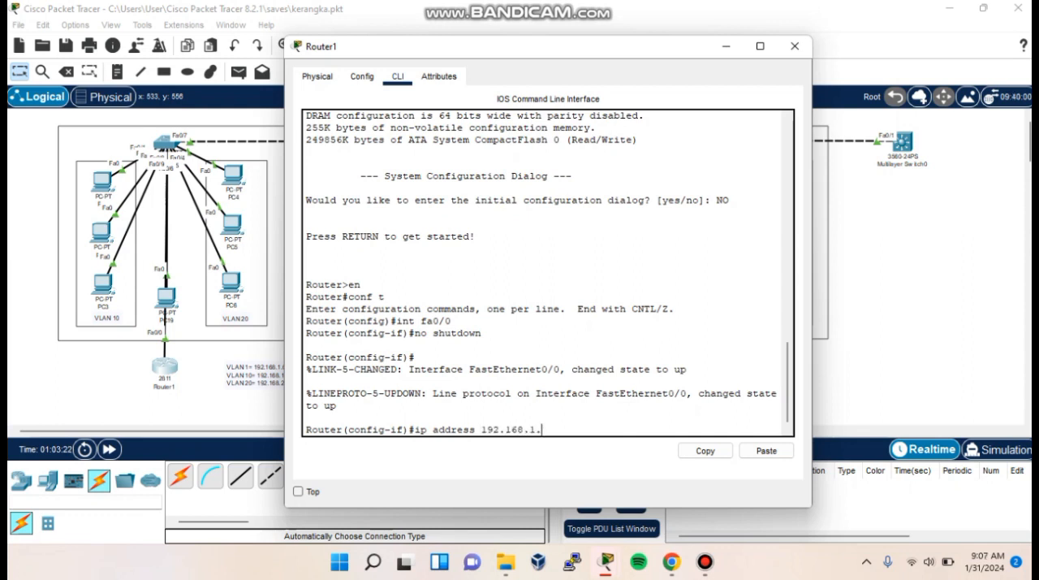
text( 255.255.255.0)
key(Return)
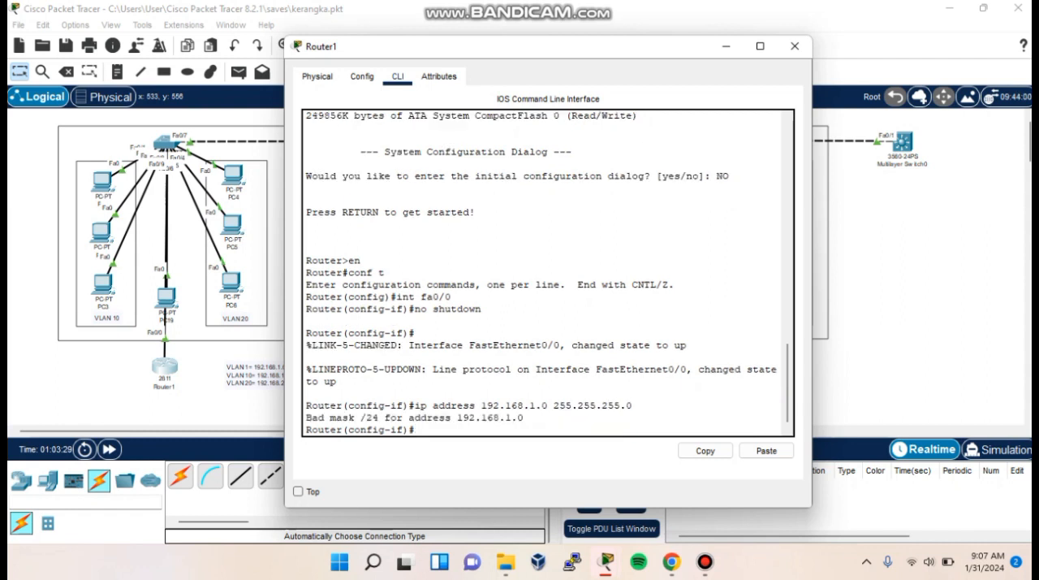
drag(306, 418, 355, 417)
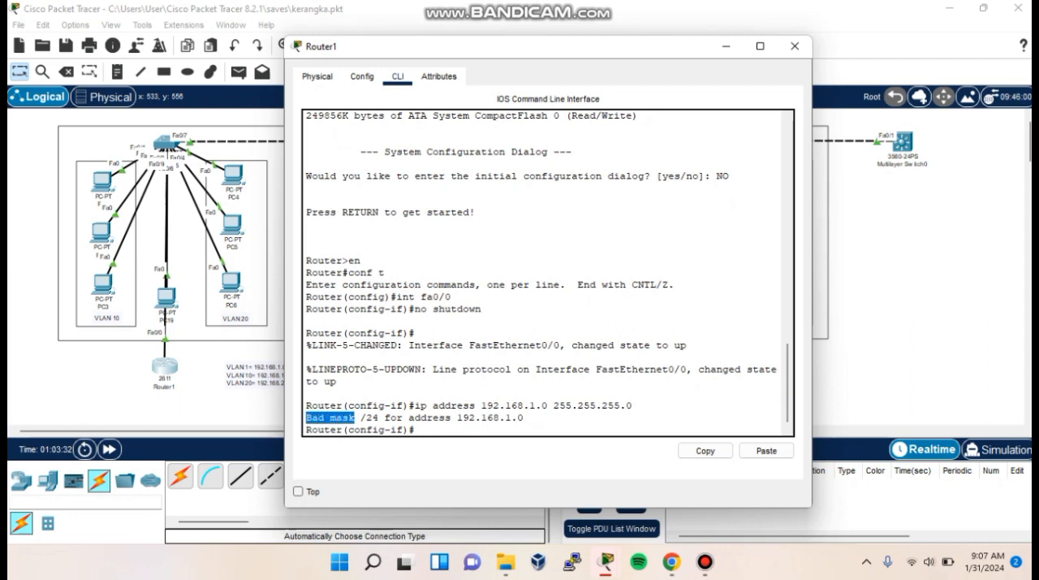
- Display the router's brief IP interface summary and check the FastEthernet0/0 entry
text(do show ip interface brief)
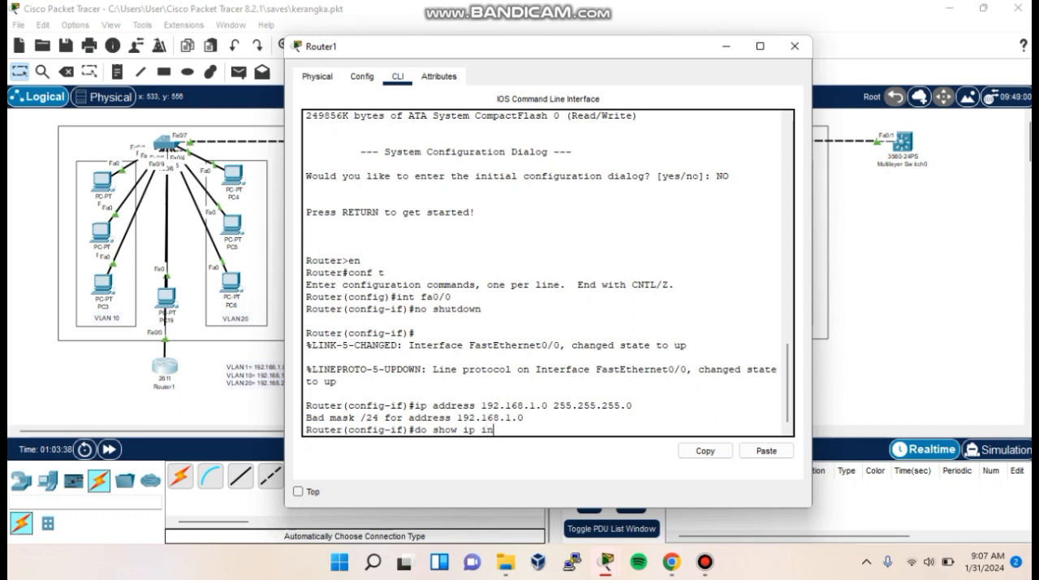
key(Return)
drag(306, 394, 644, 395)
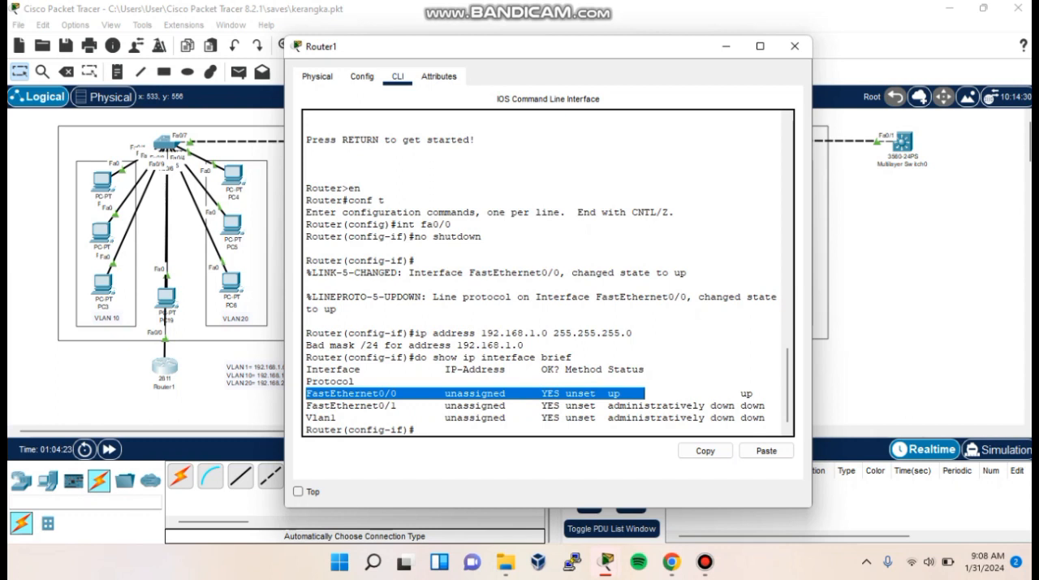
- Assign IP address 192.168.1.1 with mask 255.255.255.0 to interface fa0/0
text(ip address 192.168.1)
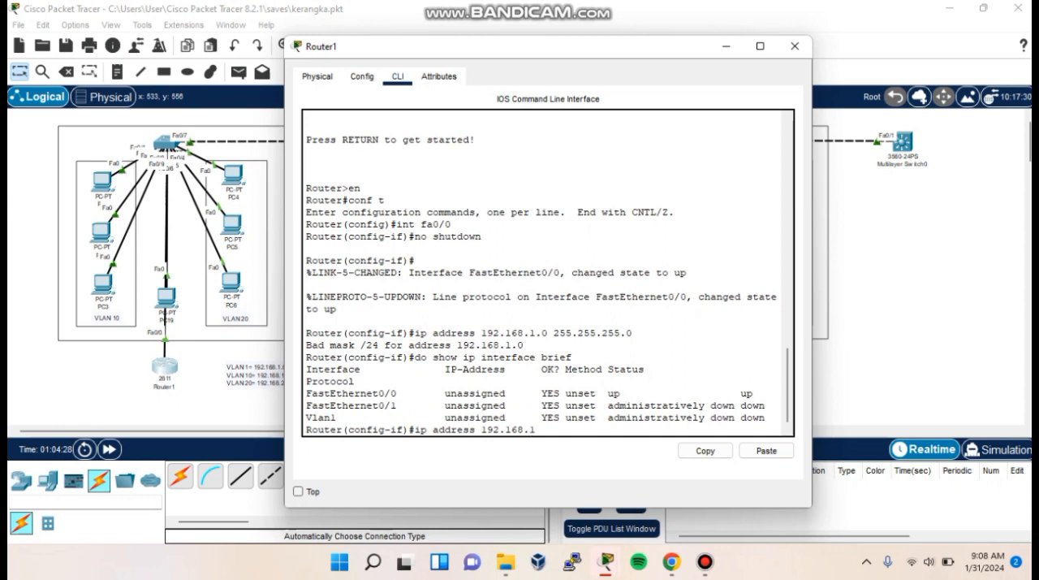
text(.1 255.255.255.0)
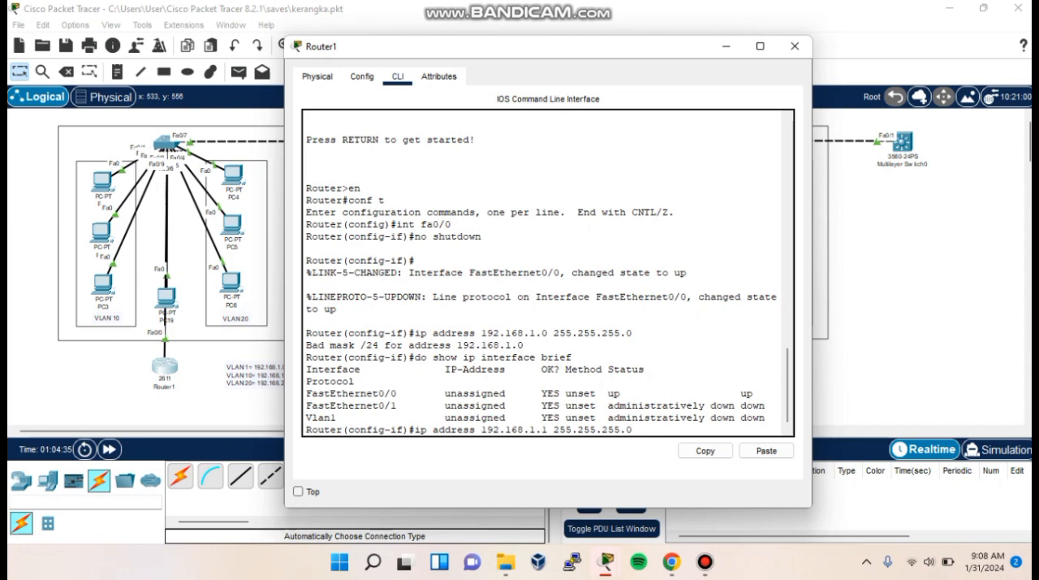
key(Return)
- List the IP interfaces in brief again and check the address and status of FastEthernet0/0
text(do show ip int brief)
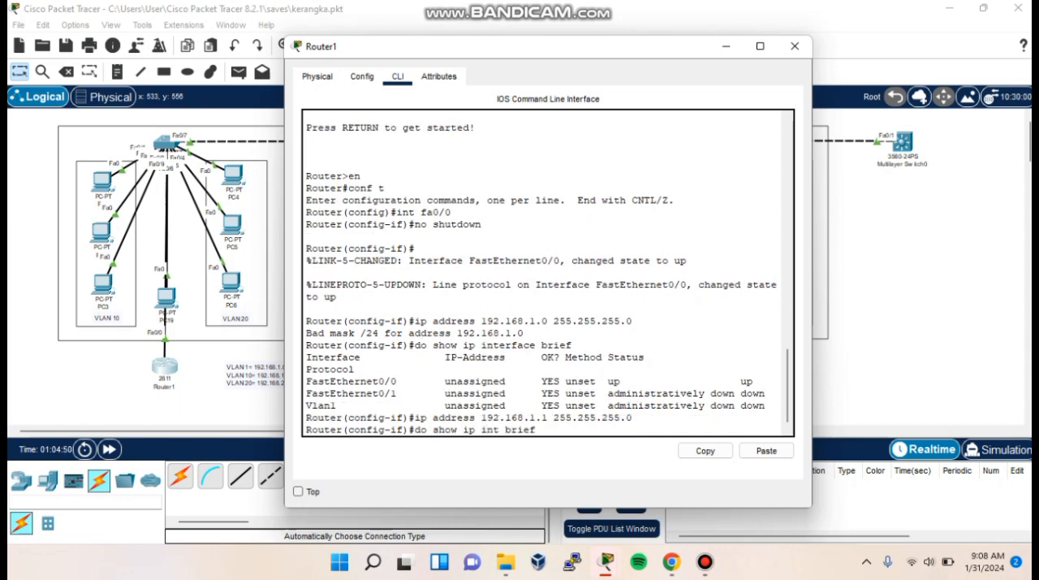
key(Return)
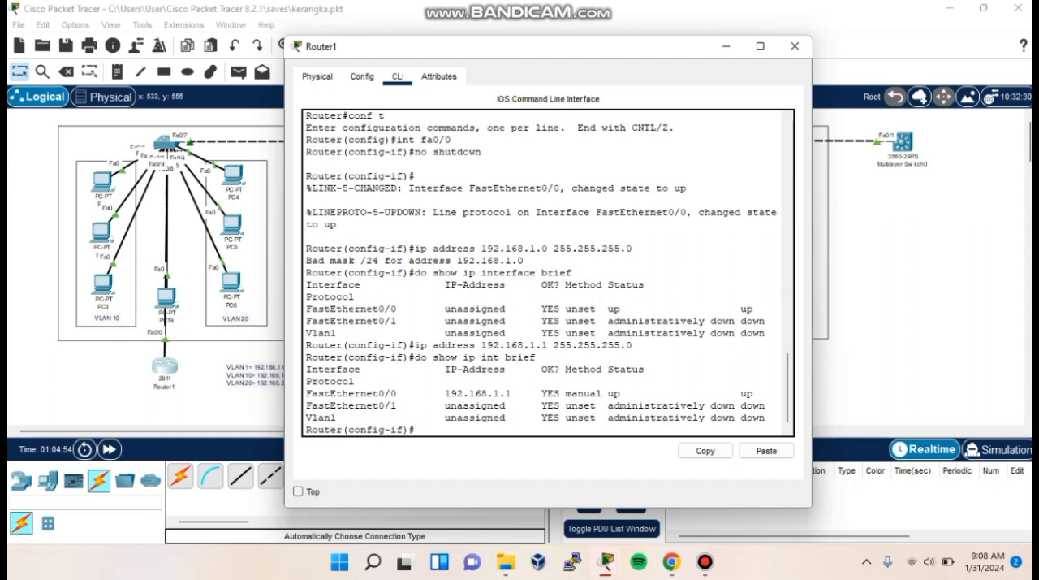
drag(307, 393, 758, 395)
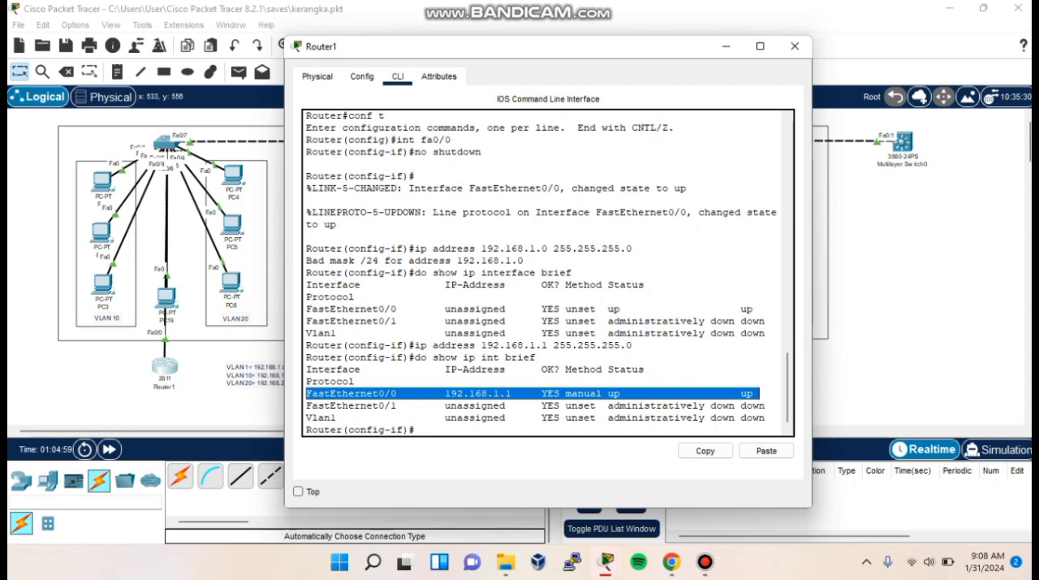
click(417, 429)
scroll(418, 430, down, 1)
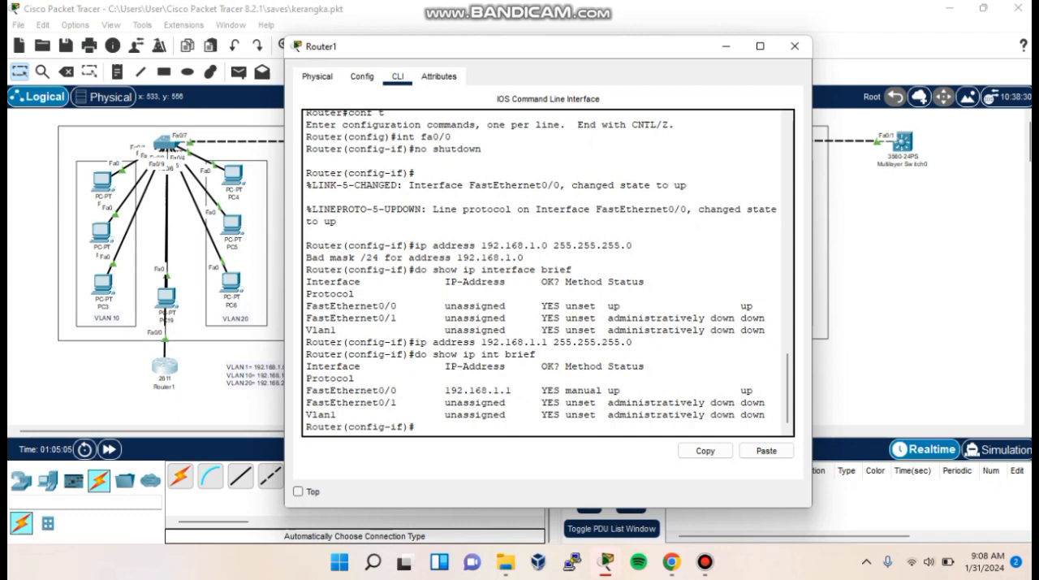
- Leave the fa0/0 interface mode and create subinterface fa0/0.10 with dot1q encapsulation for VLAN 10
text(exit)
key(Return)
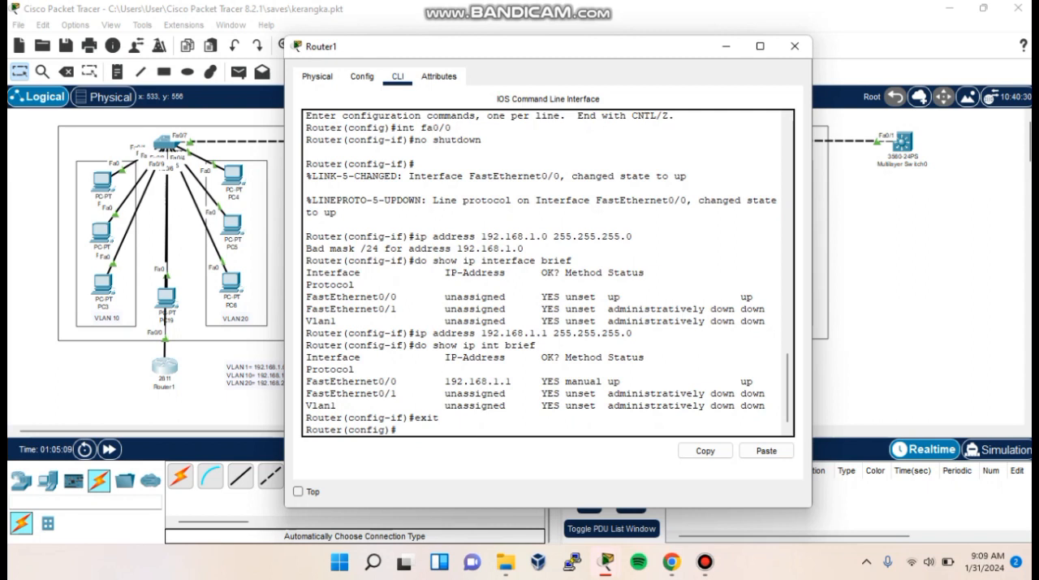
text(int fa0/0.10)
key(Return)
text(encapsulation )
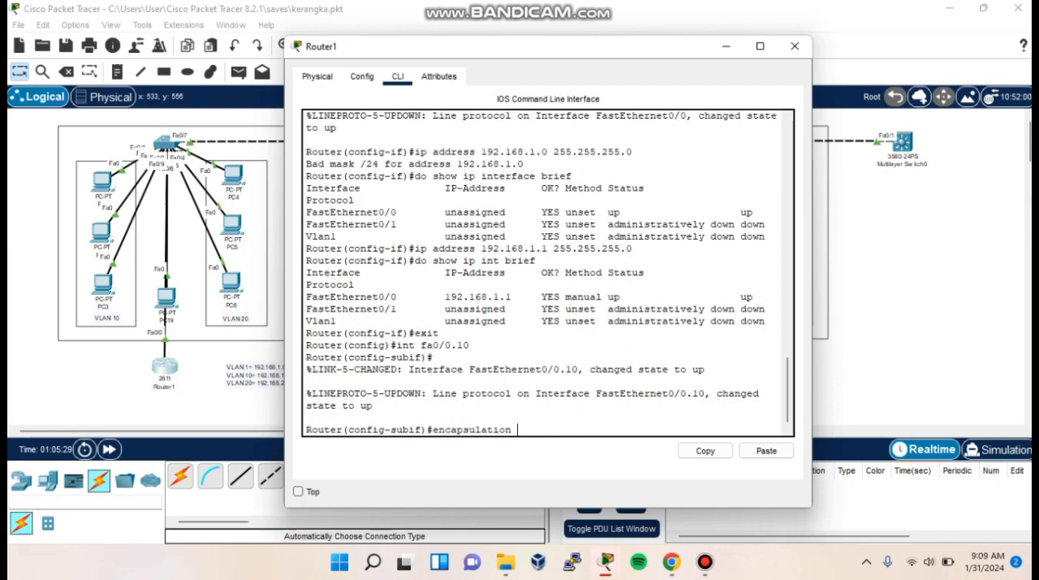
text(dot1q 10)
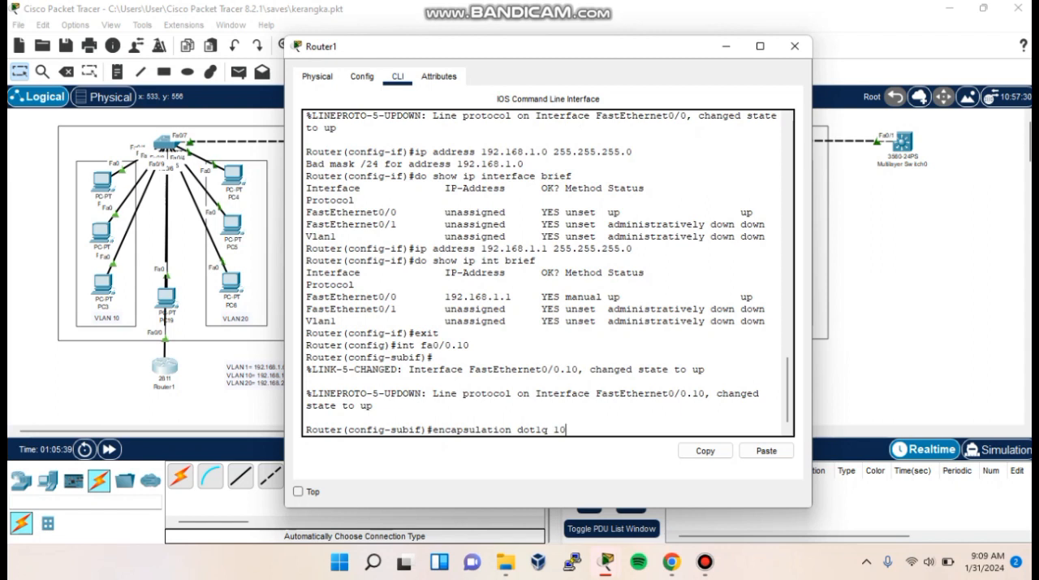
key(Return)
- Assign IP address 192.168.10.1 with mask 255.255.255.0 to subinterface fa0/0.10
text(ip address 192.168.10.1)
key(Return)
key(Up)
text(255.255.2)
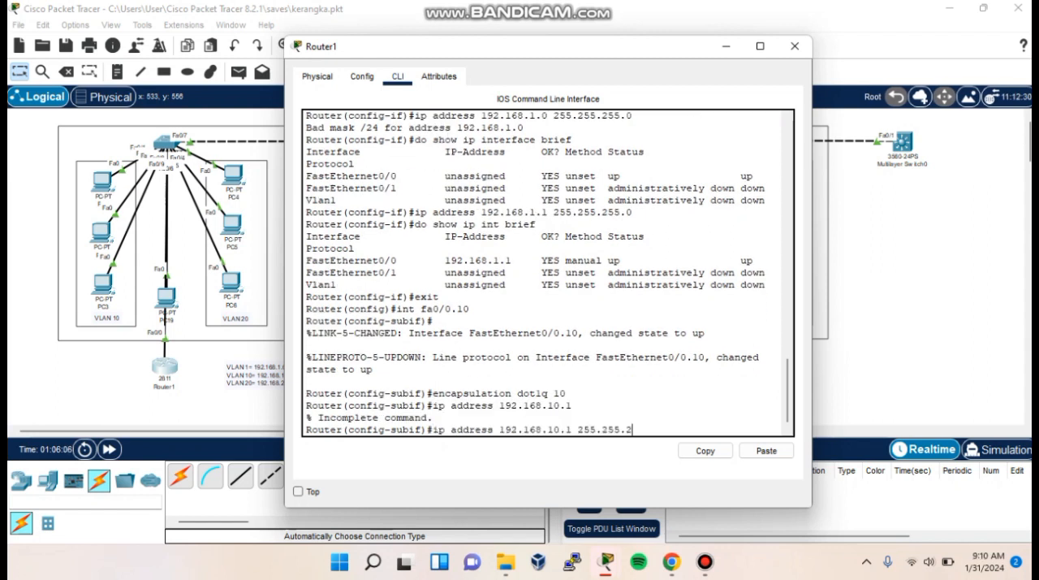
text(55.0)
key(Return)
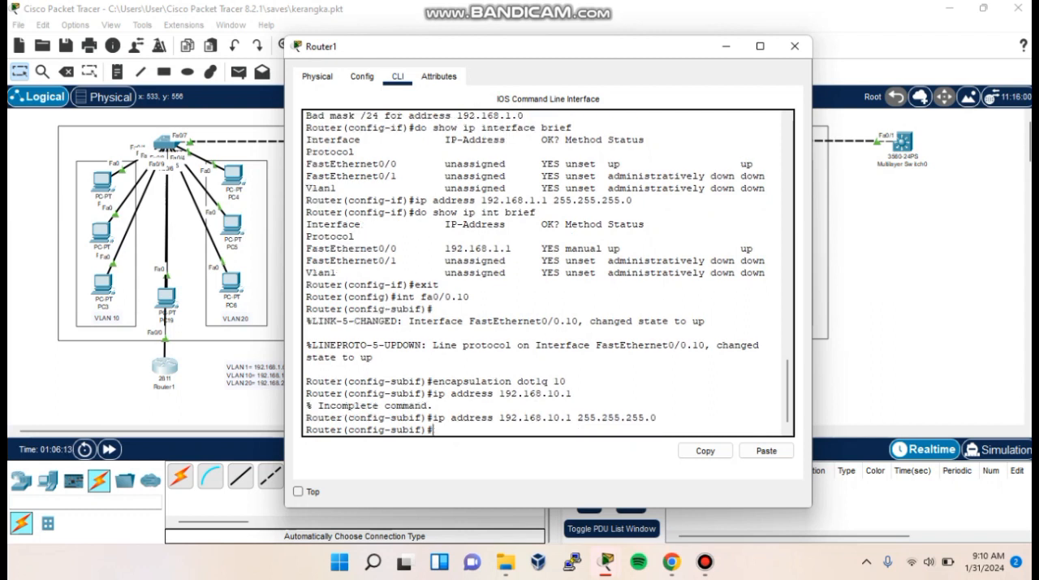
- Show the brief IP interface list and check the address and status of FastEthernet0/0.10
text(do show ip int brief)
key(Return)
drag(307, 393, 645, 393)
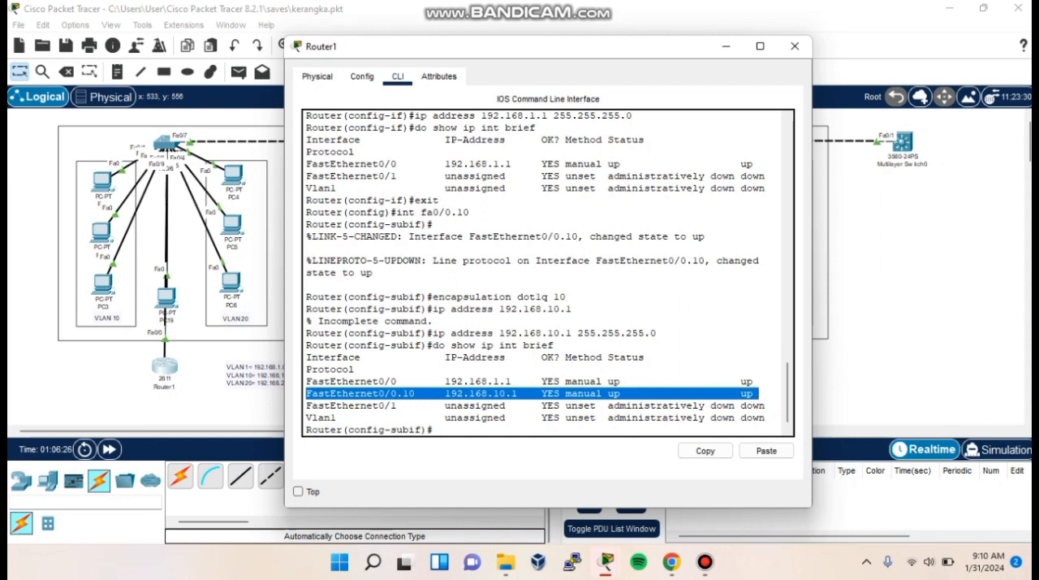
click(435, 429)
- Leave subinterface fa0/0.10 and create subinterface fa0/0.20 on the router
text(exit)
key(Return)
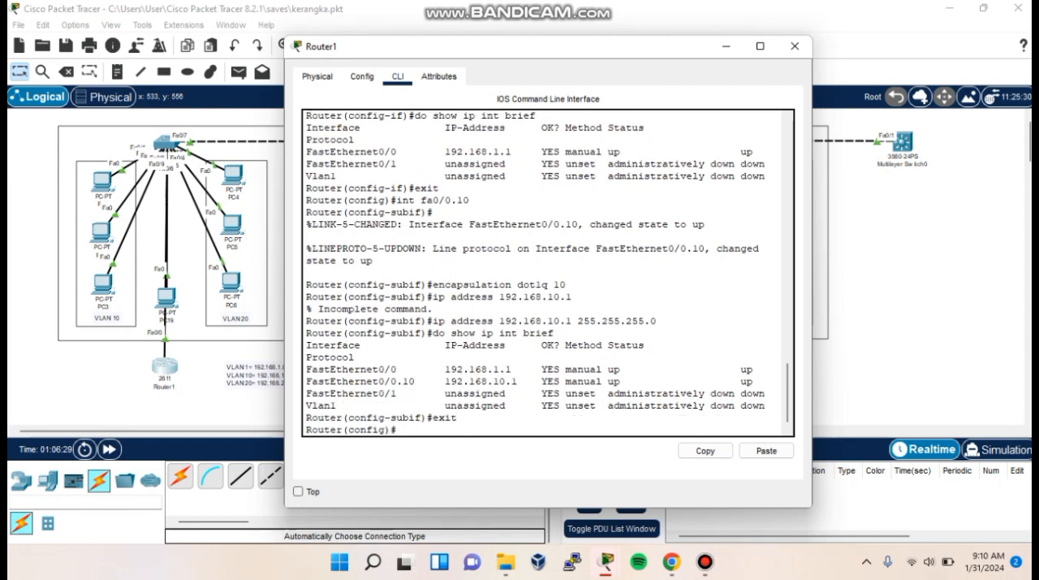
text(onfig)#int fa0/0.20)
key(Return)
- Set dot1q encapsulation for VLAN 20 on subinterface fa0/0.20
text(encapsulation)
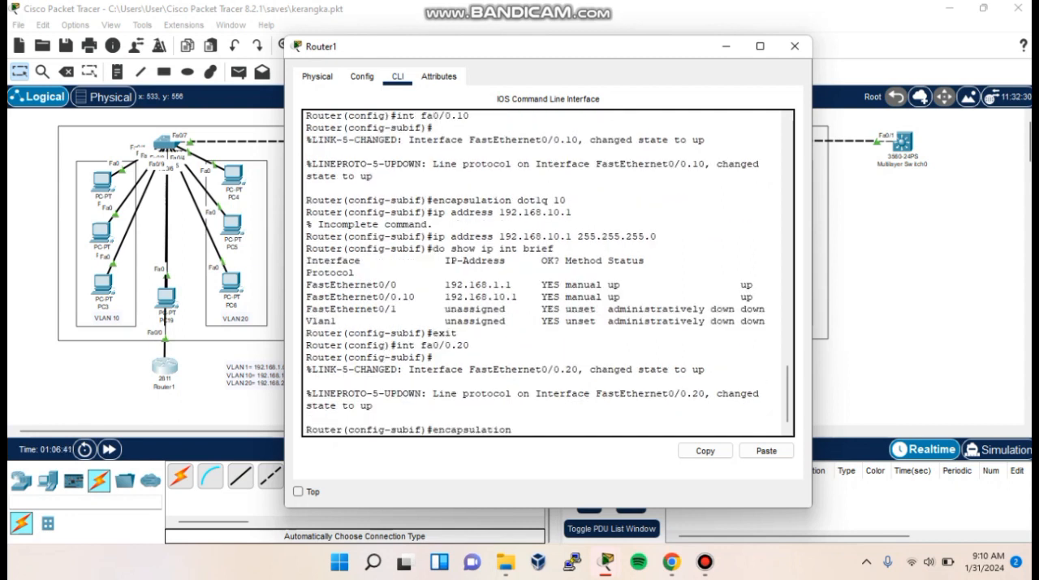
text( dot1q 20)
key(Return)
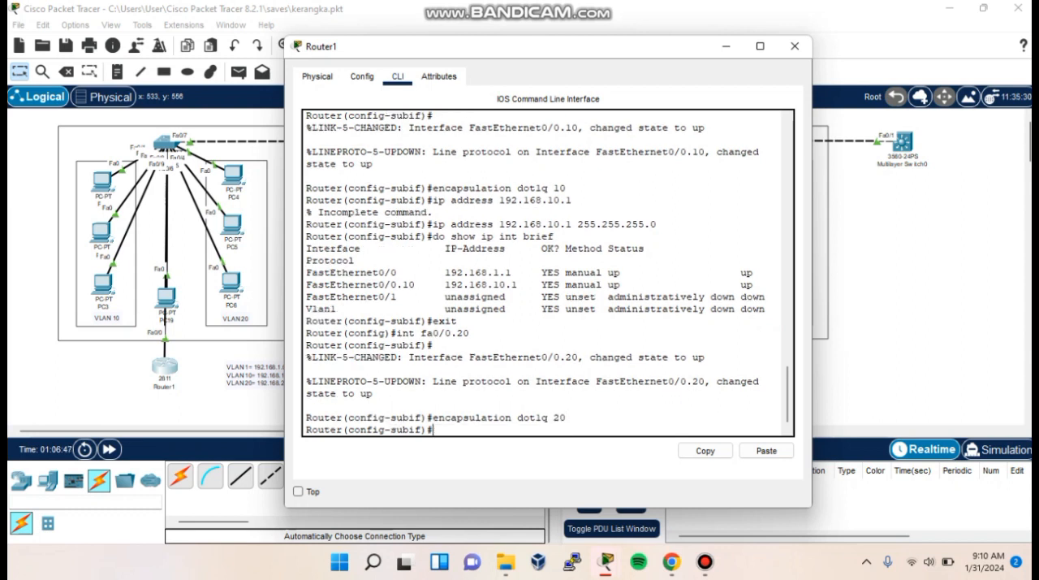
- Assign IP address 192.168.20.1 with mask 255.255.255.0 to subinterface fa0/0.20 and leave the subinterface mode
text(ip address 192.168.)
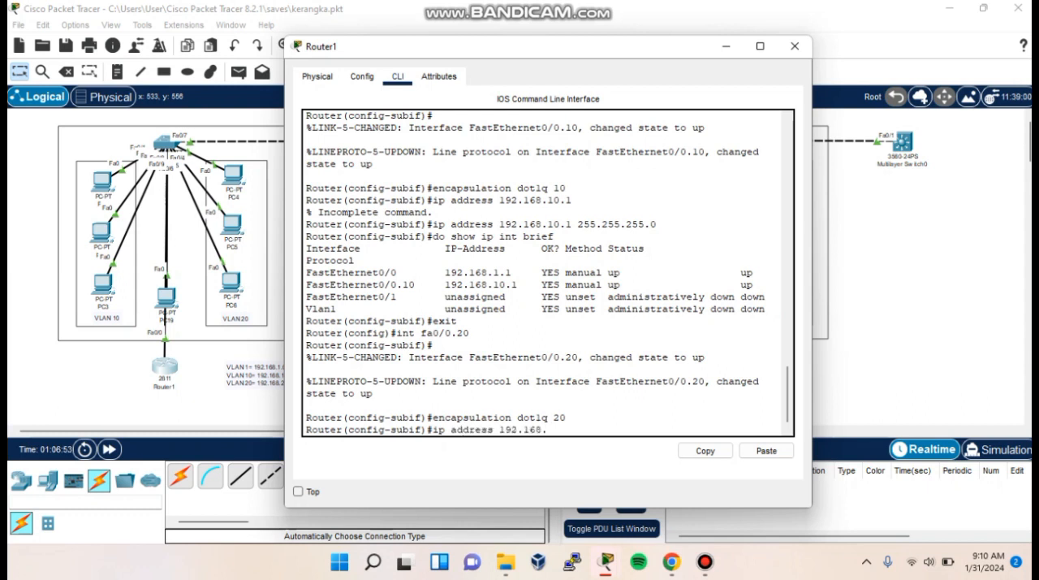
text(20.1 255.255.255.0)
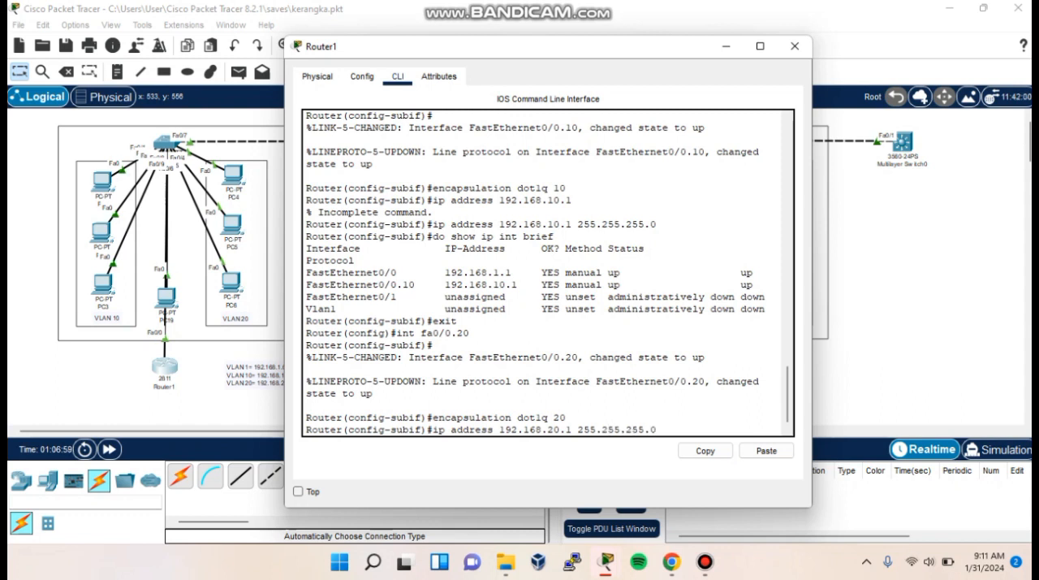
key(Return)
text(exit)
key(Return)
- Show the brief IP interface list, check the address and status of FastEthernet0/0.20, and close the router window
text(do shhow)
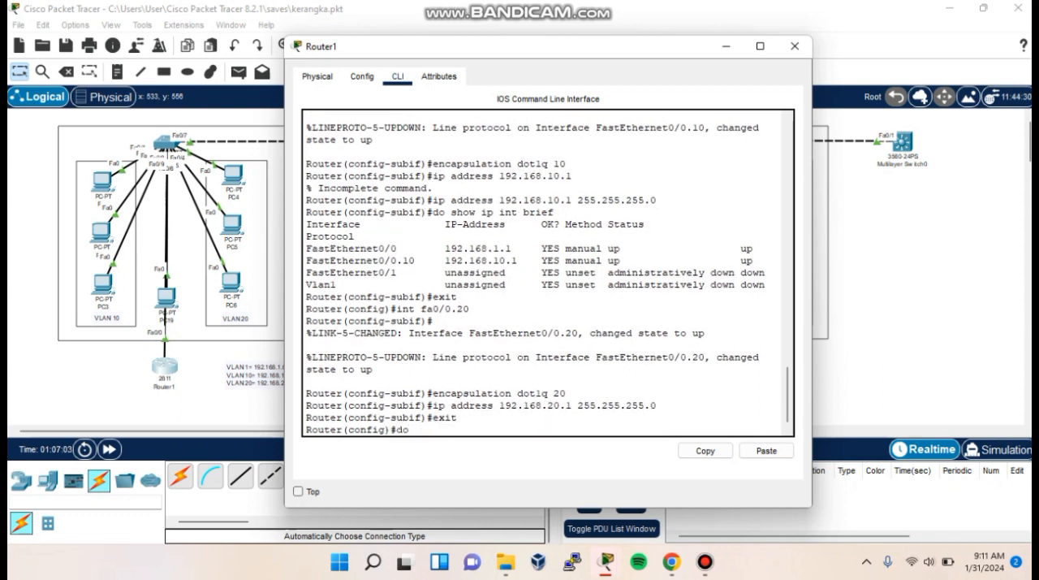
key(BackSpace)
key(BackSpace)
key(BackSpace)
key(BackSpace)
text(ow ip int brief)
key(Return)
drag(644, 393, 650, 393)
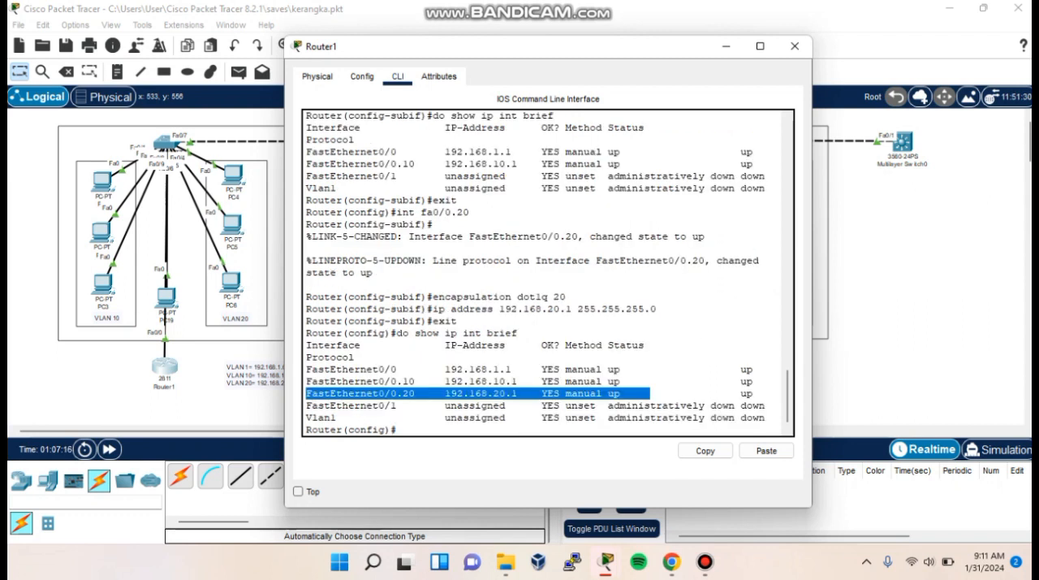
click(397, 430)
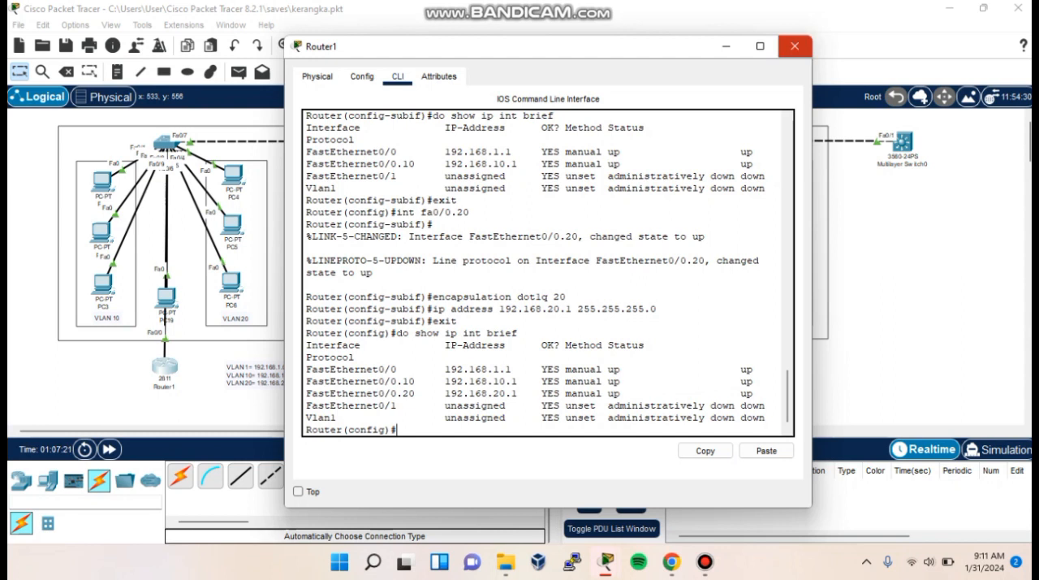
click(795, 47)
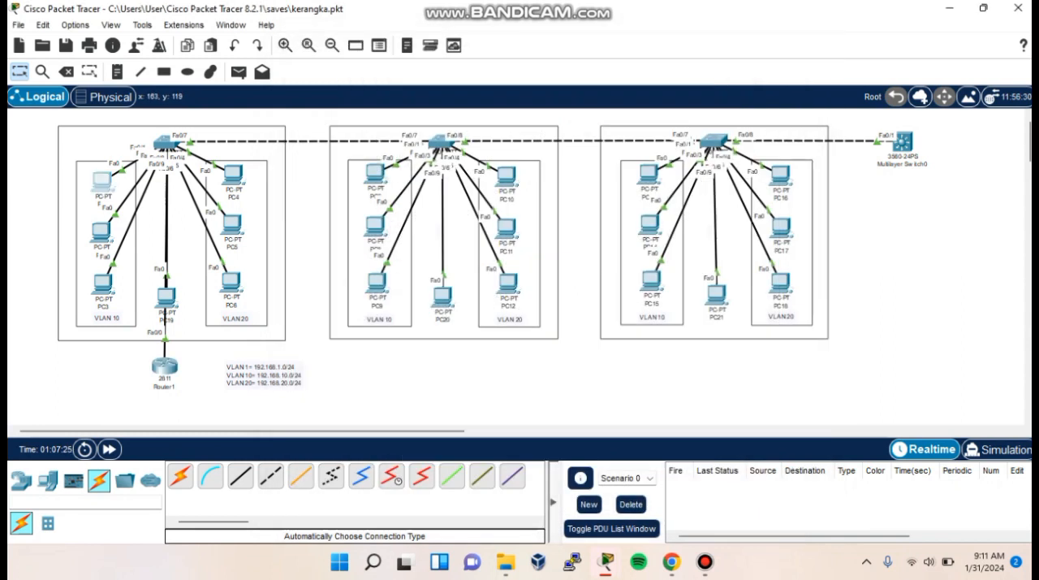
- In PC1's IP configuration, set the default gateway to 192.168.10.1 and the IPv4 address to 192.168.10.20
click(102, 180)
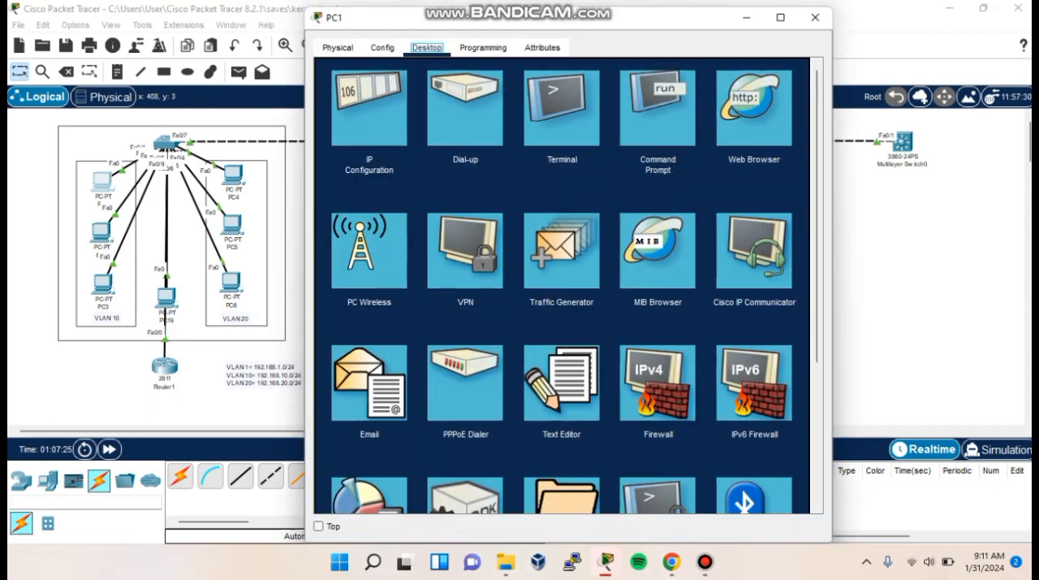
click(370, 108)
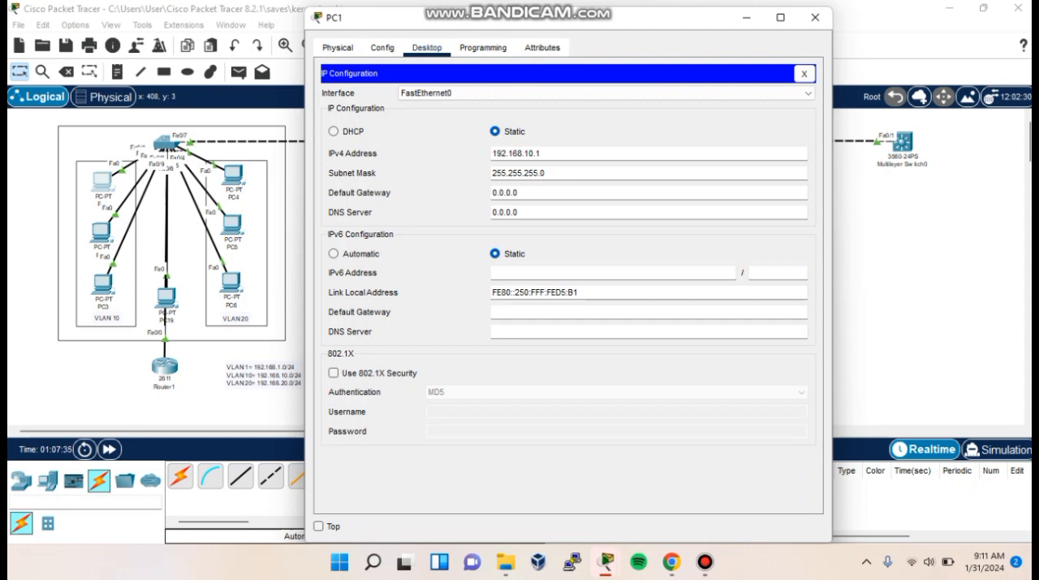
drag(518, 194, 491, 194)
text(192.168.10.1)
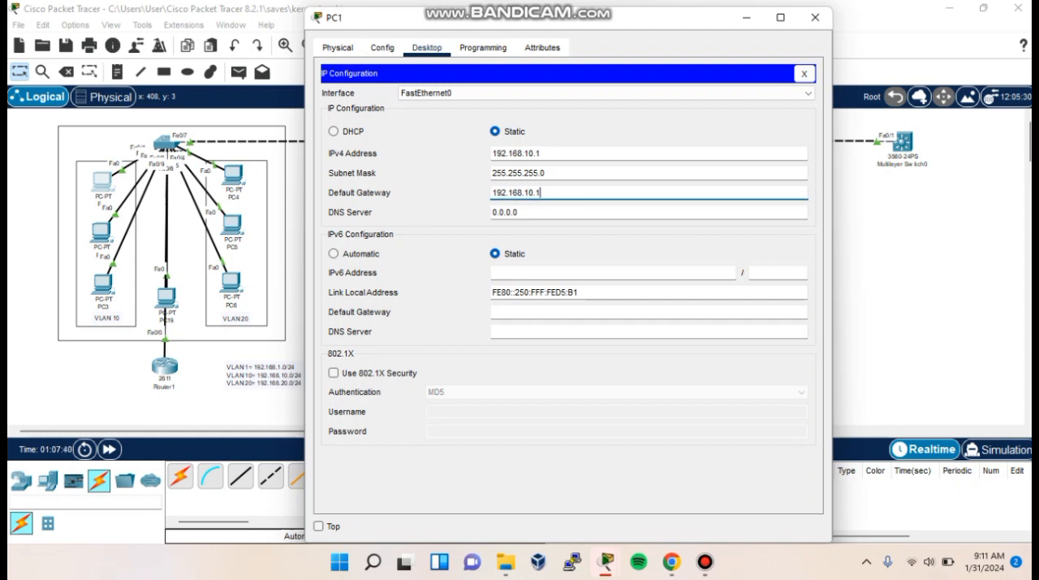
click(542, 154)
key(BackSpace)
text(20)
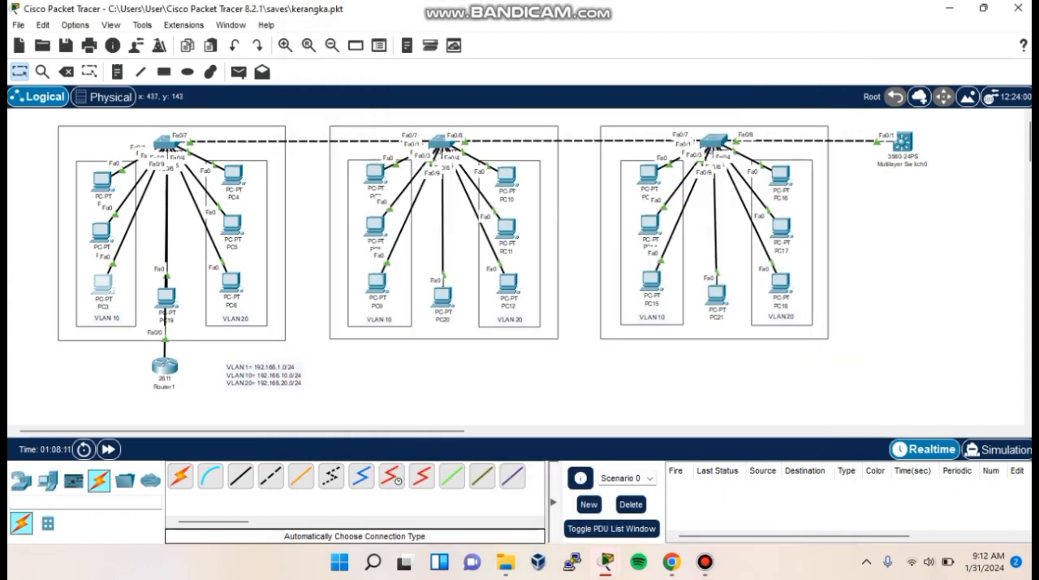
- In PC4's IP configuration, set the default gateway to 192.168.20.1 and the IPv4 address to 192.168.20.20
click(233, 173)
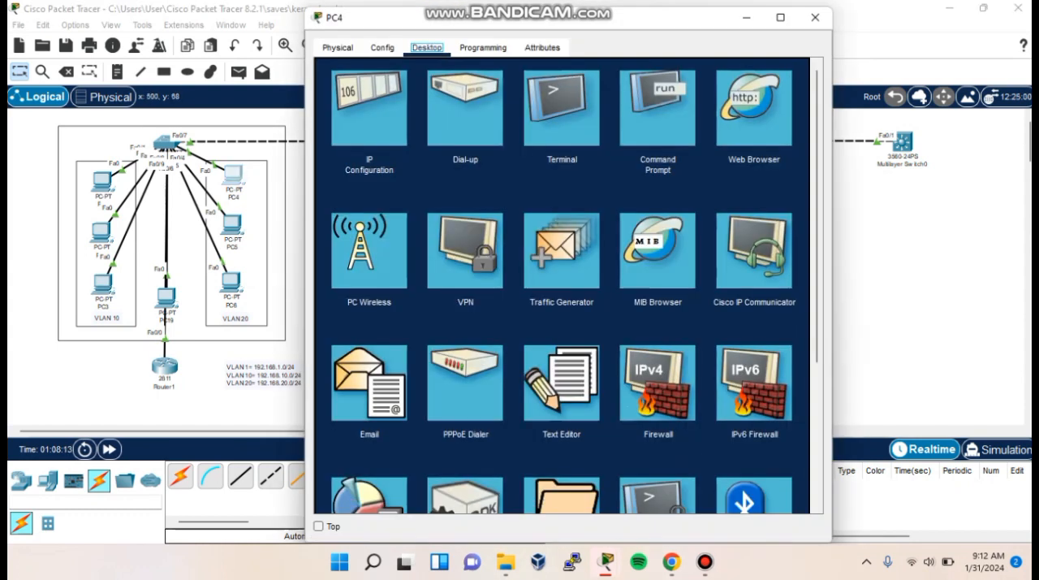
click(394, 108)
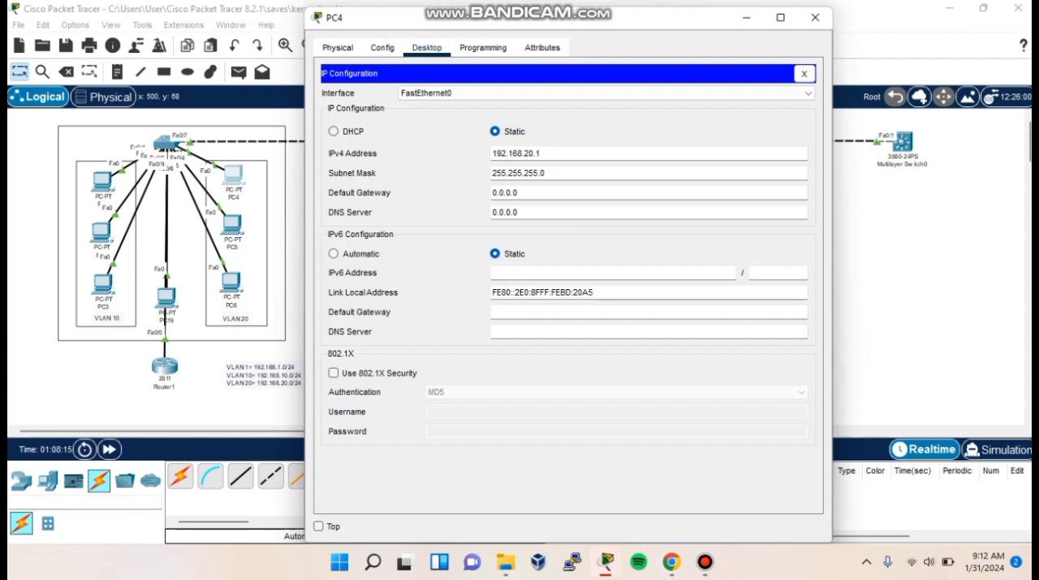
key(shift+Home)
text(192.168.20.1)
click(543, 153)
key(BackSpace)
text(20)
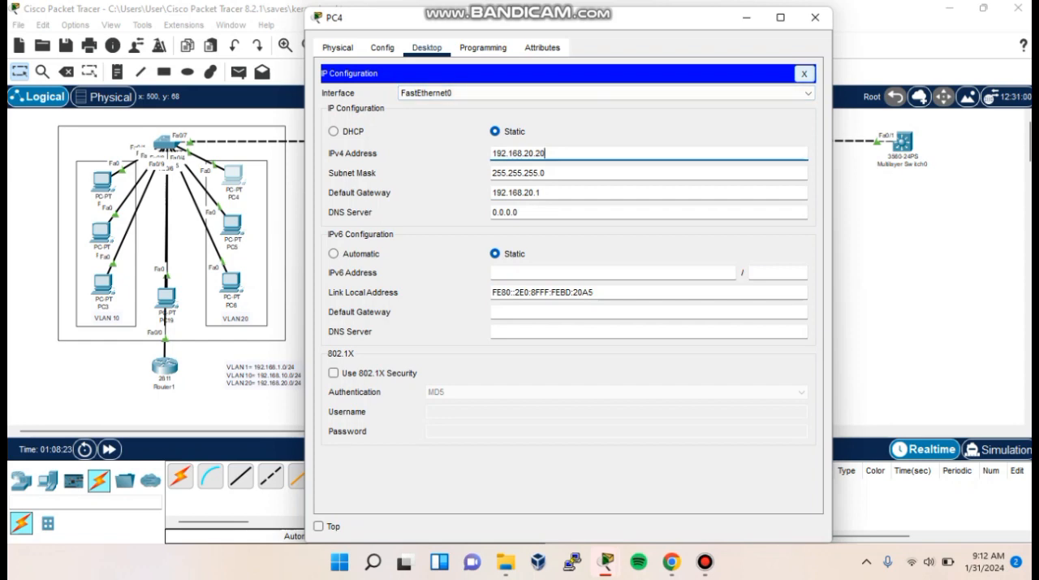
click(804, 73)
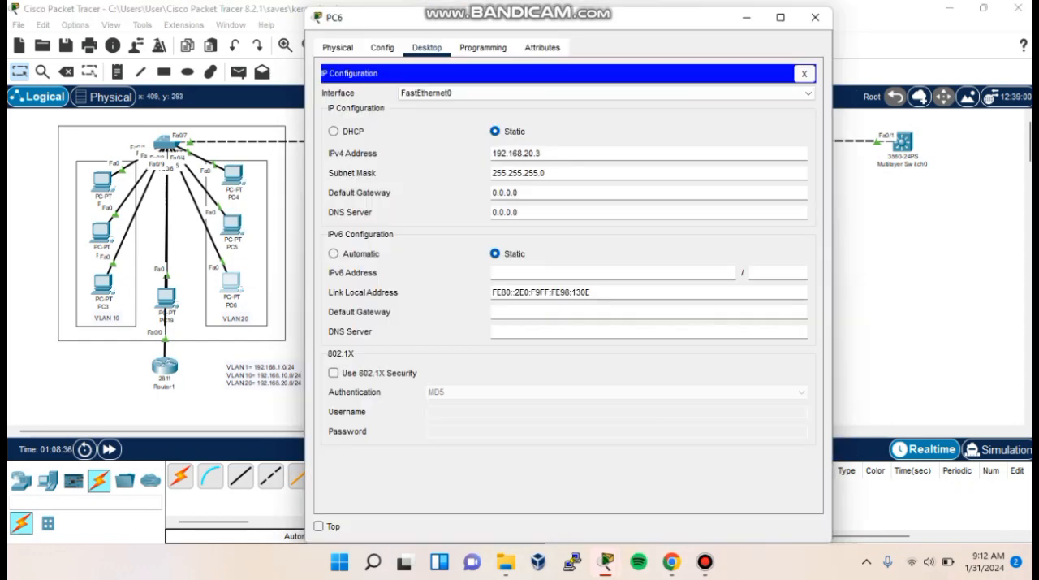
- Set PC5's default gateway to 192.168.20.1
text(192.168.20.1)
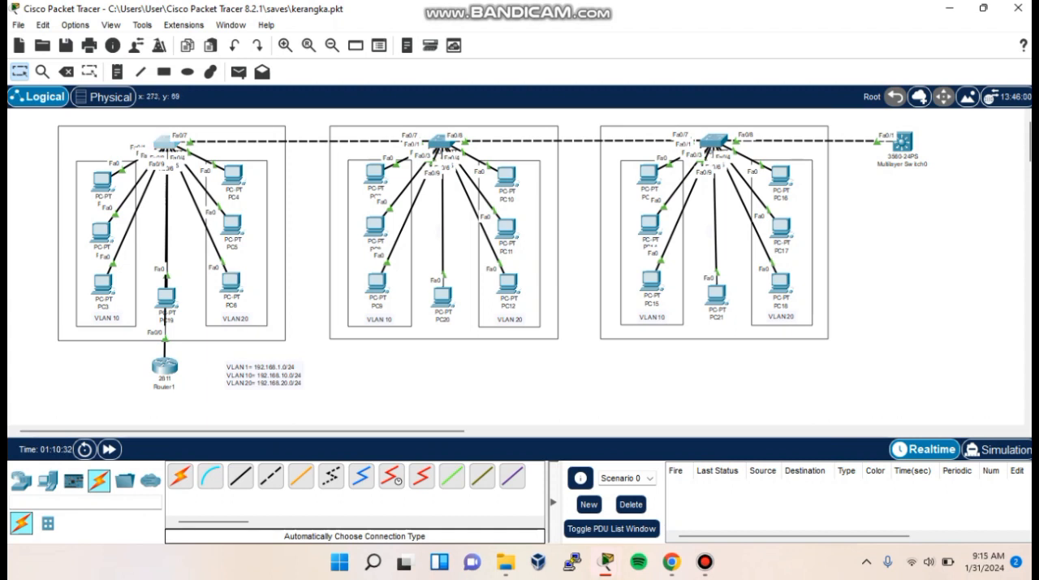
- Open the command line of Switch1 and enter global configuration mode
click(441, 144)
key(Return)
text(en)
key(Return)
text(conf t)
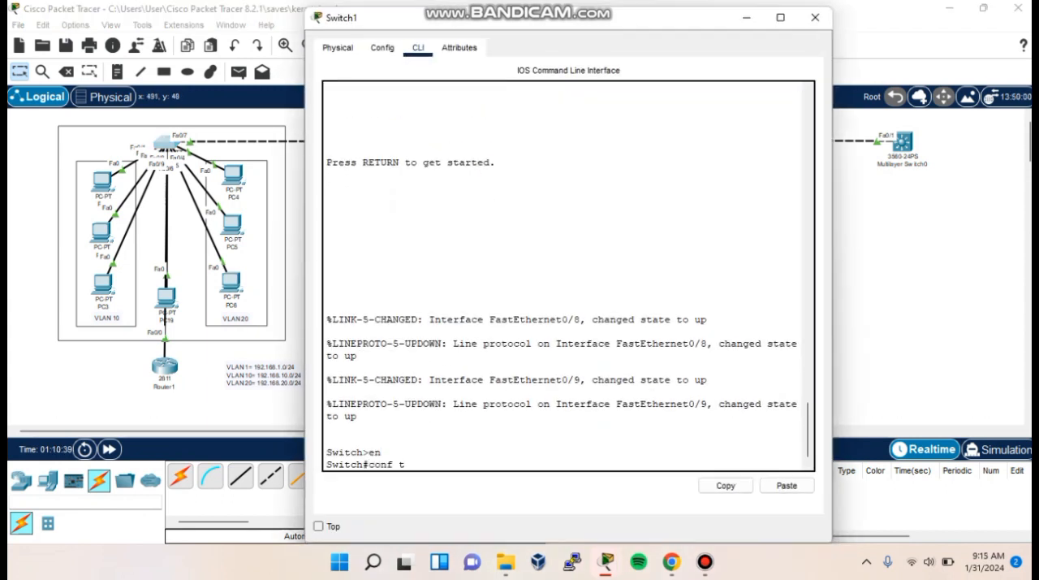
key(Return)
- Configure interface fa0/9 of Switch1 with switchport mode trunk
text(int fa0/9)
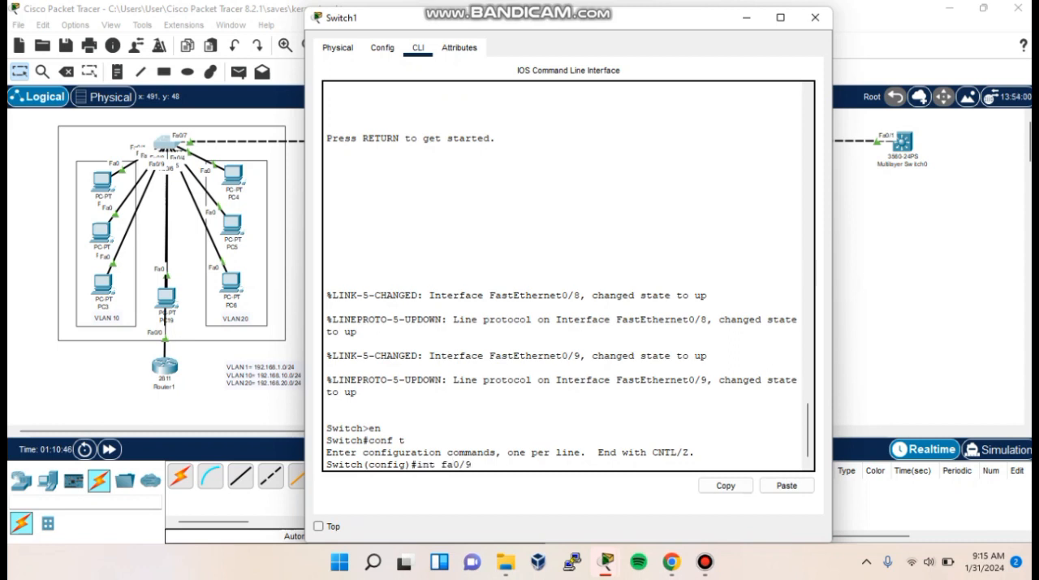
key(Return)
text(switchport mode trun)
key(BackSpace)
key(BackSpace)
key(BackSpace)
key(BackSpace)
text(trunk)
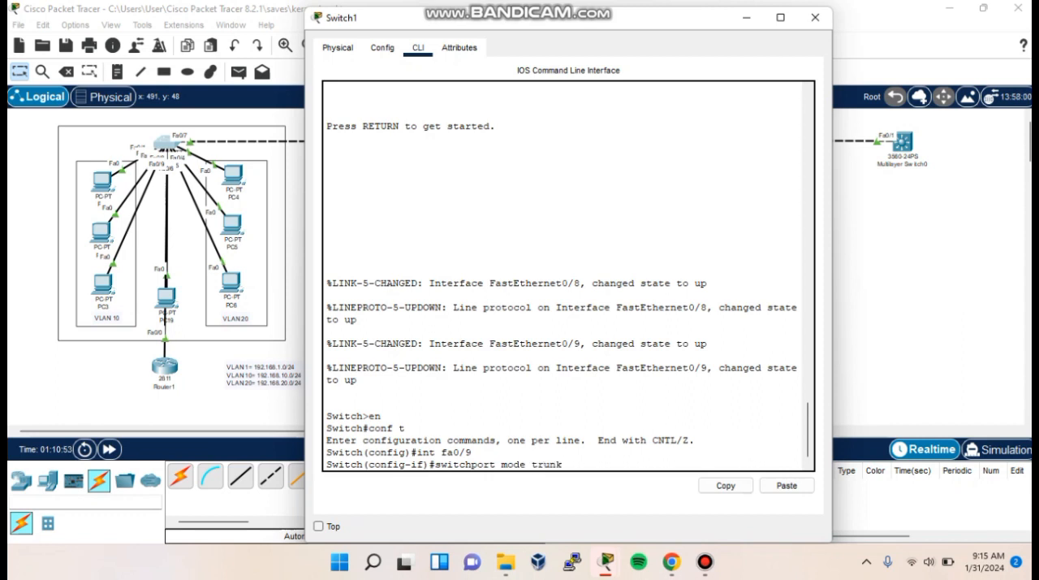
key(Return)
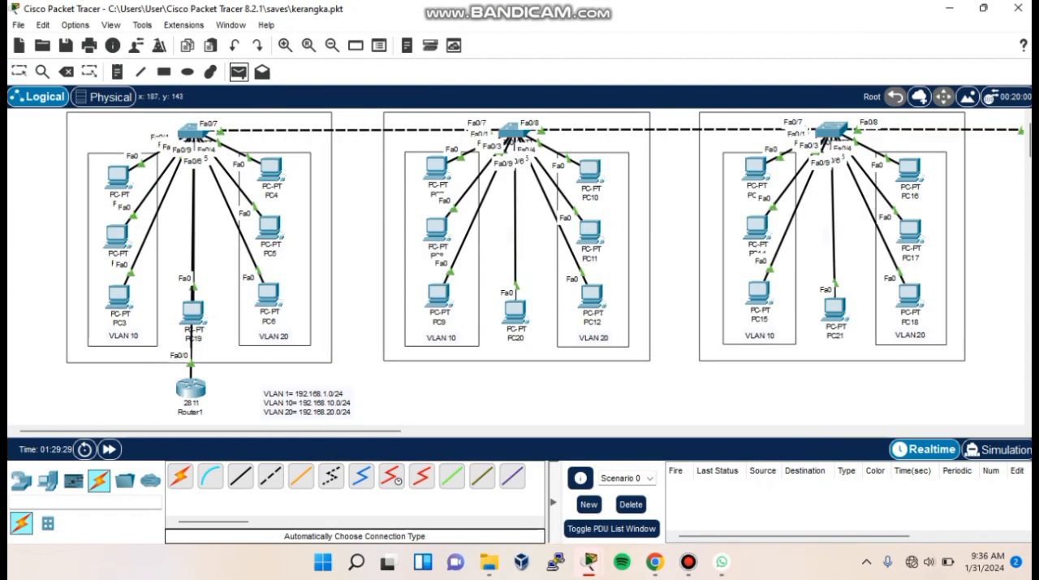
- Test inter-VLAN connectivity by sending simple PDUs from PC1 to PC4, PC2 to PC5, and PC3 to PC6
click(119, 176)
click(270, 168)
click(239, 72)
click(125, 241)
click(269, 227)
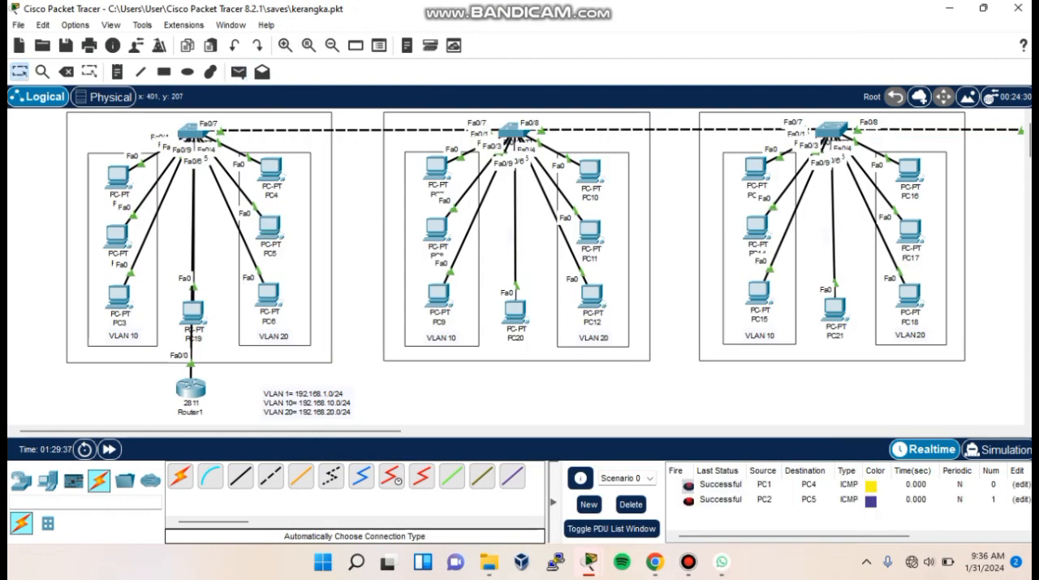
click(124, 301)
click(268, 294)
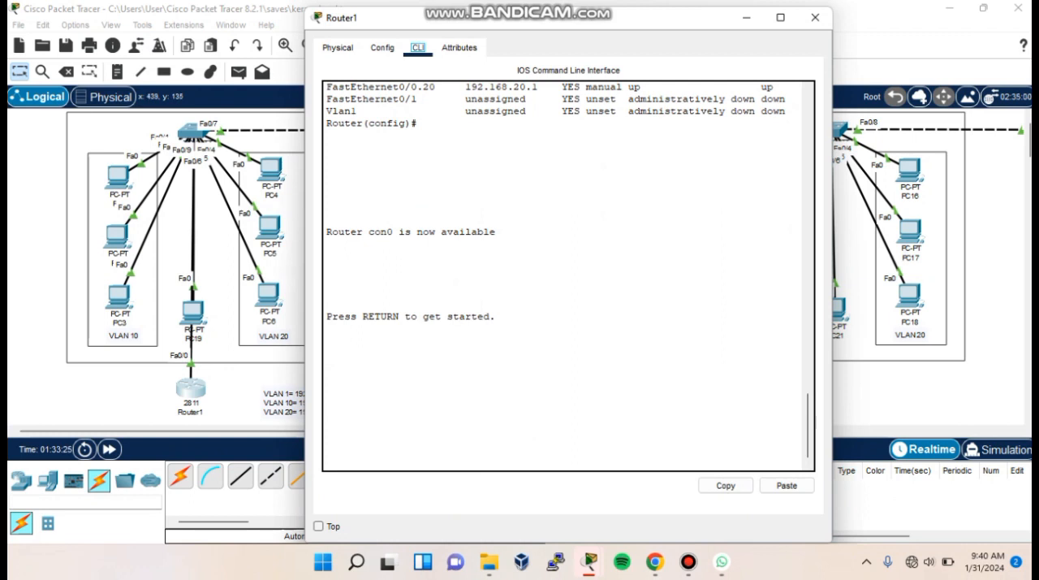
- Start a command-line session on Router1 and enter global configuration mode
key(Return)
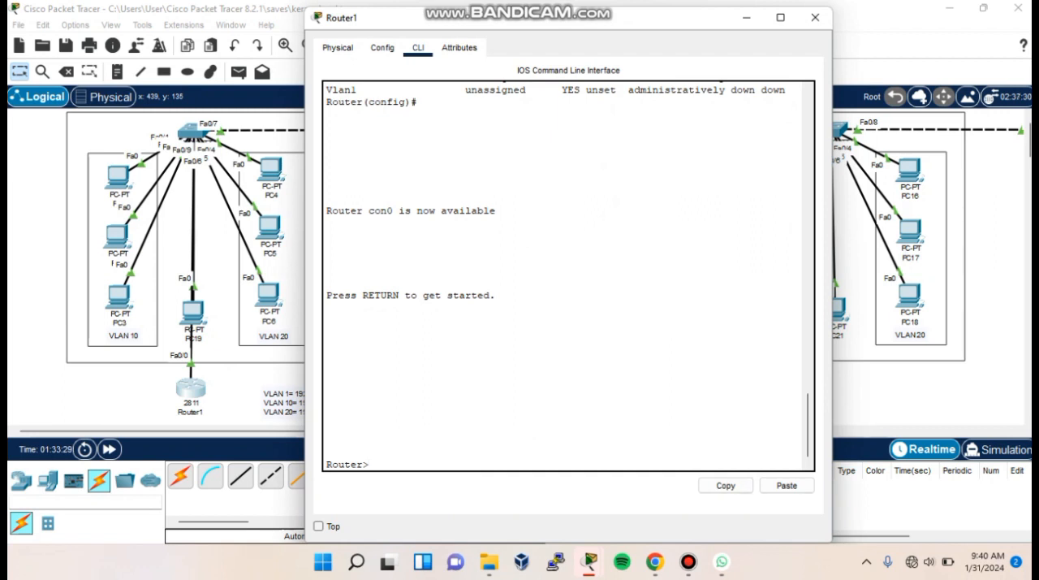
text(en)
key(Return)
text(conf t)
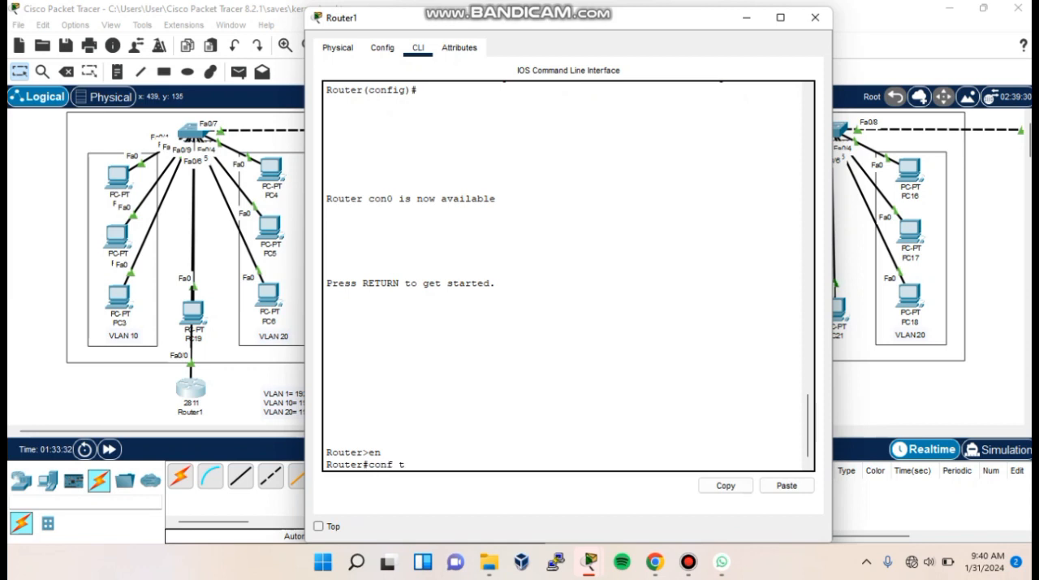
key(Return)
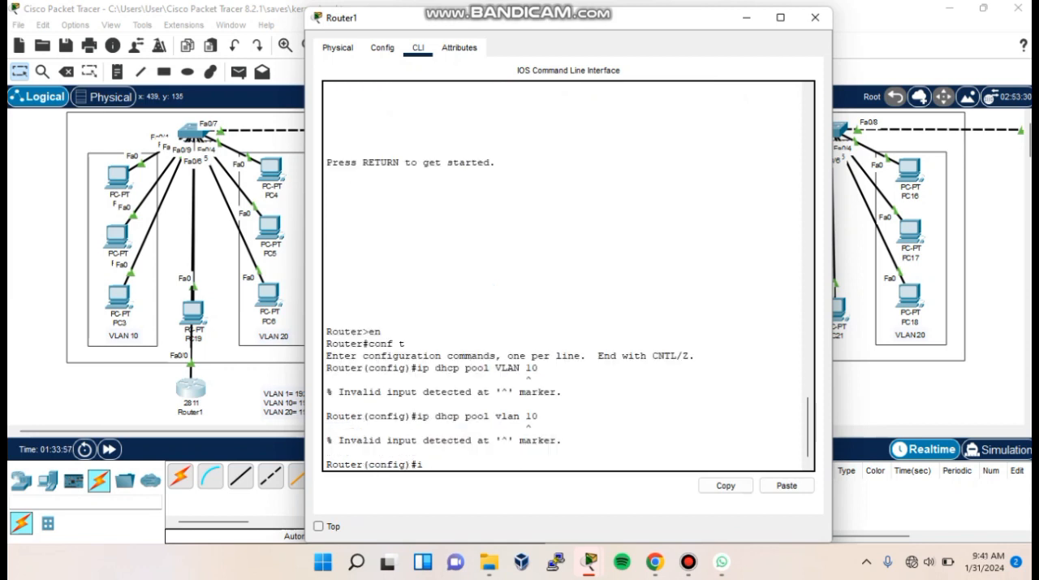
- Create a DHCP pool named vlan10 on Router1
text(ip dhcp pool vlan10)
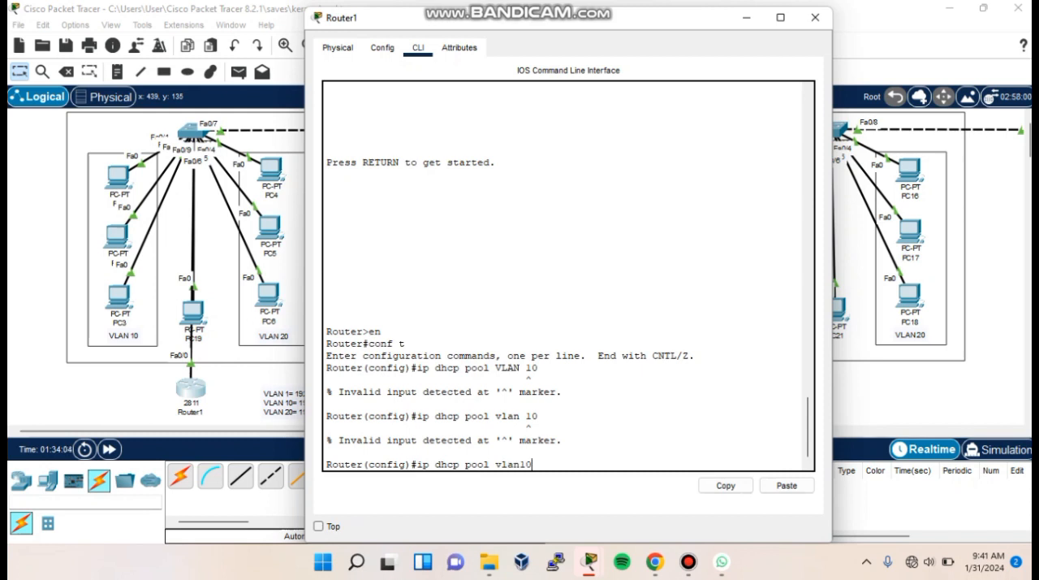
key(Return)
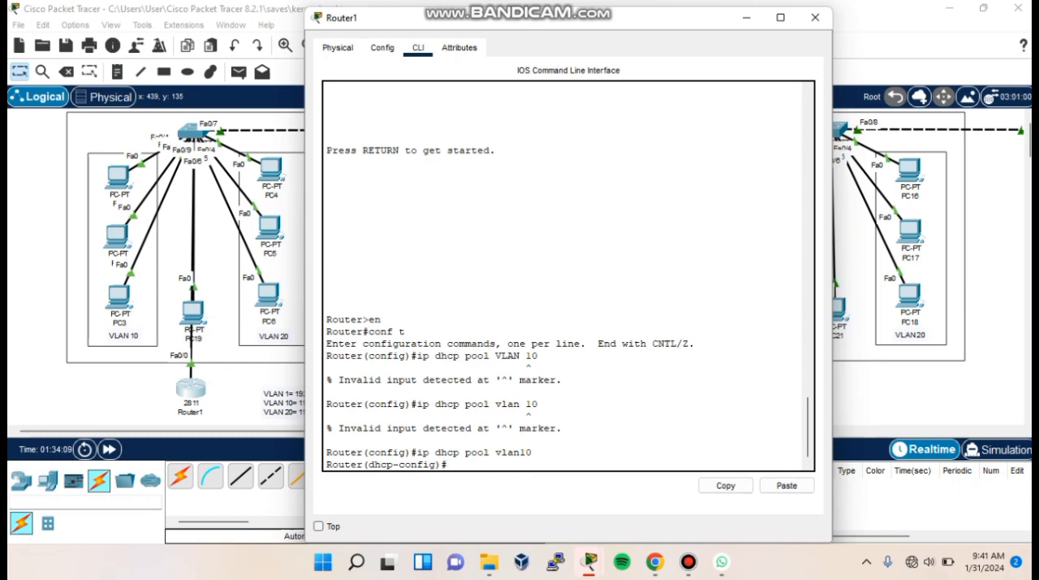
- Set the vlan10 pool's network to 192.168.10.0 with mask 255.255.255.0
text(network 192.)
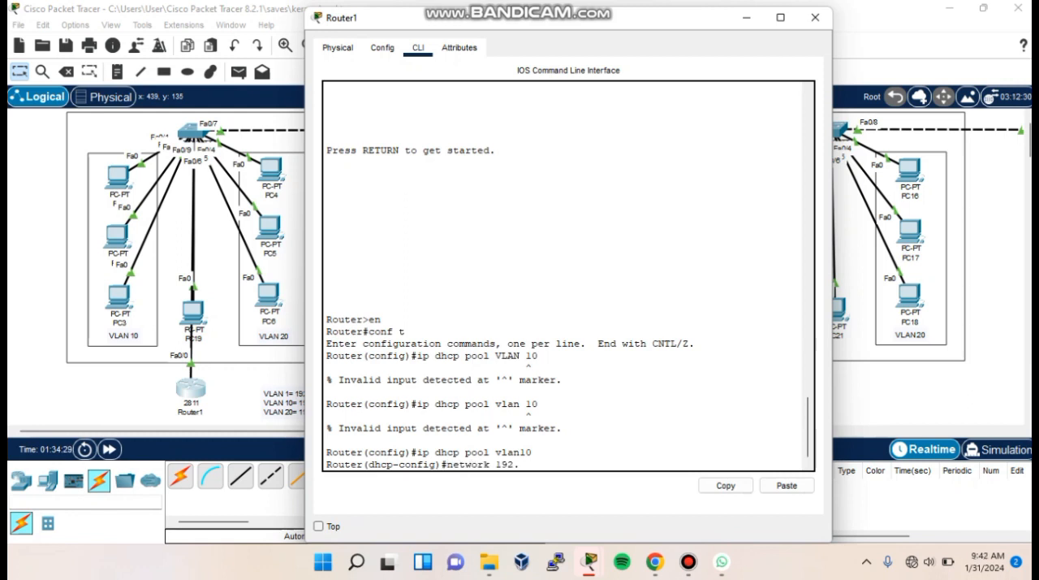
text(168.10.0 255.255.255.0)
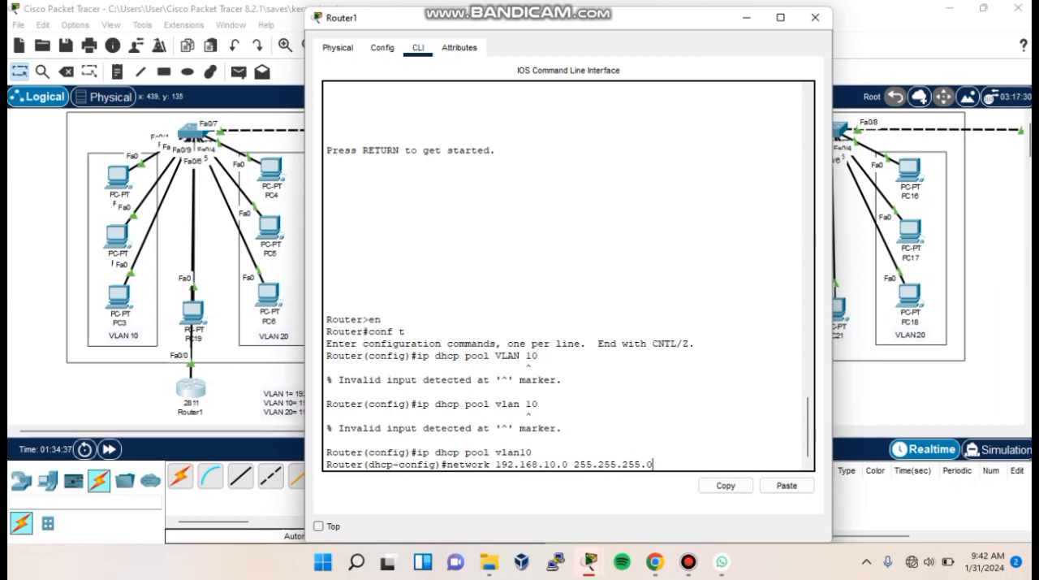
key(Return)
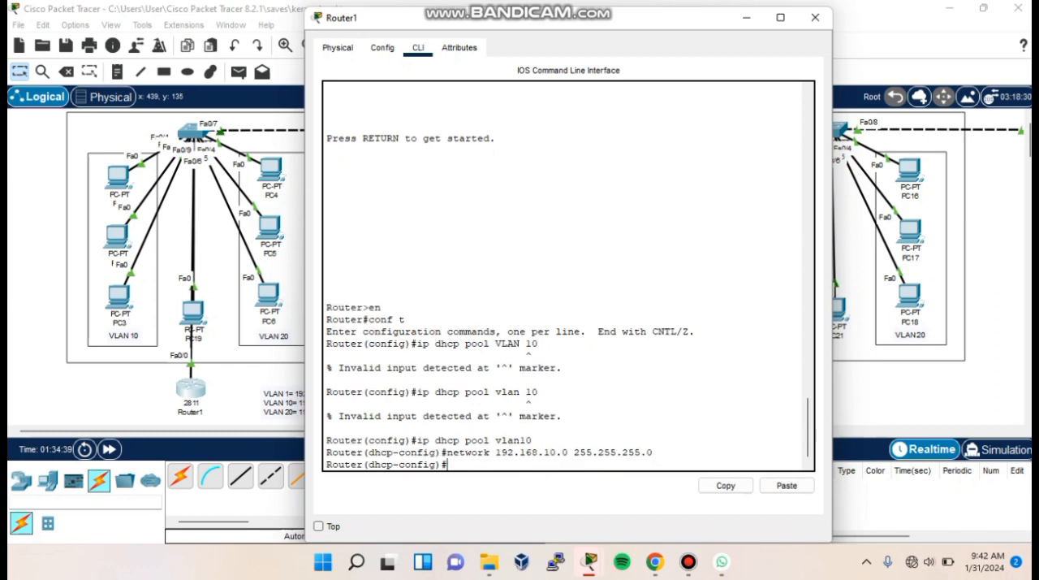
- Try to set the vlan10 pool's default router to 192.168.10.1 with mask 255.255.255.0
text(-router 192.168.10.1 255.255.255.0)
key(Return)
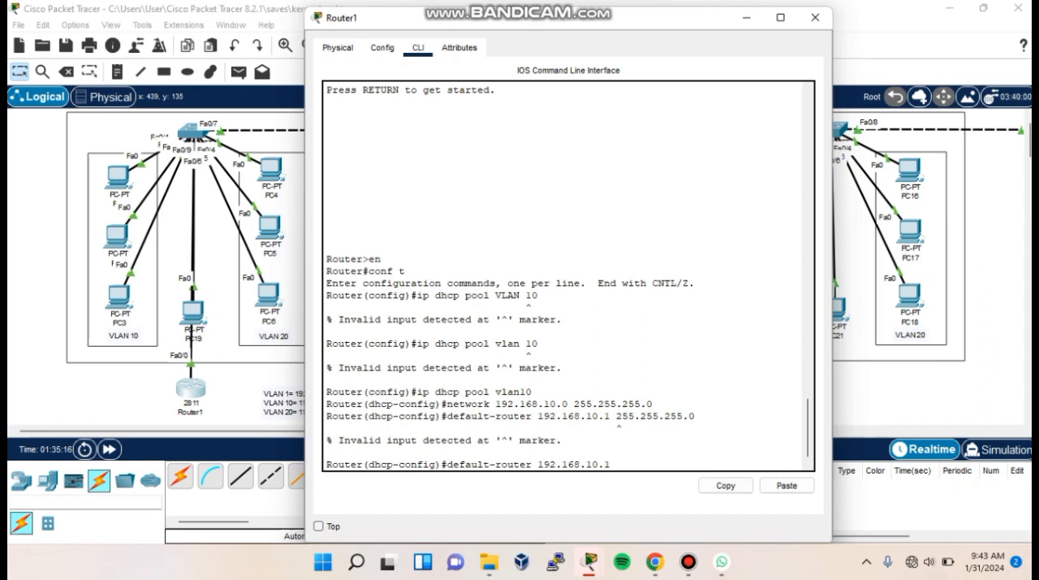
- Set the vlan10 pool's default router to 192.168.10.1 without a mask
key(Return)
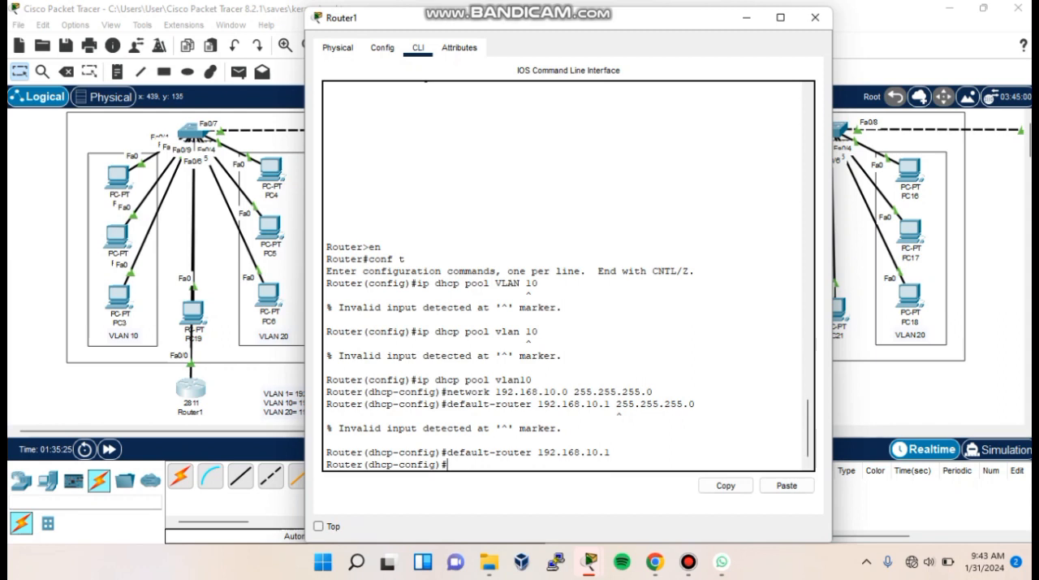
- Set the vlan10 pool's DNS server to 8.8.8.8 and return to global configuration mode
text(dns-server 8.8.8.8)
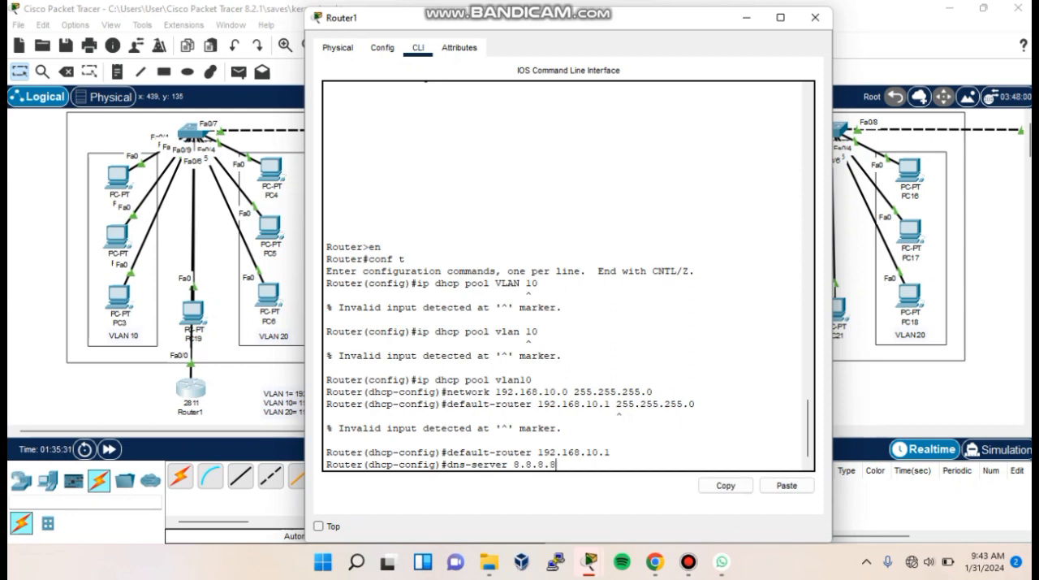
key(Return)
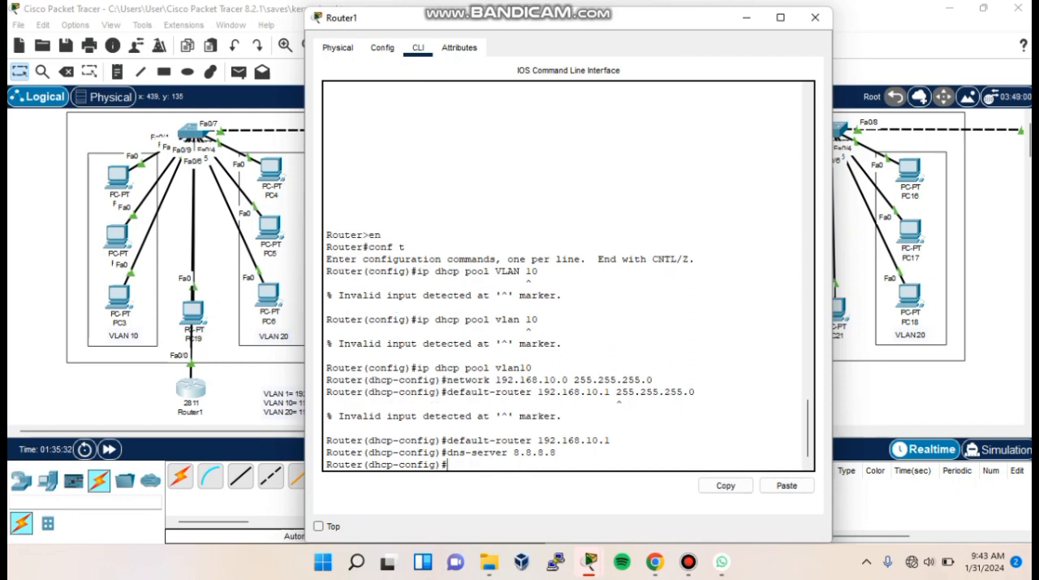
text(exit)
key(Return)
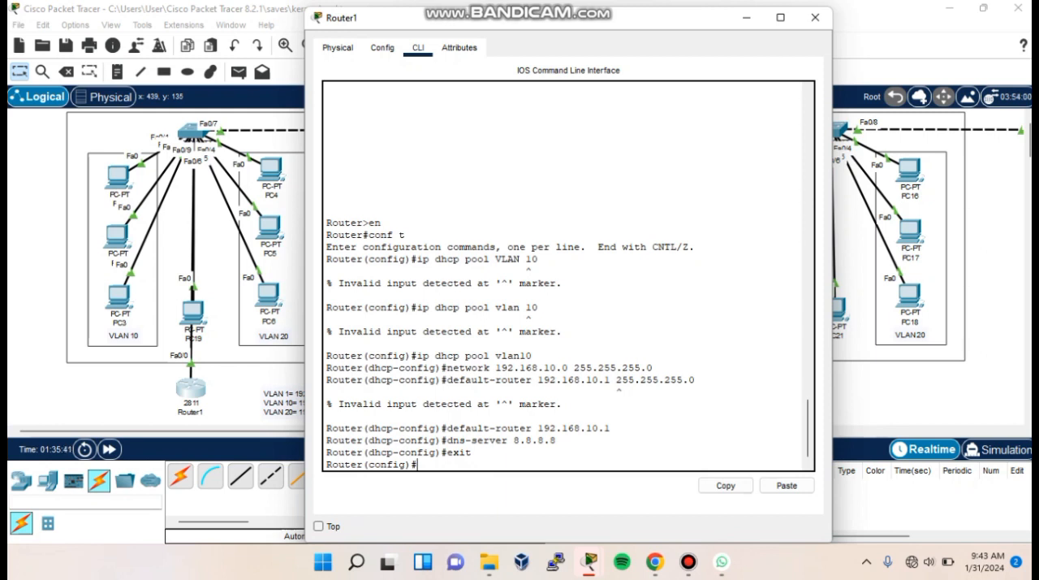
- Create a DHCP pool named vlan20 on Router1
text(ip pool)
key(BackSpace)
key(BackSpace)
key(BackSpace)
key(BackSpace)
key(BackSpace)
text(dhcp pool vlan20)
key(Return)
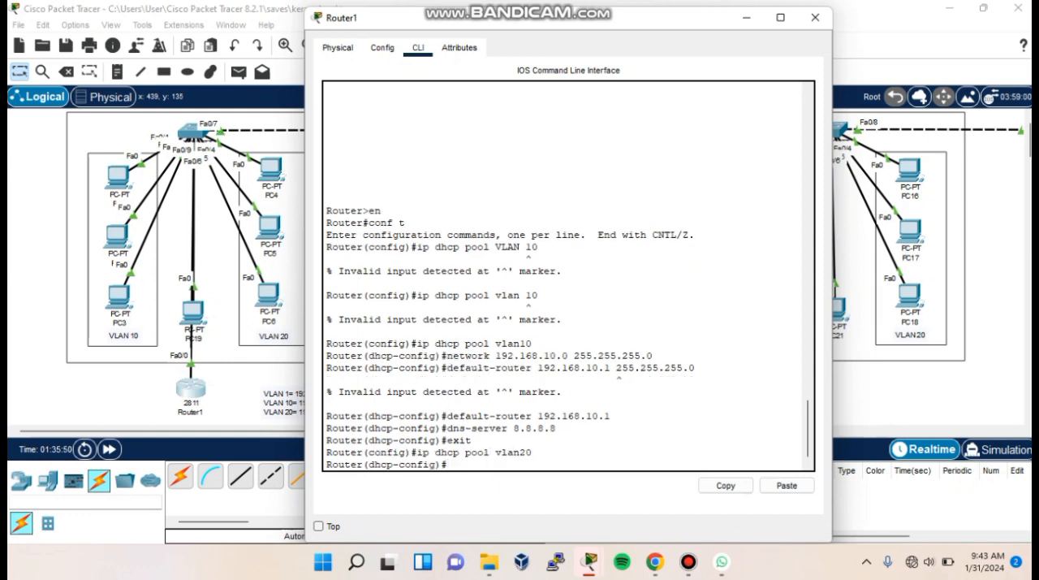
- Try to set the vlan20 pool's network to 192.168.20.0 without a subnet mask
text(network 192.168.20.0)
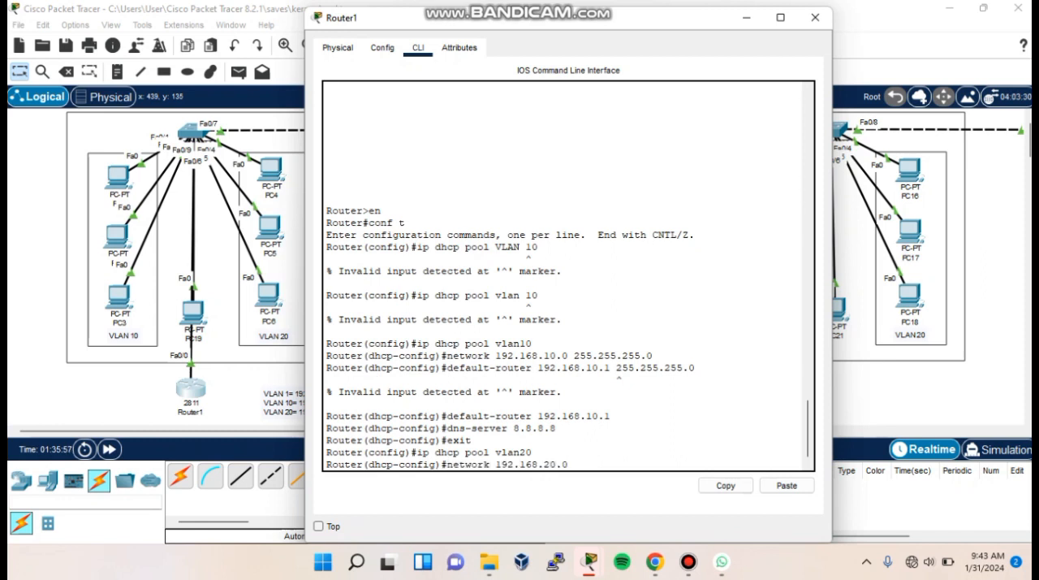
key(Return)
- Set the vlan20 pool's default router to 192.168.20.1 and DNS server to 8.8.8.8, returning to global configuration mode
text(def)
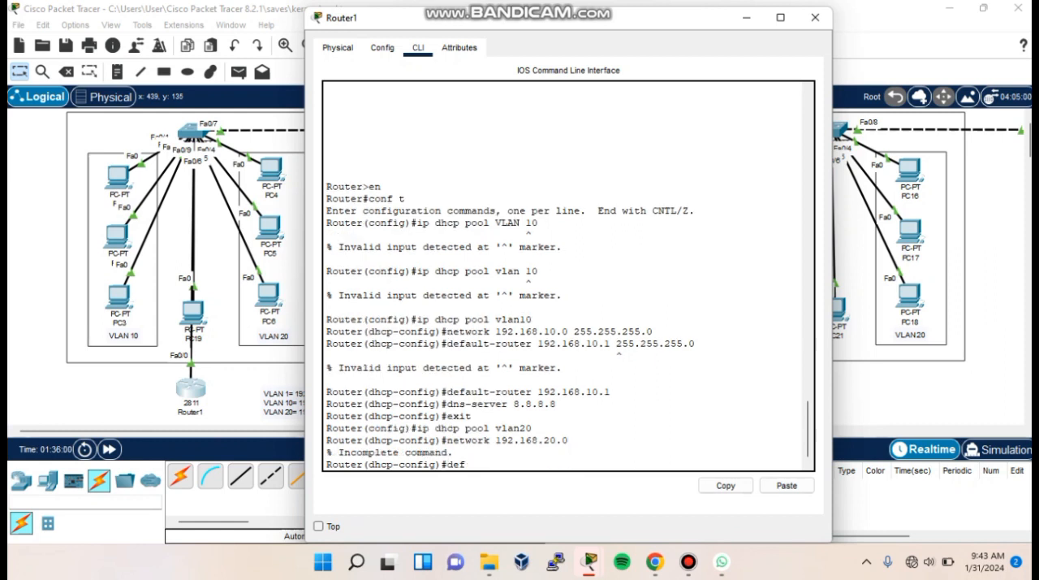
text(ault-router 192.168.20.1)
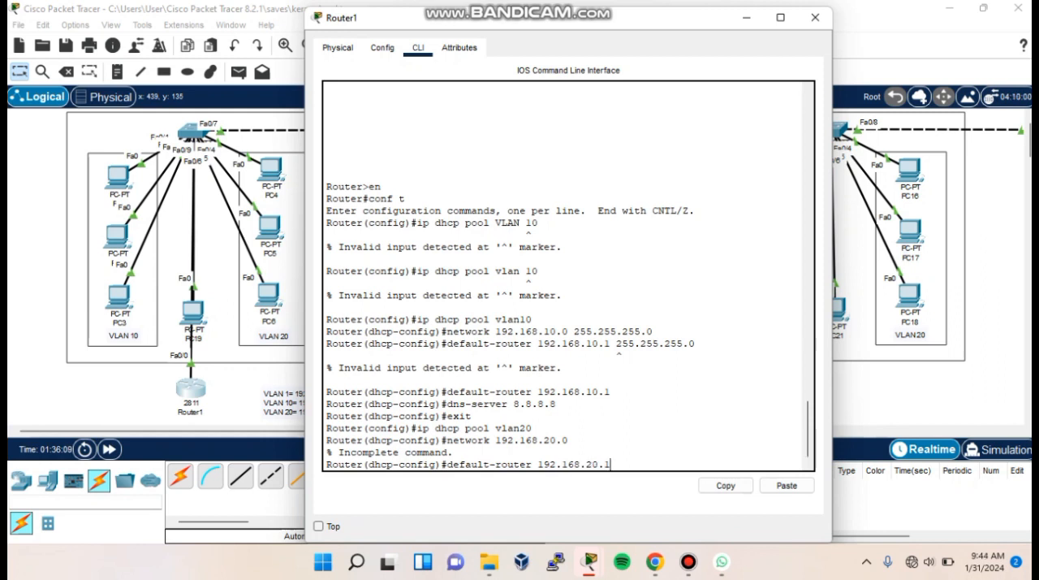
key(Return)
text(dns-se)
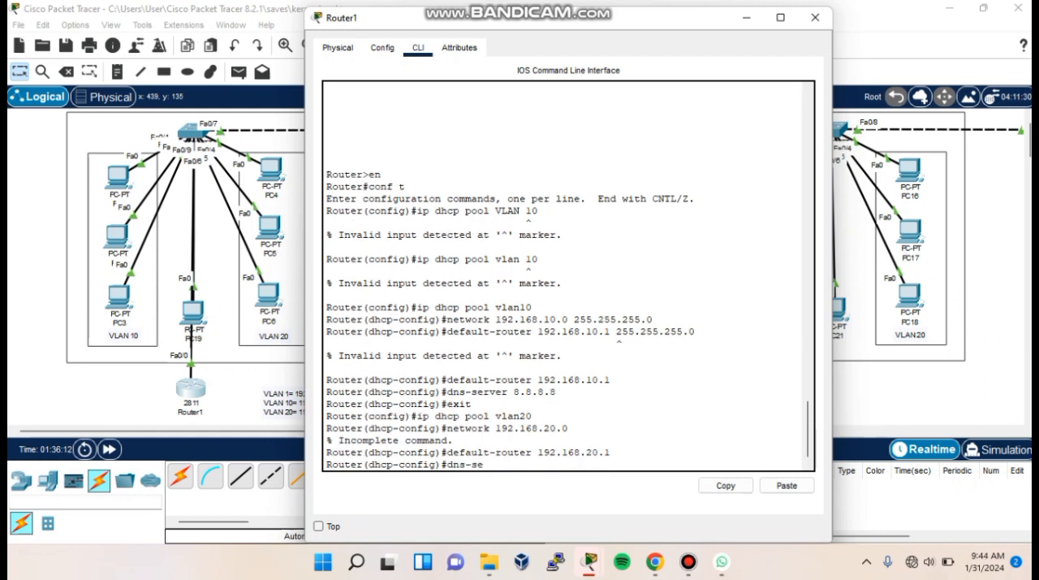
text(rver 8.8.8.8)
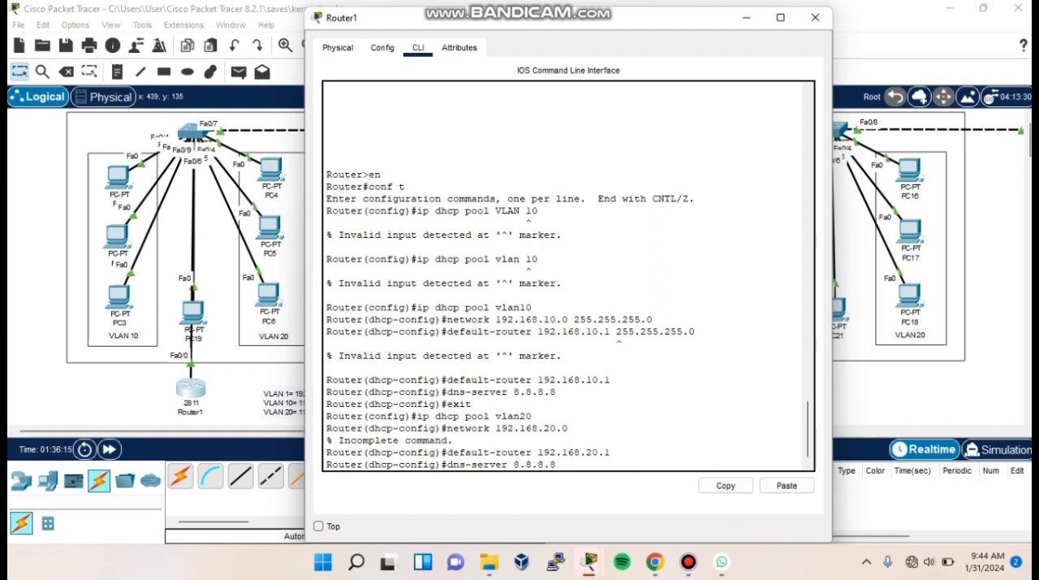
key(Return)
text(exit)
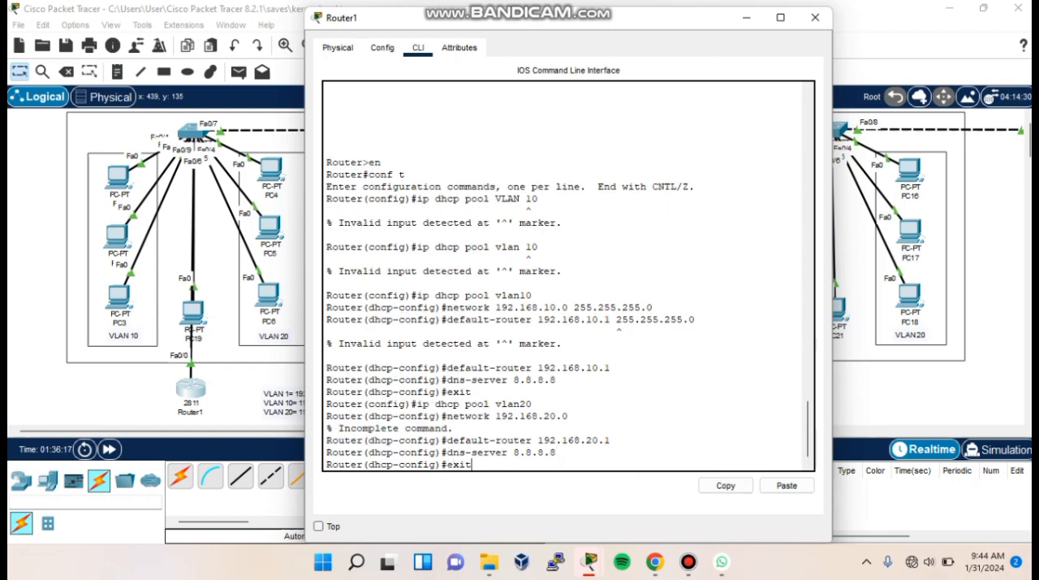
key(Return)
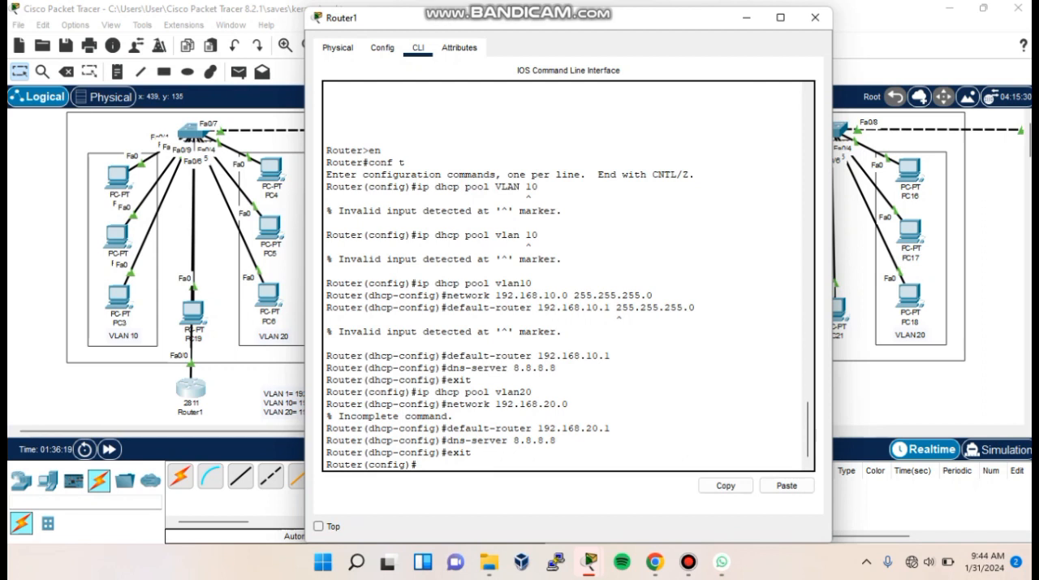
- Create a DHCP pool named vlan1 with network 192.168.1.1 and mask 255.255.255.0
text(ip dhcp pool )
text(vlan1)
text(network )
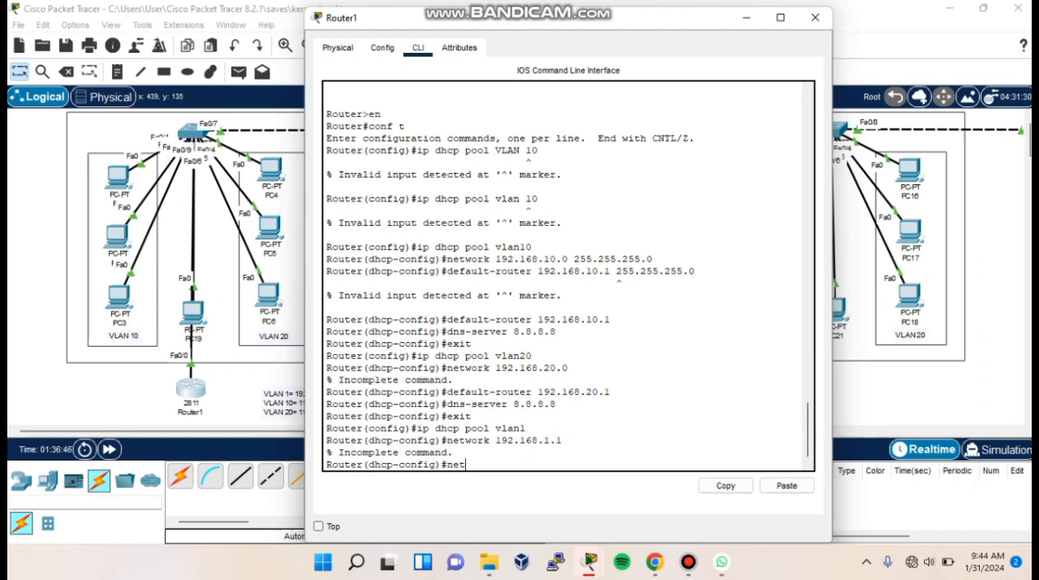
text(192.168.1.1 255.255.25)
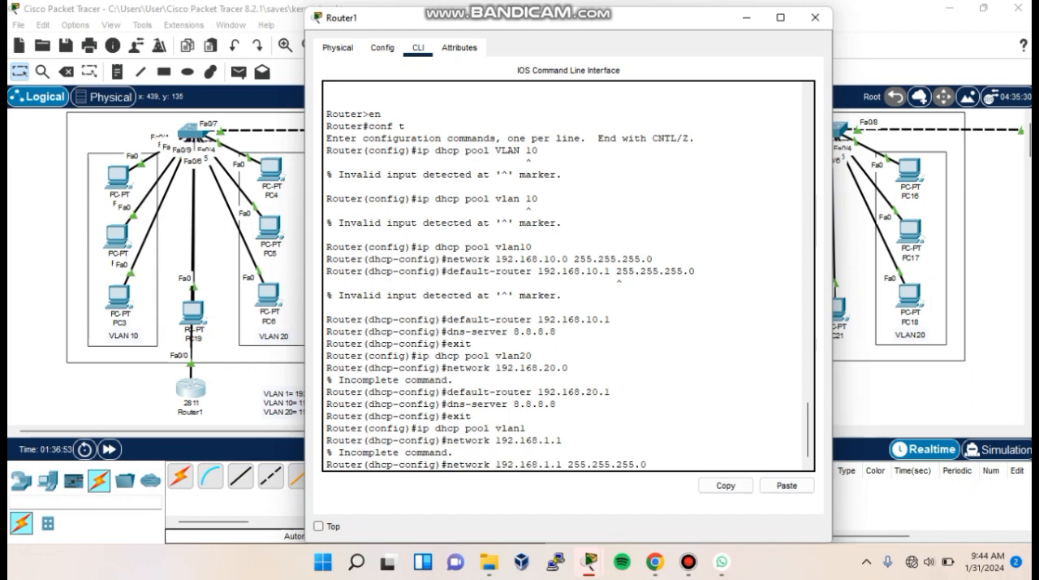
text(5.0)
key(Return)
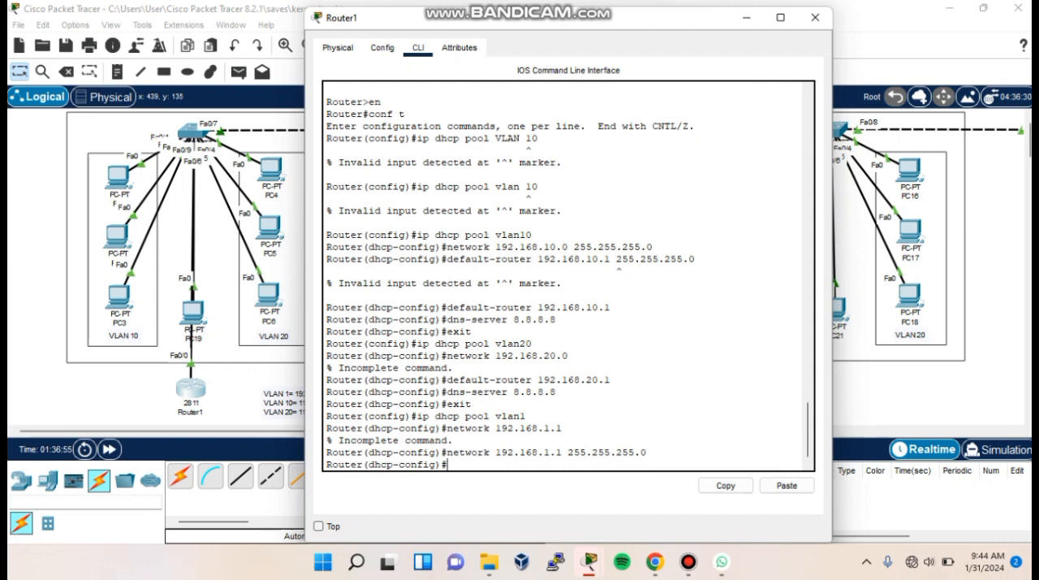
- Set the vlan1 pool's default router to 192.168.1.1 and its DNS server to 8.8.8.8
text(default-router)
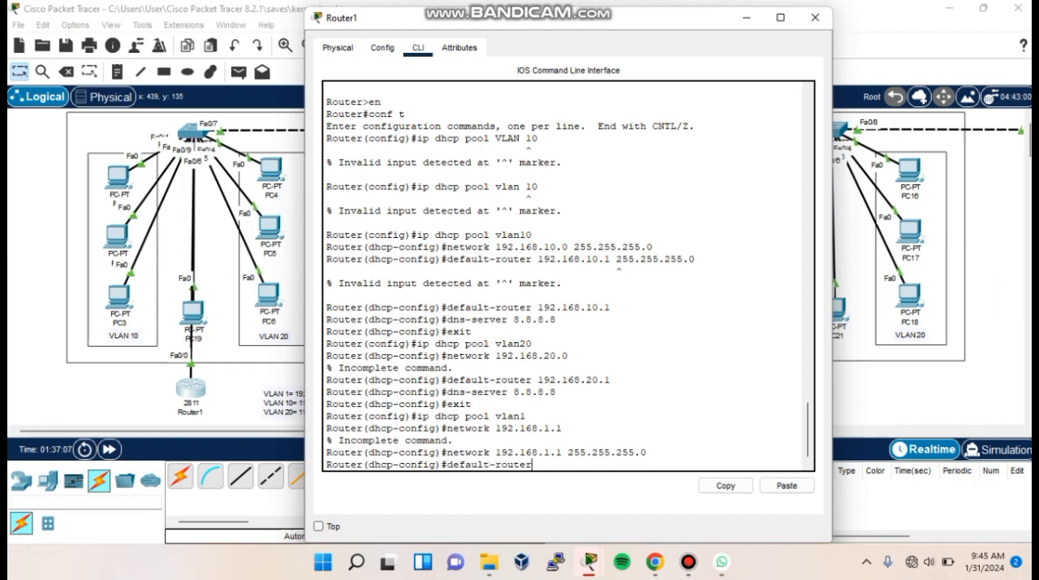
text( 192.168.1.1)
key(Return)
text(dns-ser)
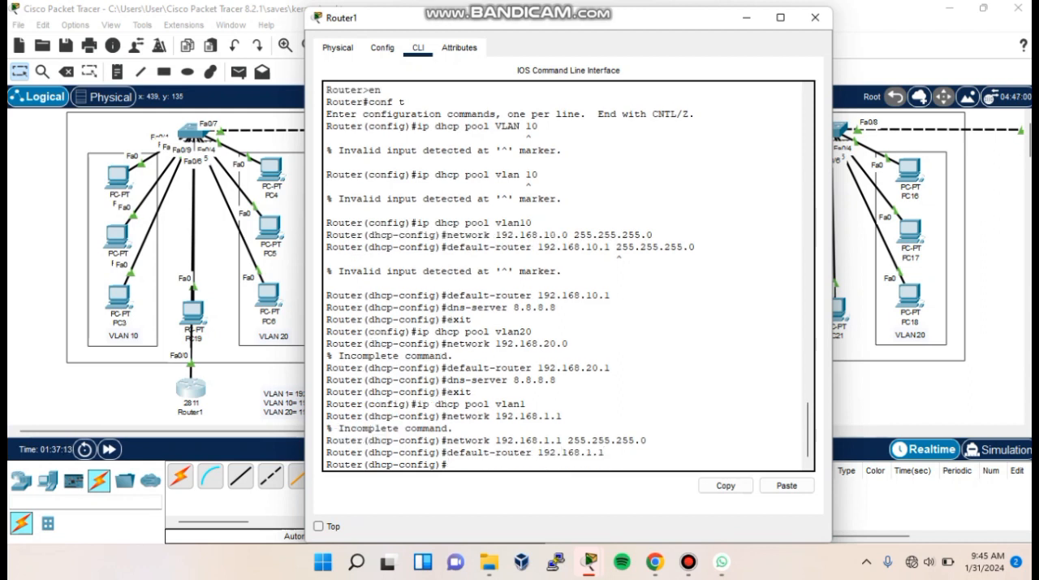
text(ver 8.8.8.8)
key(Return)
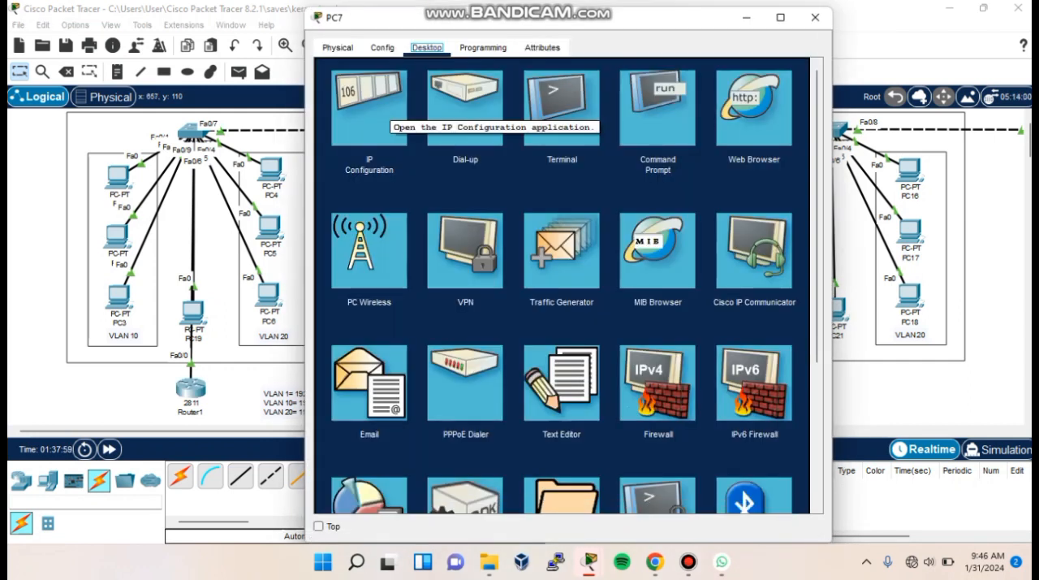
- Change PC7's IPv4 configuration from static to DHCP and close its configuration window
click(372, 112)
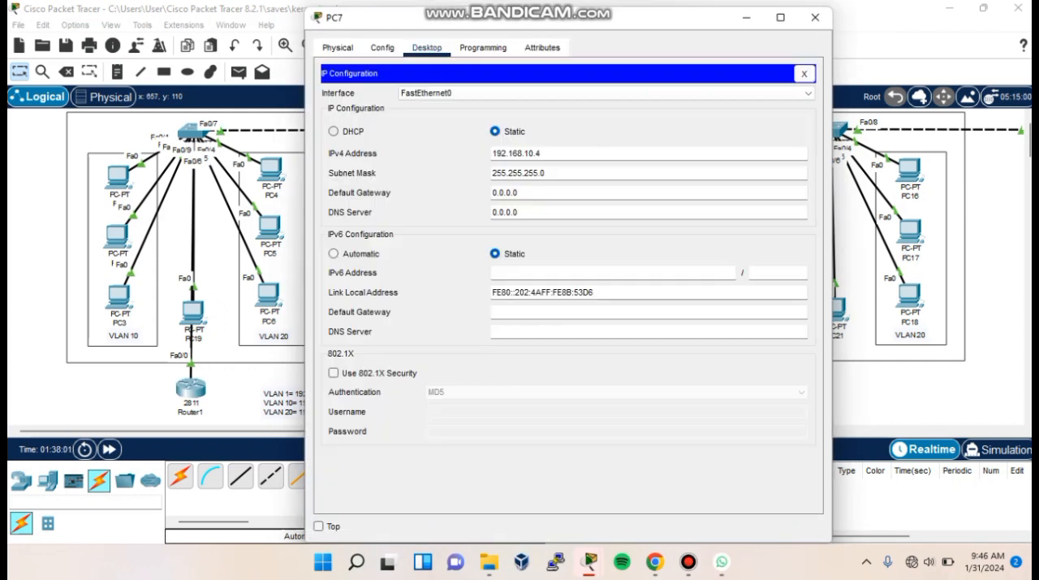
drag(547, 173, 490, 154)
key(BackSpace)
key(BackSpace)
click(334, 131)
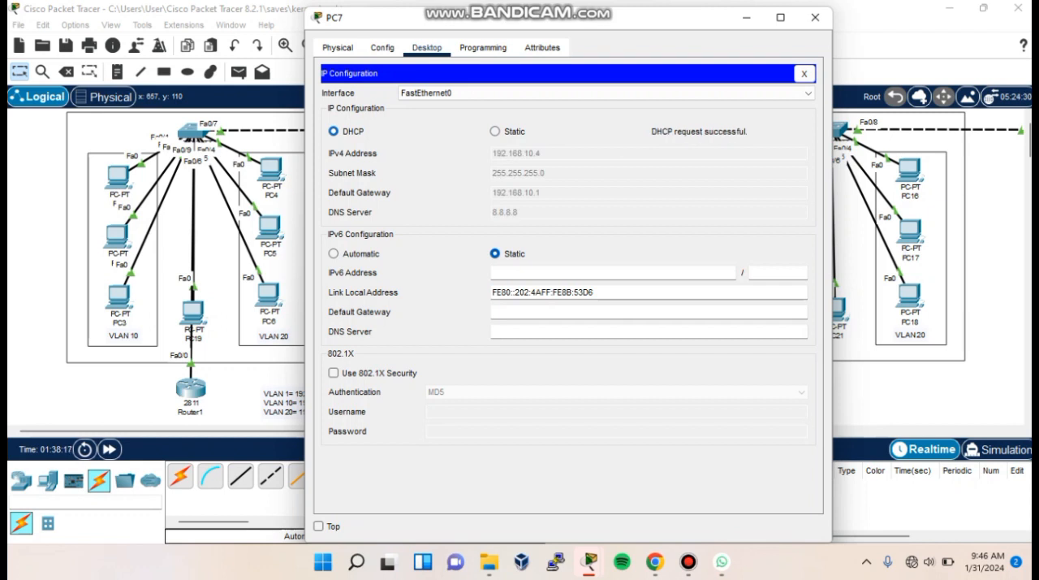
click(804, 73)
click(816, 17)
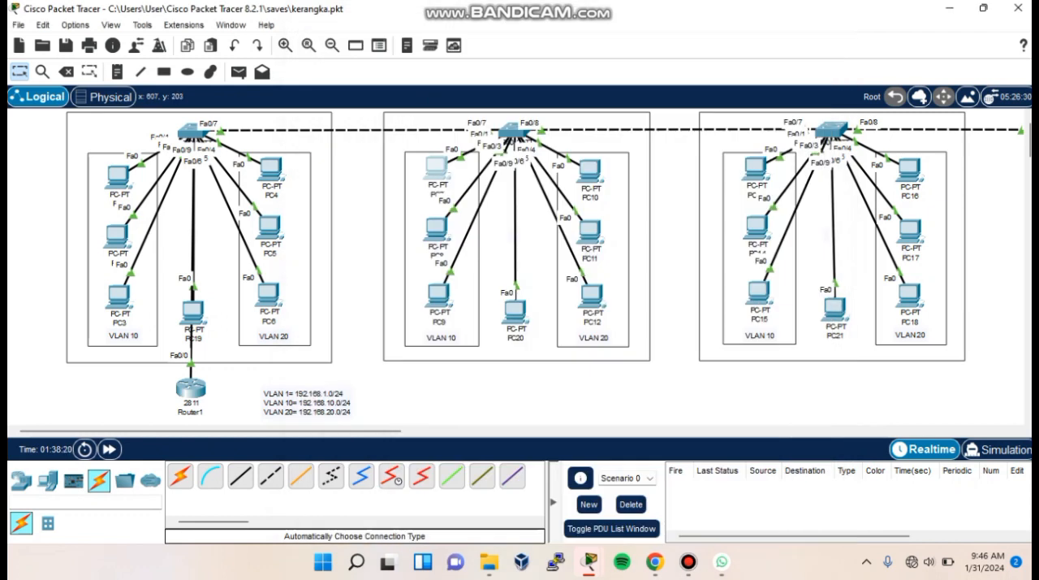
- Change PC8's IPv4 configuration from static to DHCP and close its configuration window
click(437, 229)
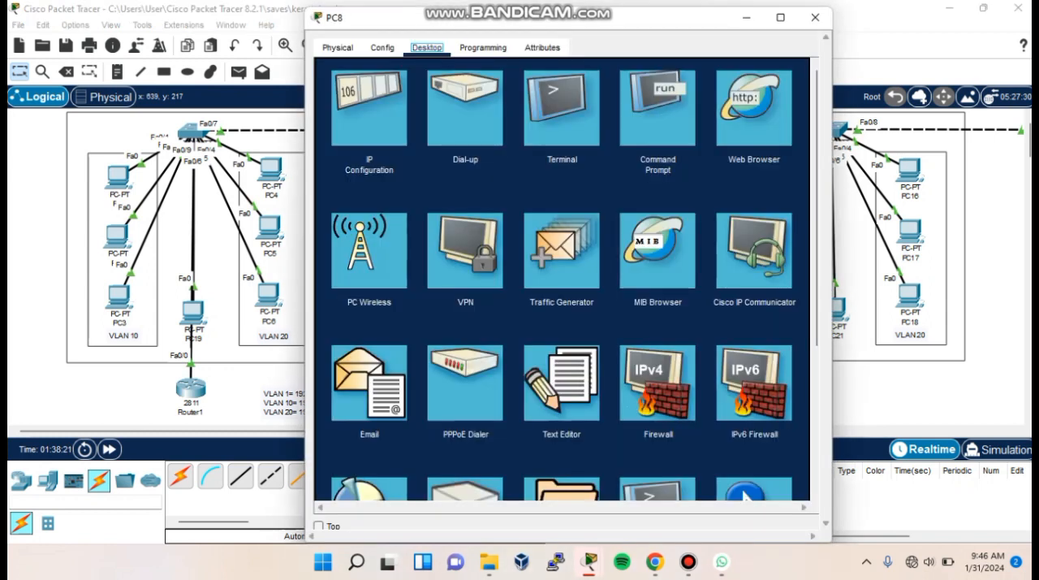
click(370, 108)
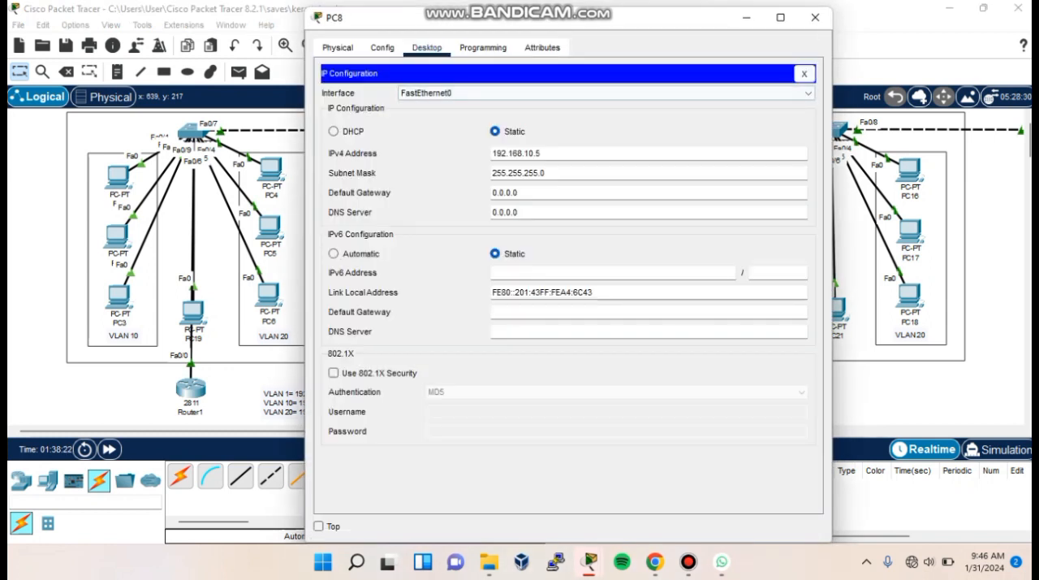
click(334, 131)
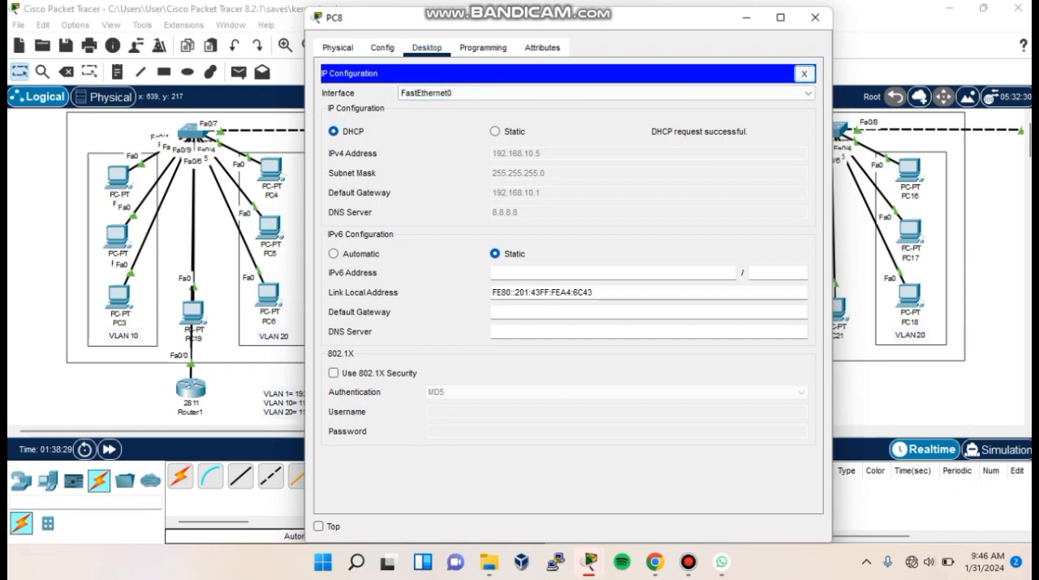
click(804, 73)
click(816, 17)
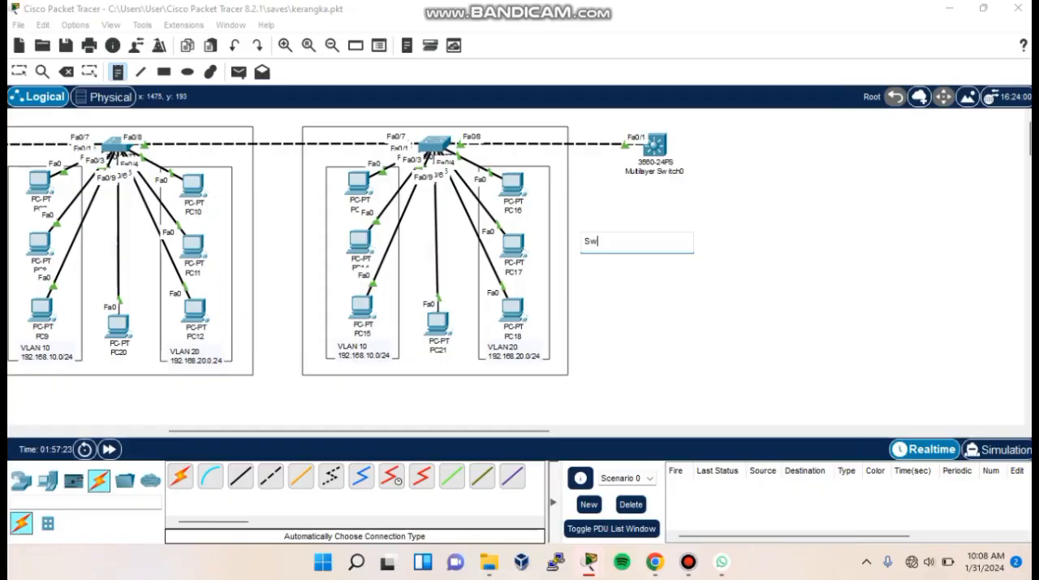
- Add the note "Switch Layer 2 dan Switch Layer 3" below the multilayer switch in the topology
text(itch LAYE)
key(BackSpace)
key(BackSpace)
key(BackSpace)
text(ayer 2 dan Switch Layer 3)
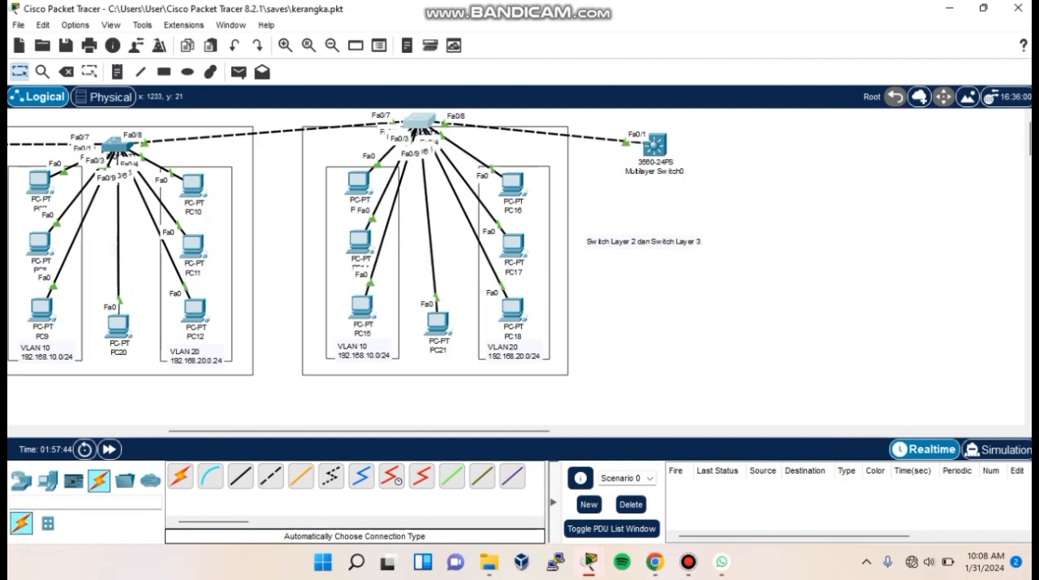
- Add the model note 2960 beside the third group's access switch and place a 3560 note near the multilayer switch
drag(421, 123, 437, 147)
drag(656, 145, 671, 152)
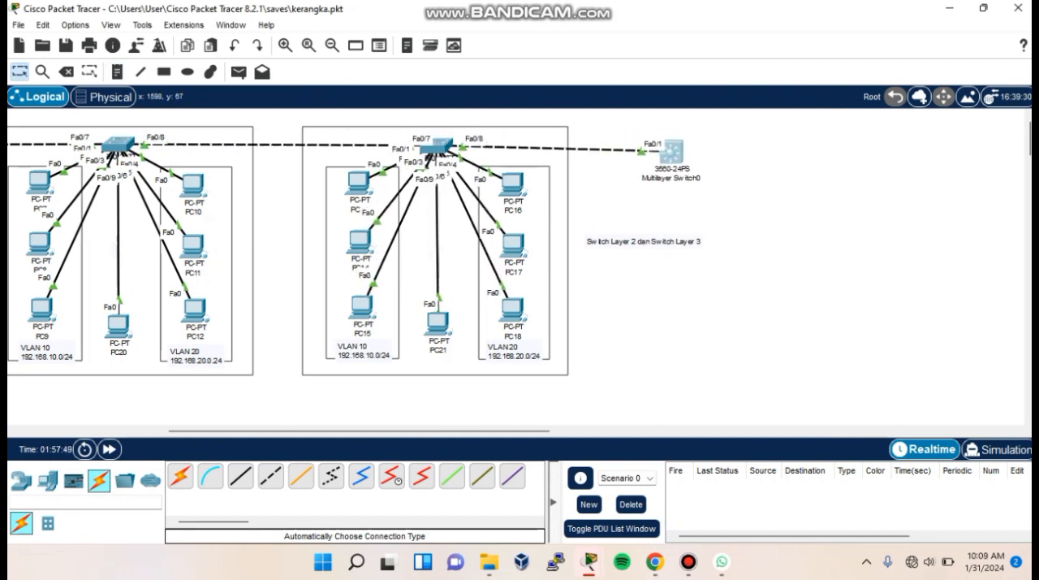
text(2)
text(960)
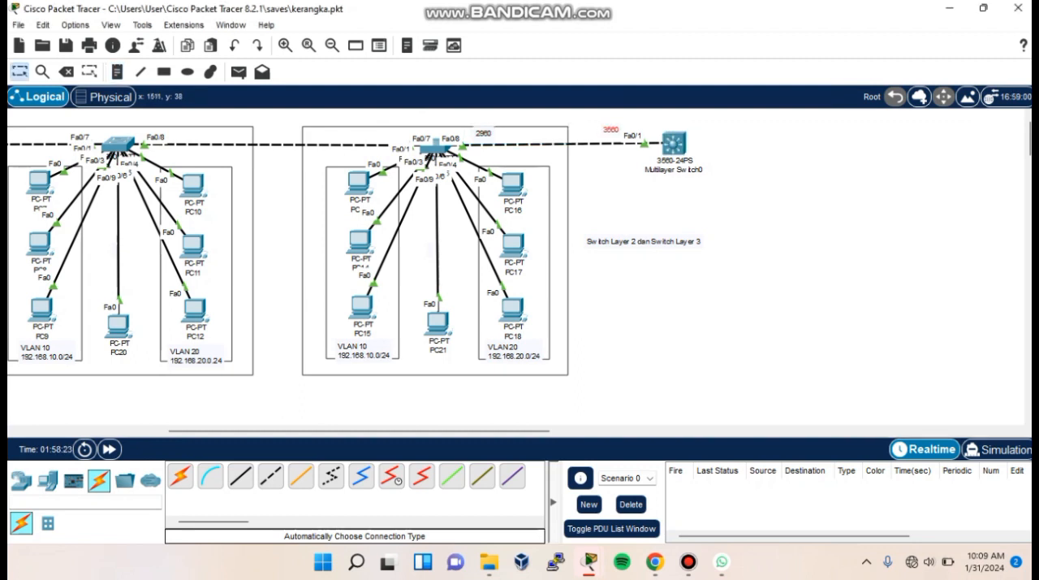
drag(610, 127, 602, 130)
drag(436, 146, 430, 147)
drag(674, 143, 668, 147)
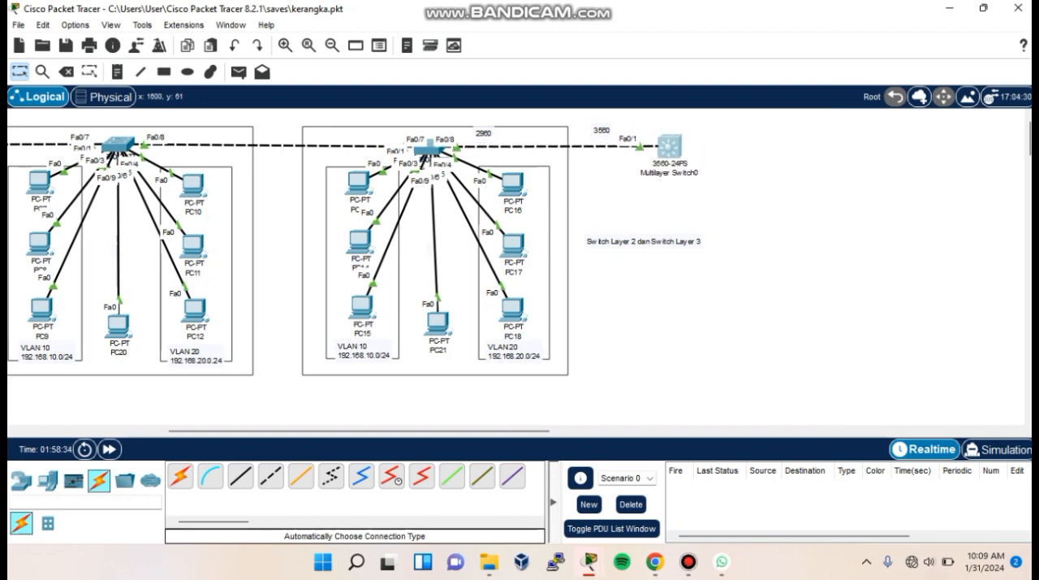
mouse_move(429, 148)
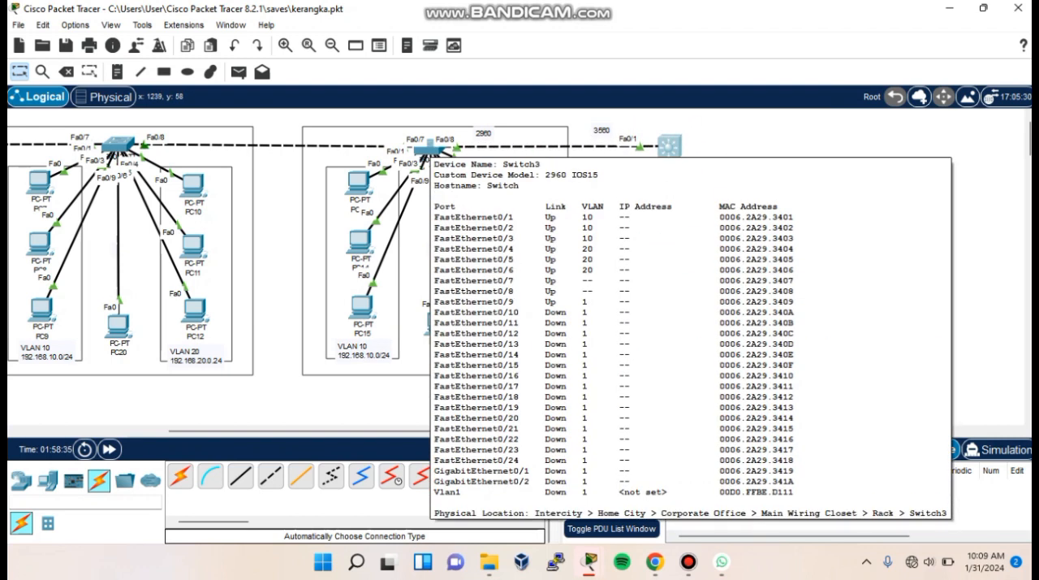
mouse_move(363, 352)
mouse_down()
mouse_move(356, 358)
mouse_move(366, 356)
mouse_up()
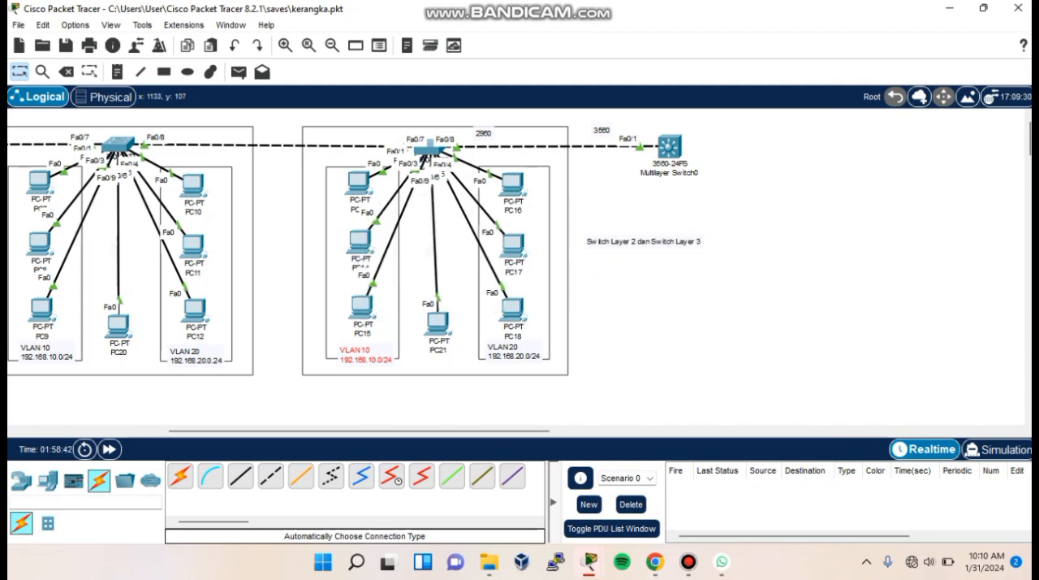
drag(358, 183, 362, 187)
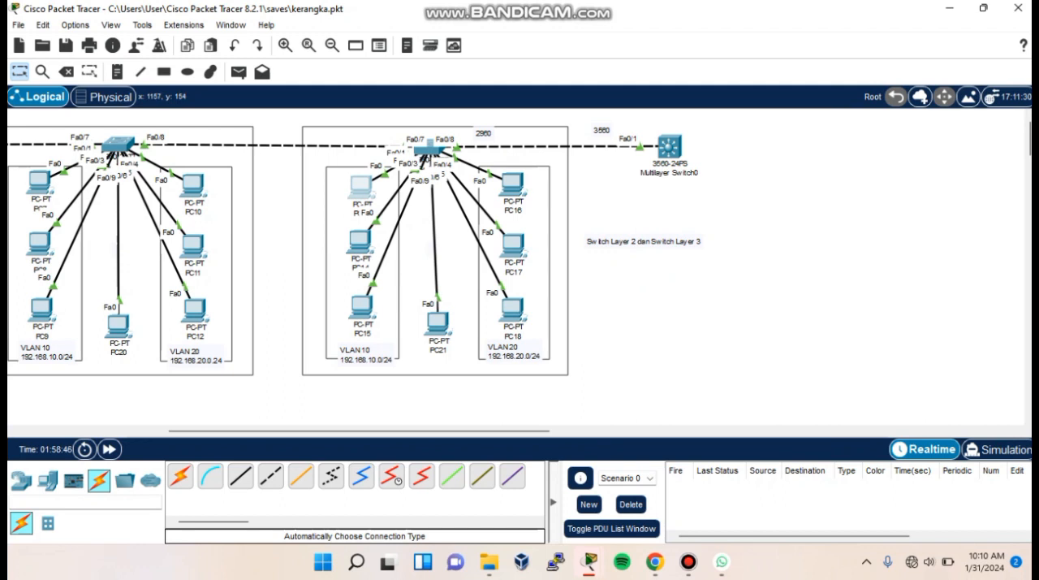
click(321, 253)
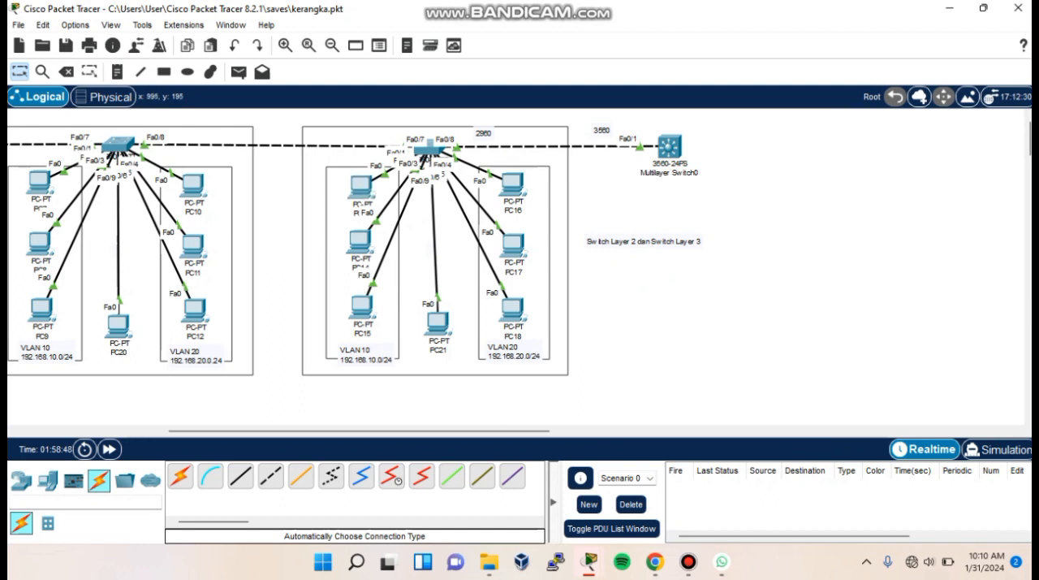
mouse_move(513, 185)
mouse_down()
mouse_move(511, 194)
mouse_move(517, 188)
mouse_up()
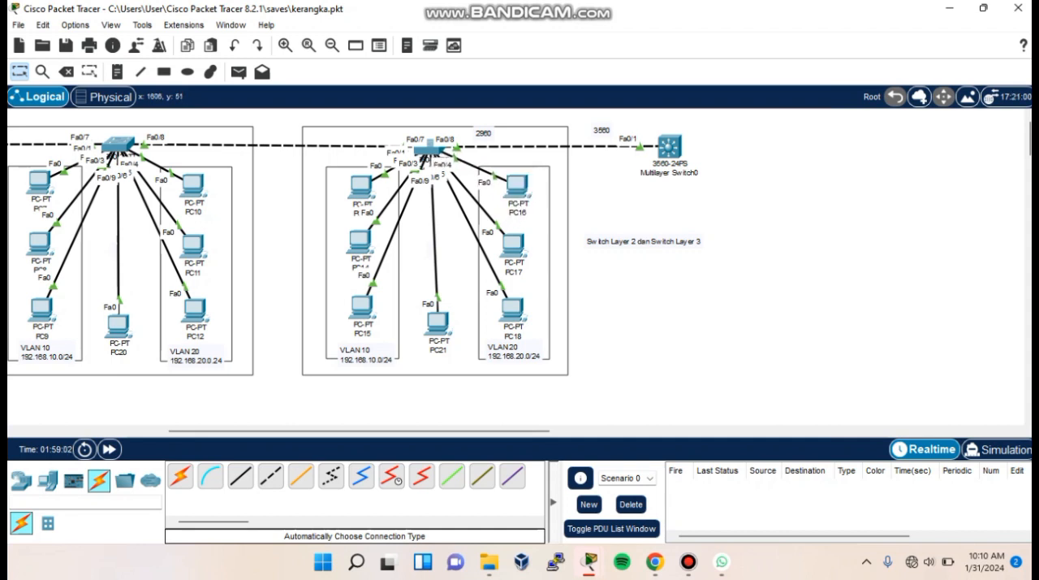
drag(669, 146, 658, 149)
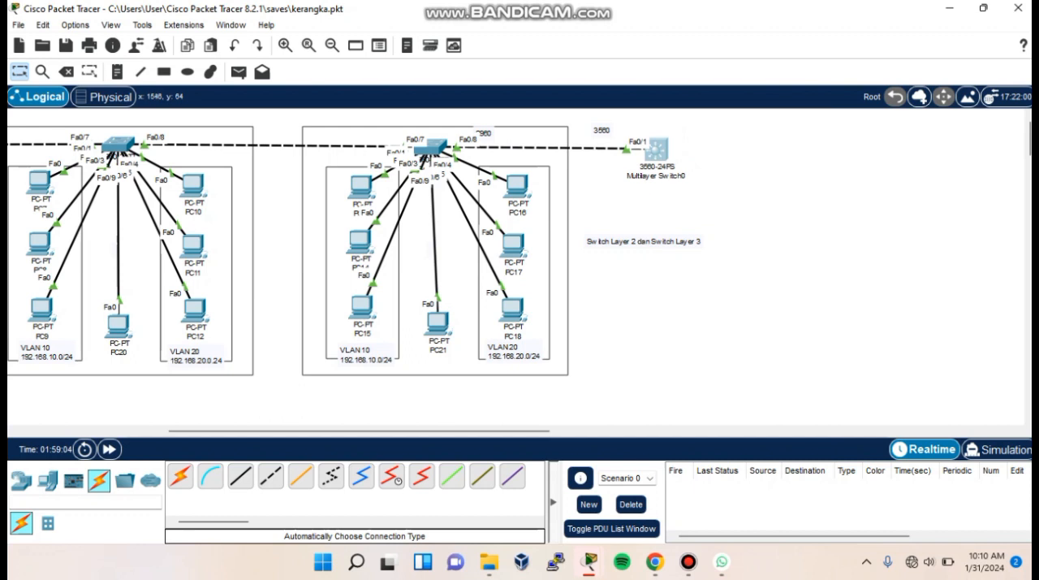
- Nudge the third group's access switch and the multilayer switch so the link between them runs level
mouse_move(432, 147)
mouse_down()
mouse_move(454, 146)
mouse_move(442, 149)
mouse_up()
drag(656, 147, 657, 154)
drag(657, 150, 660, 149)
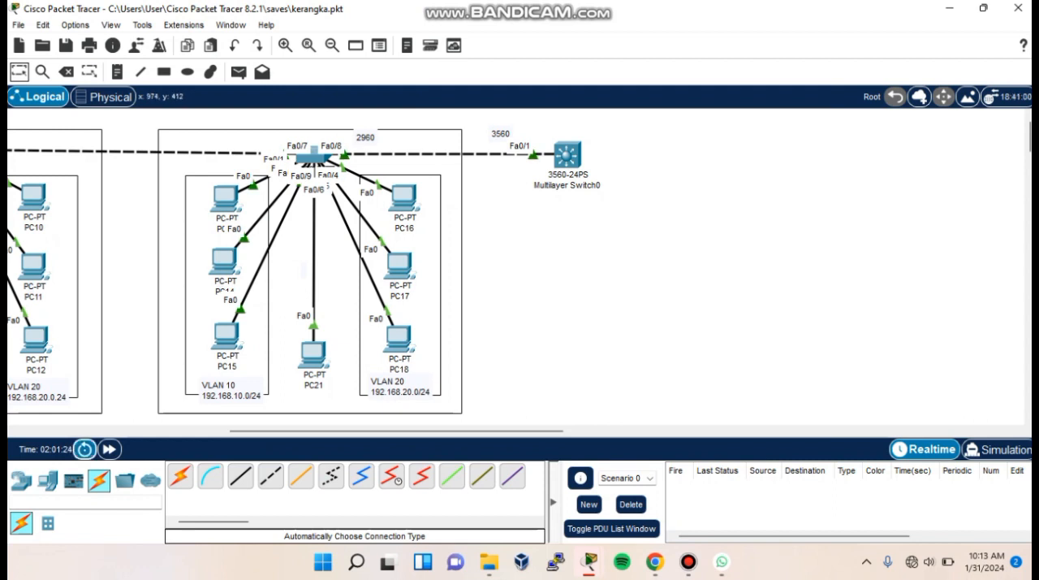
- Place two PCs below the multilayer switch, one on each side
click(47, 481)
click(506, 213)
click(181, 476)
click(631, 211)
- Connect PC22 and PC23 to the multilayer switch using automatically chosen connections
click(99, 481)
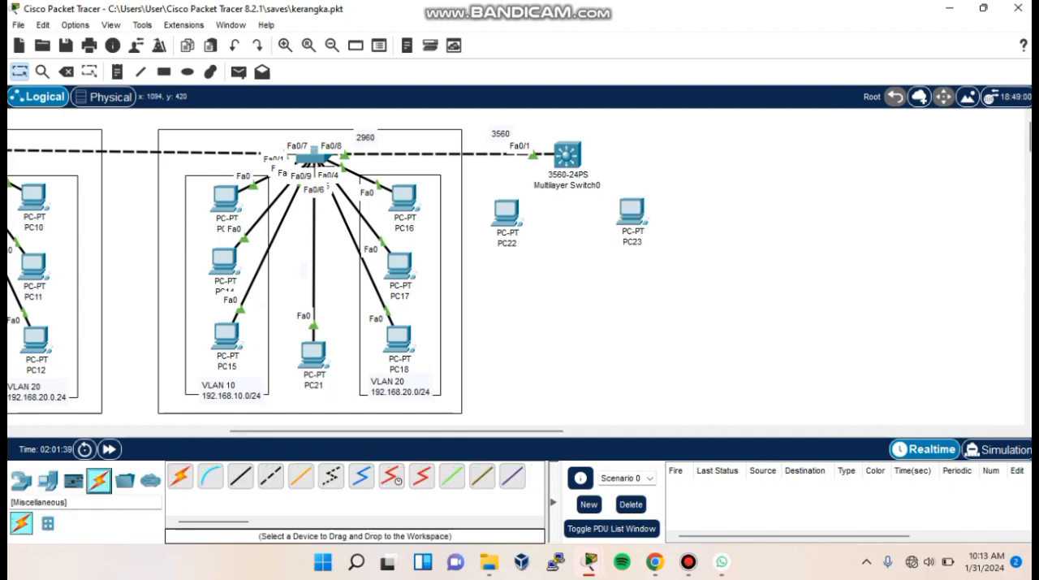
click(506, 212)
click(567, 154)
click(180, 476)
click(632, 211)
click(568, 154)
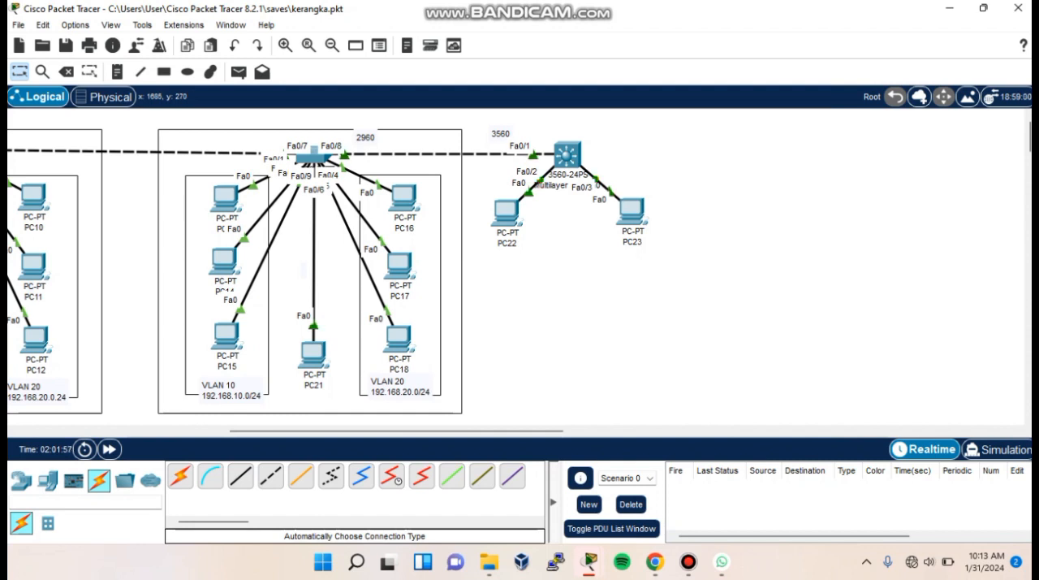
- Assign PC22 the static IPv4 address 192.168.10.55
click(506, 213)
click(427, 47)
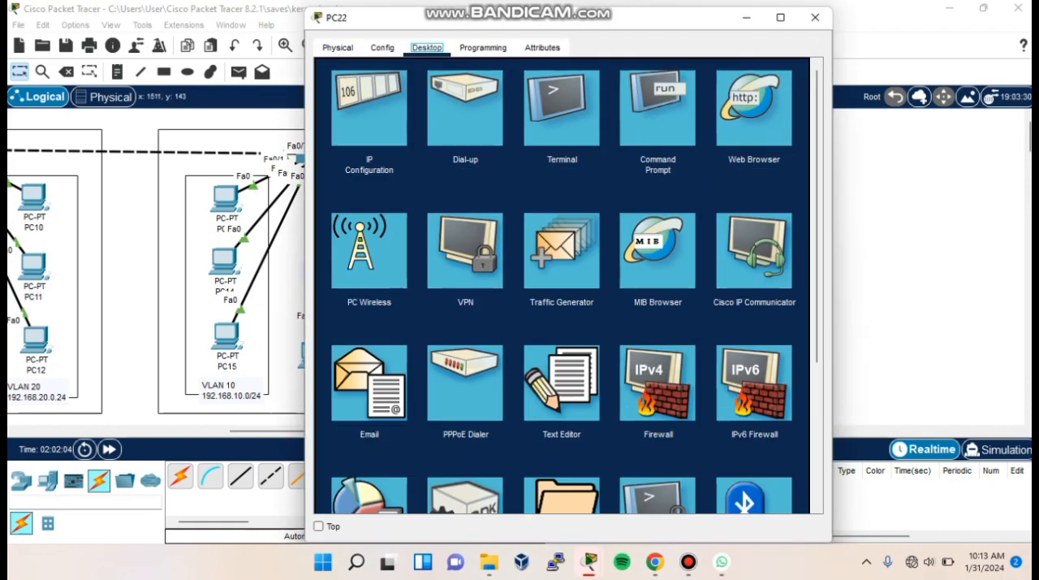
click(370, 105)
text(192.168.10.55)
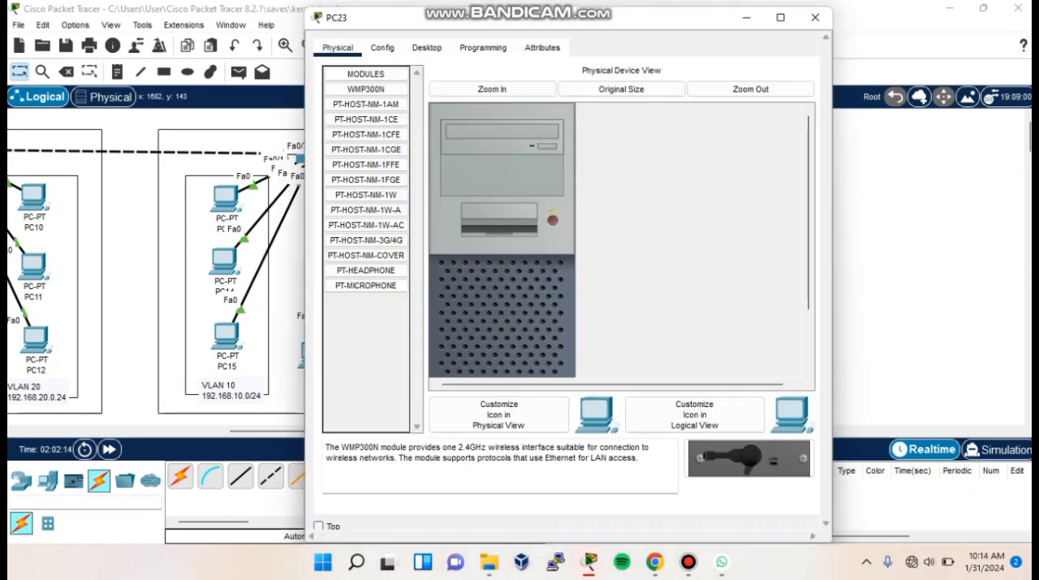
- Assign PC23 the static IPv4 address 192.168.20.55
click(427, 48)
click(371, 106)
text(192.168.10)
key(BackSpace)
key(BackSpace)
text(20.55)
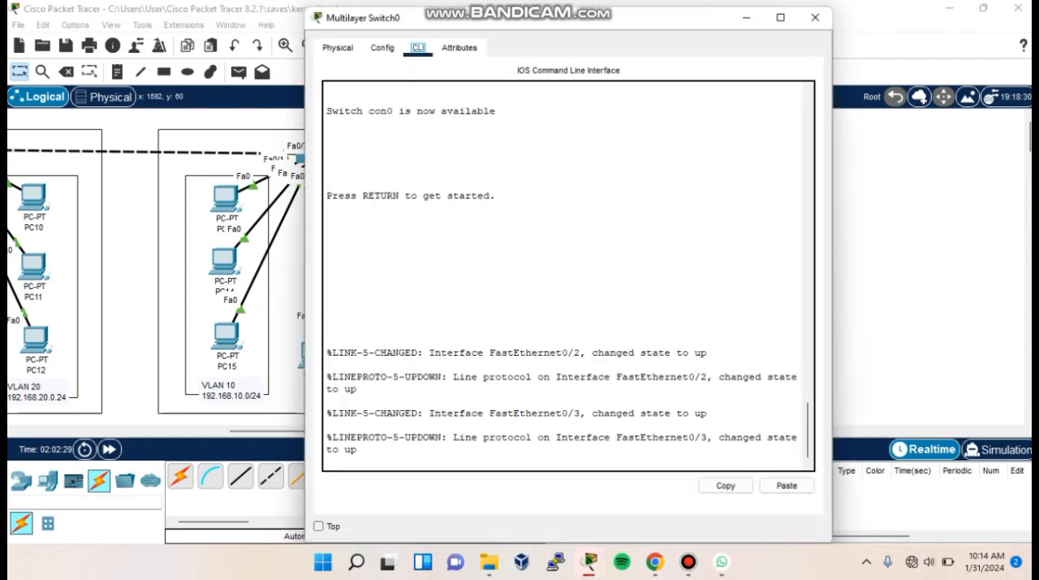
- Enter privileged mode and global configuration mode on the multilayer switch with en and conf t
key(Return)
text(en)
key(Return)
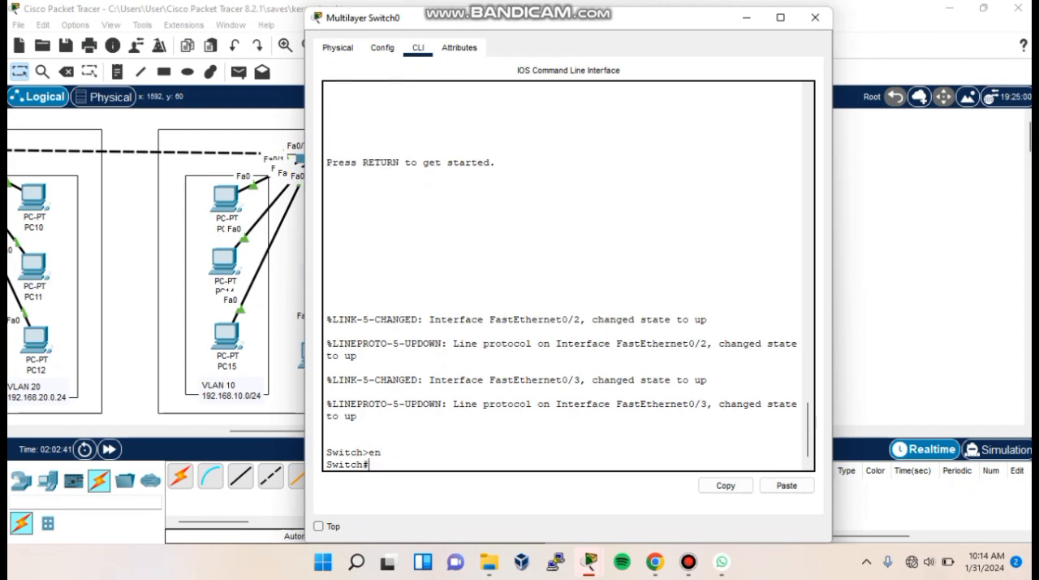
text(conf t)
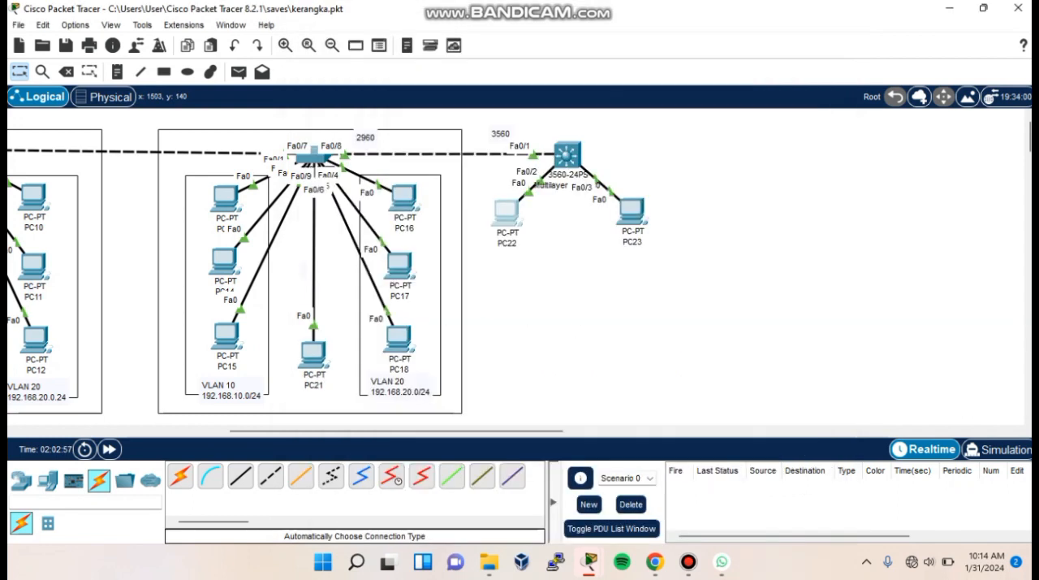
- Move PC22 and PC23 slightly upward, closer to the multilayer switch
mouse_move(508, 213)
mouse_down()
mouse_move(490, 151)
mouse_move(504, 194)
mouse_up()
mouse_move(632, 211)
mouse_down()
mouse_move(659, 167)
mouse_move(627, 197)
mouse_up()
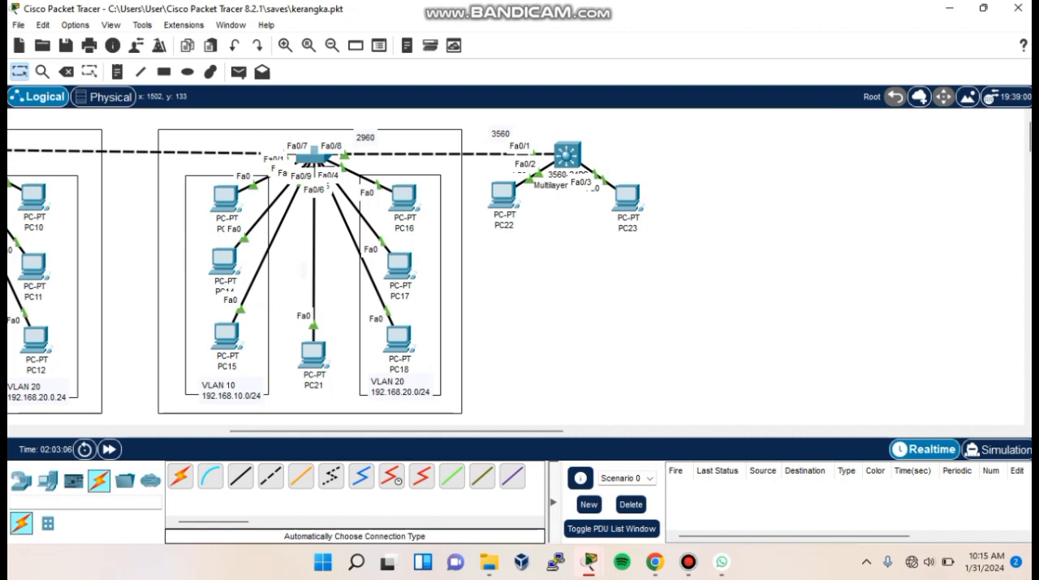
click(504, 195)
drag(503, 195, 503, 199)
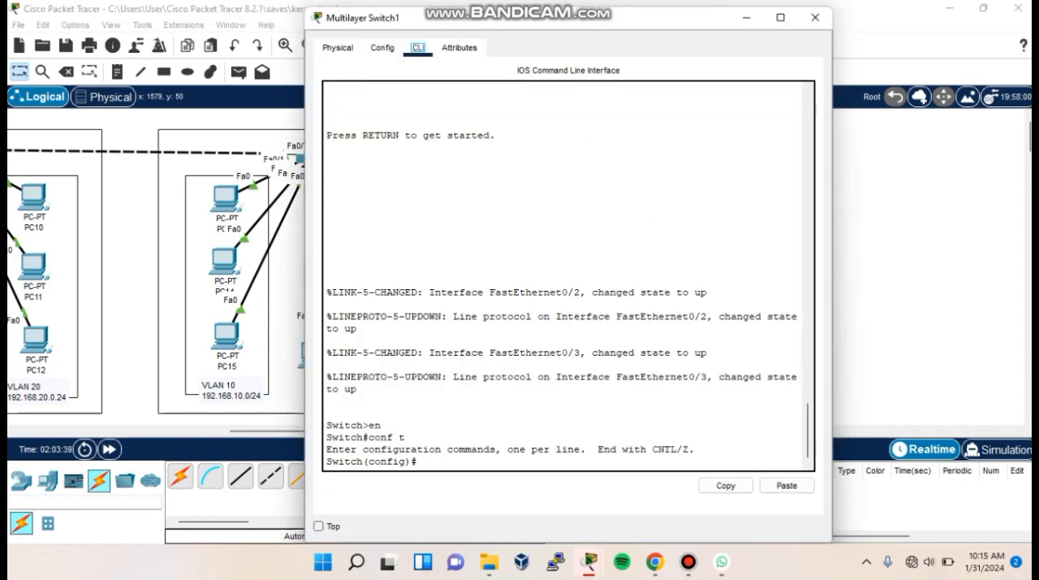
- Create VLAN 10 on the multilayer switch with the name Programming and return to global configuration
text(vlan 10)
key(Return)
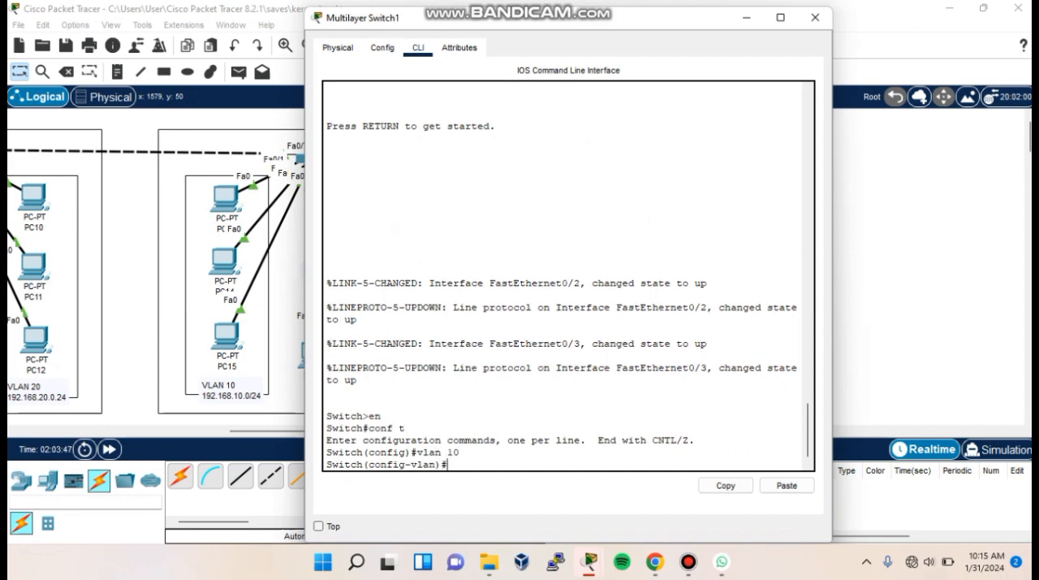
text(name Programming)
key(Return)
text(exit)
key(Return)
- Create VLAN 20 on the multilayer switch with the name Marketing and return to global configuration
text(vlan 20)
key(Return)
text(name MArketing)
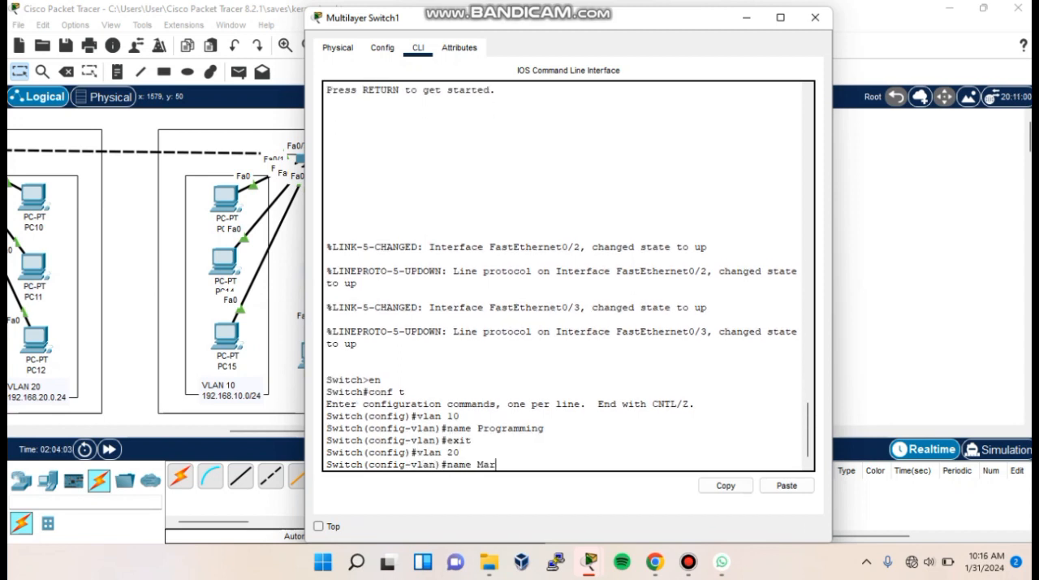
key(Return)
text(exit)
key(Return)
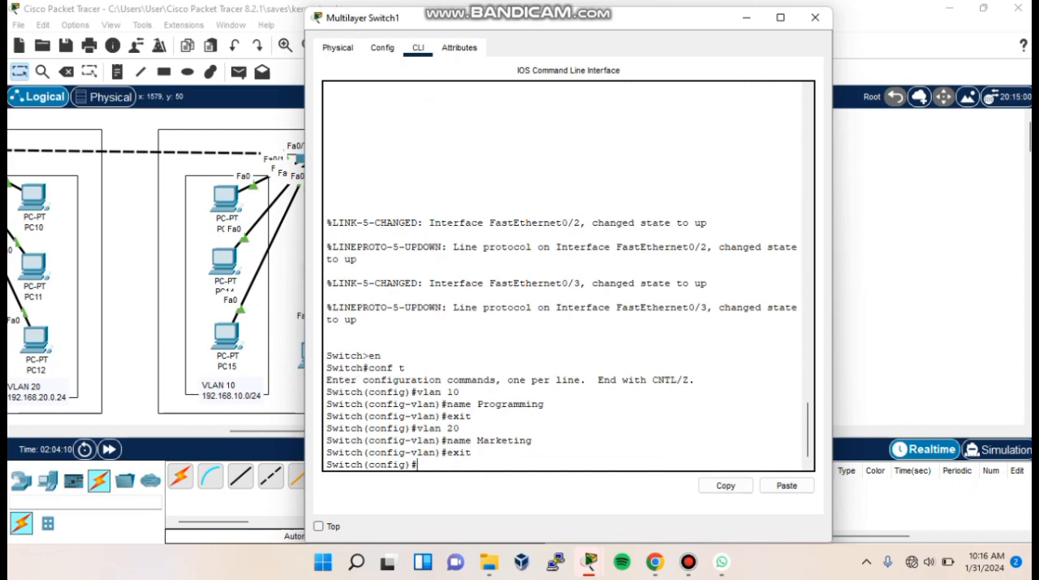
- Configure the multilayer switch's interface fa0/2 as an access port in VLAN 10 and exit the interface
text(int fa02)
key(Return)
text(int fa0/2)
key(Return)
text(switchport mode acce)
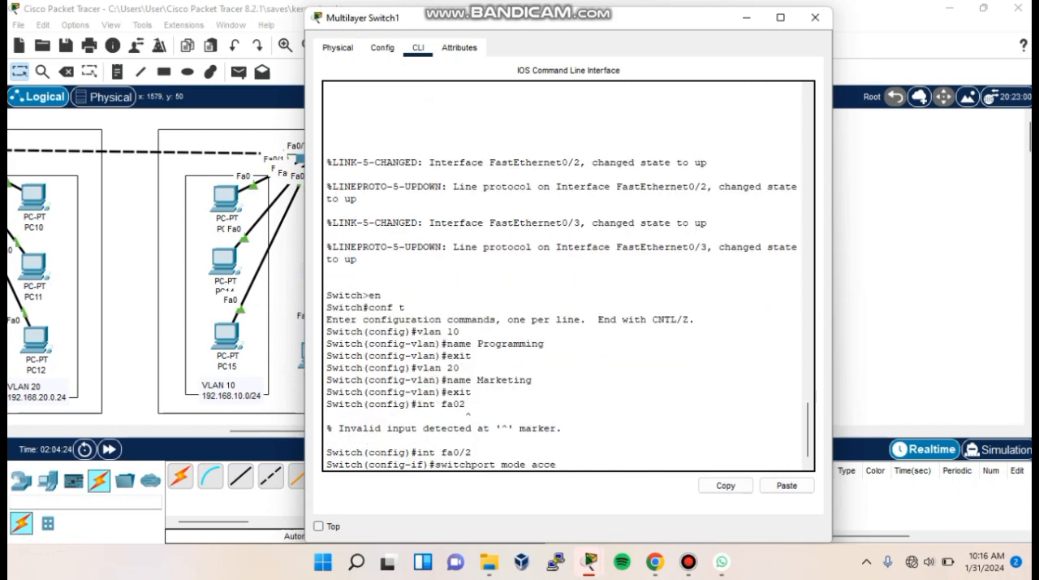
text(ss)
key(Return)
text(switchport access vlan 10)
key(Return)
text(exx)
key(BackSpace)
text(it)
key(Return)
- Configure the multilayer switch's interface fa0/3 as an access port in VLAN 20 and exit the interface
text(int fa0/3)
key(Return)
text(switchport modr)
key(BackSpace)
text(e access)
key(Return)
text(switchport access vlan 20)
key(Return)
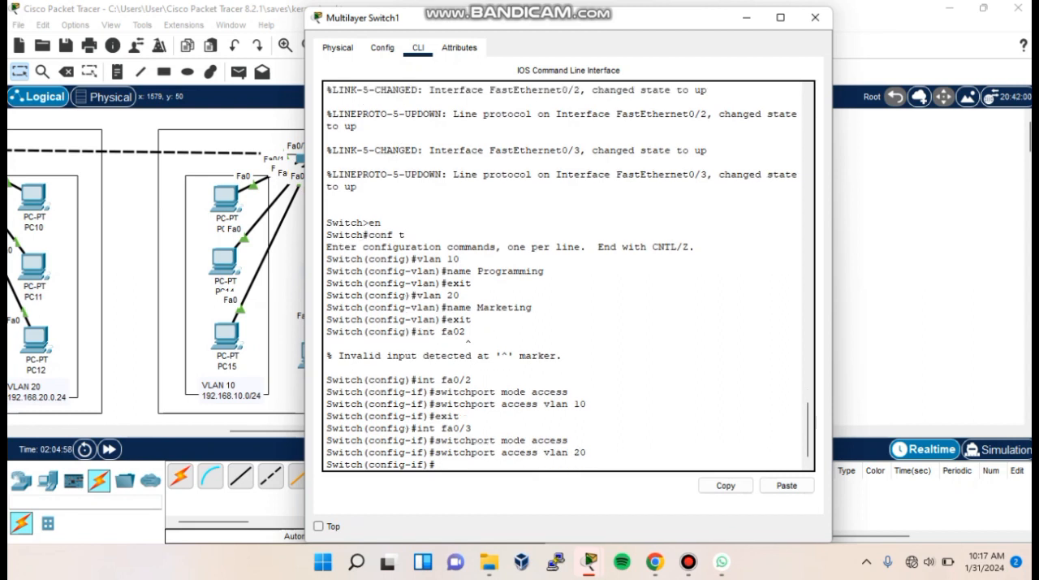
text(exit)
key(Return)
- Run do show vlan brief and check the port assignments of the Programming and Marketing VLANs
text(do show vlan brief)
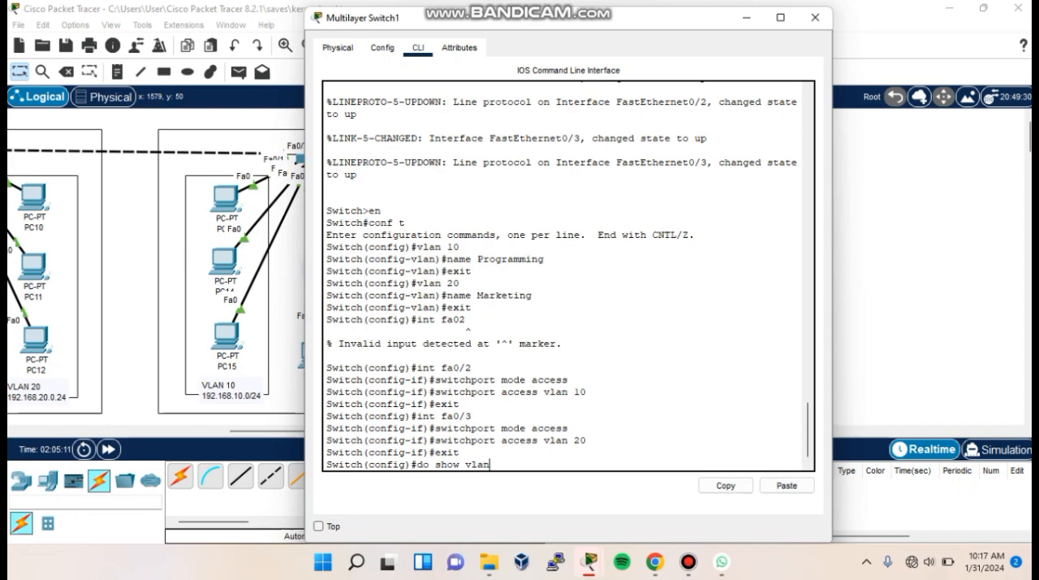
key(Return)
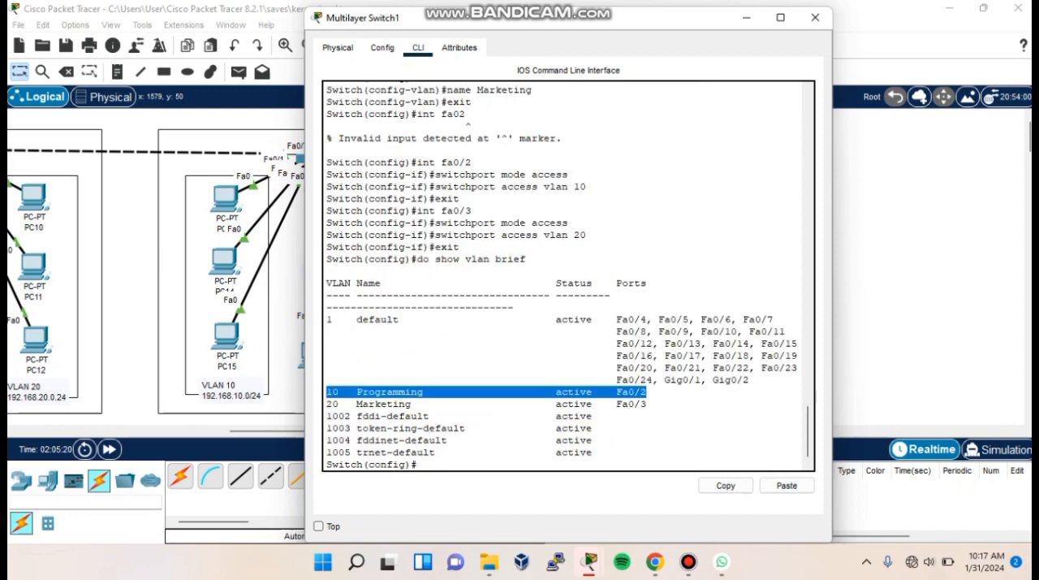
drag(327, 404, 648, 405)
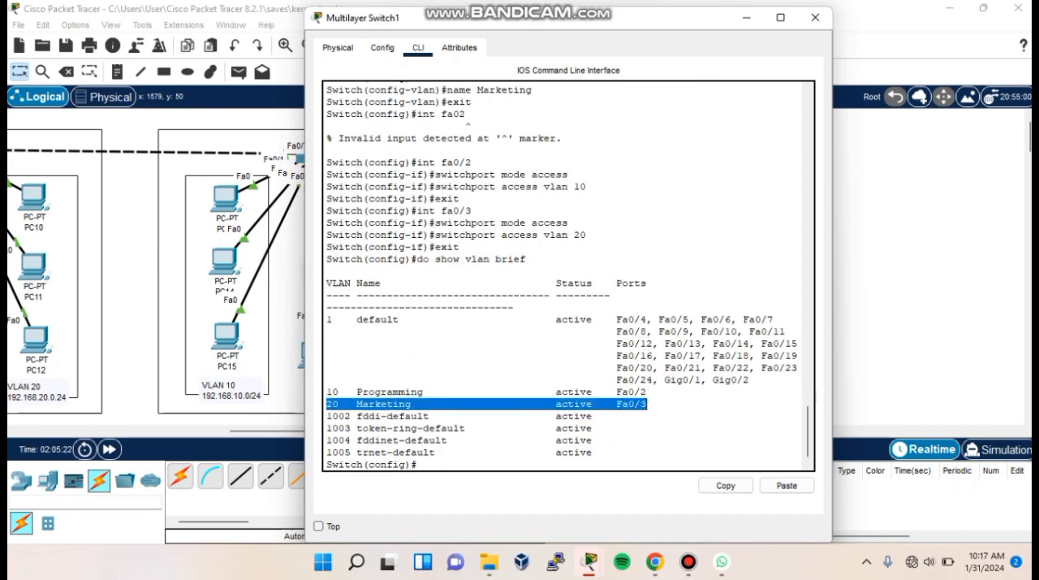
click(648, 404)
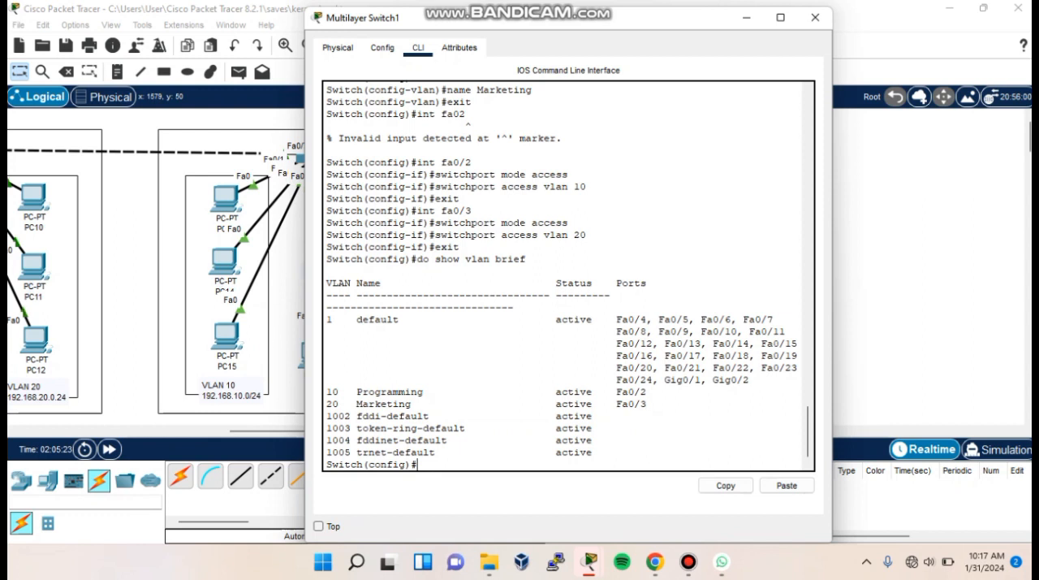
- Give the multilayer switch's VLAN 10 interface the address 192.168.10.1 with mask 255.255.255.0 and exit the interface
text(int vlan 10)
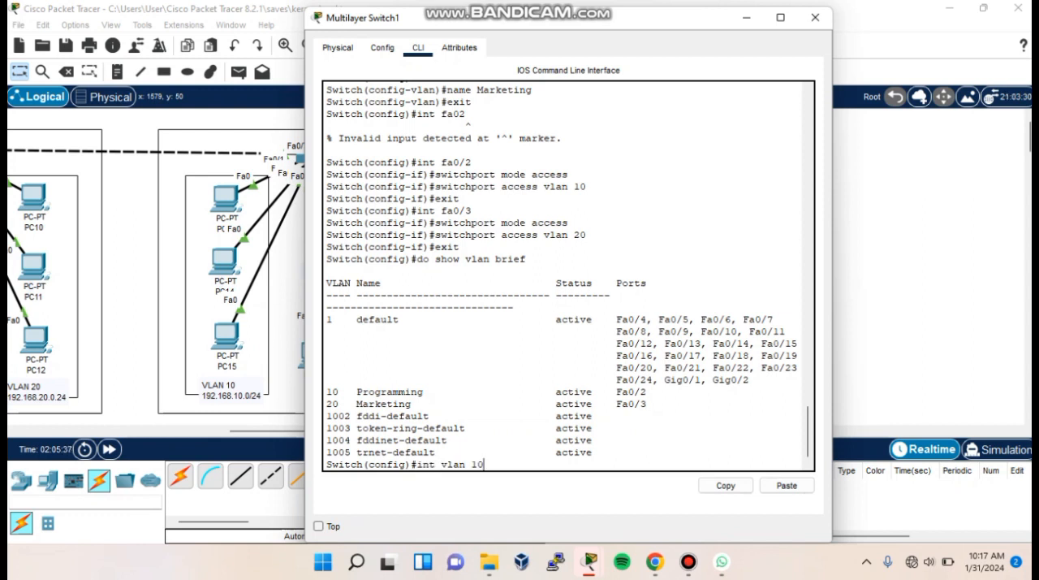
key(Return)
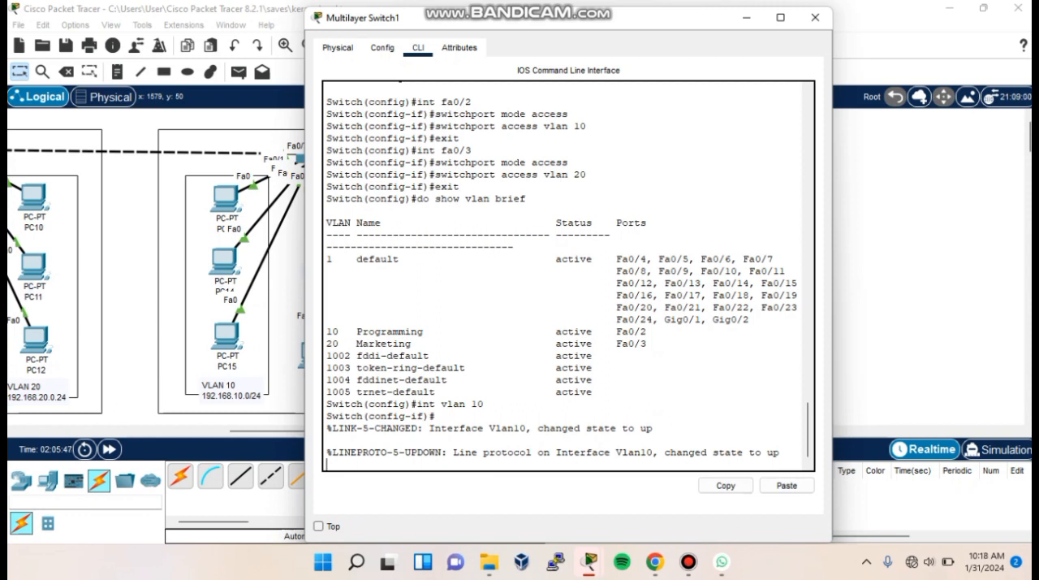
key(Return)
text(ip address 192.168.)
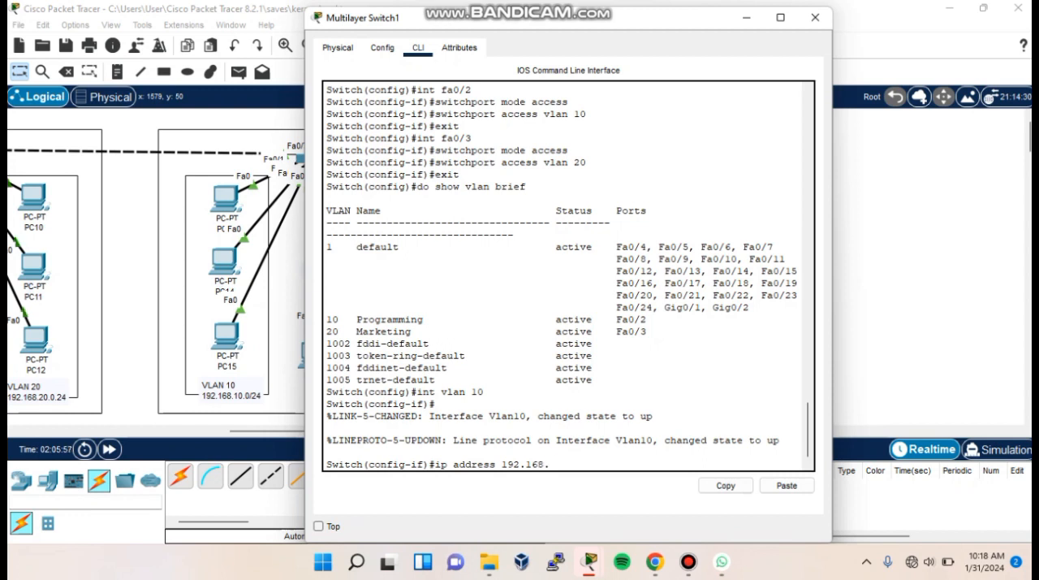
text(10.1 255.2)
text(55.255.255.0)
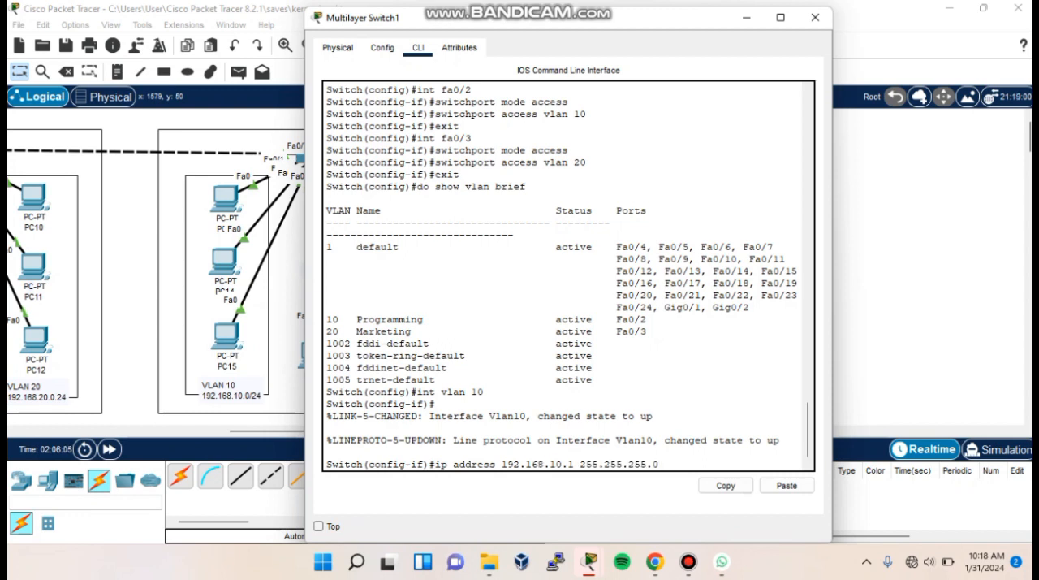
key(Return)
text(exit)
key(Return)
- Give the multilayer switch's VLAN 20 interface the address 192.168.20.1 with mask 255.255.255.0 and exit the interface
text(int vlan 20)
key(Return)
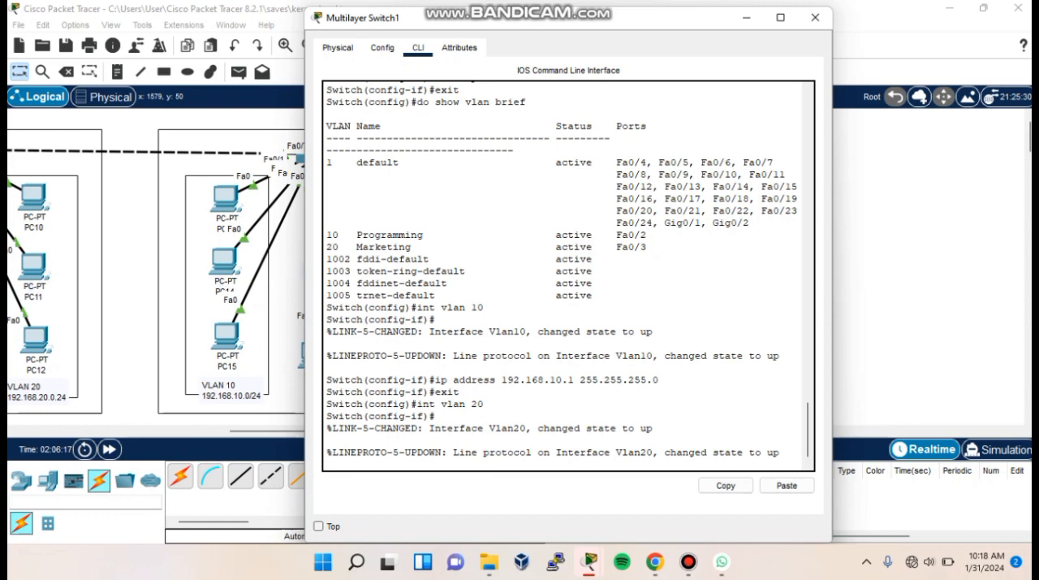
key(Return)
text(ip address)
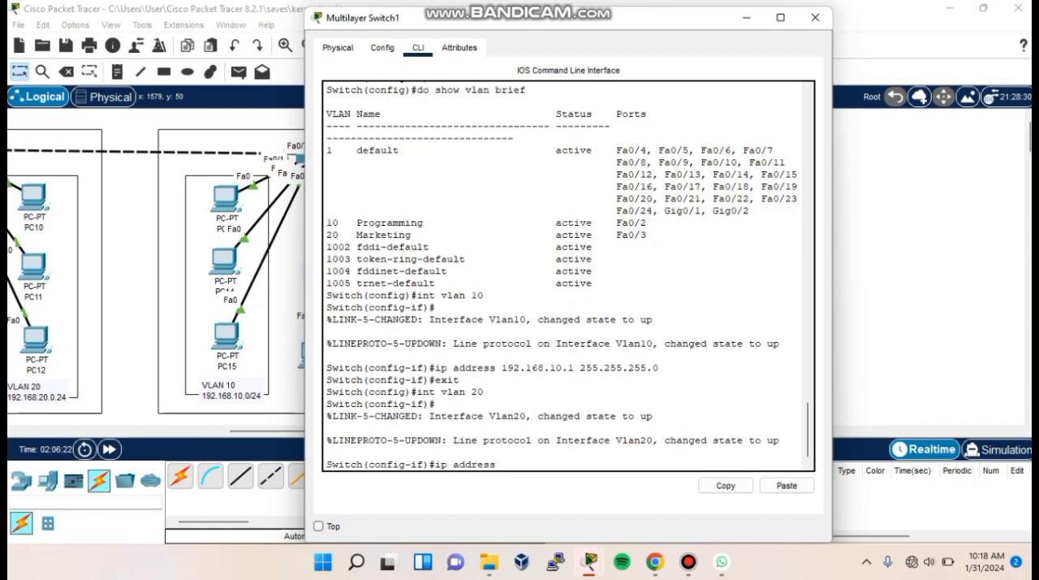
text( 192.168.20.1 255.255.255.0)
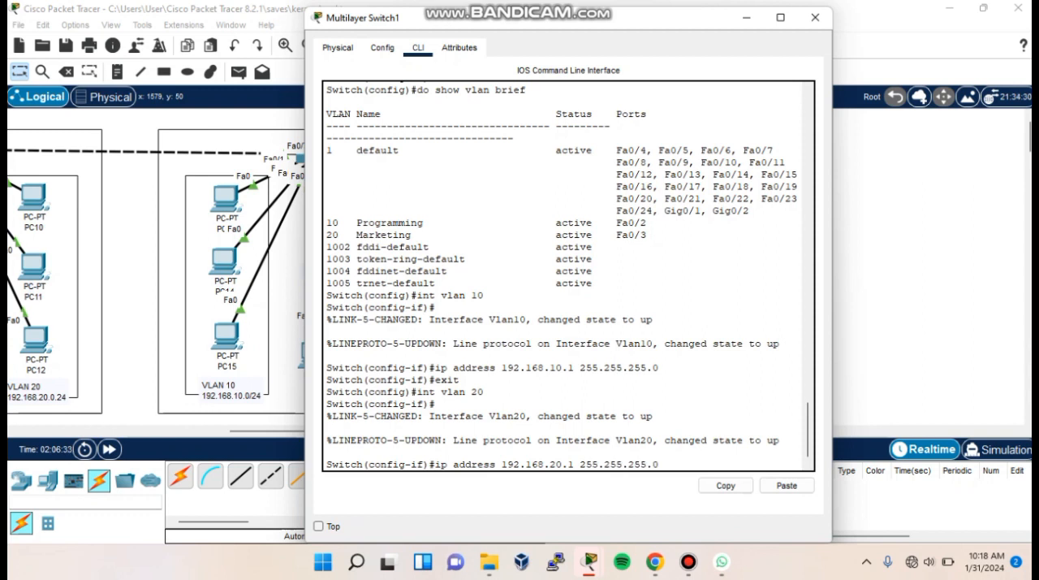
key(Return)
text(exit)
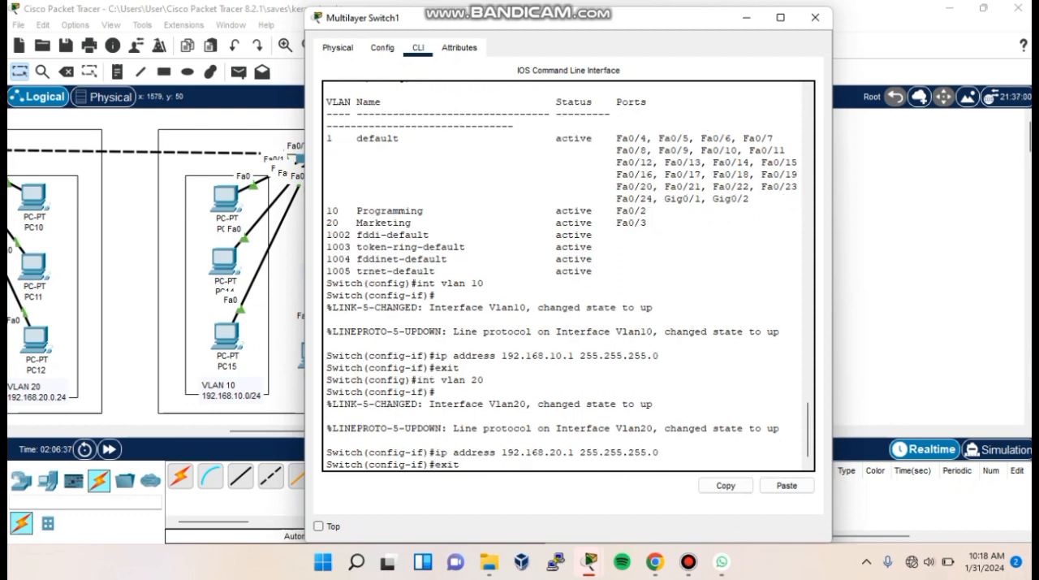
key(Return)
- Give the multilayer switch's VLAN 1 interface the address 192.168.1.1 with mask 255.255.255.0 and exit the interface
text(in)
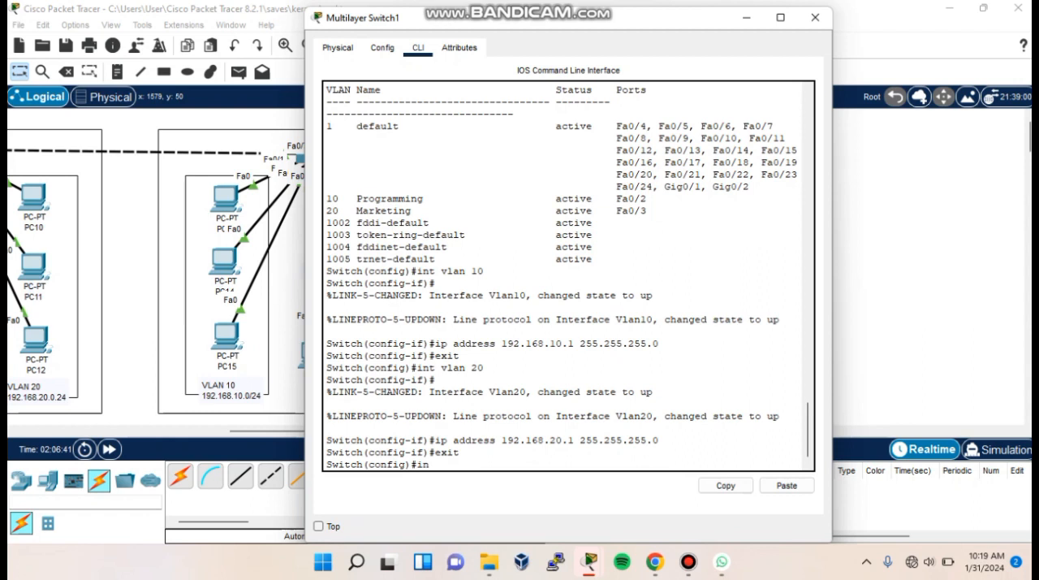
text(t vlan 1)
key(Return)
text(ip address 192.1)
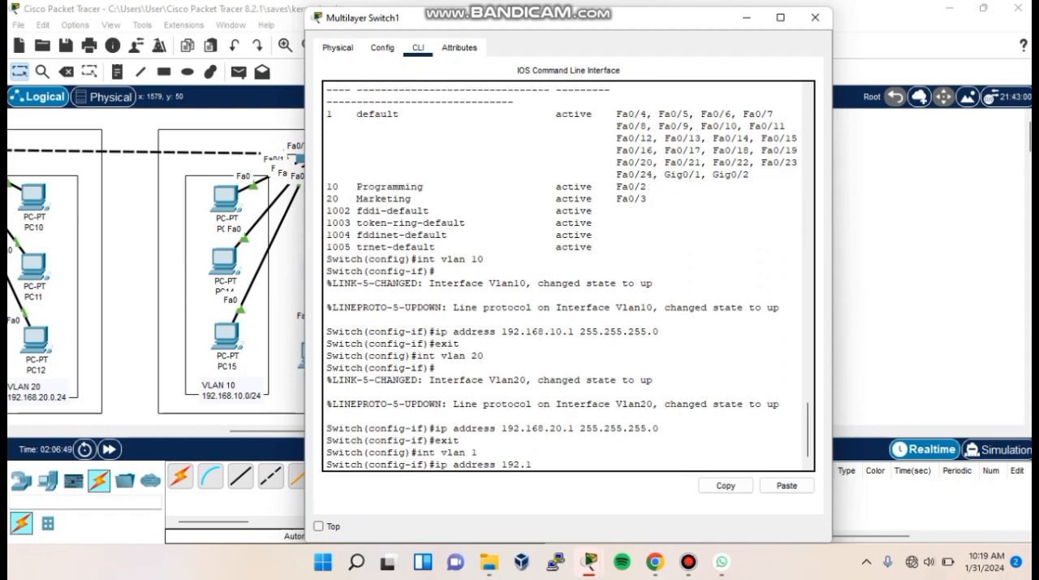
text(68.1.1 255.255.255.0)
key(Return)
text(exit)
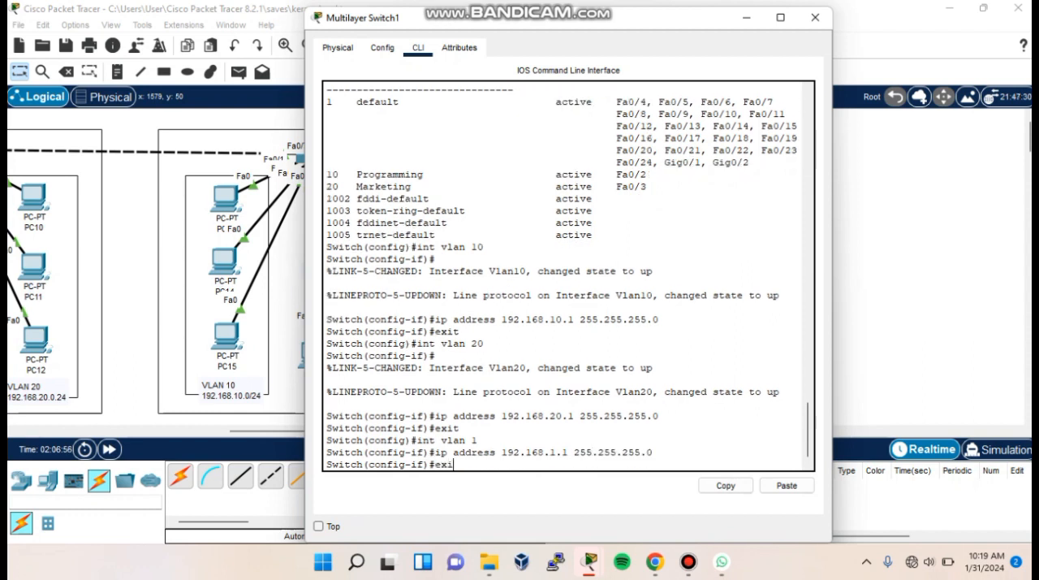
key(Return)
- Run do show ip int brief and examine the addresses and status of the VLAN interfaces
text(do show ip int brief)
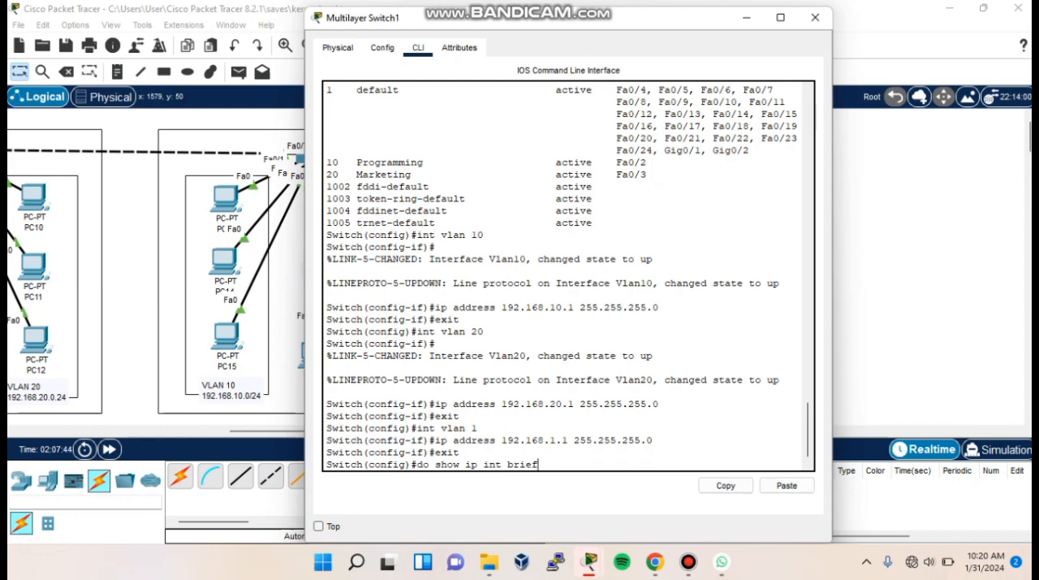
key(Return)
key(space)
drag(326, 428, 418, 464)
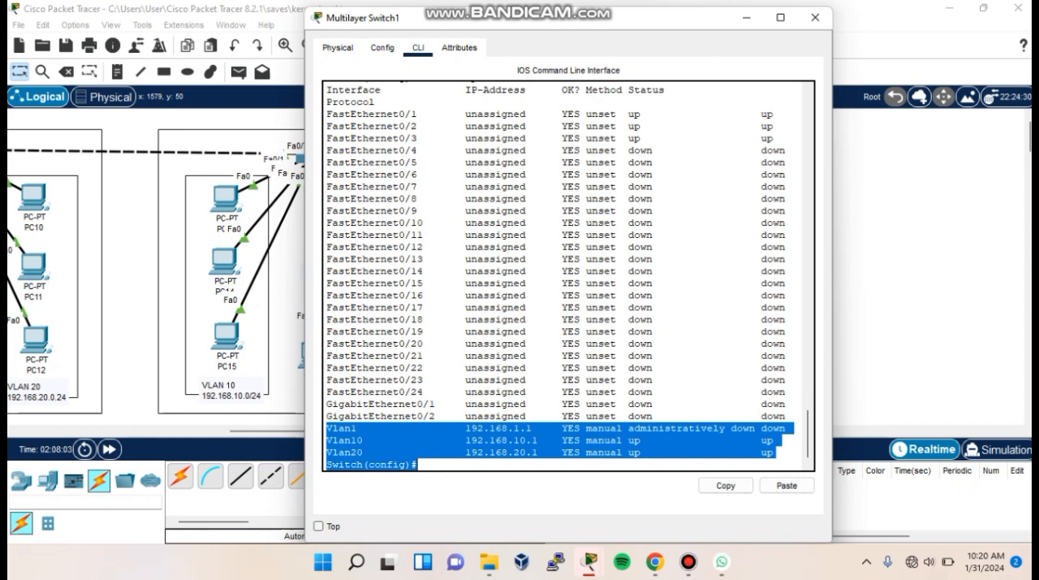
- Enable the multilayer switch's VLAN 1 interface with no shutdown
text(int vlan 1)
key(Return)
text(no shutdown)
key(Return)
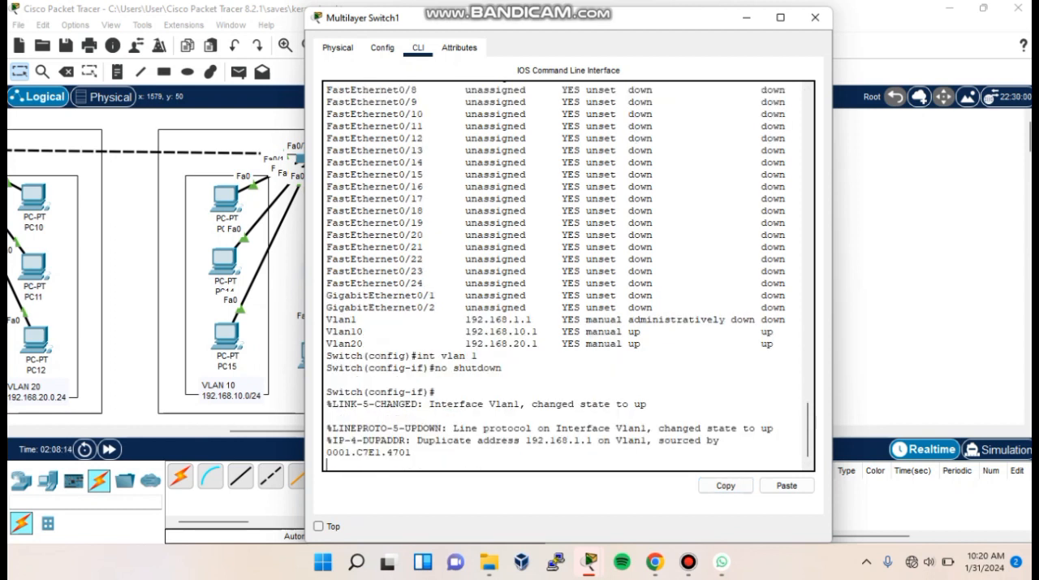
key(Return)
- Run do show ip int brief again to check the status of the VLAN 1 interface
text(do show ip int)
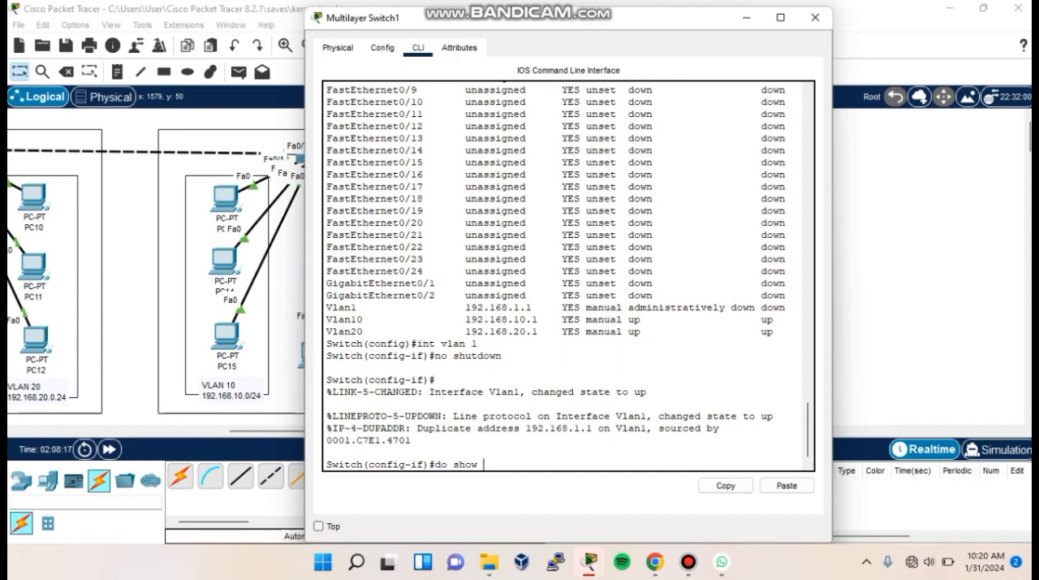
text( brief)
key(Return)
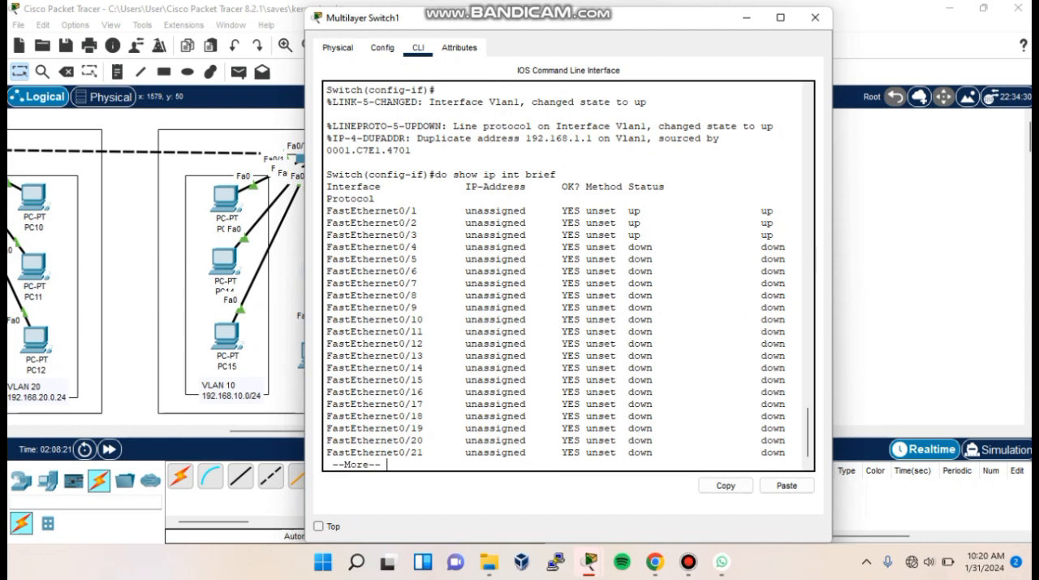
key(space)
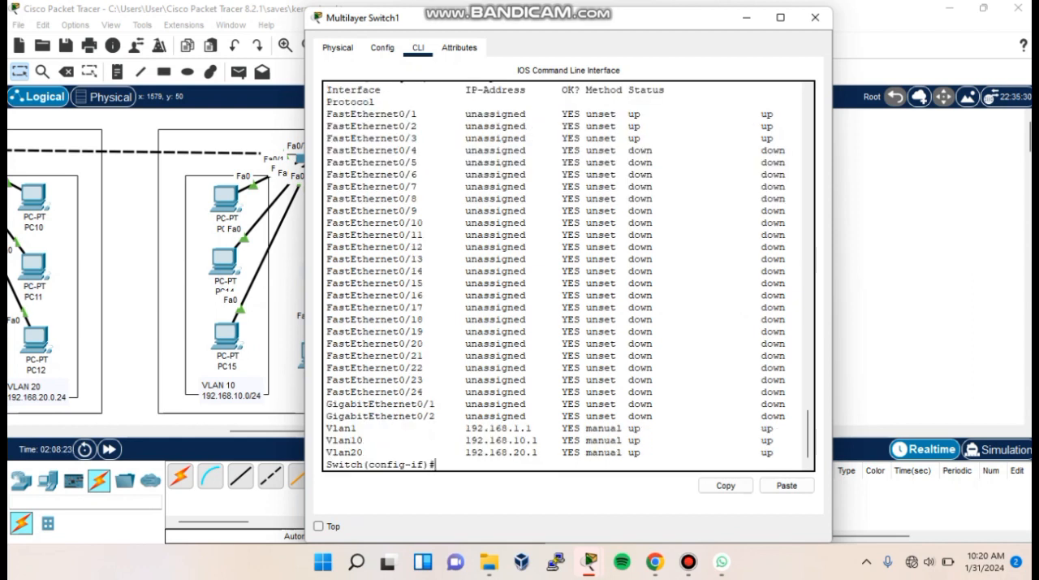
- Set PC22's default gateway to 192.168.10.1 in its IP configuration
drag(327, 428, 775, 453)
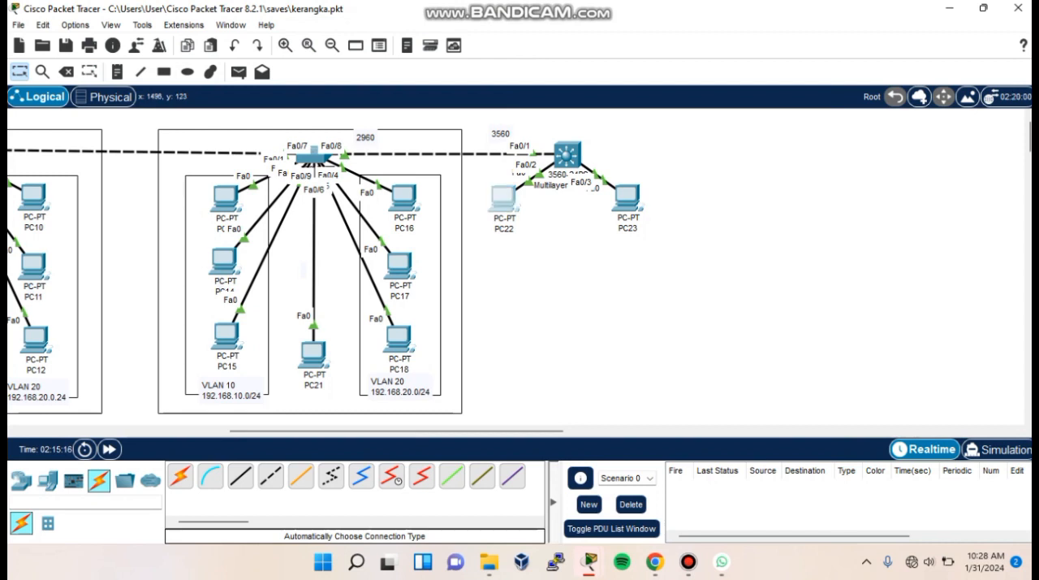
click(504, 197)
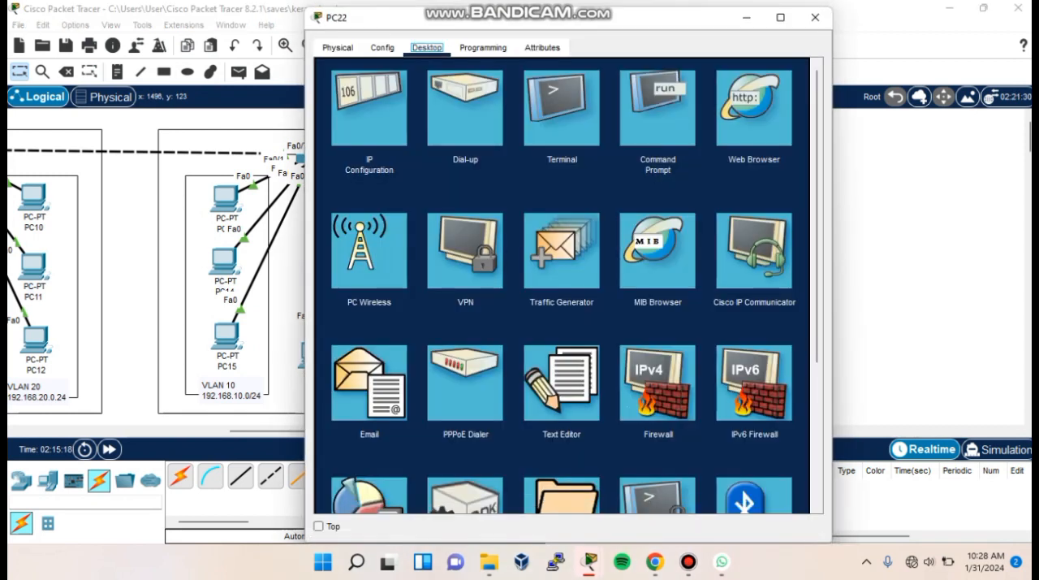
click(370, 108)
drag(522, 193, 490, 193)
key(BackSpace)
text(192.168.10)
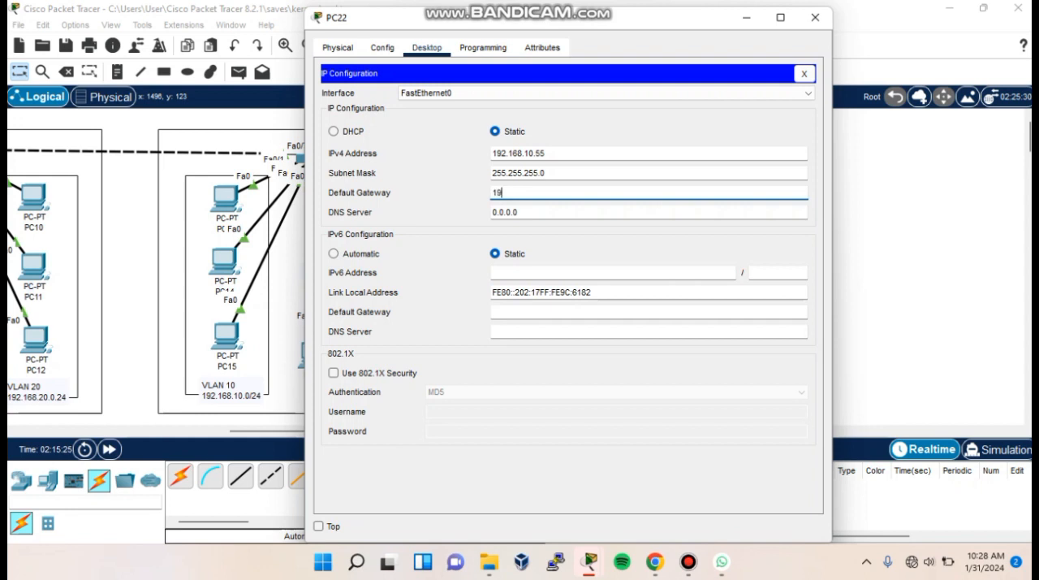
text(.1)
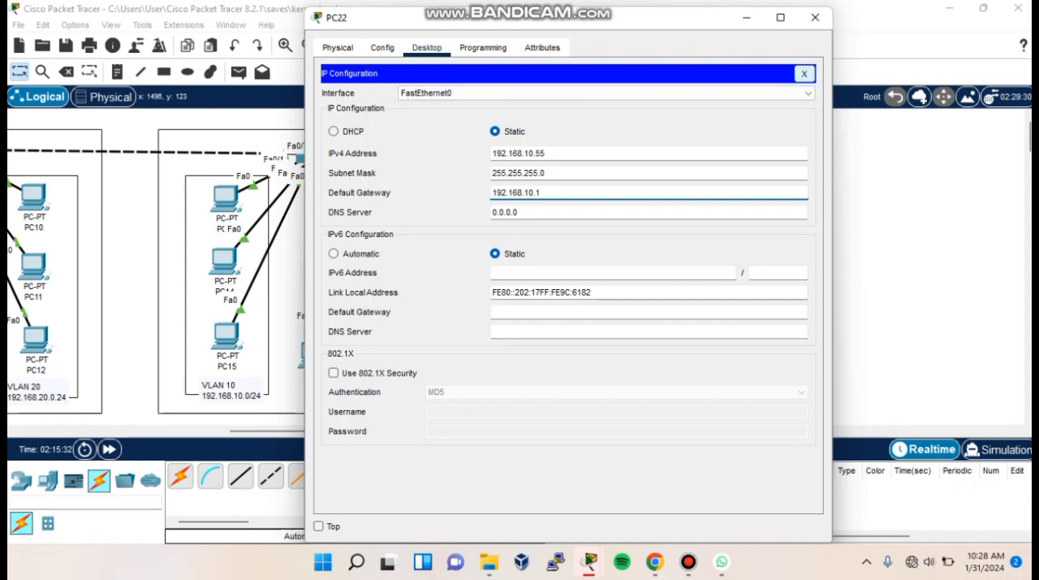
click(804, 73)
click(815, 17)
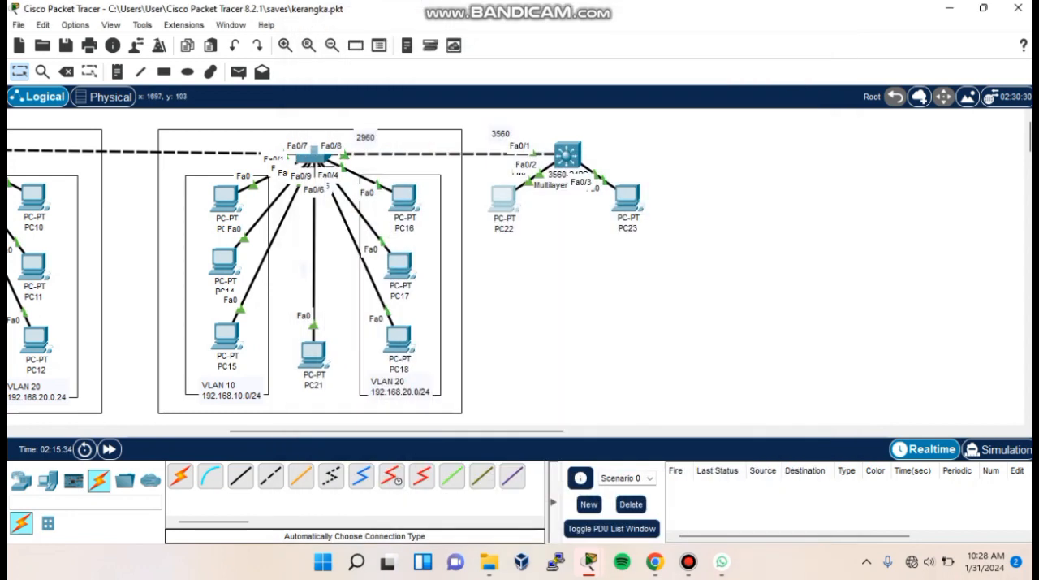
- Set PC23's default gateway to the multilayer switch's VLAN 20 interface address, 192.168.20.1
click(627, 197)
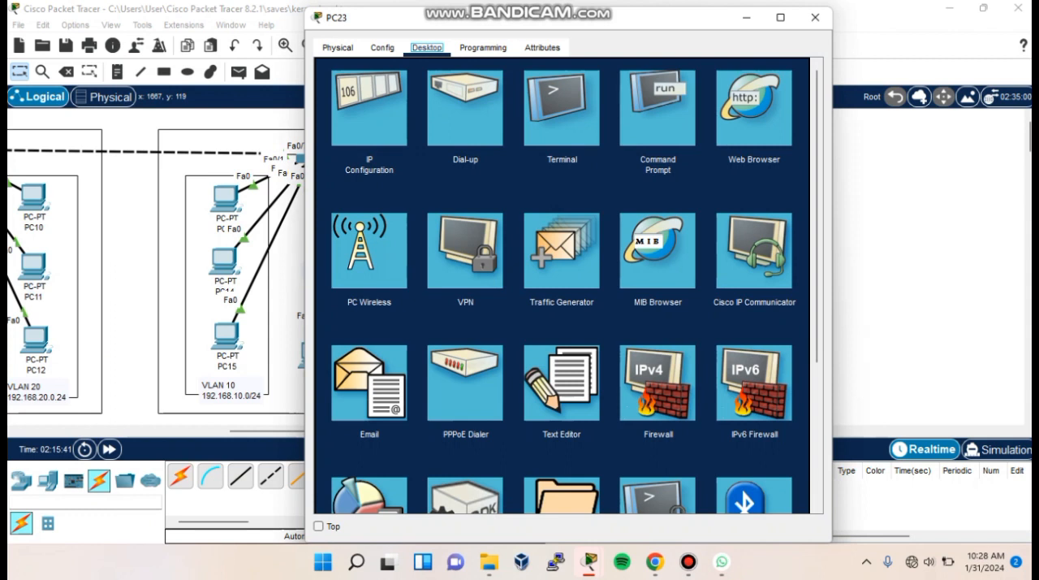
click(370, 108)
key(ctrl+a)
key(BackSpace)
text(192.168.20)
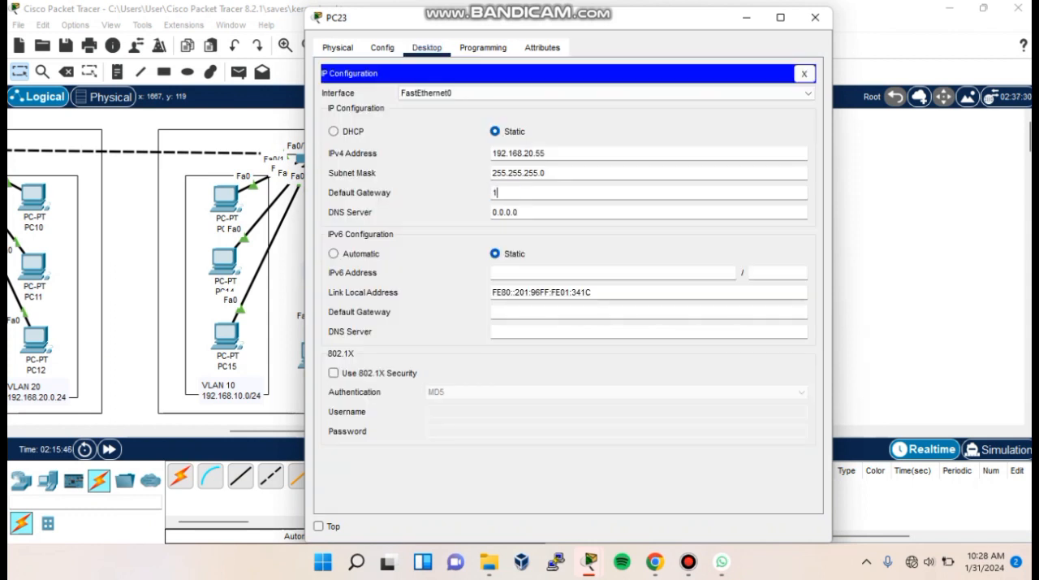
text(.)
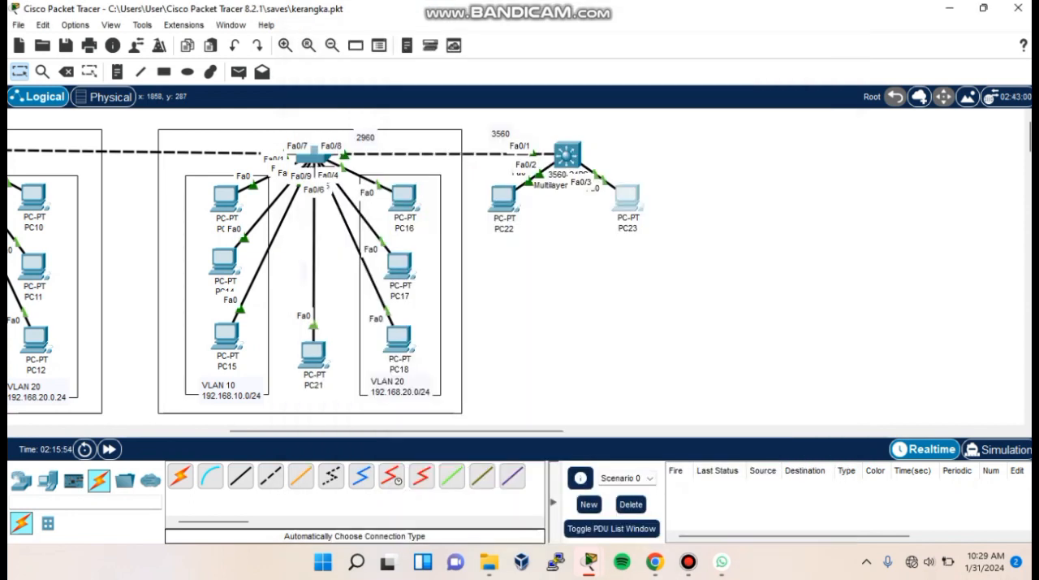
- Set PC16's default gateway to 192.168.20.1 in its IP configuration
click(404, 197)
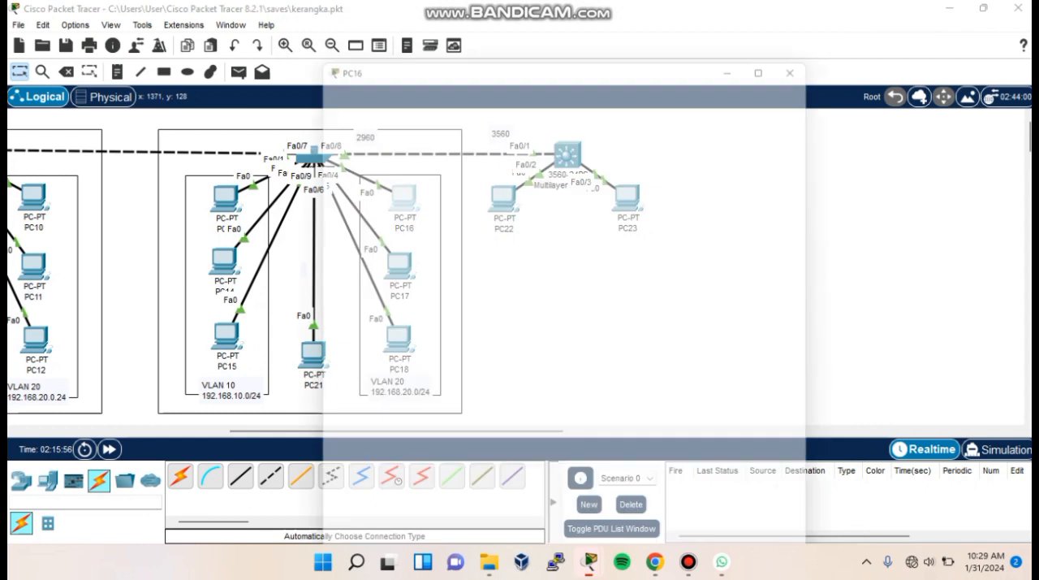
click(370, 109)
double_click(518, 193)
key(BackSpace)
text(192.168.20.1)
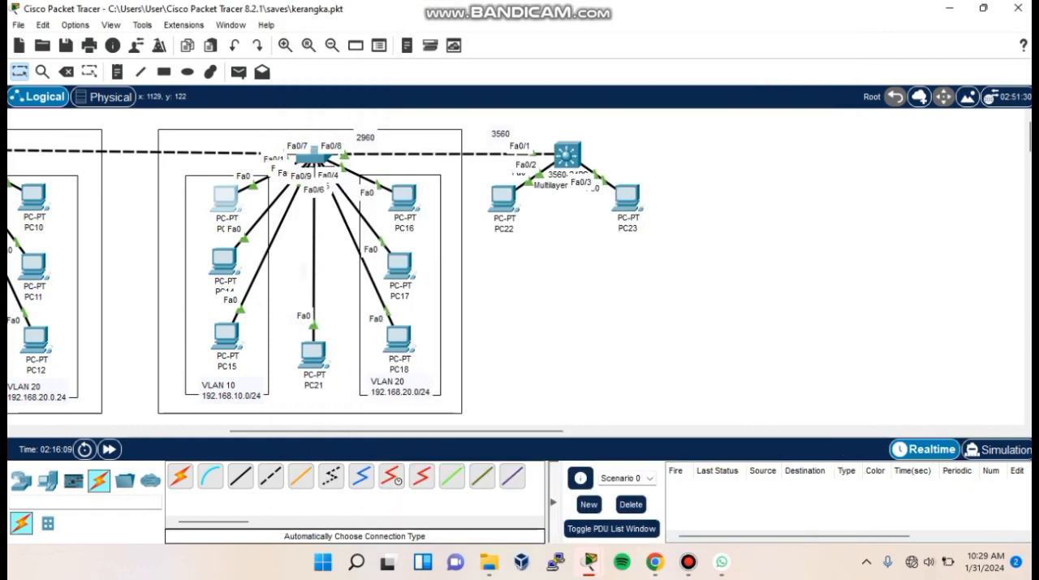
- Set PC13's default gateway to 192.168.10.1 in its IP configuration
click(225, 198)
click(370, 106)
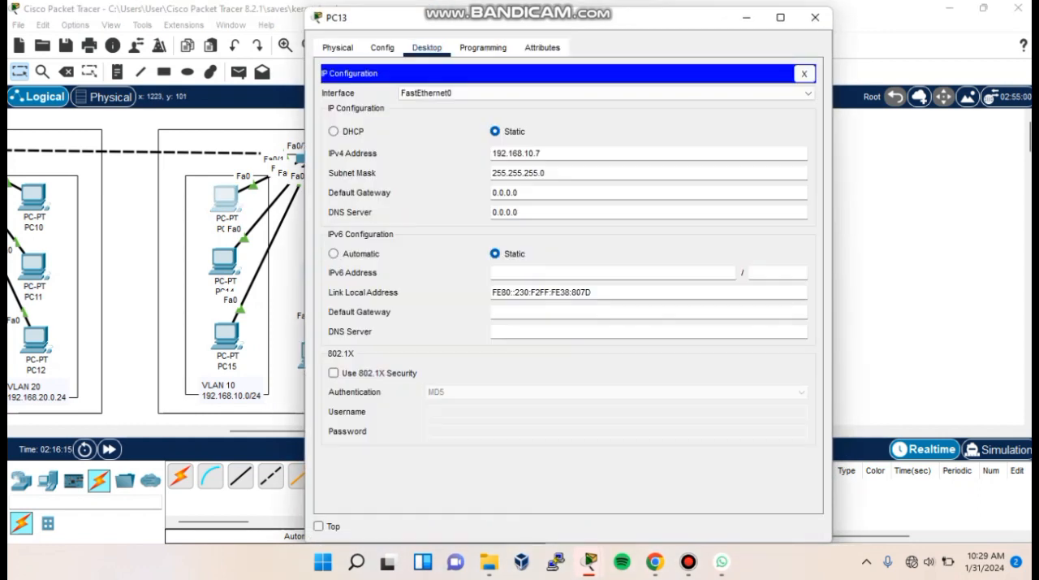
double_click(521, 193)
key(BackSpace)
text(192.168.10.1)
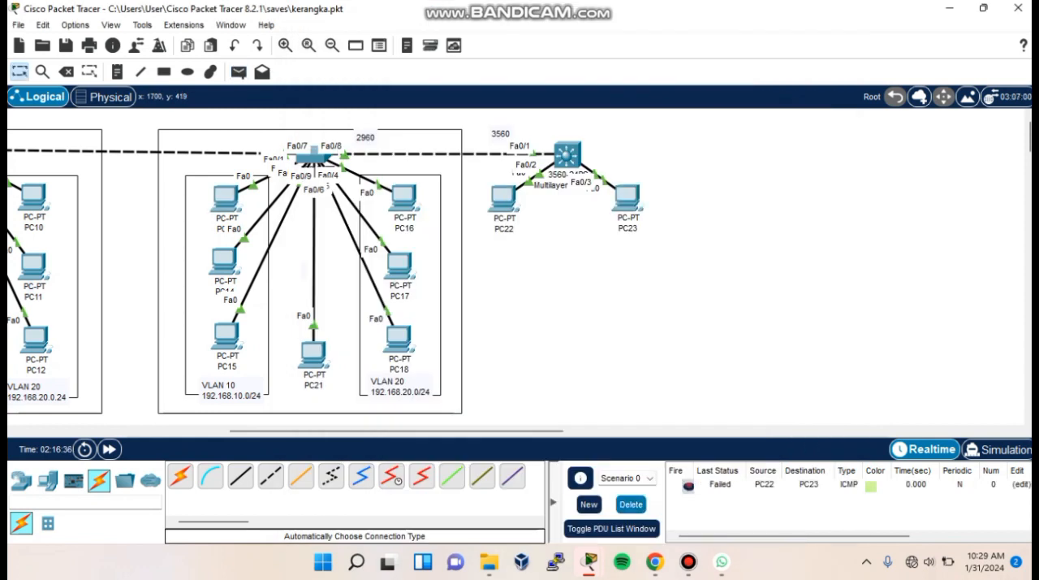
- Retest connectivity with a new simple PDU from PC22 to PC23 and clear the PDU list
click(631, 504)
click(238, 72)
click(509, 202)
click(628, 200)
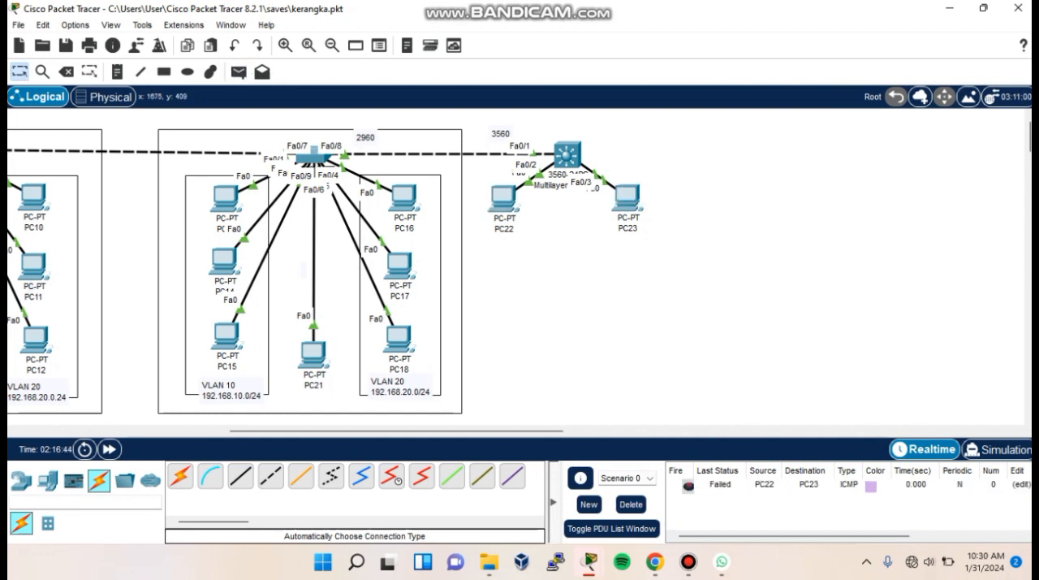
click(634, 504)
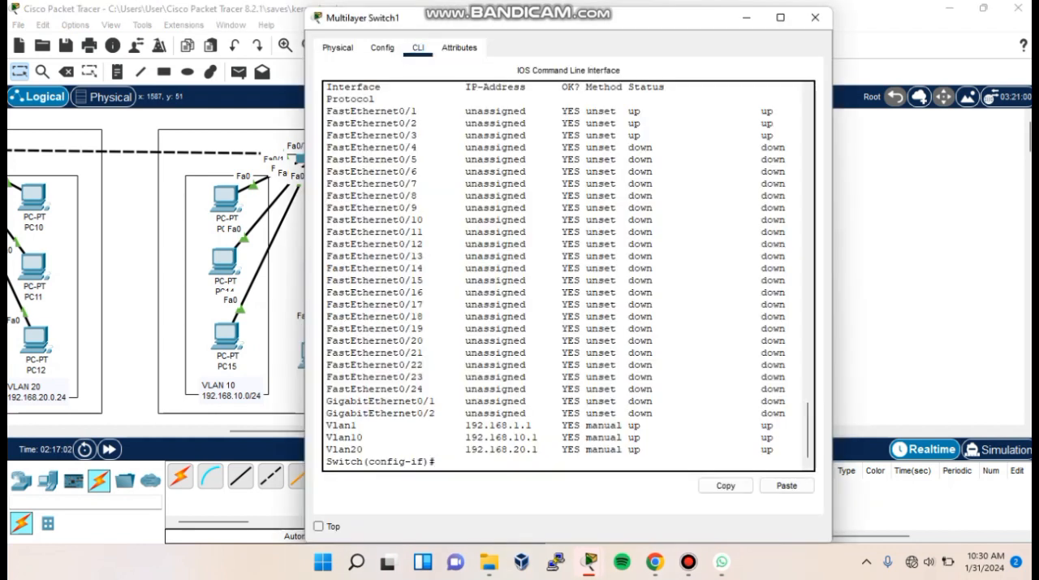
- Leave configuration mode on the multilayer switch and run show ip route to examine its routing table
text(end)
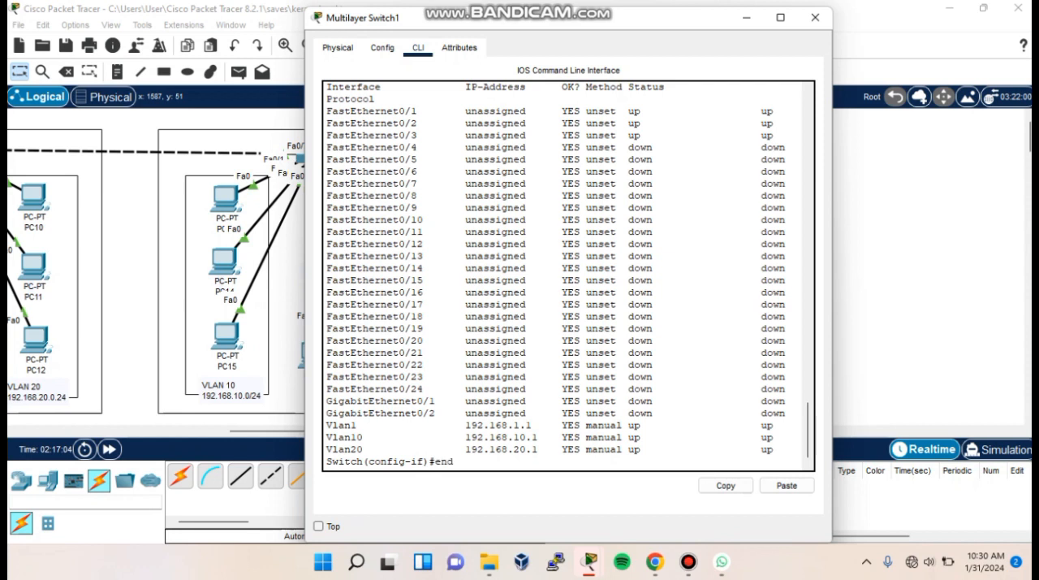
key(Return)
key(Return)
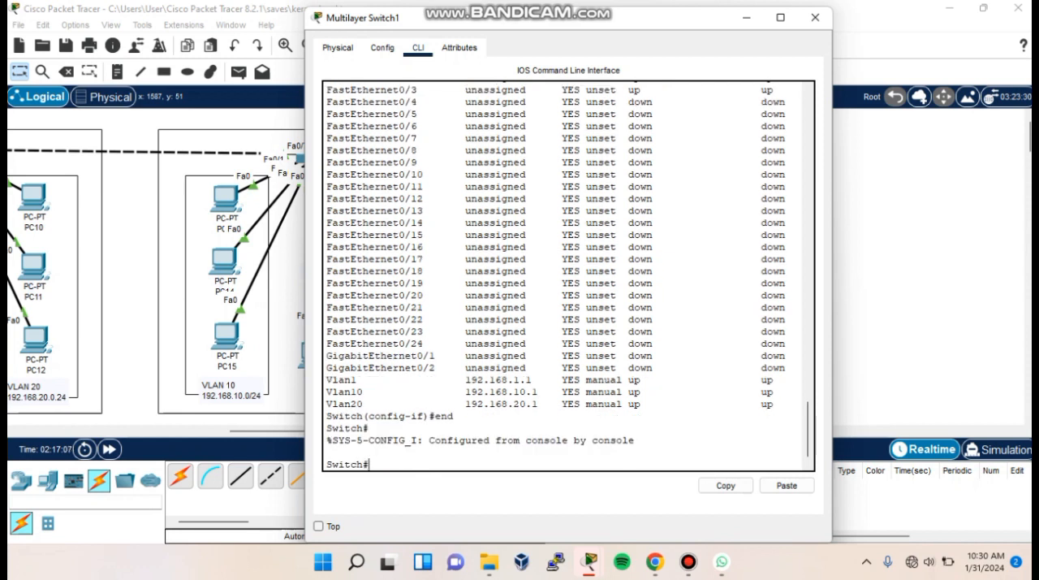
text(show ip route)
key(Return)
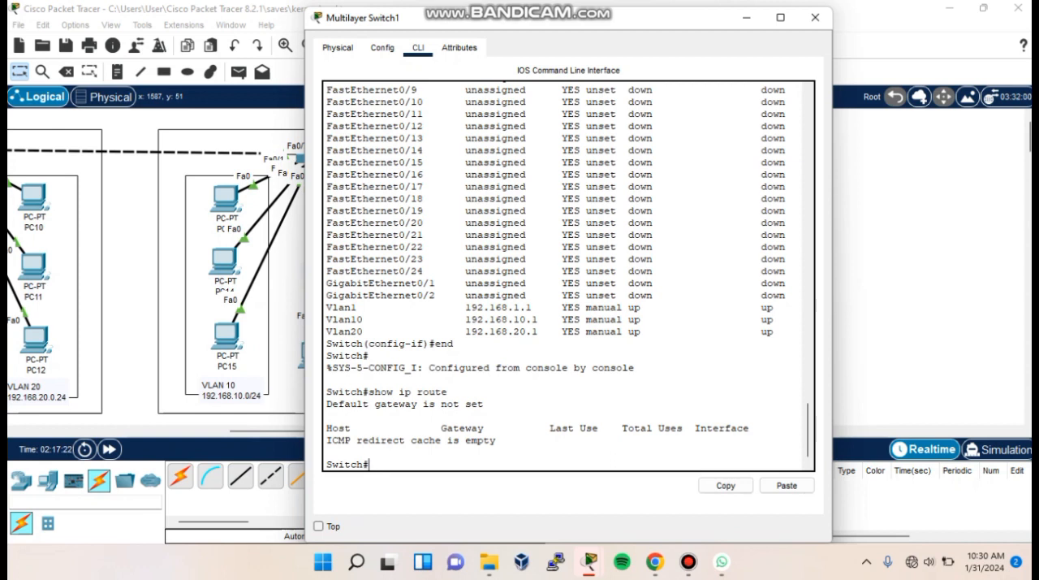
triple_click(411, 440)
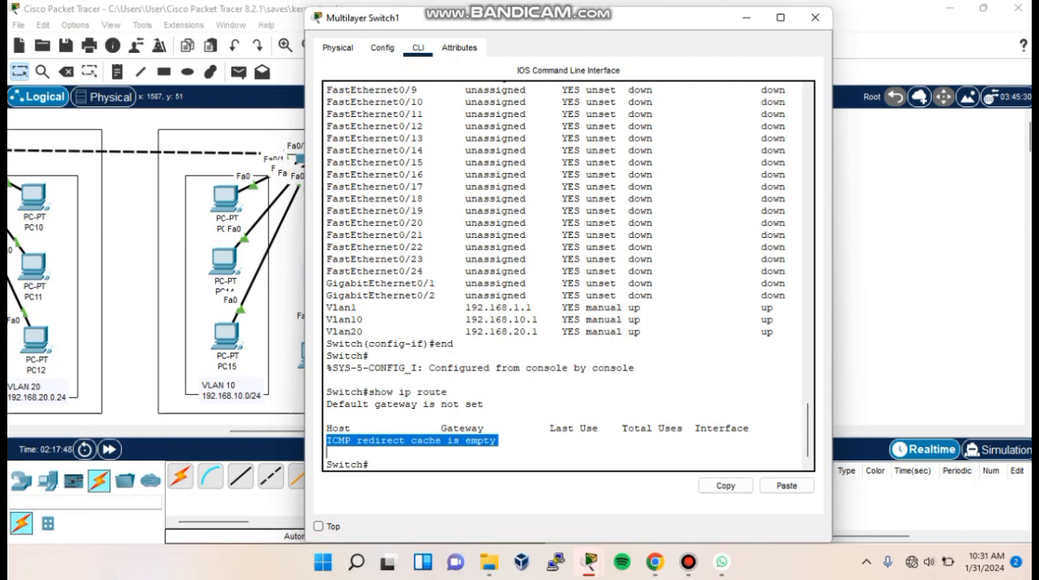
click(370, 465)
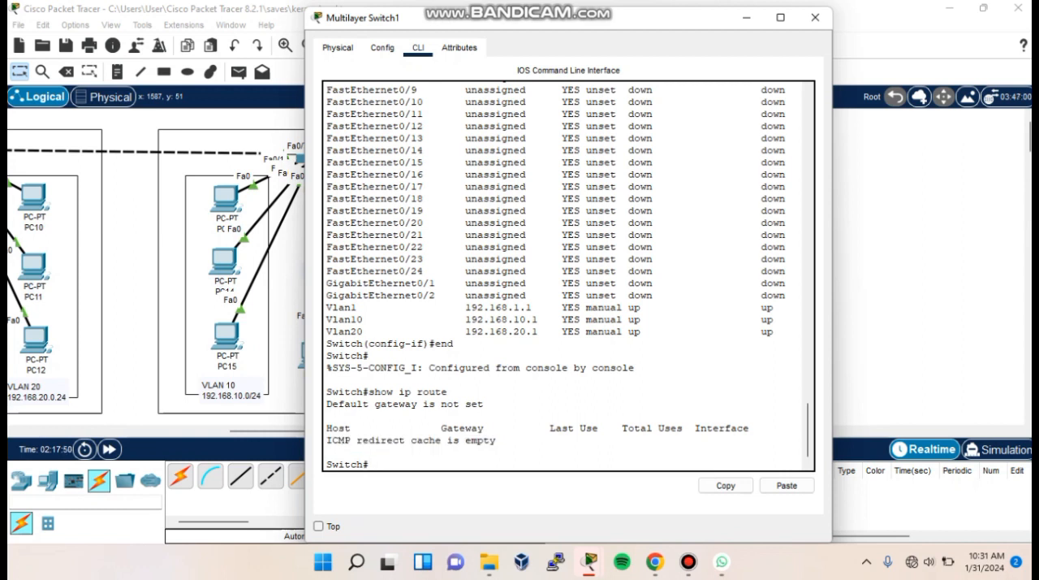
- Enter global configuration mode on the multilayer switch and enable Layer 3 routing with ip routing
text(conf t)
key(Return)
text(ip routing)
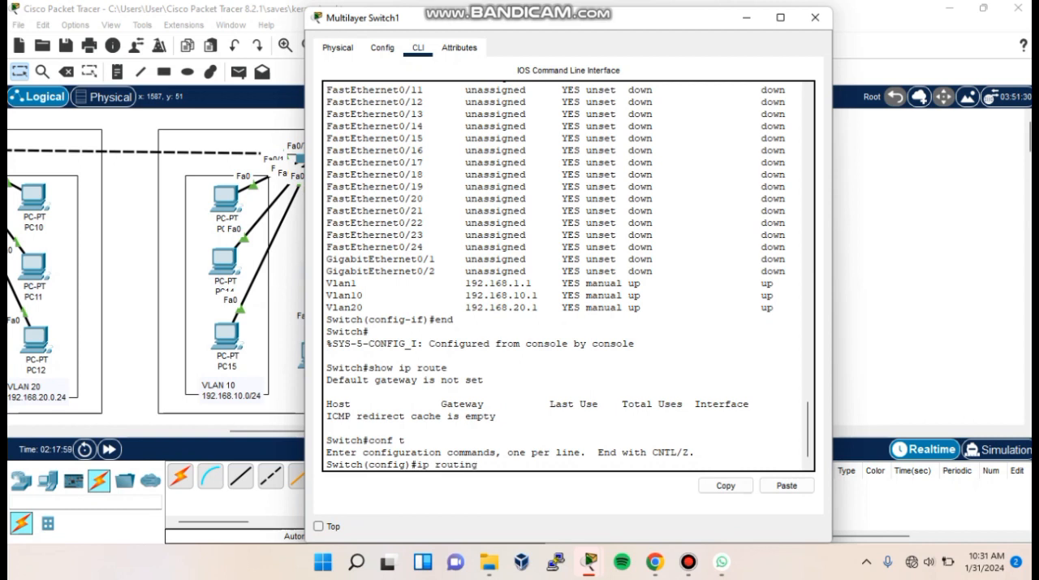
key(Return)
- Run do show ip route and examine the directly connected VLAN networks in the routing table
text(do show ip ro)
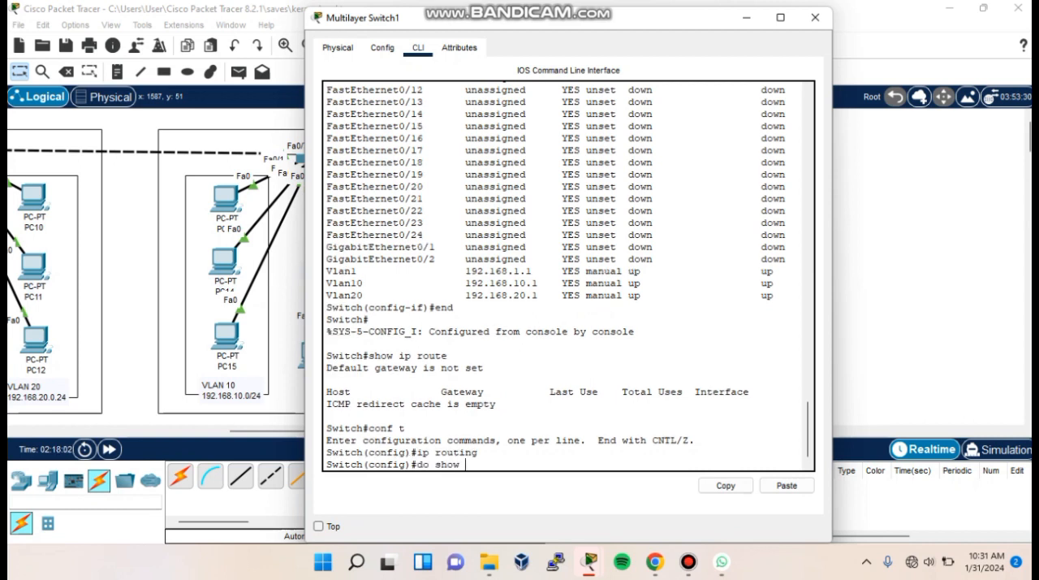
text(ute)
key(Return)
drag(327, 283, 630, 440)
click(629, 440)
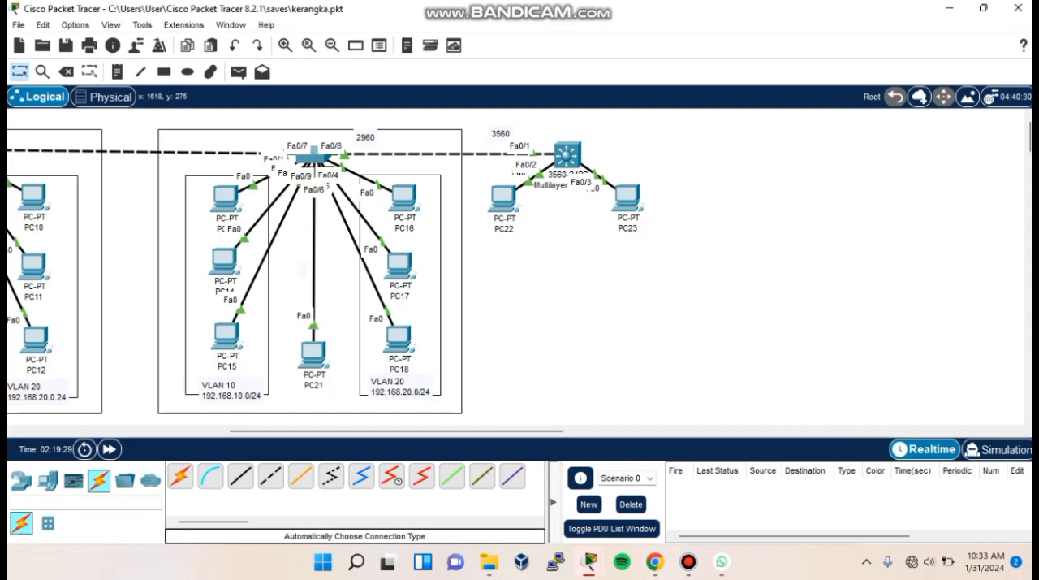
- Create the DHCP pool vlan10 on the multilayer switch with network 192.168.10.0 and mask 255.255.255.0
click(567, 154)
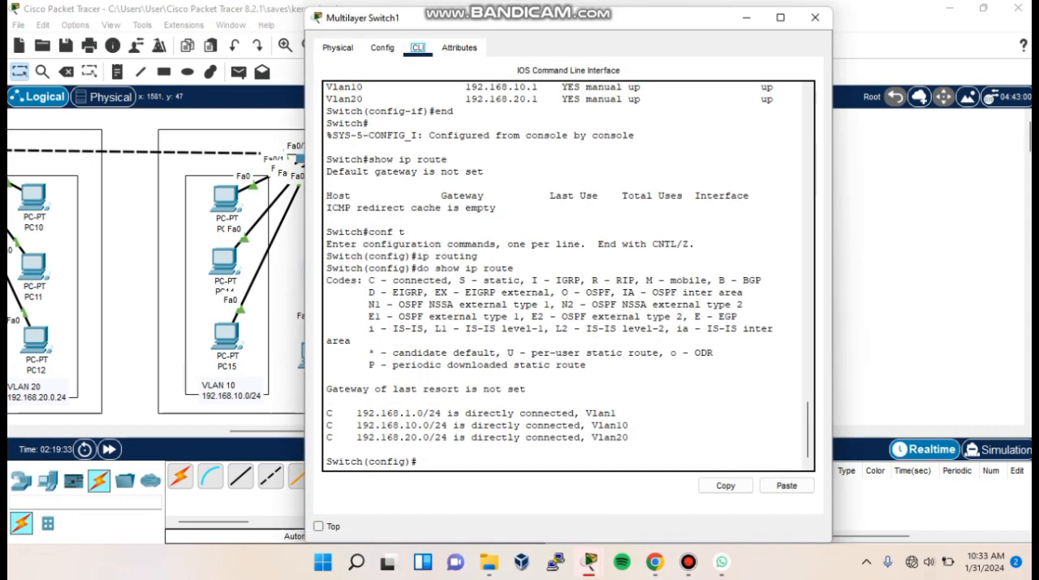
text(e)
key(BackSpace)
text(ip dhcp pool vlan10)
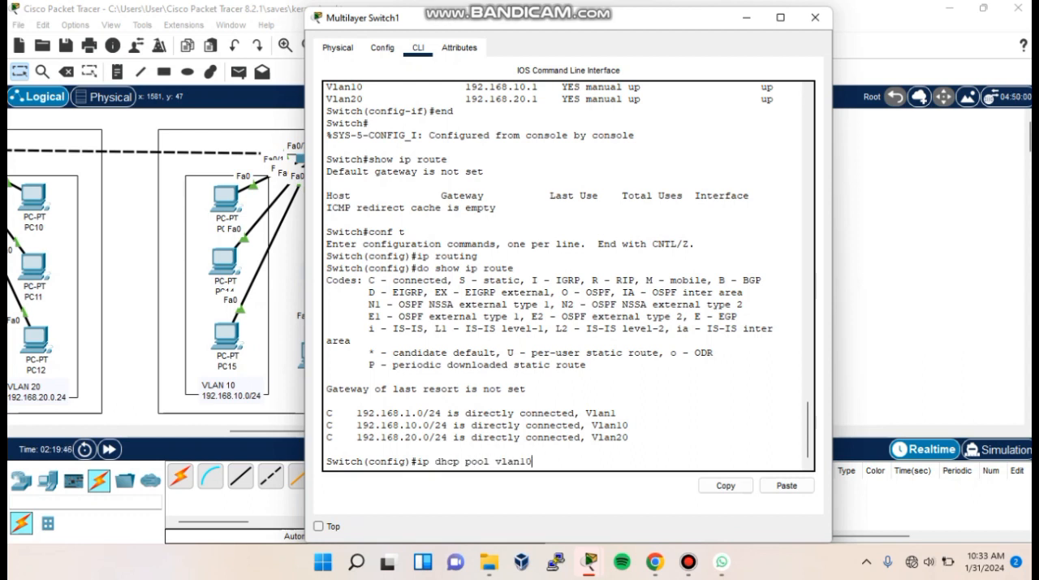
key(Return)
text(net)
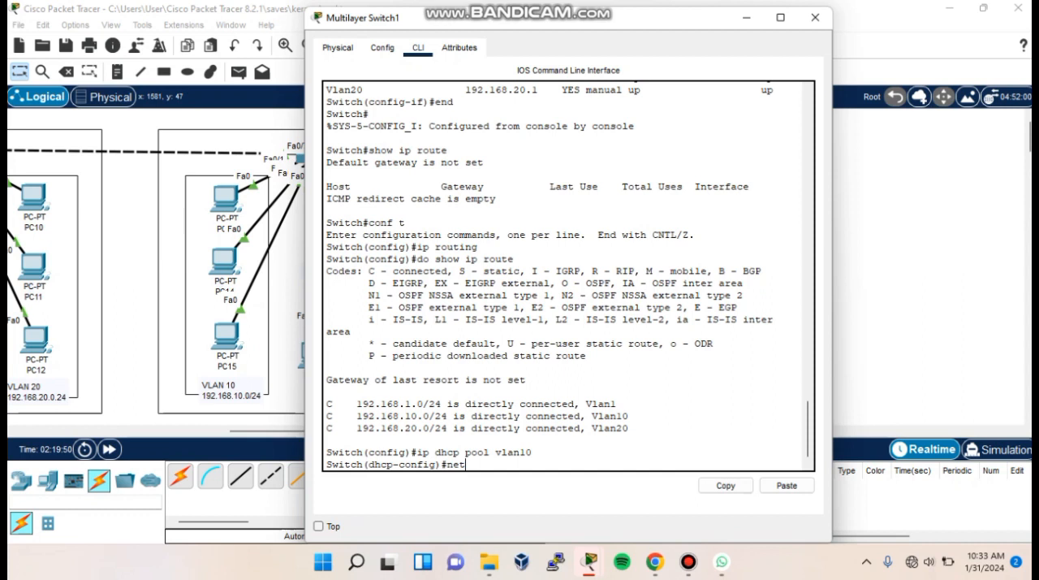
text(work 192.168.10.0 255.255.255.0)
key(Return)
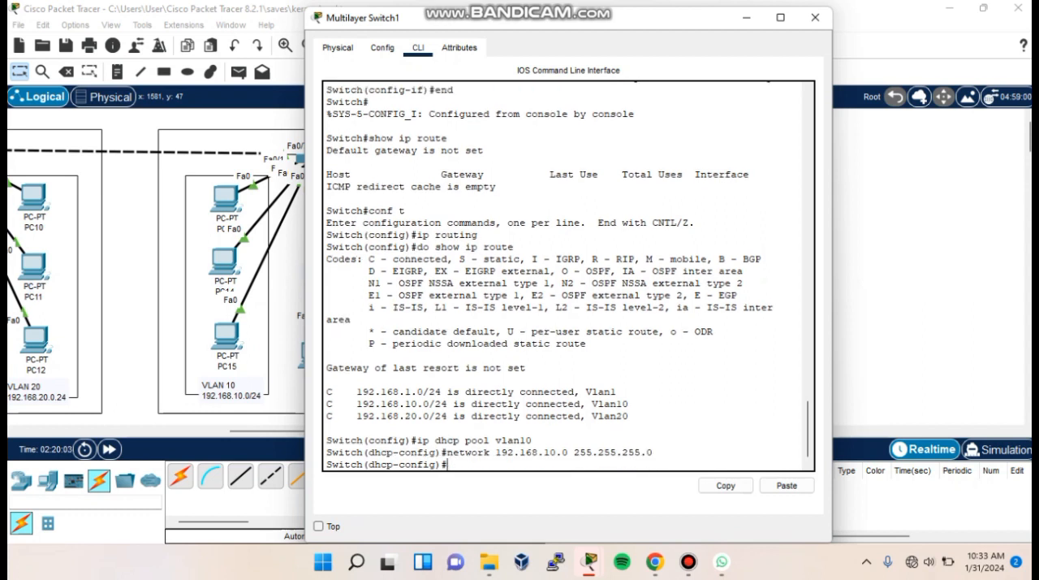
- Set the vlan10 pool's default router to 192.168.10.1 and DNS server to 8.8.8.8, and exit the pool
text(default-router )
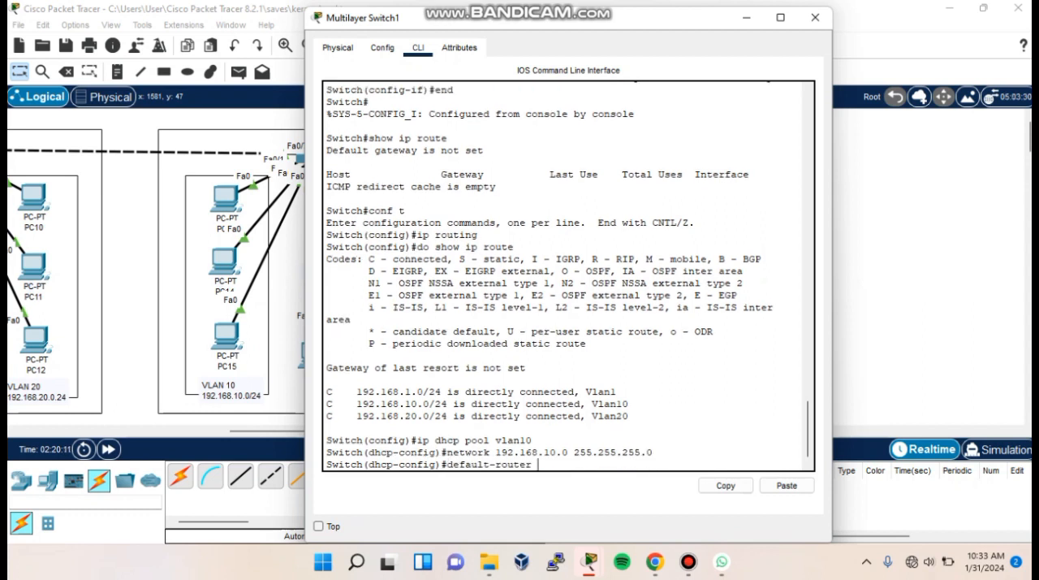
text(192.168.10.1)
key(Return)
text(dns-server 8.)
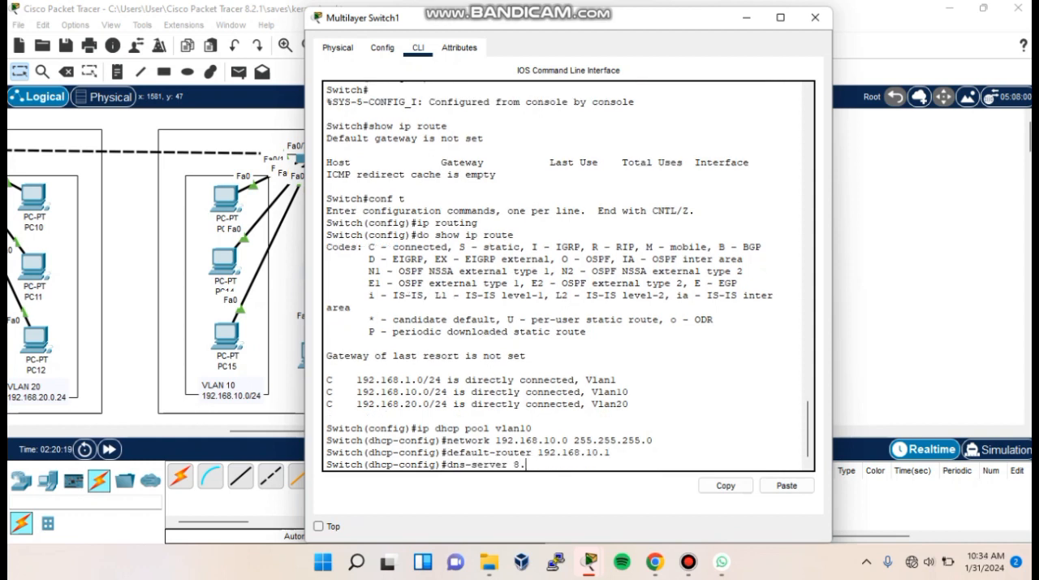
text(8.8.8)
key(Return)
text(exit)
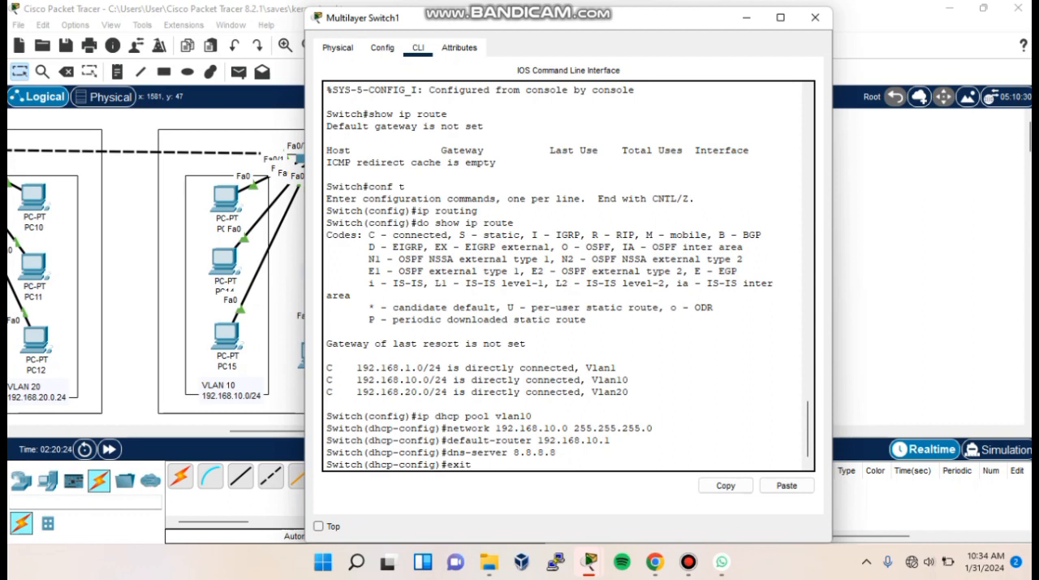
key(Return)
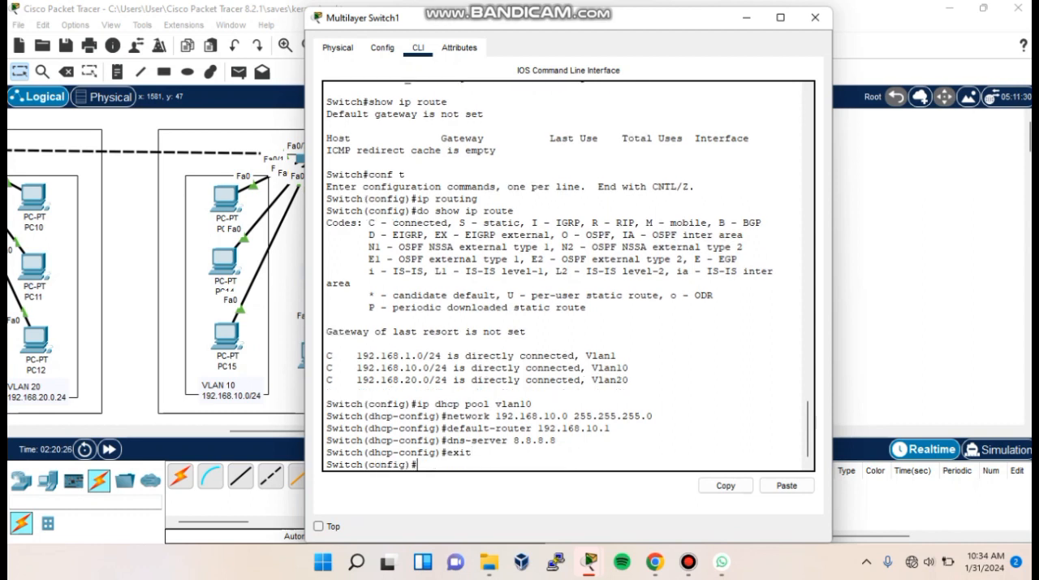
- Create the DHCP pool vlan20 on the multilayer switch with network 192.168.20.0 and mask 255.255.255.0
text(ip dhcp pool vlan20)
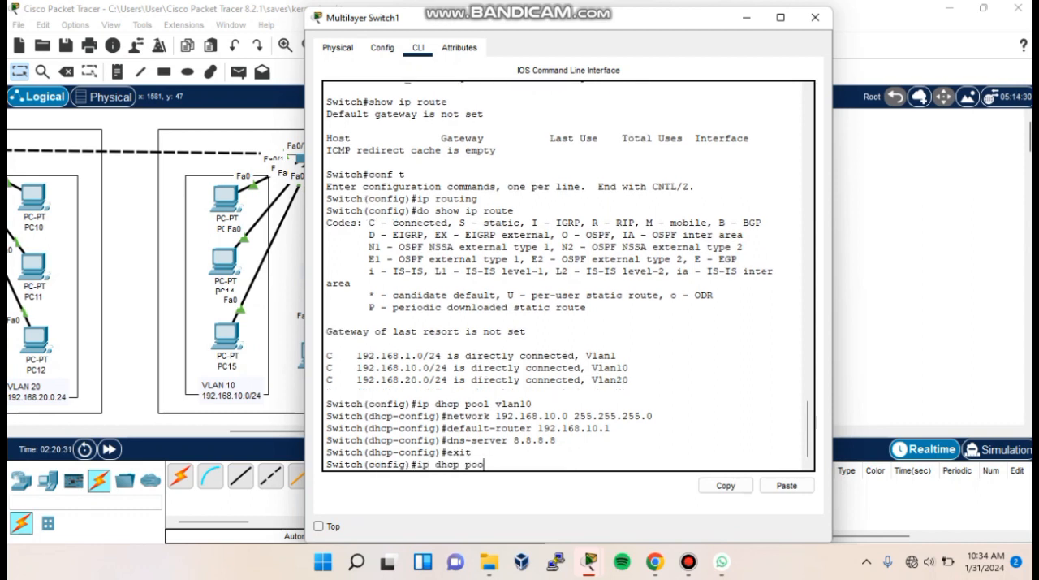
key(Return)
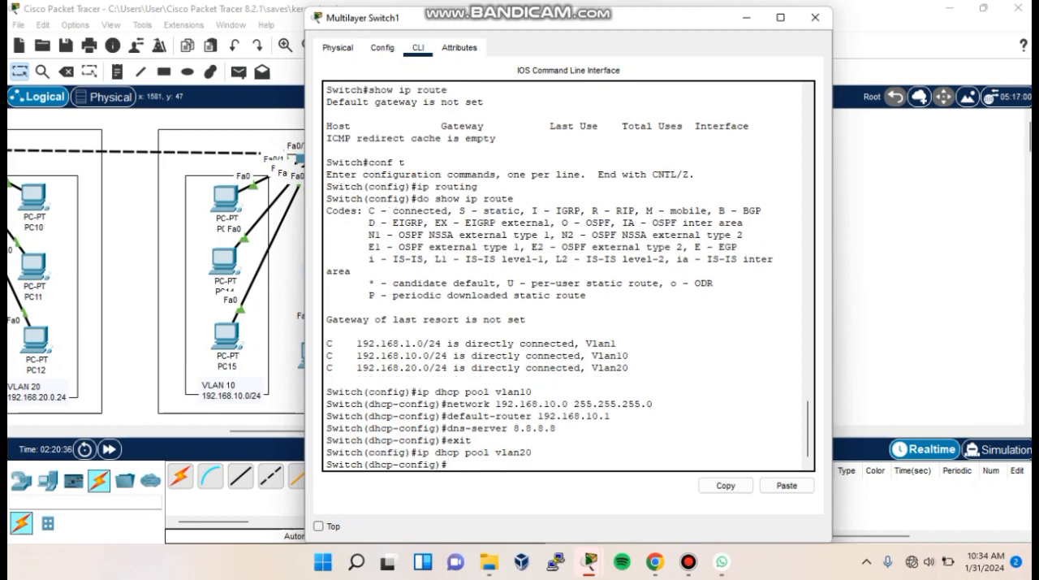
text(network 192.168.20.0)
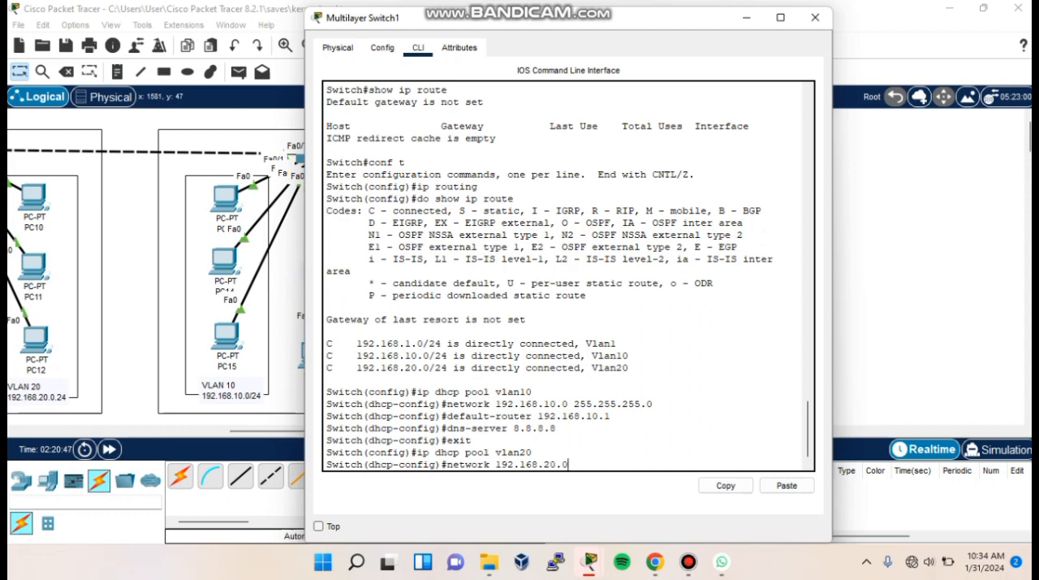
text( 255.255.255.0)
key(Return)
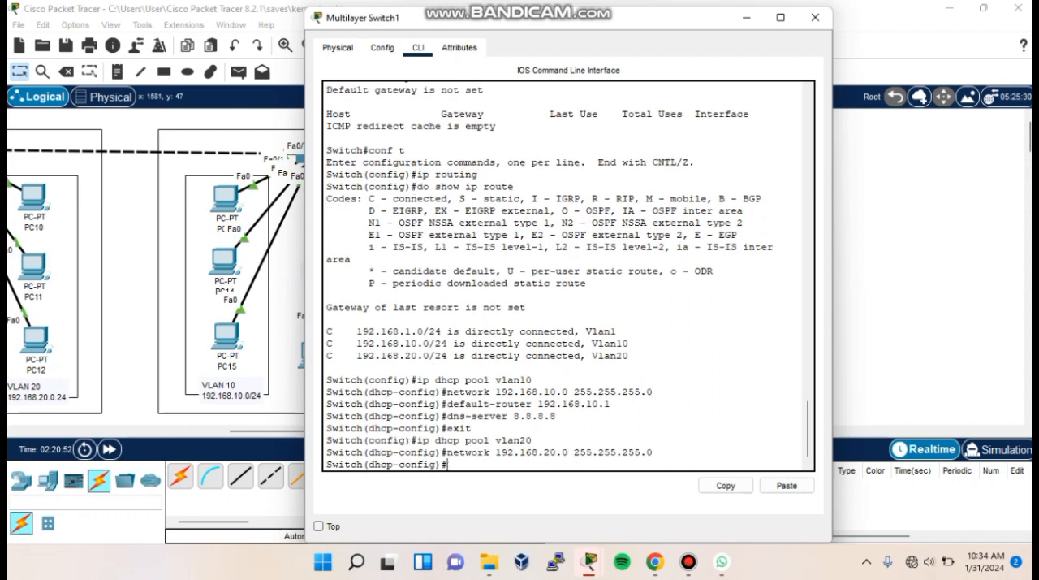
- Set the vlan20 pool's default router to 192.168.20.1 and DNS server to 8.8.8.8, and exit the pool
text(default-router 192.168.)
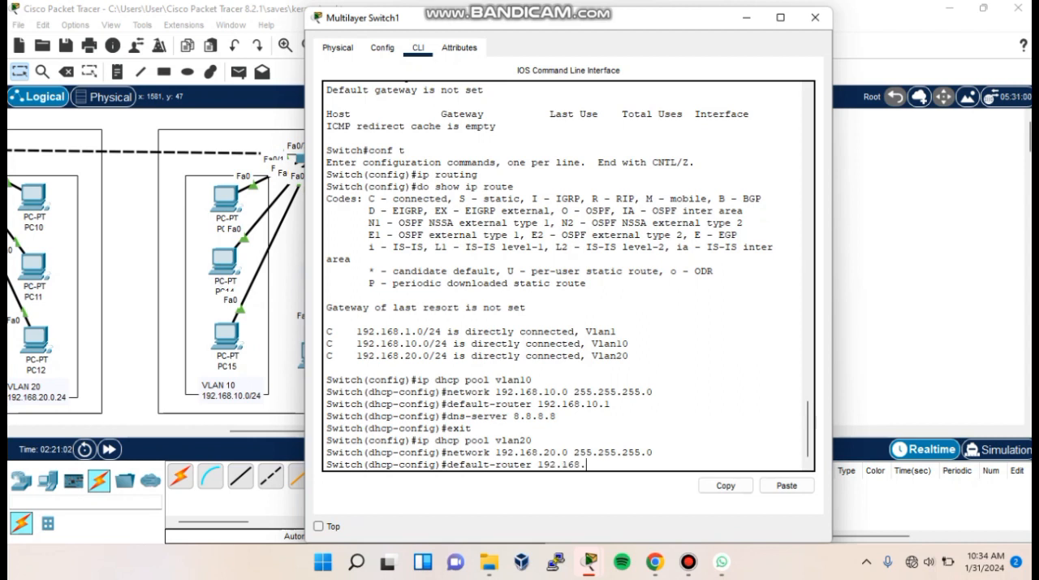
text(20.1)
key(Return)
text(dns-server 8/.)
key(BackSpace)
key(BackSpace)
text(.8.8.8)
key(Return)
text(exit)
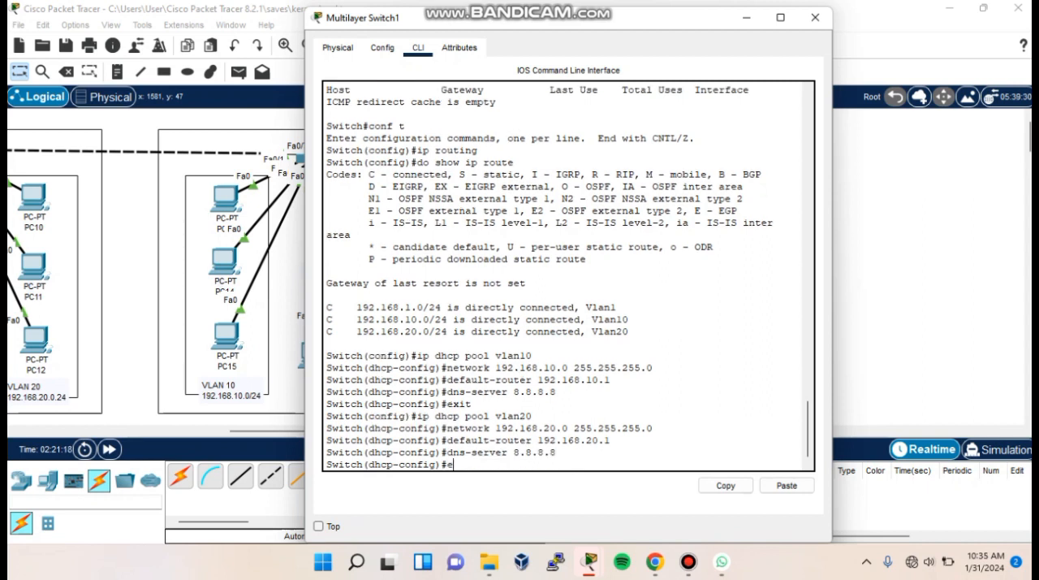
key(Return)
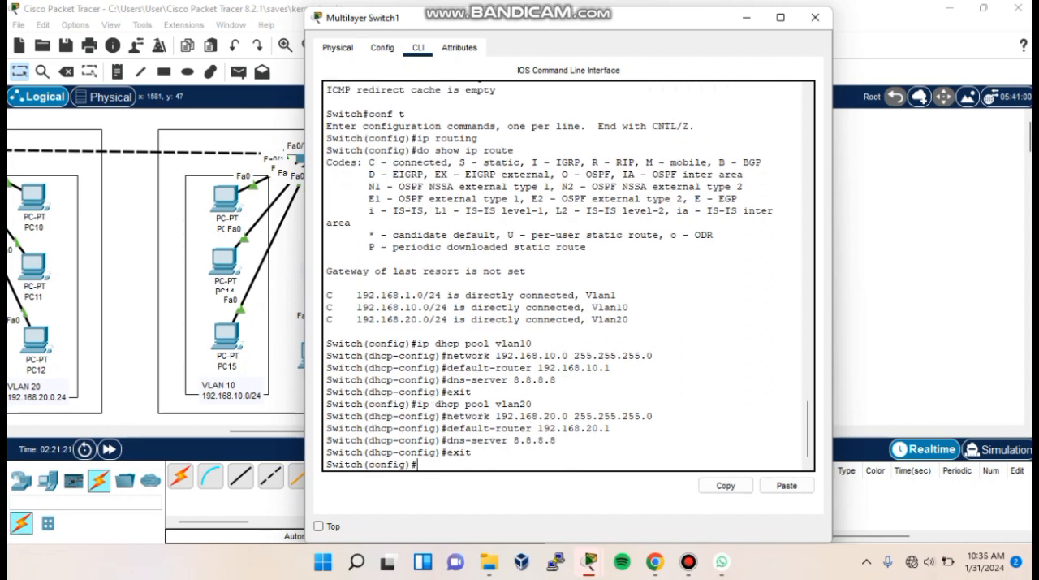
- Create the DHCP pool vlan1 on the multilayer switch with network 192.168.1.0 and mask 255.255.255.0
text(ip dhcp pool vlan1)
key(Return)
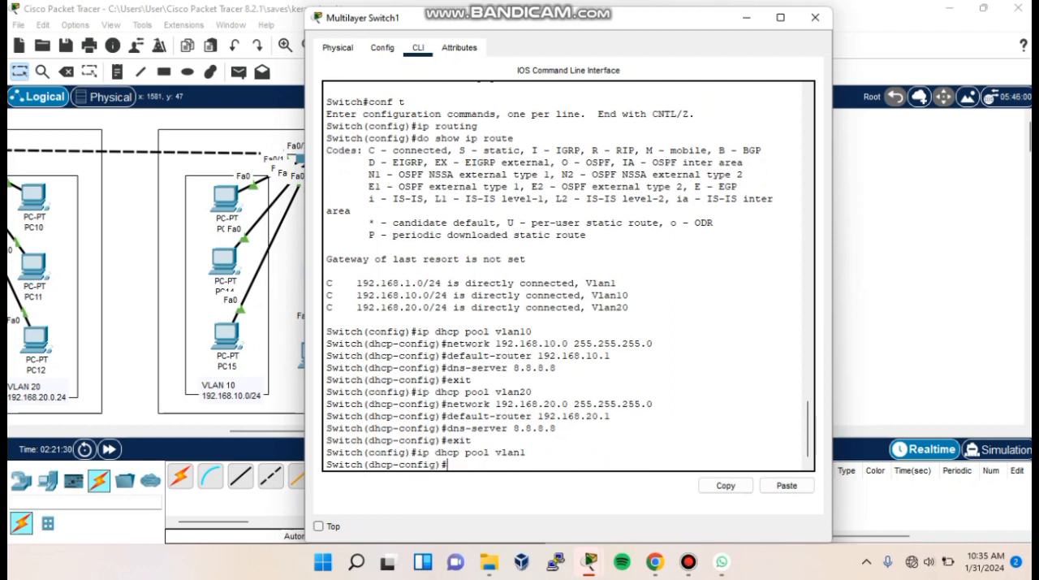
text(network 192.168.10)
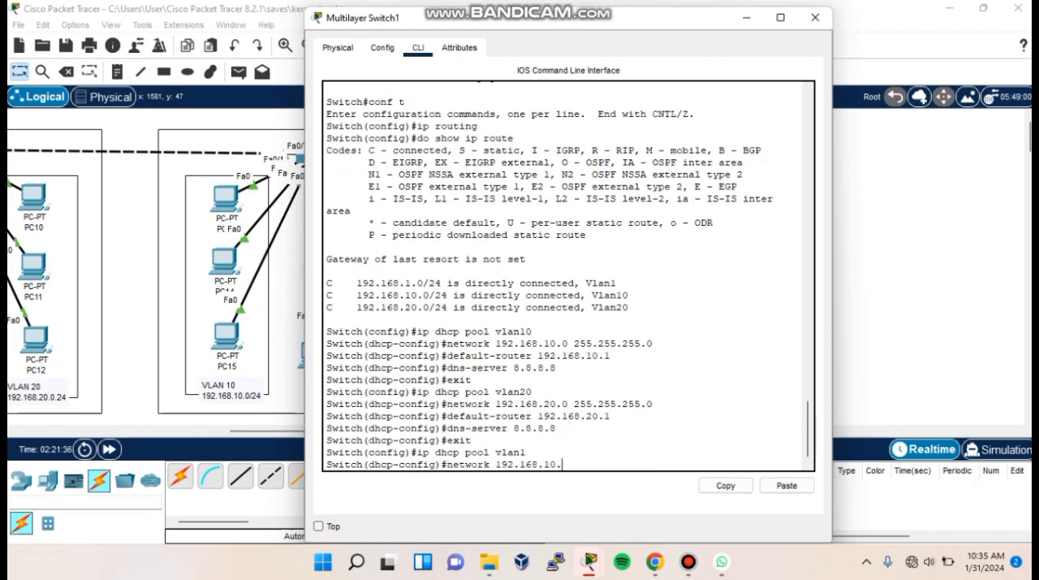
key(BackSpace)
text(.0)
key(Return)
key(Up)
text(255.255.255.0)
key(Return)
- Set the vlan1 pool's default router to 192.168.1.1 and DNS server to 8.8.8.8, and exit the pool
text(default-router)
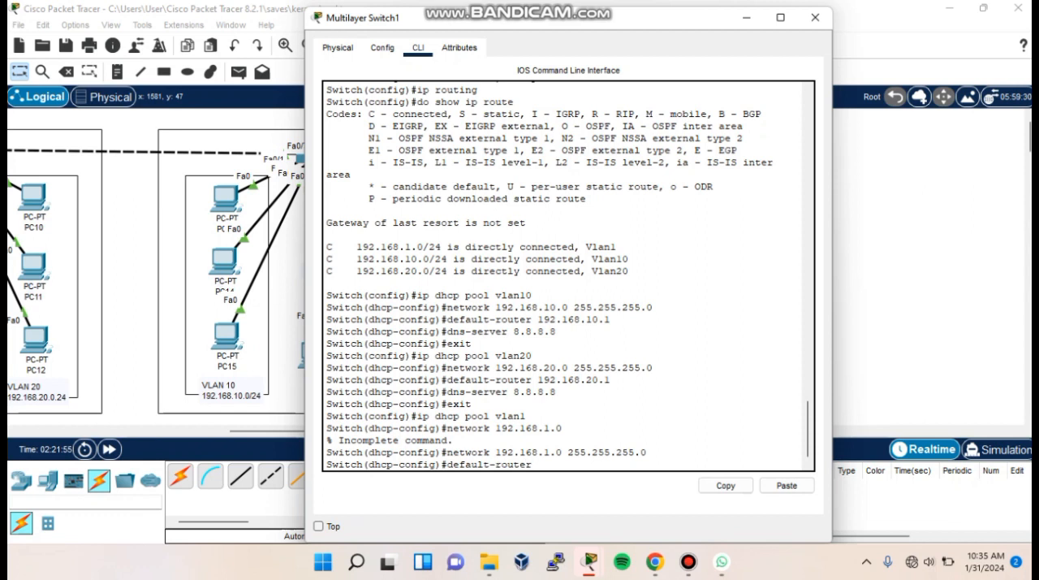
text( 192.168.1.1')
key(Return)
key(Up)
key(BackSpace)
key(Return)
text(dns-server 8181)
key(BackSpace)
key(BackSpace)
key(BackSpace)
text(.8.8.8)
key(Return)
text(exit)
key(Return)
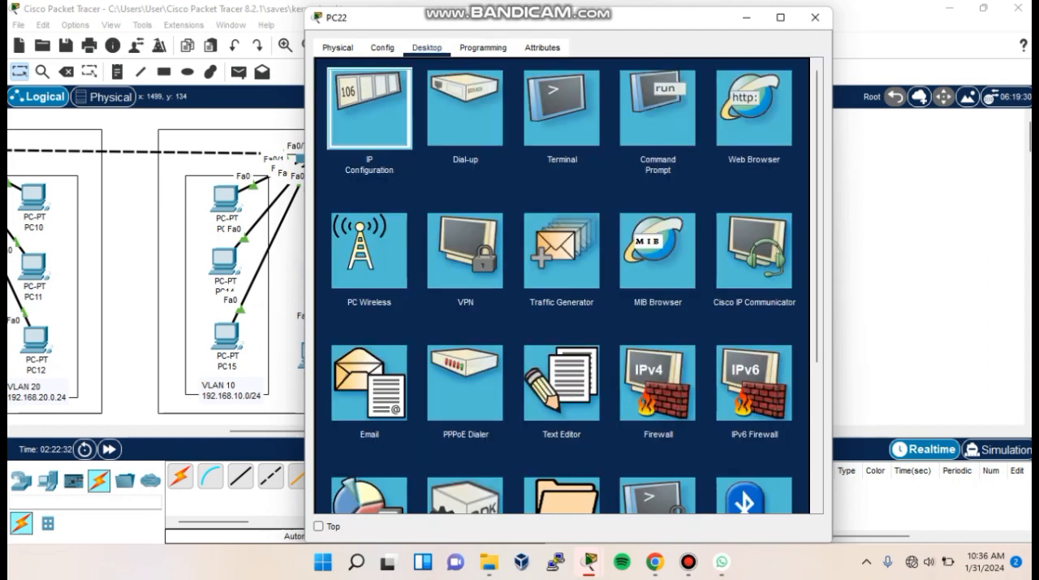
- Switch PC22's IP configuration from static to DHCP and close the PC's window
click(369, 109)
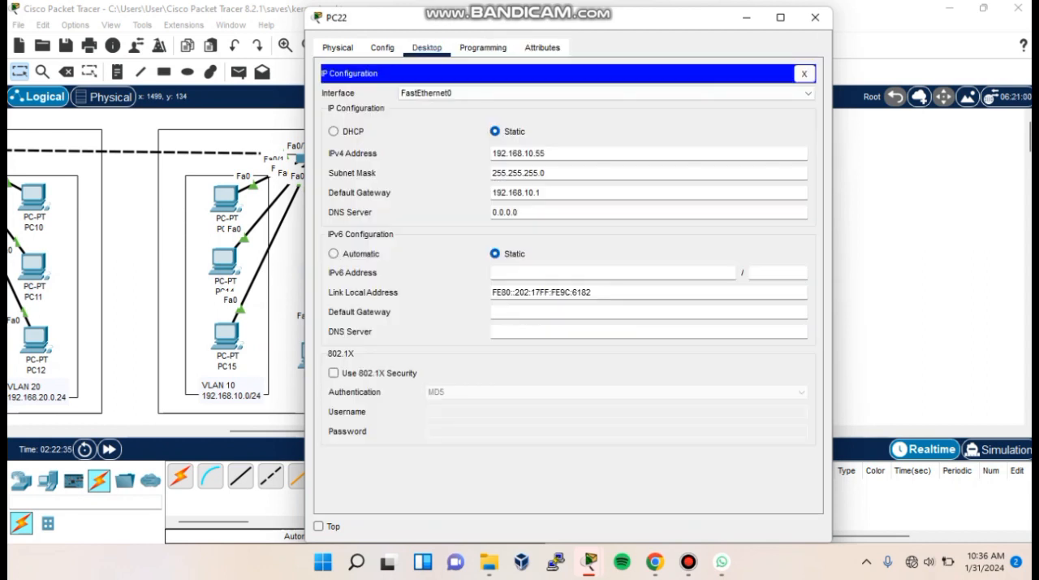
click(333, 131)
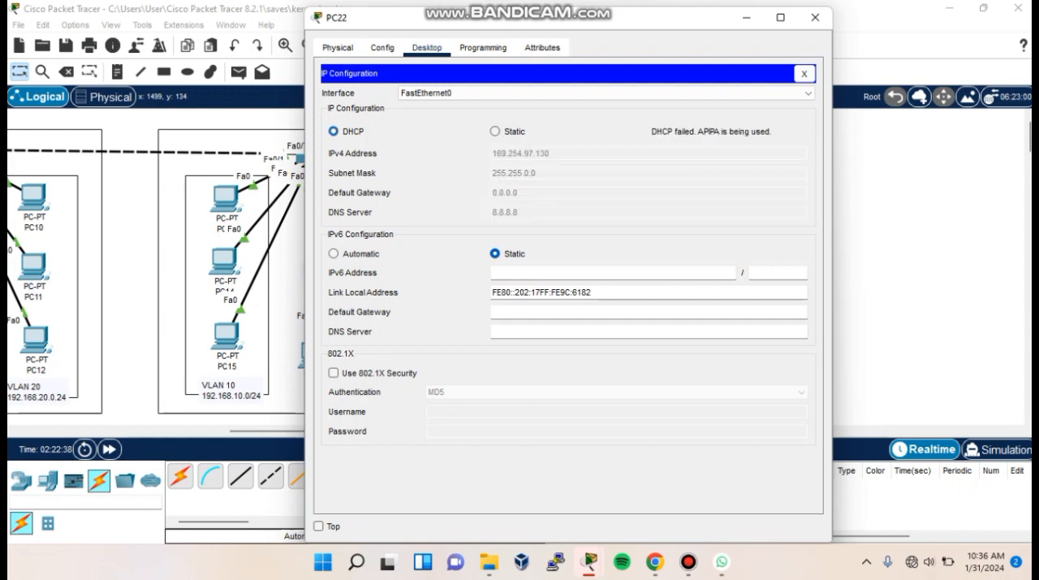
click(804, 73)
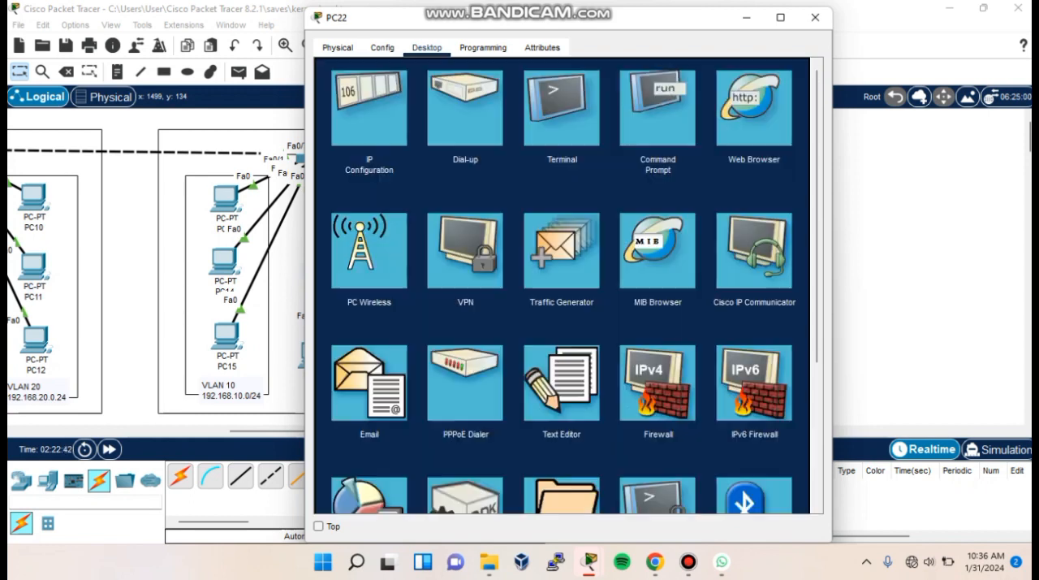
click(815, 17)
- Open PC23's IP configuration and set its IPv4 addressing to DHCP
click(627, 199)
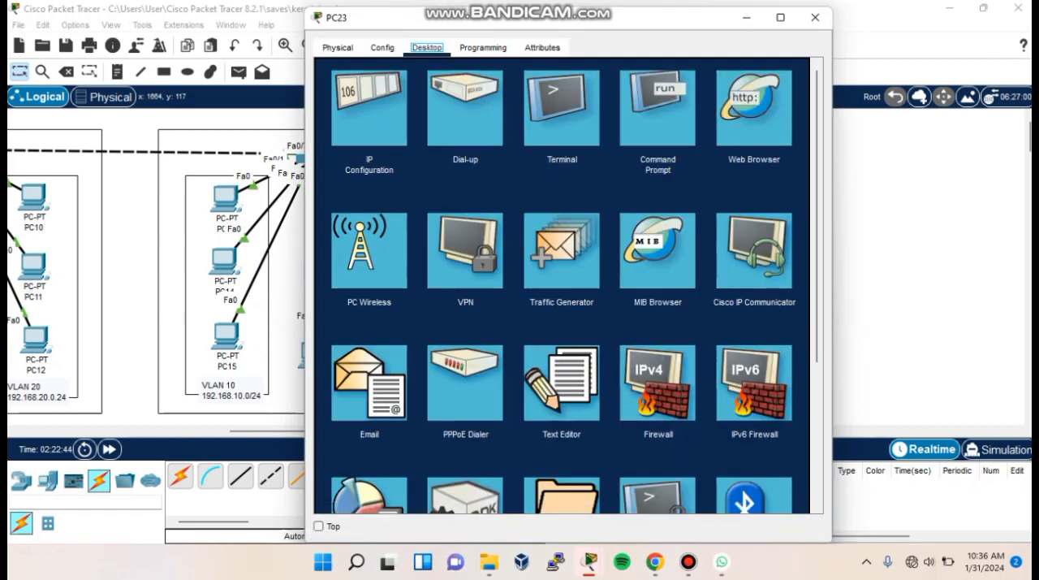
click(370, 108)
click(334, 131)
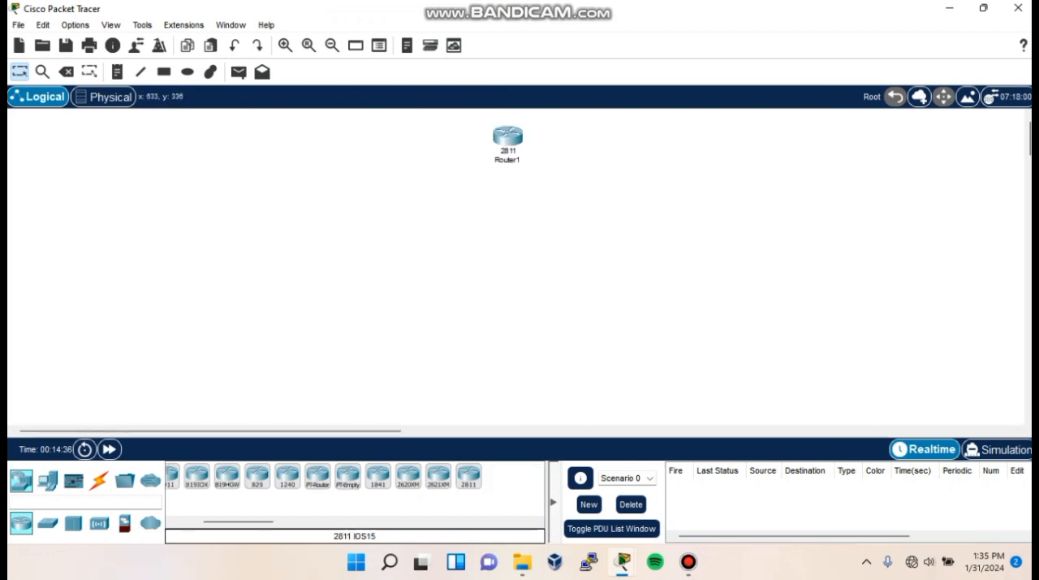
- Place 2960-24TT switches in a row below Router1 in the new topology
click(180, 476)
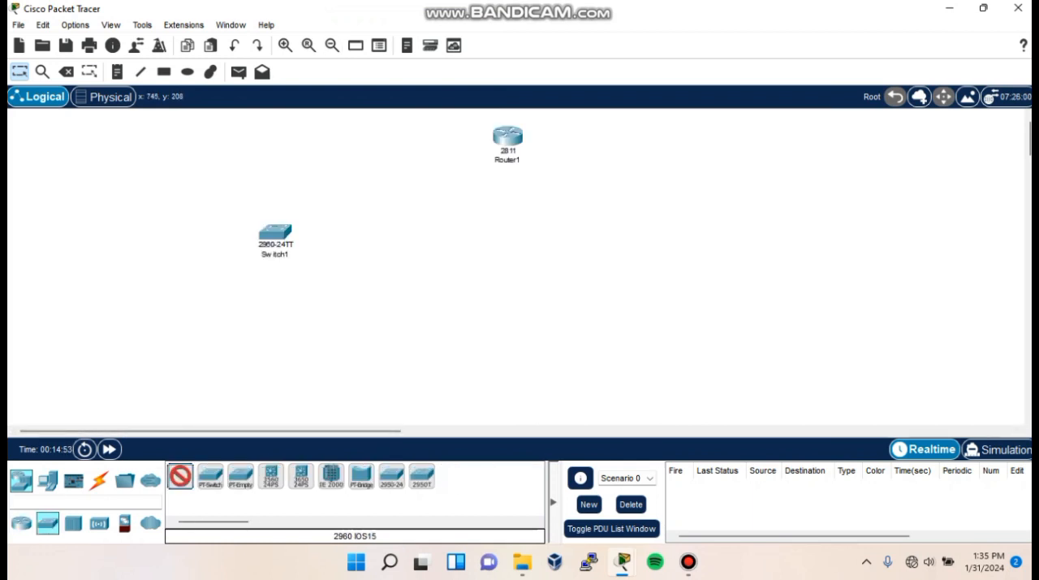
click(505, 231)
click(180, 477)
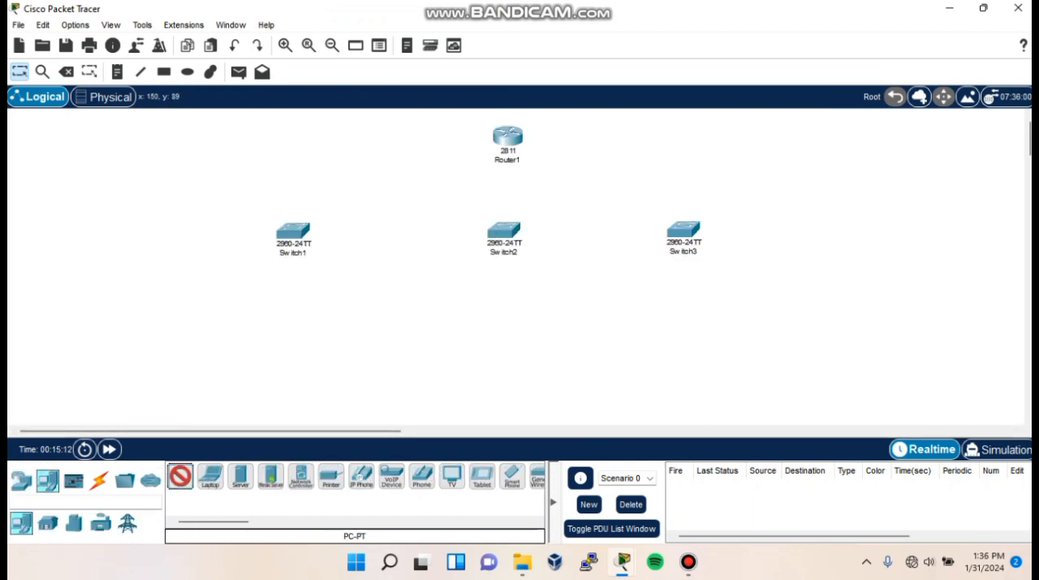
- Place PC-PT computers in pairs beside Switch1 and Switch3
click(103, 166)
click(161, 167)
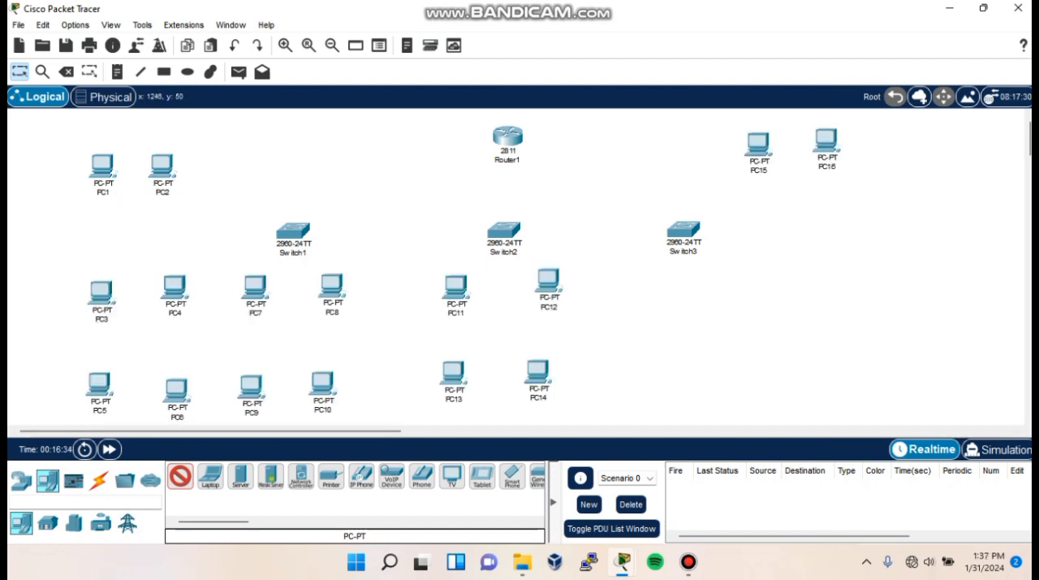
click(766, 262)
click(833, 264)
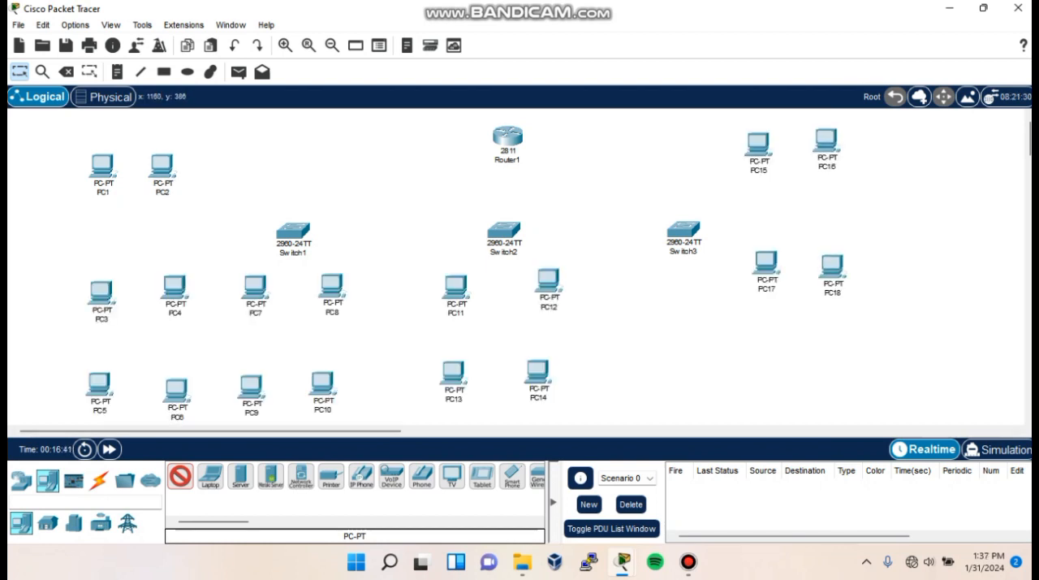
- Add six more PCs near Switch3: a pair below PC17 and PC18 and two rows of two beneath the switch
click(769, 361)
click(852, 355)
click(615, 291)
click(679, 288)
click(623, 370)
click(690, 369)
key(Escape)
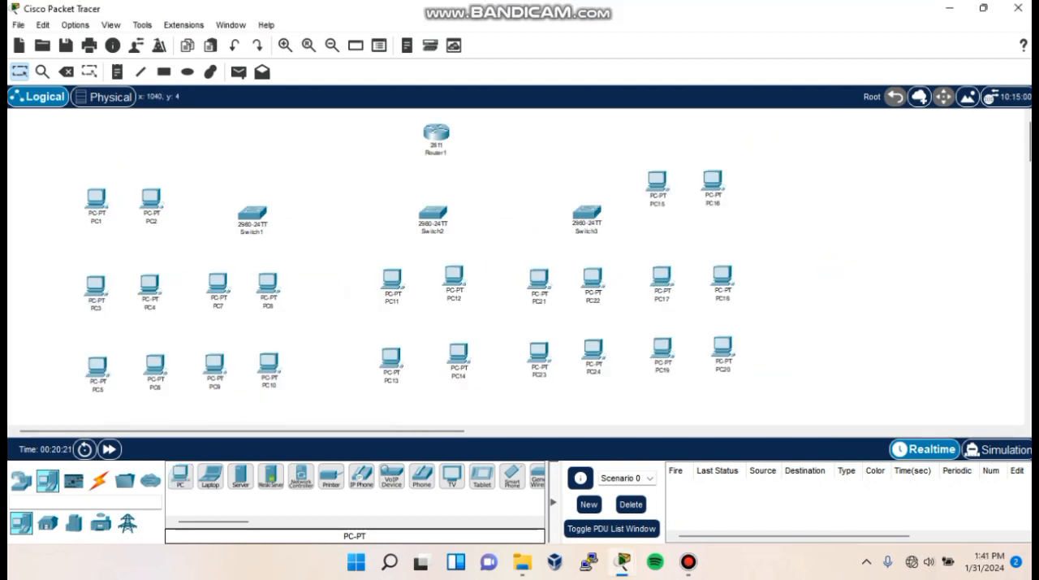
- Connect Router1 to Switch2, and Switch2 to Switch3 and Switch1, using automatically chosen connection types
click(99, 480)
click(180, 475)
click(436, 133)
click(433, 212)
click(433, 213)
click(587, 213)
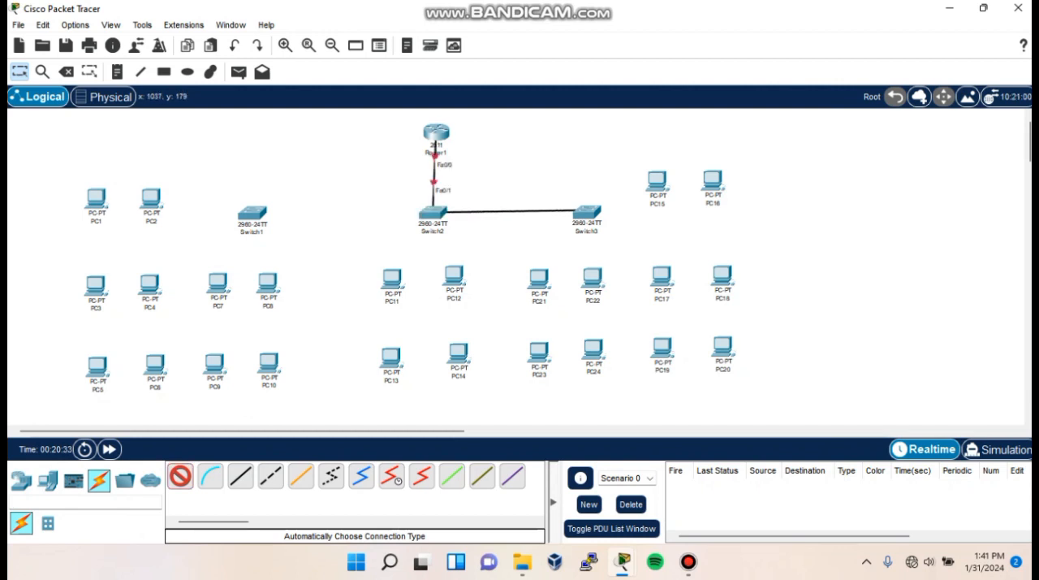
click(433, 213)
click(252, 213)
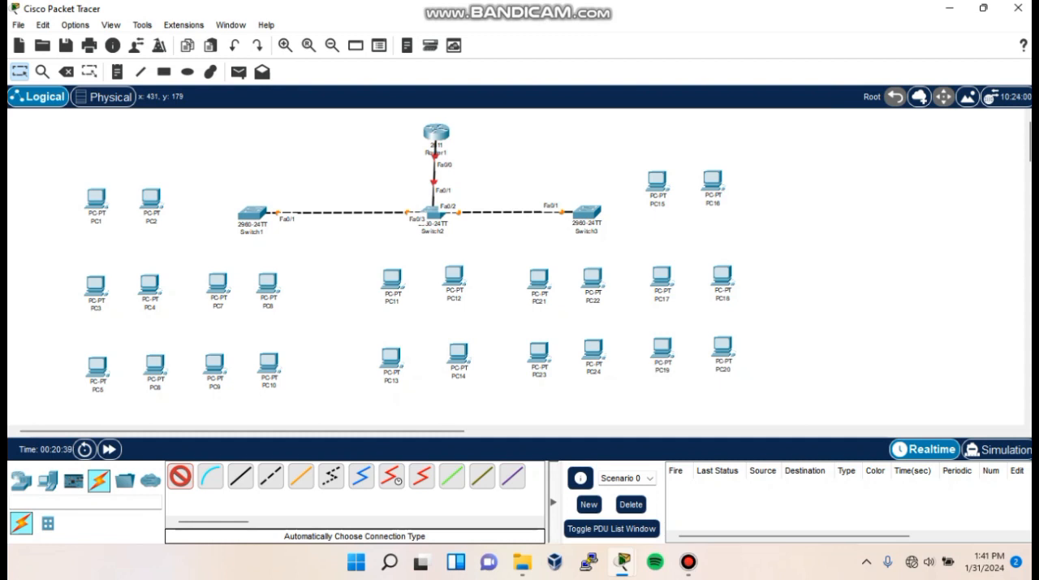
- Draw unfilled rectangles around the three PC groups near Switch1, and cable PC1 to Switch1
mouse_move(76, 172)
mouse_down()
mouse_move(179, 225)
mouse_move(177, 236)
mouse_up()
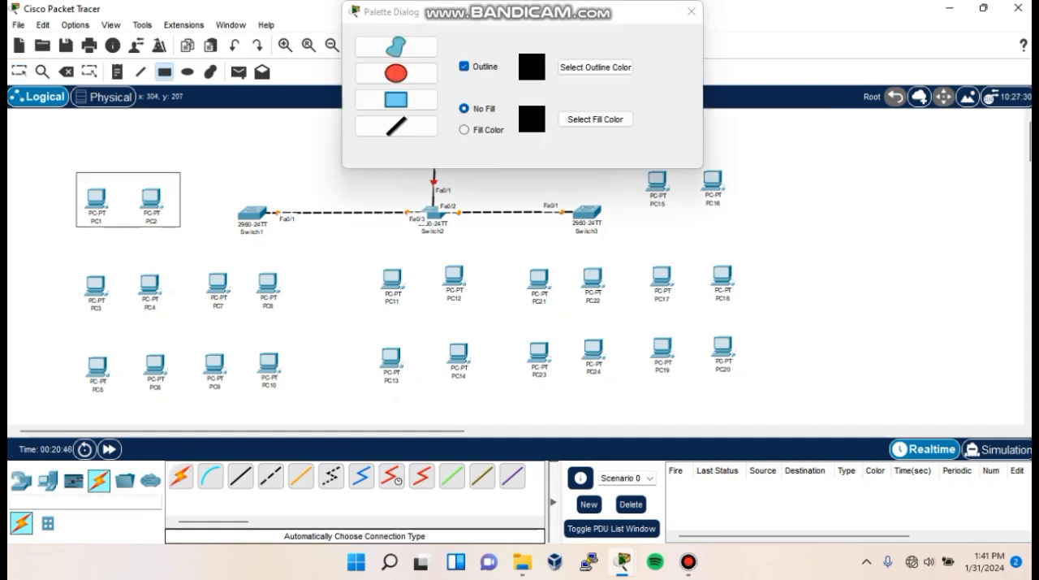
drag(80, 260, 295, 329)
drag(81, 340, 296, 412)
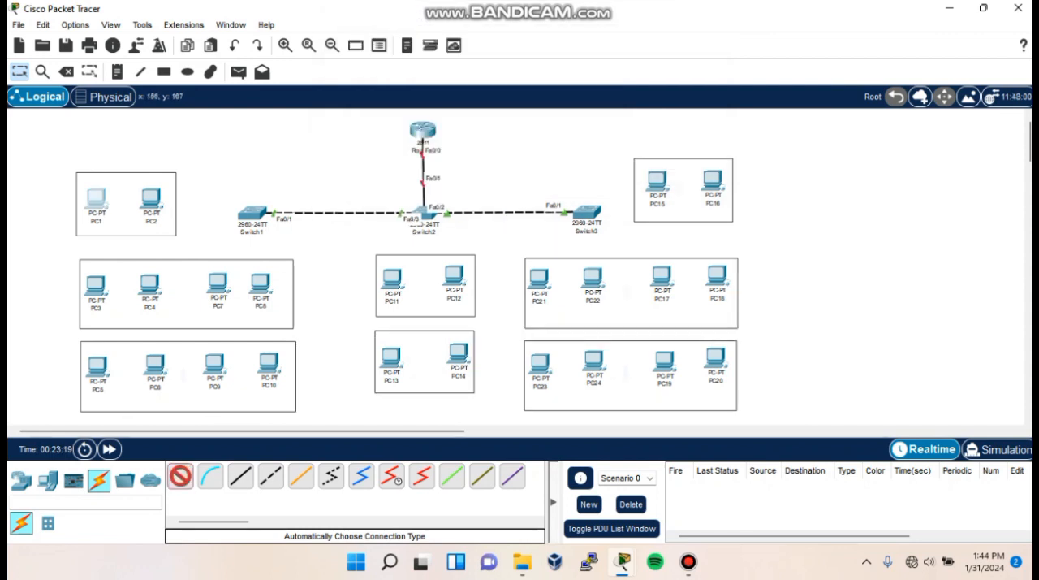
click(97, 197)
click(250, 212)
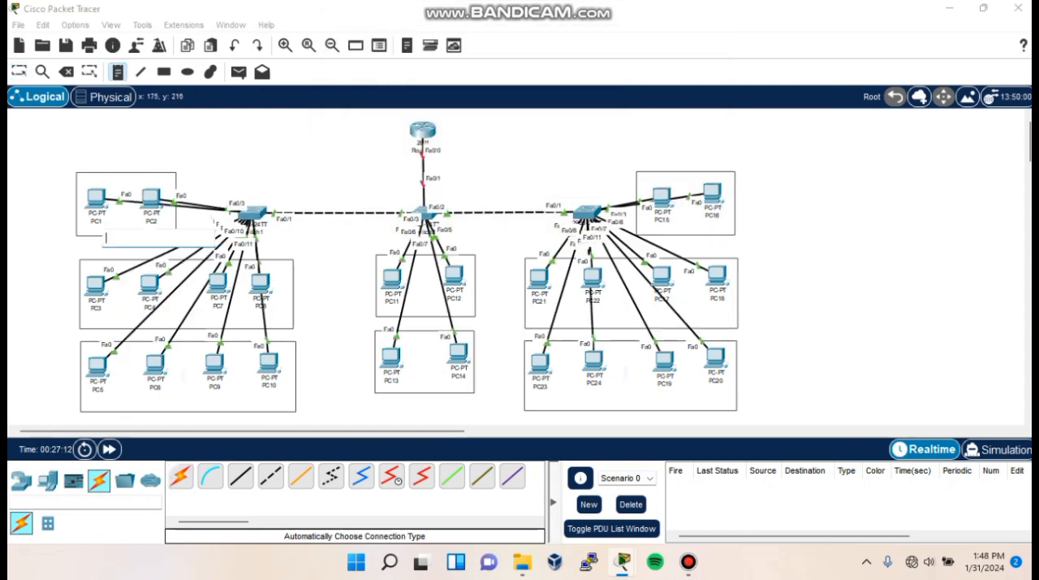
- Write a note beside Router1 listing VLAN 10= 10.10.10.0/24, VLAN 20= 20.20.20.0/24 and VLAN 30= 30.30.30.0/24
text(VLAN 1)
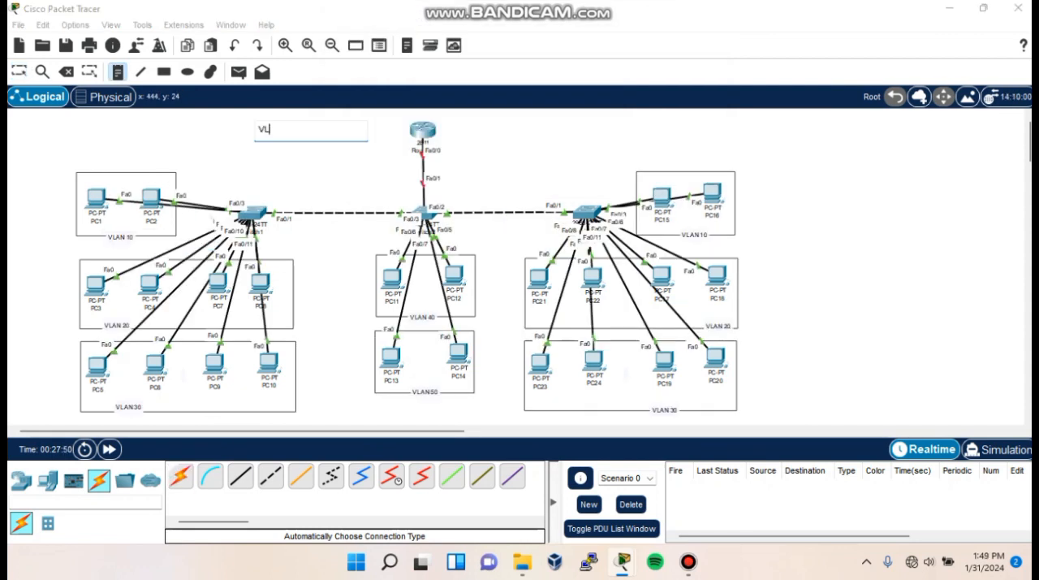
text(AN 10)
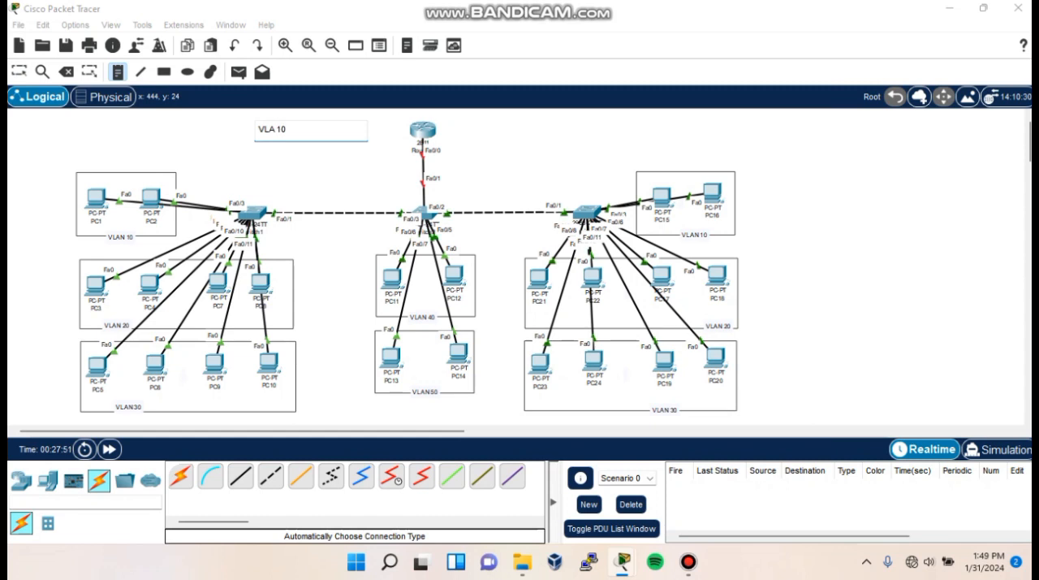
text(= 10.10.10.0/24)
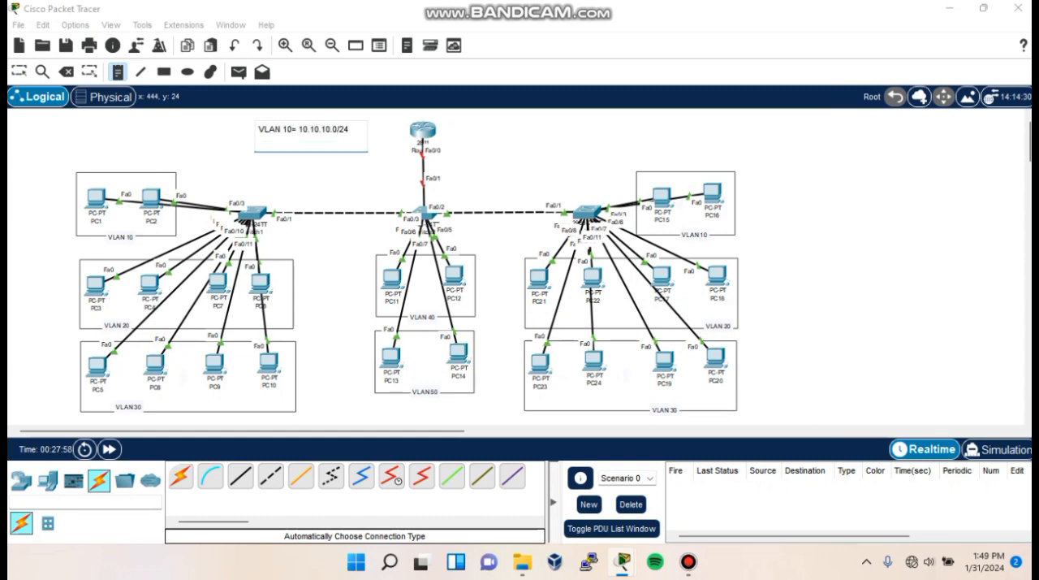
key(Return)
text(VLAN 2)
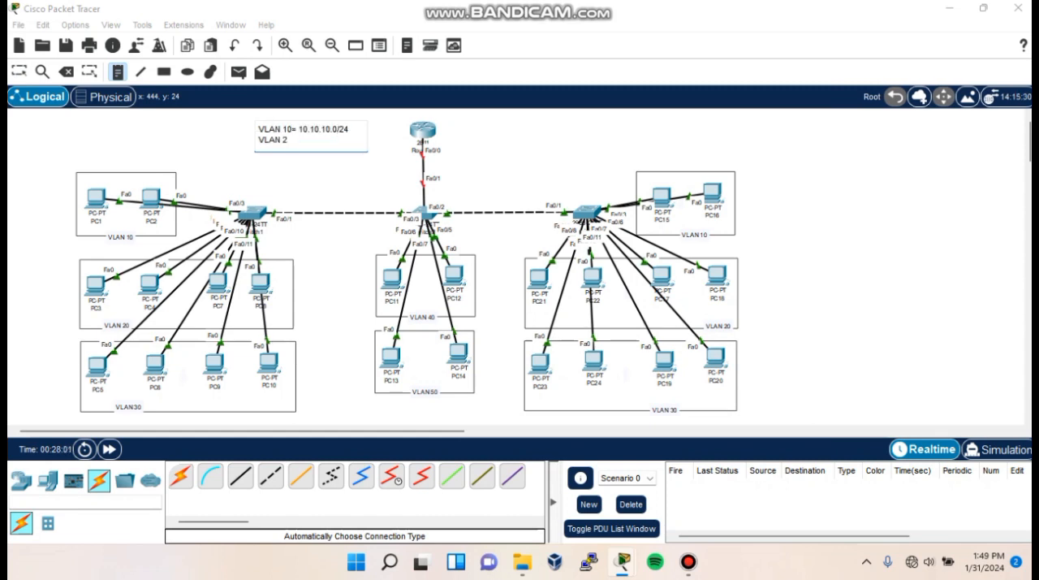
text(0= 20.20.20.0/24)
key(Return)
text(V)
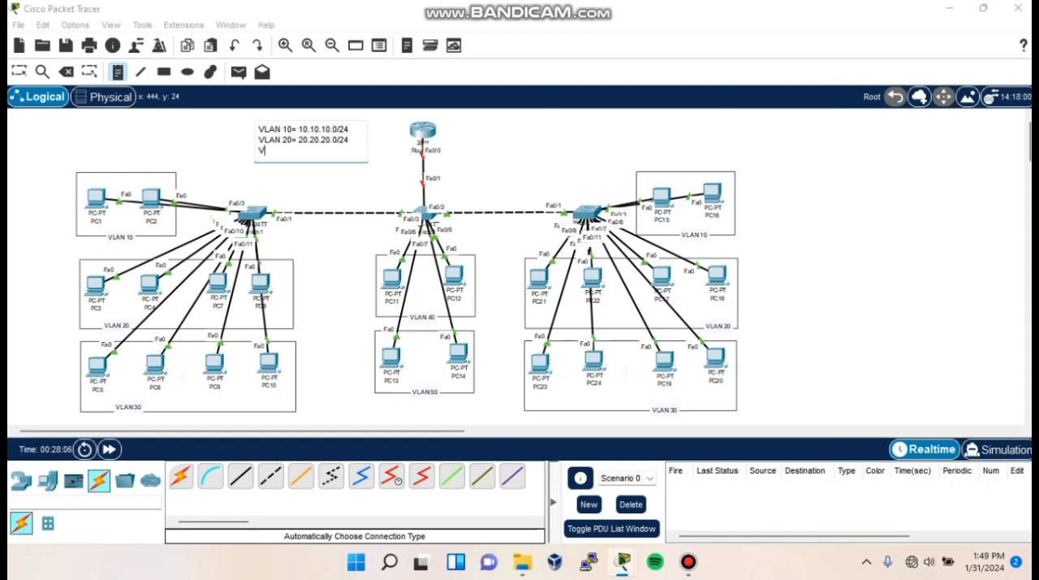
text(LAN 30= 30.30.30.0/24)
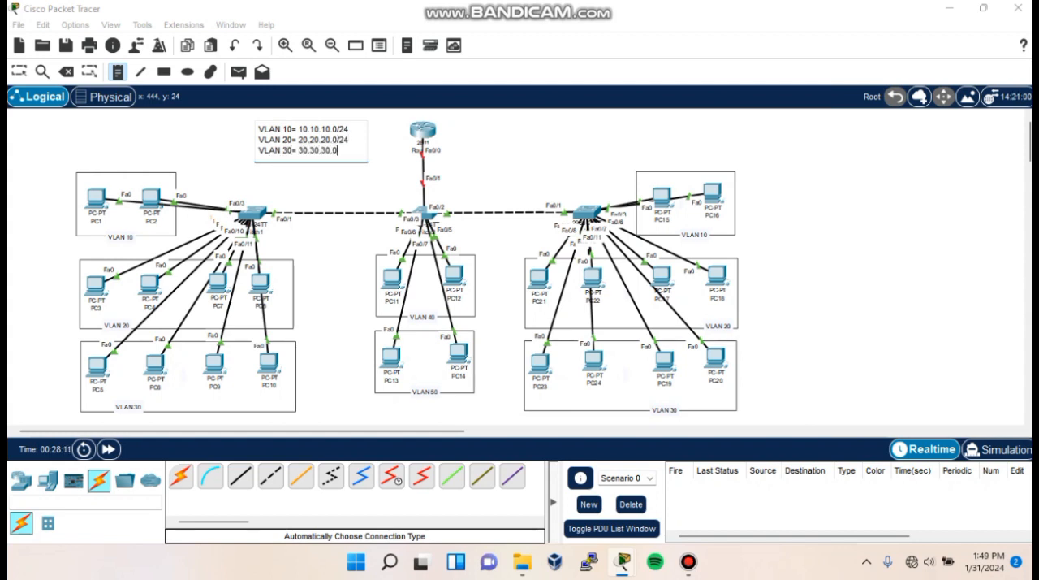
- Extend the addressing note with the lines VLAN 40= 40.40.40.0/24 and VLAN 50= 50.50.50.0/24
key(Return)
text(VLAN 40-)
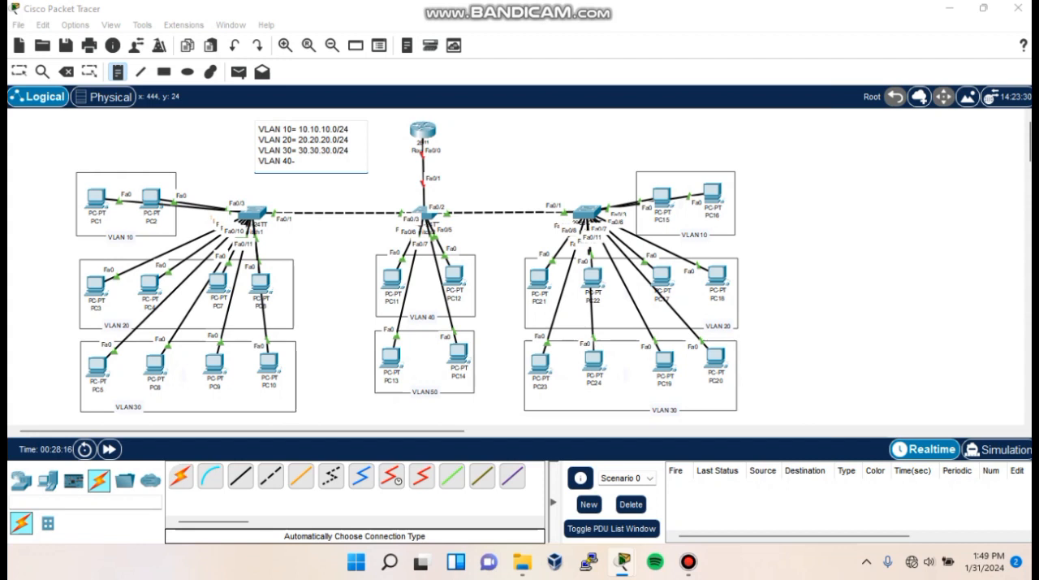
text( 40.40.40.0/24)
key(Return)
text(VLAN 50= 50.50.50.0/24)
click(323, 237)
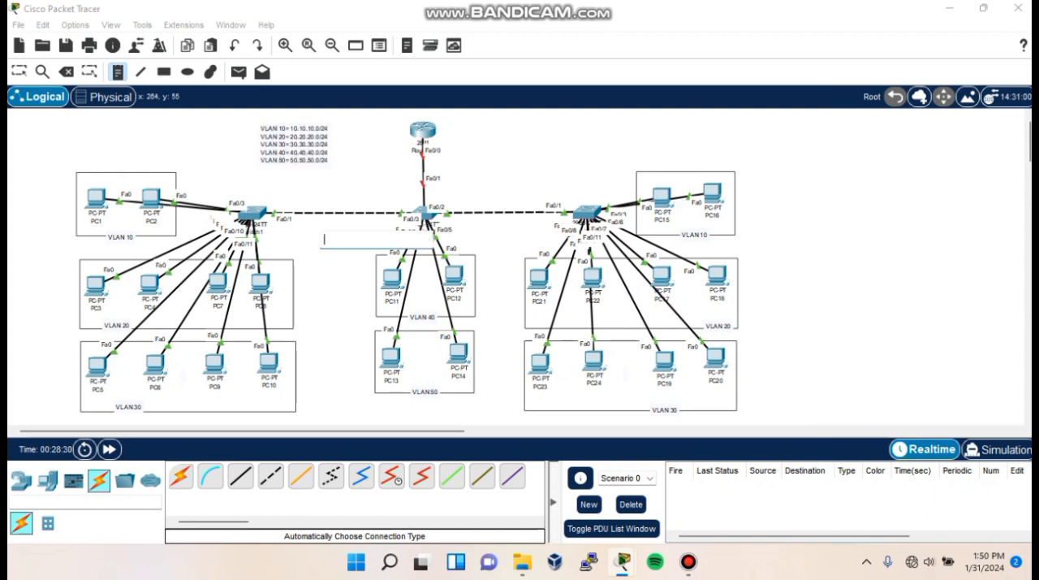
- Move the VLAN 10, 20, 30, 40 and 50 labels from the rectangle borders to inside their PC groups' rectangles
click(19, 72)
drag(120, 237, 123, 227)
drag(116, 325, 118, 318)
drag(128, 407, 121, 401)
drag(422, 317, 425, 310)
drag(425, 392, 425, 385)
drag(664, 409, 715, 399)
drag(718, 326, 718, 314)
drag(694, 235, 712, 226)
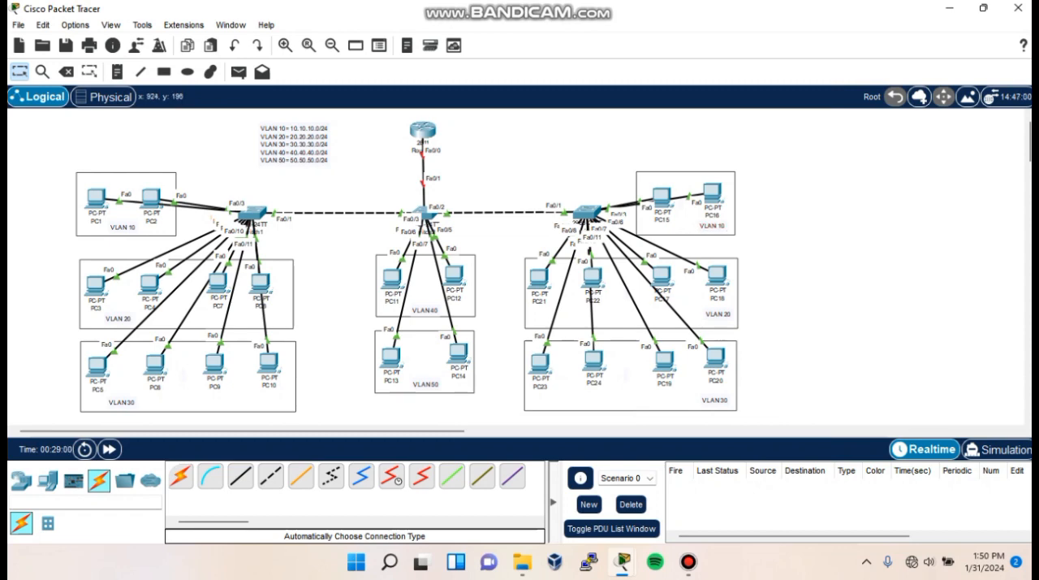
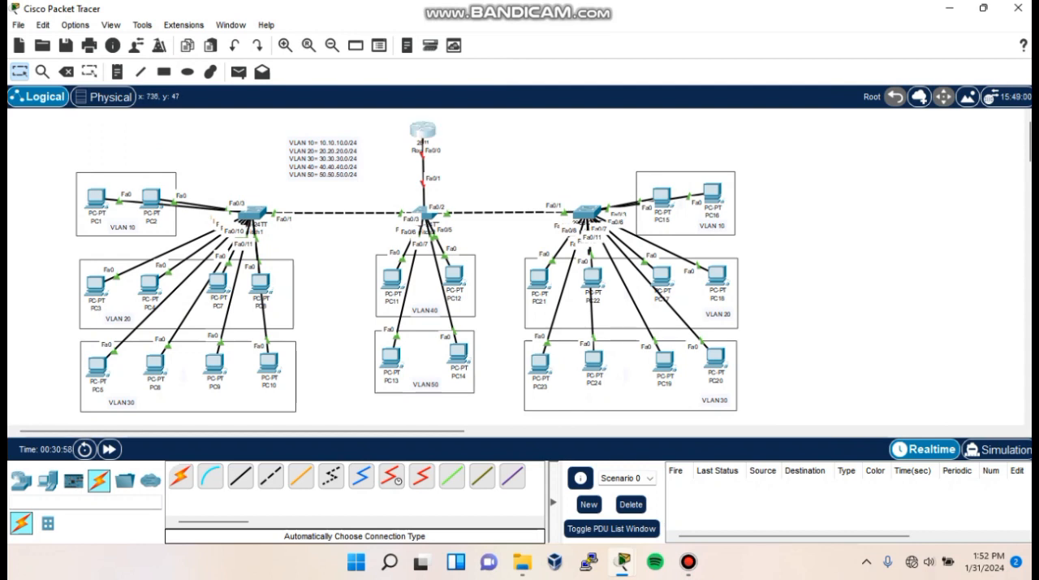
- Open Router1's command line, decline the initial configuration dialog and enter global configuration mode
click(422, 131)
click(418, 47)
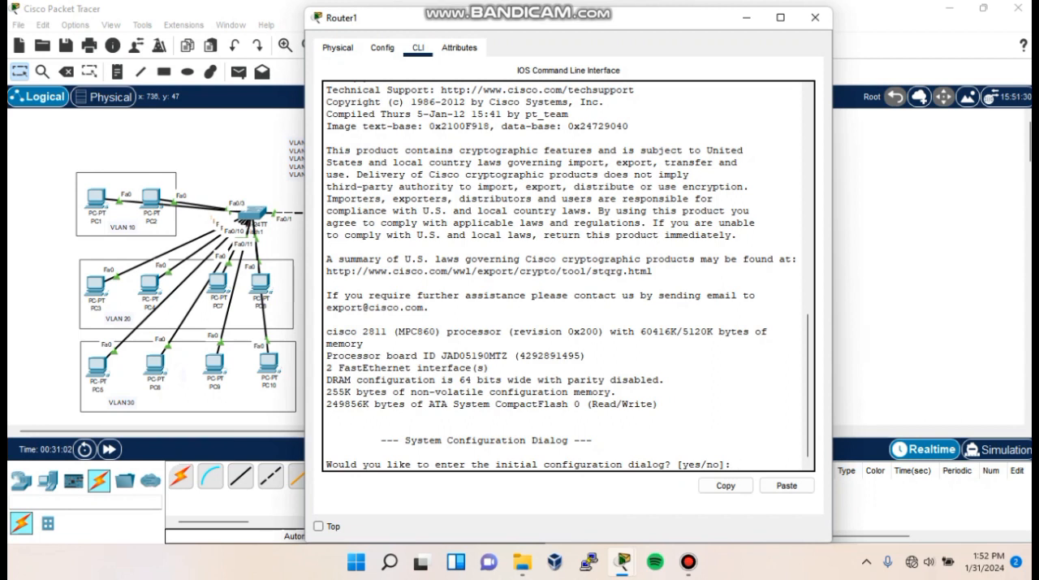
text(no)
key(Return)
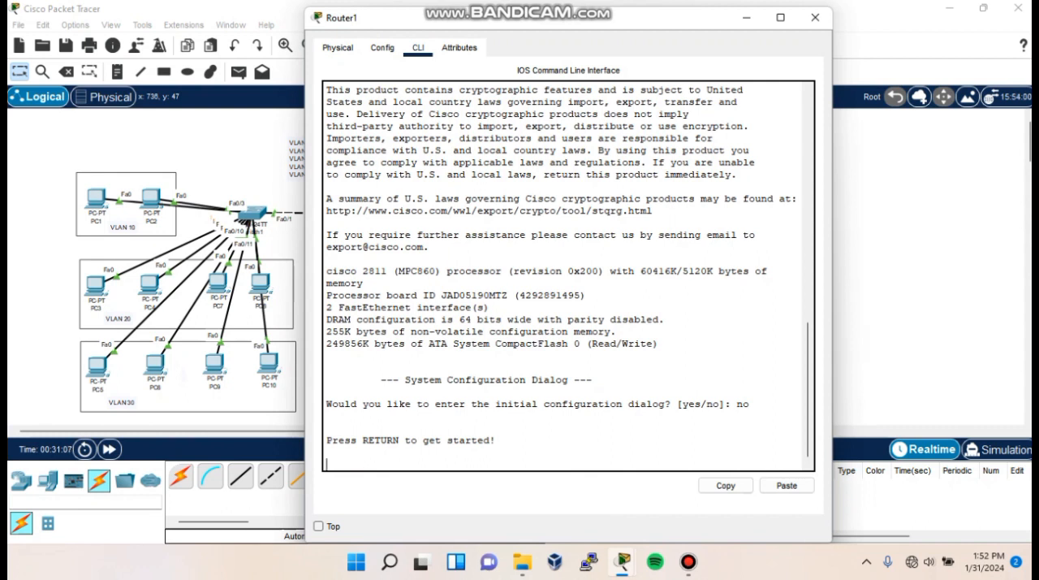
key(Return)
text(en)
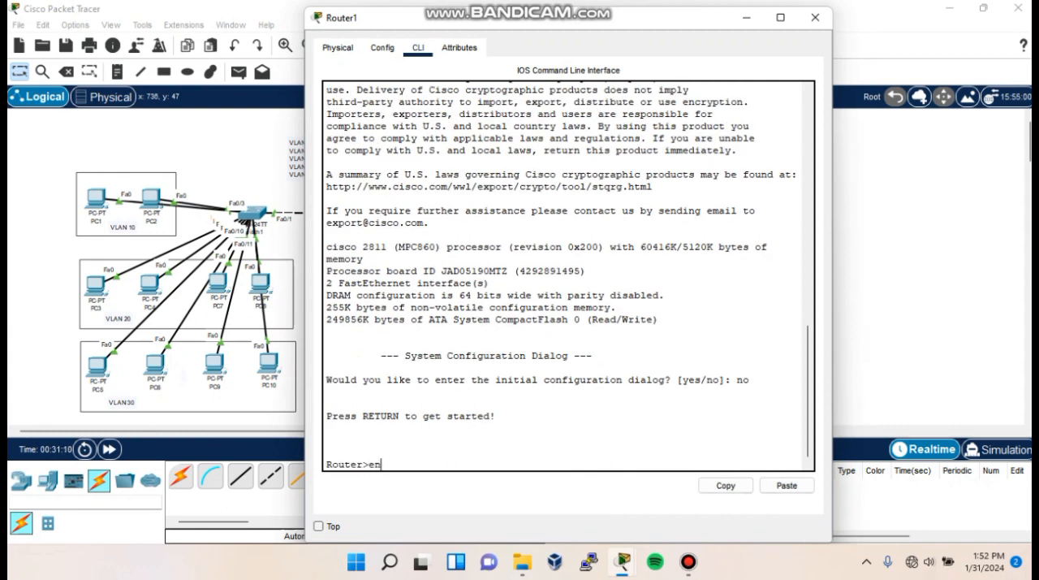
key(Return)
text(conf t)
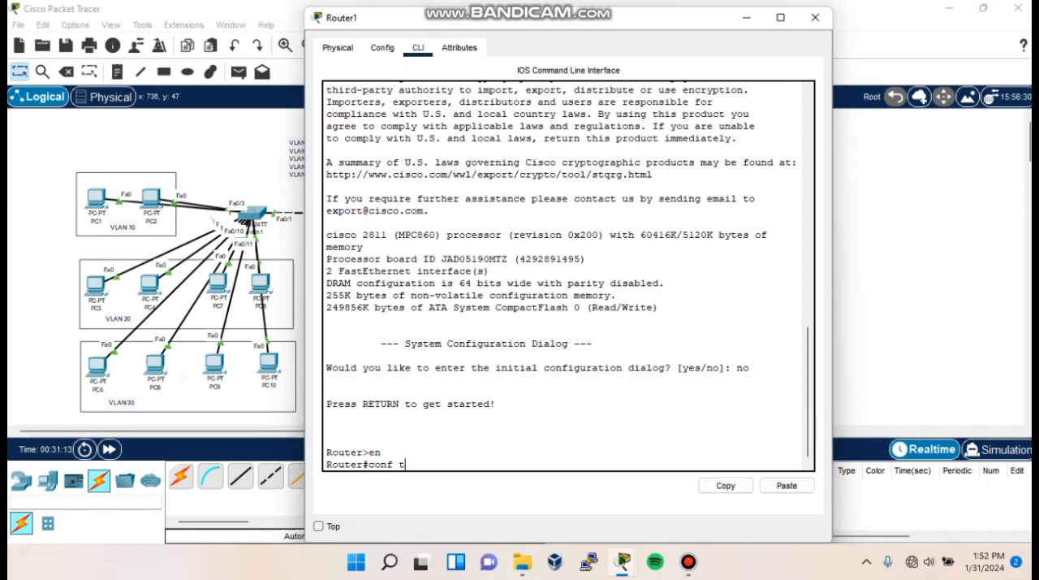
key(Return)
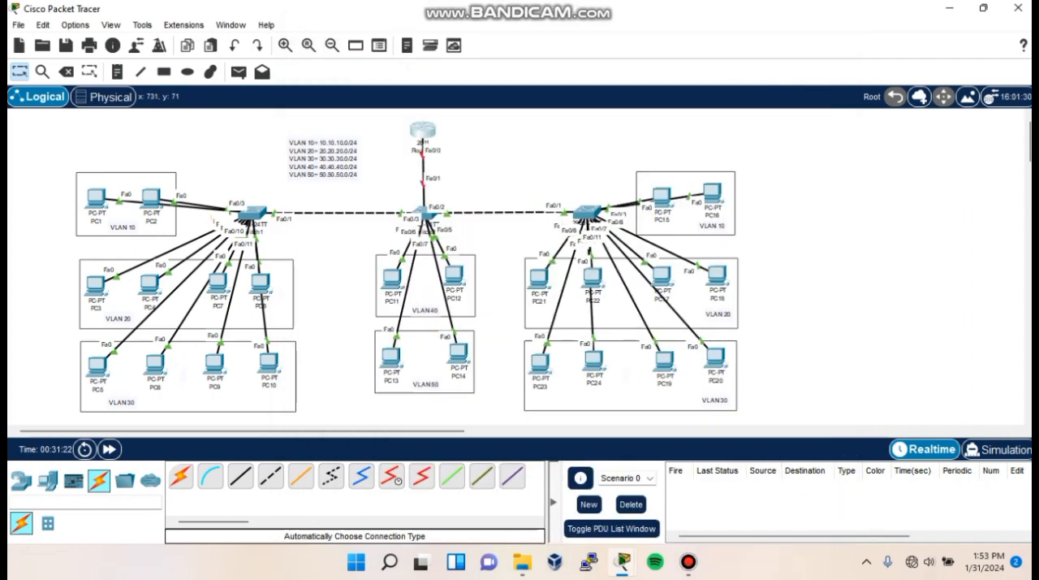
- Enable Router1's interface fa0/0 with no shutdown and return to global configuration mode
text(i)
text(nt fa0/0)
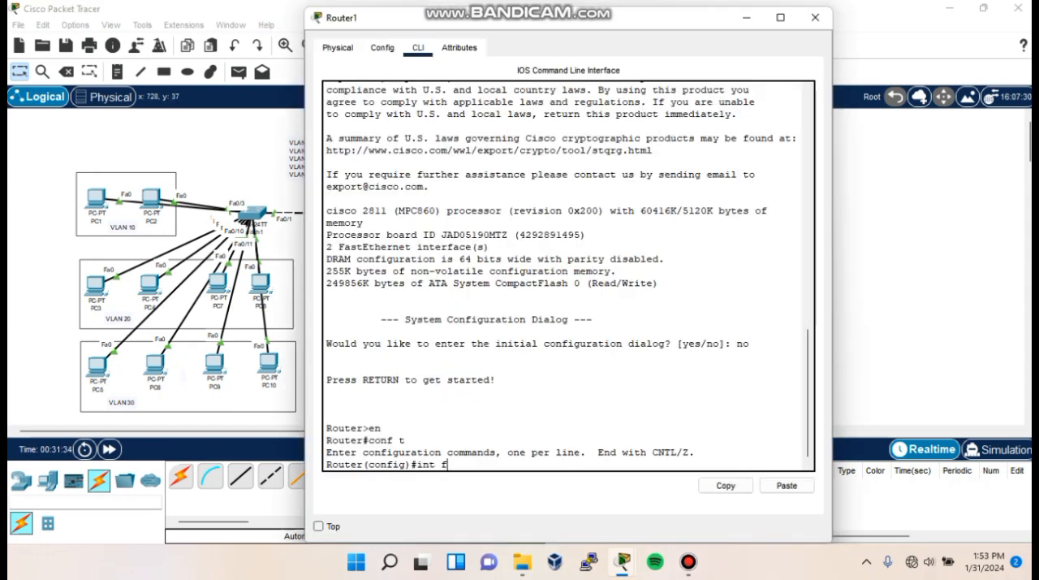
key(Return)
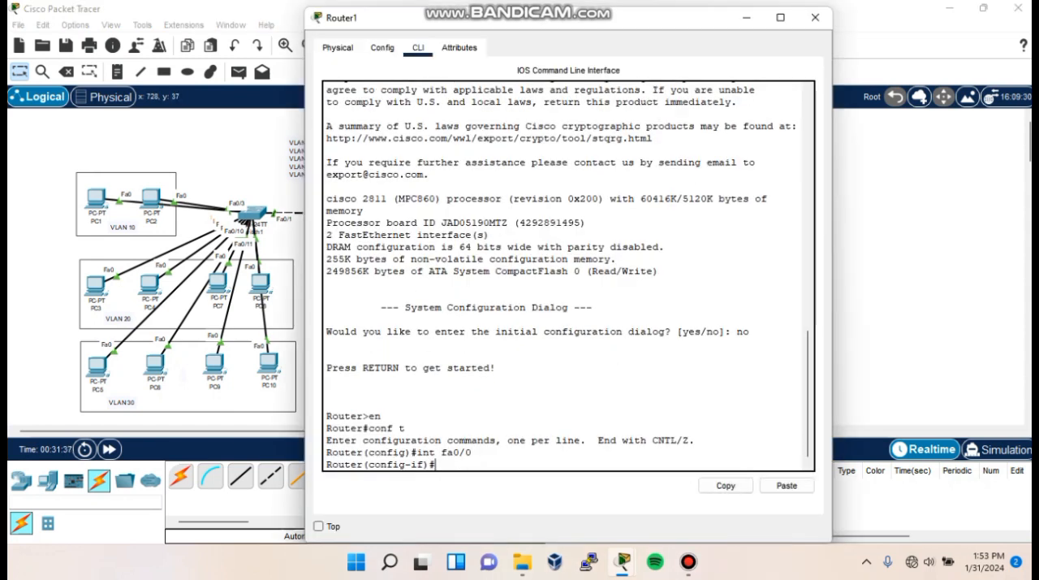
text(no shutdown)
key(Return)
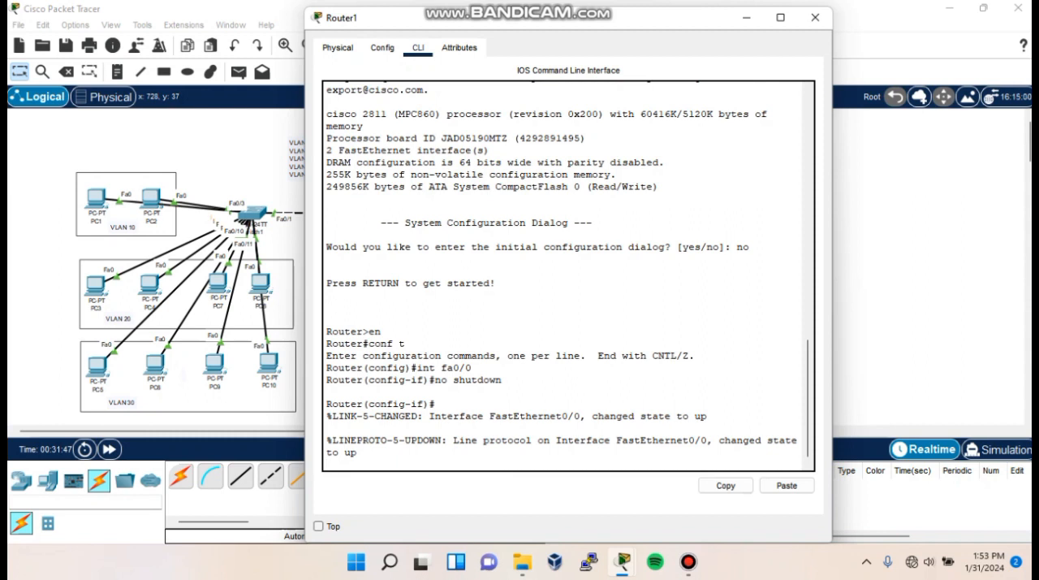
key(Return)
text(exit)
key(Return)
- Create subinterface fa0/0.10 on Router1 with dot1q encapsulation for VLAN 10
text(int fa0/0.10)
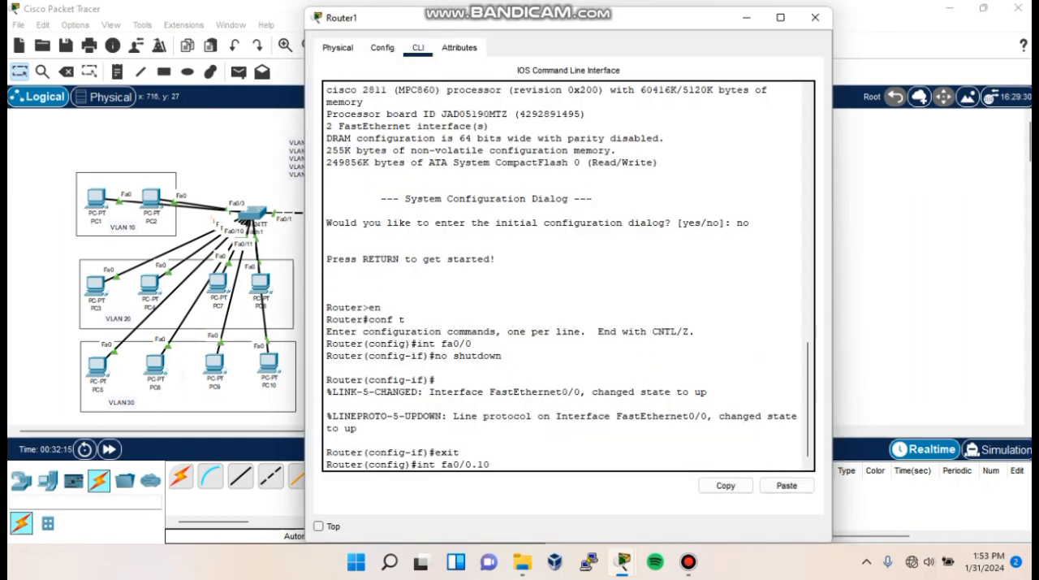
key(Return)
text(encapsula)
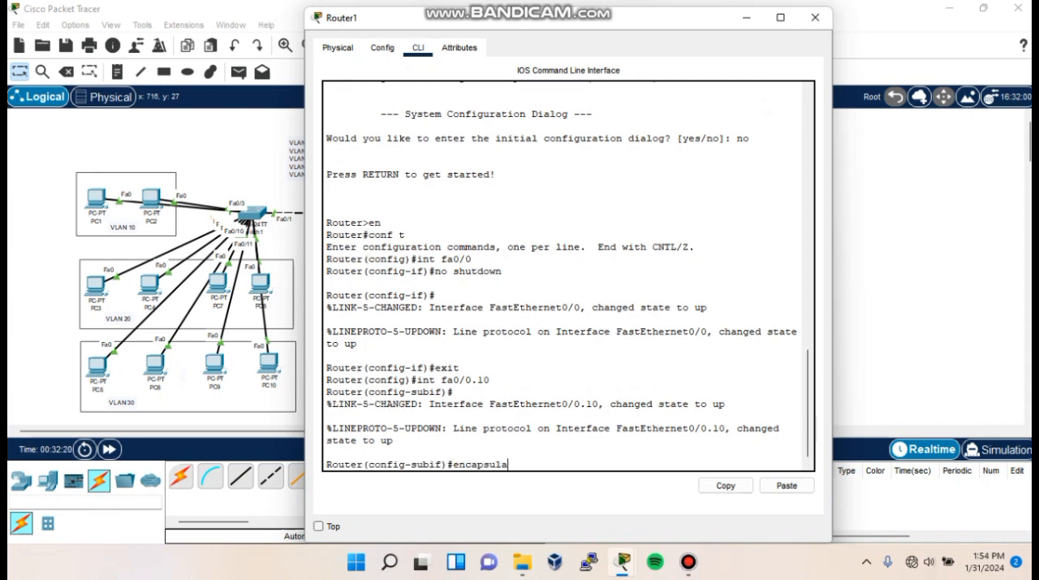
text(tion dot1q 10)
key(Return)
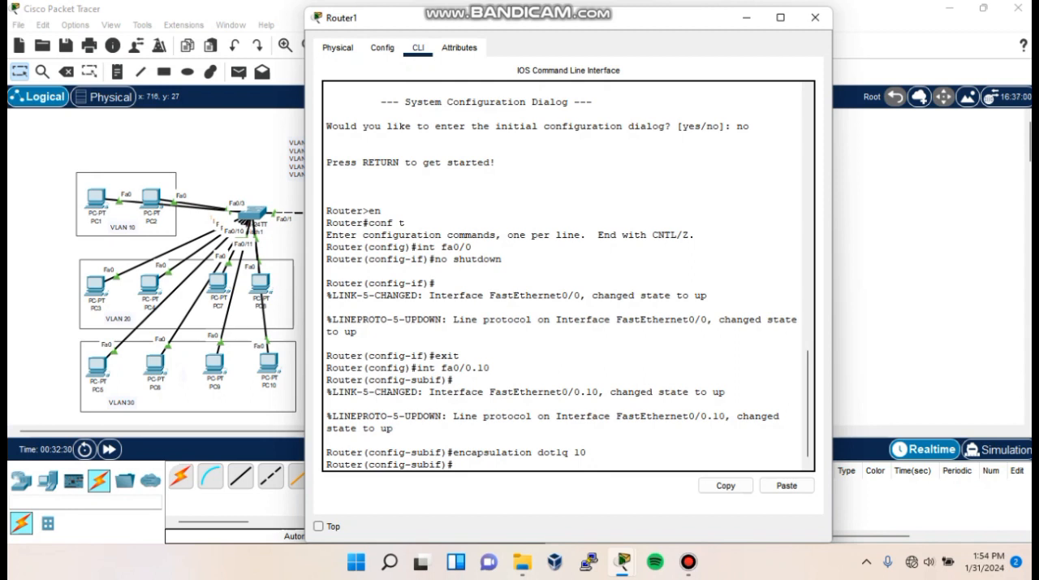
- Assign IP address 10.10.10.1 with mask 255.255.255.0 to subinterface fa0/0.10
text(ip address 10.10.10.1 255.255.255.0)
key(Return)
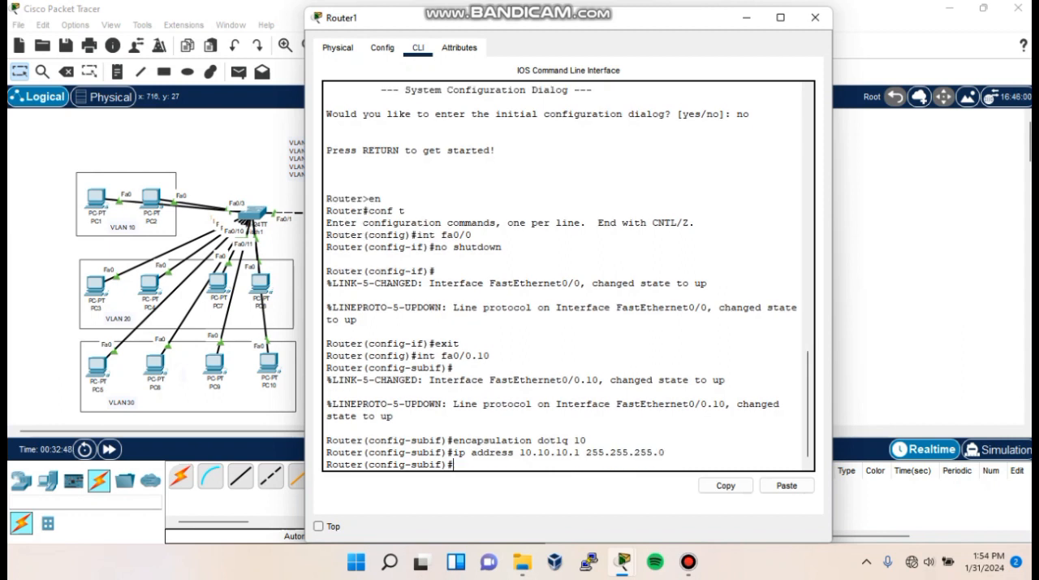
- Create subinterface fa0/0.20 on Router1 with dot1q encapsulation for VLAN 20
text(int fa0/0.20)
key(Return)
text(encapsi)
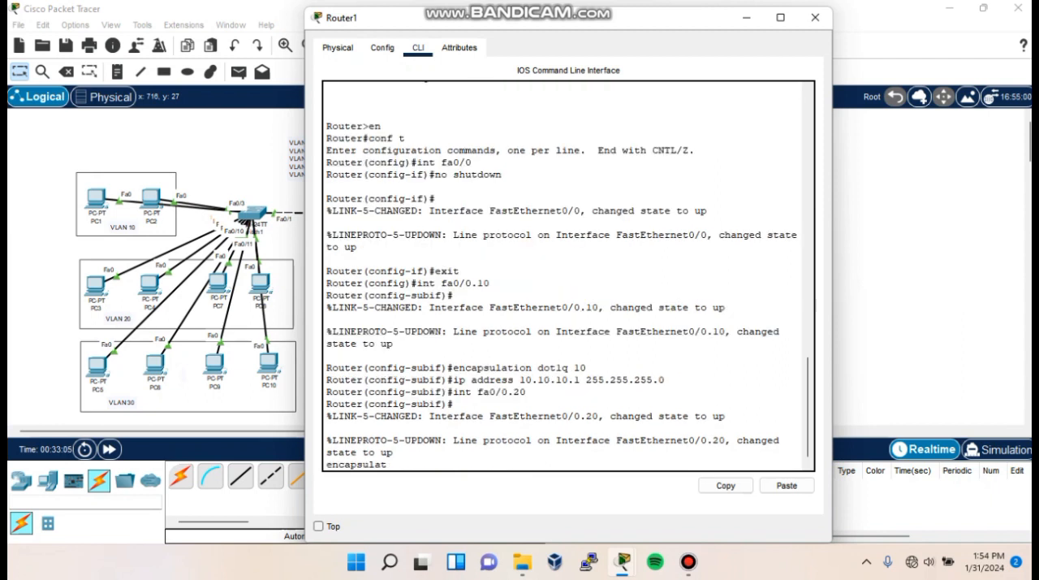
key(BackSpace)
text(ulation dot1q 20)
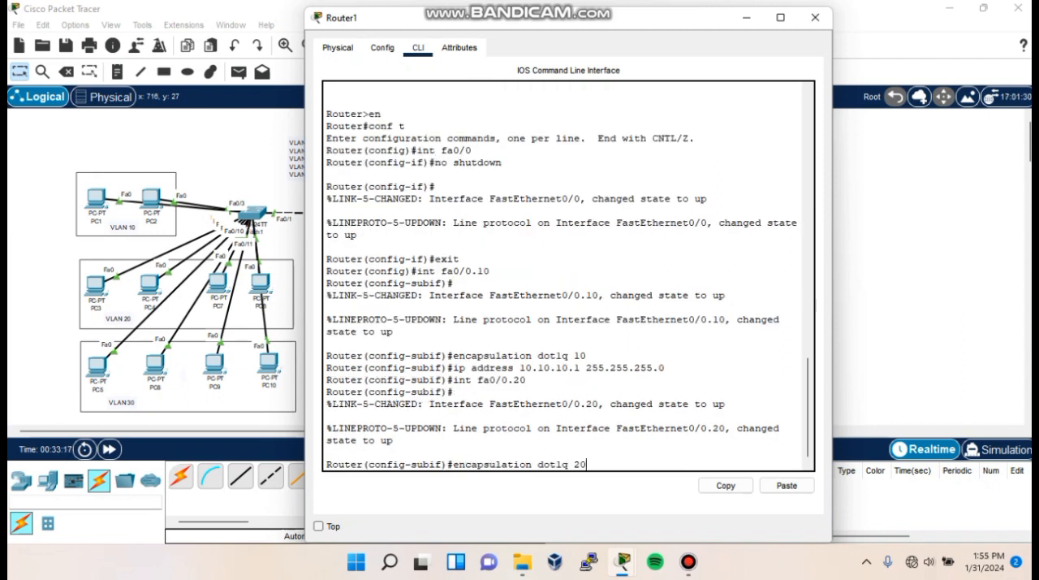
key(Return)
- Assign IP address 20.20.20.1 with mask 255.255.255.0 to subinterface fa0/0.20
text(ip address 20/.)
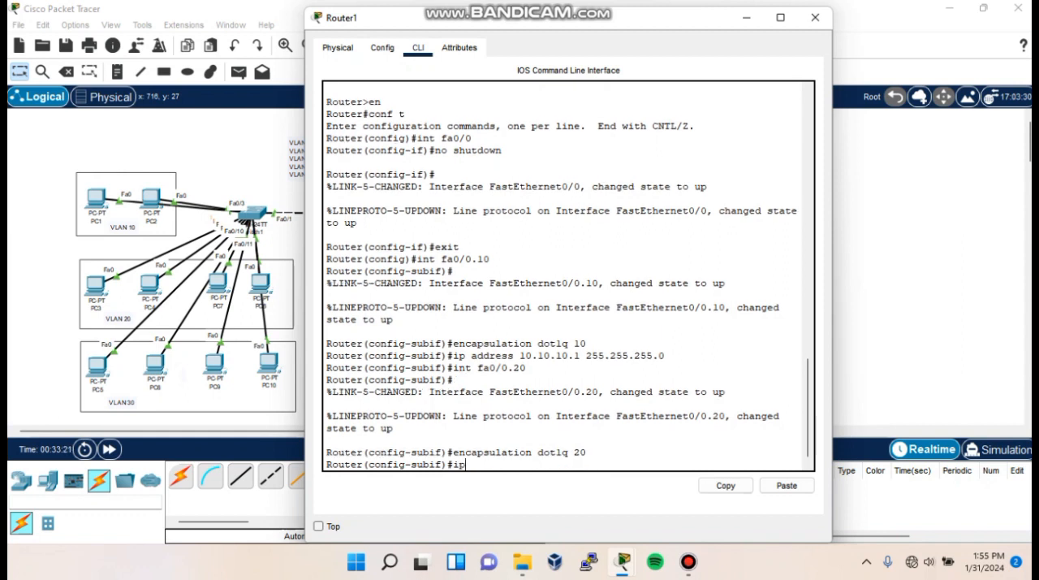
key(BackSpace)
key(BackSpace)
text(.20.20.1 255.255.255.0)
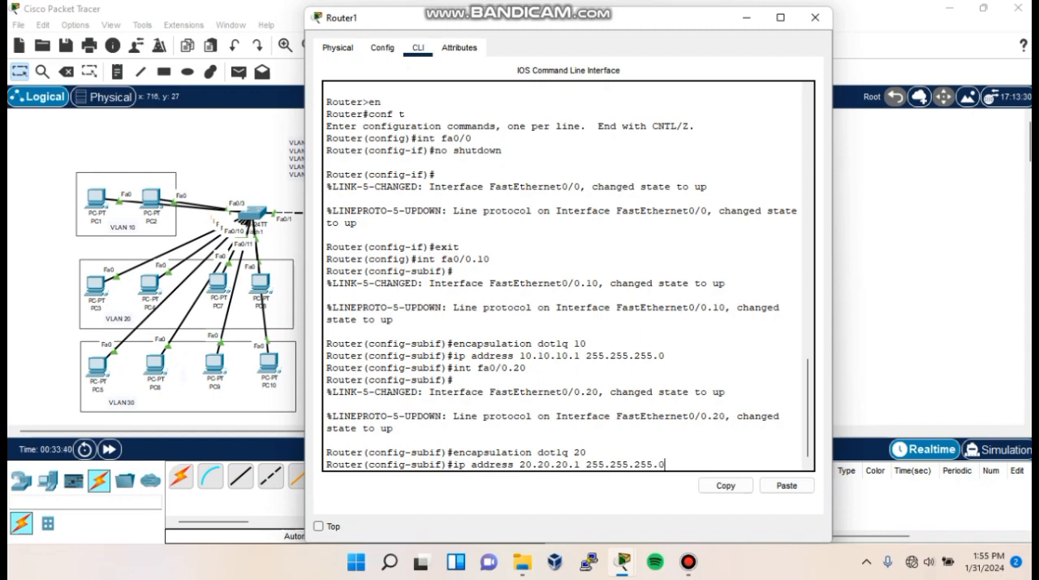
key(Return)
- Create subinterface fa0/0.30 on Router1 with dot1q encapsulation for VLAN 30
text(int)
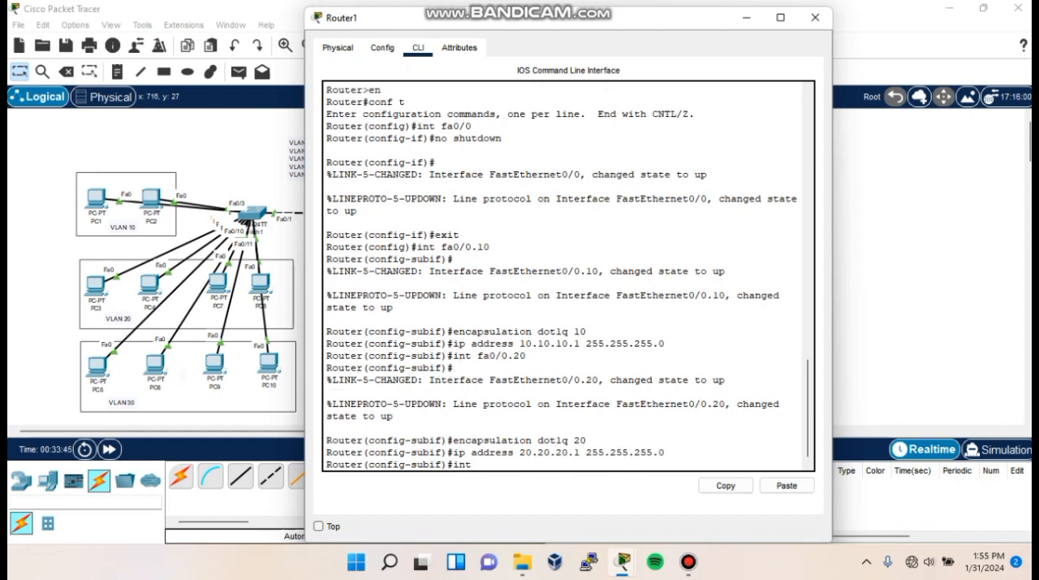
text( fa0/0.30)
key(Return)
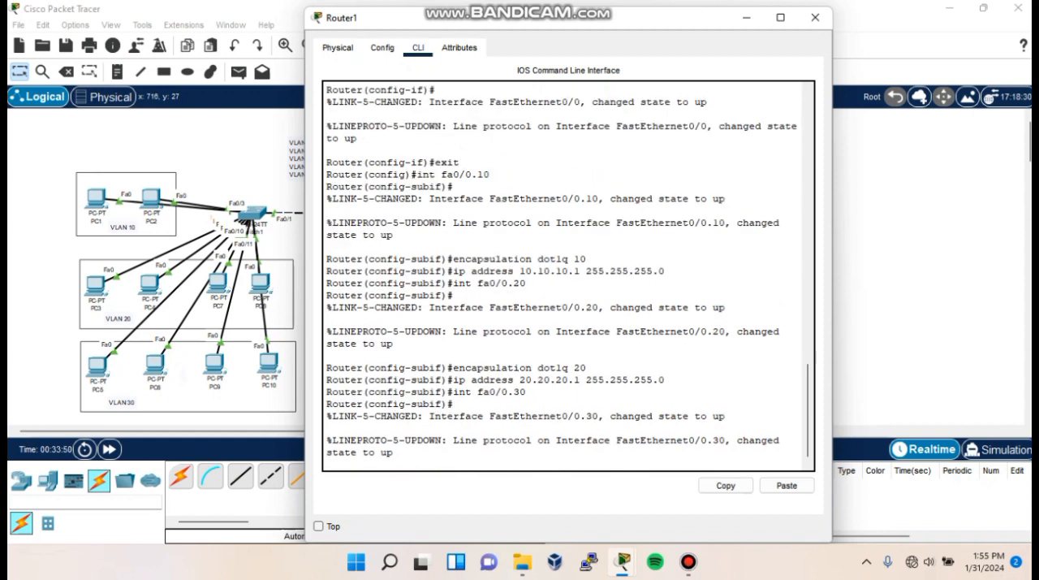
text(encapsulation)
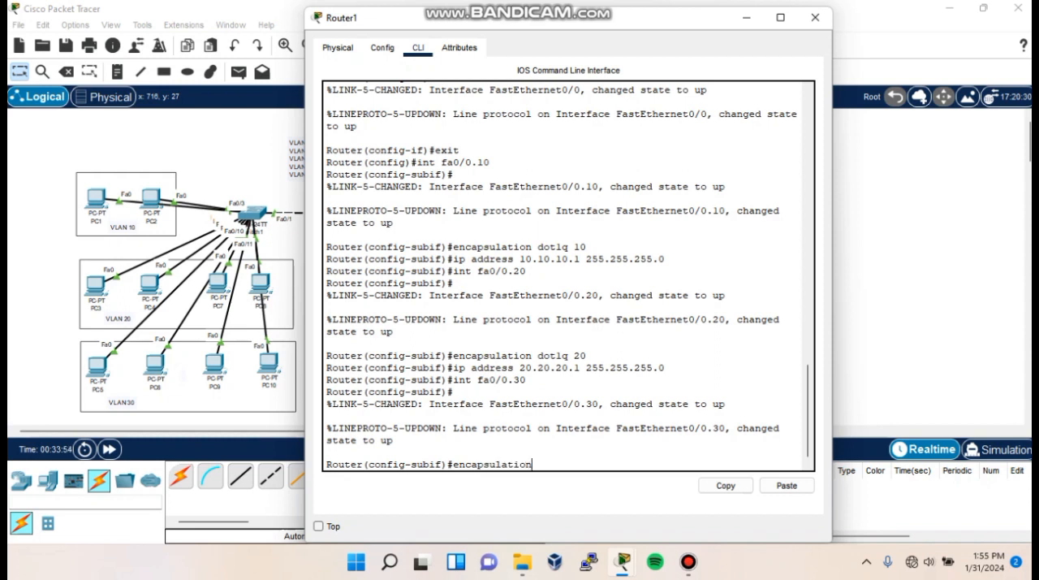
text( dot1q 30)
key(Return)
- Assign IP address 30.30.30.1 with mask 255.255.255.0 to subinterface fa0/0.30
text(ip a)
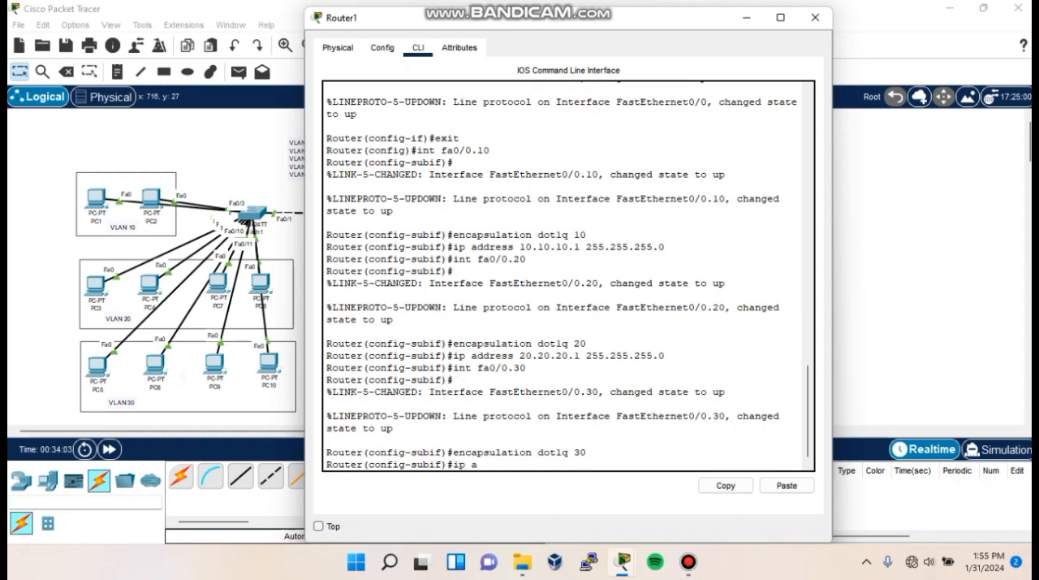
text(ddress 30.30.30.1 255.)
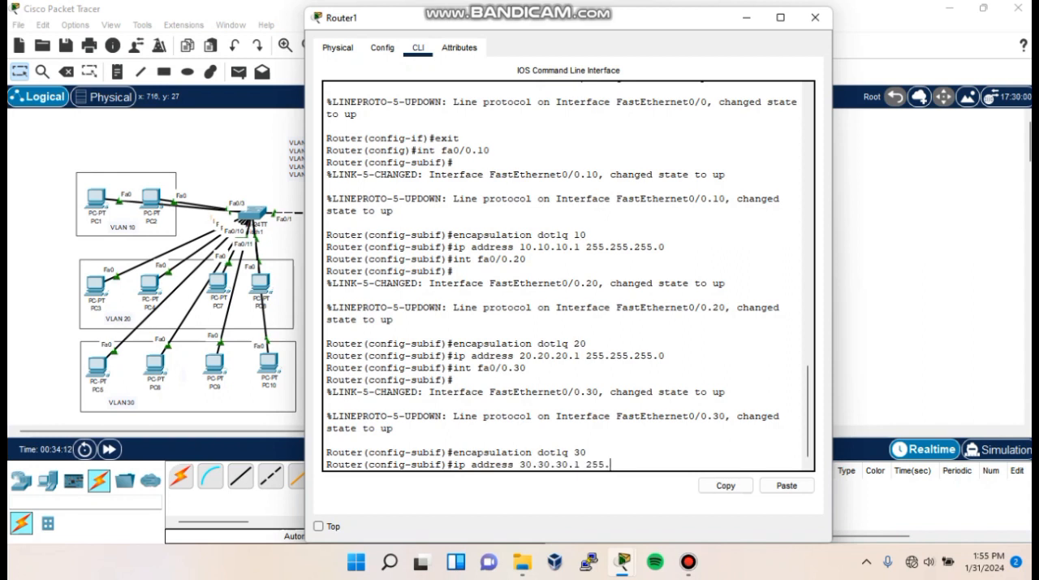
text(255.255.0)
key(Return)
- Create subinterface fa0/0.40 on Router1 with dot1q encapsulation for VLAN 40
text(int fa0/0.40)
key(Return)
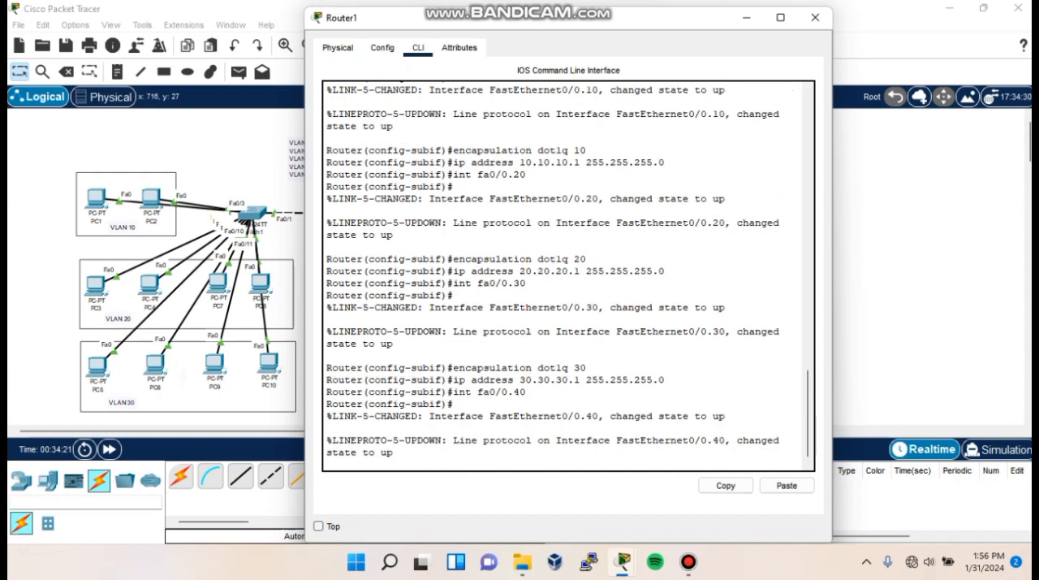
text(encapsulation dot1q 40)
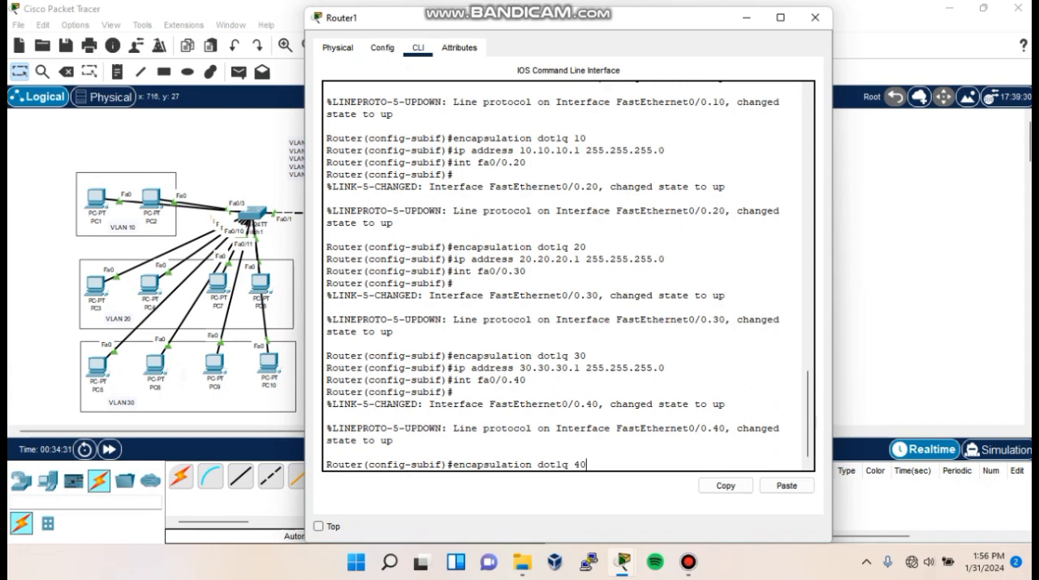
key(Return)
- Assign IP address 40.40.40.1 with mask 255.255.255.0 to subinterface fa0/0.40
text(ip address 40.40.40.)
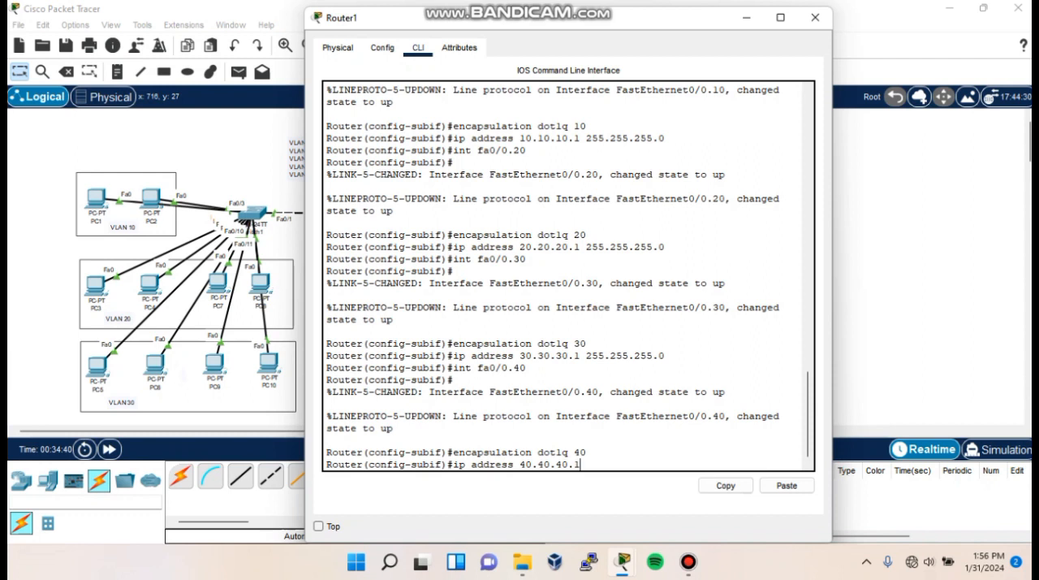
text(1 255.255.255.0)
key(Return)
- Create subinterface fa0/0.50 on Router1 with dot1q encapsulation for VLAN 50
text(int fa0/0.50)
key(Return)
text(encapsulation dot1q 50)
key(Return)
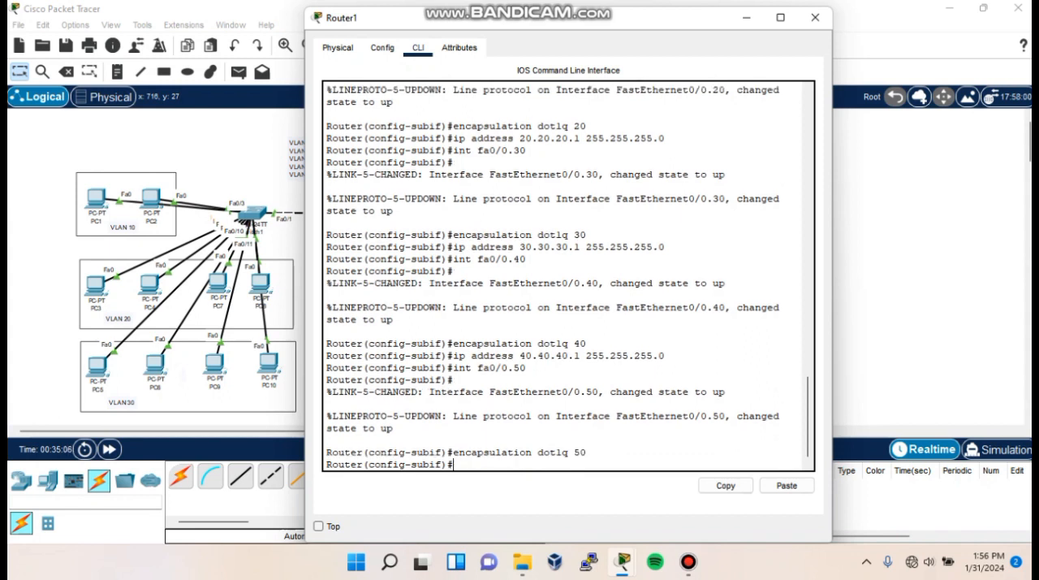
- Display Router1's brief IP interface summary from configuration mode and examine the fa0/0 interface and its subinterfaces
text(do show ip int b)
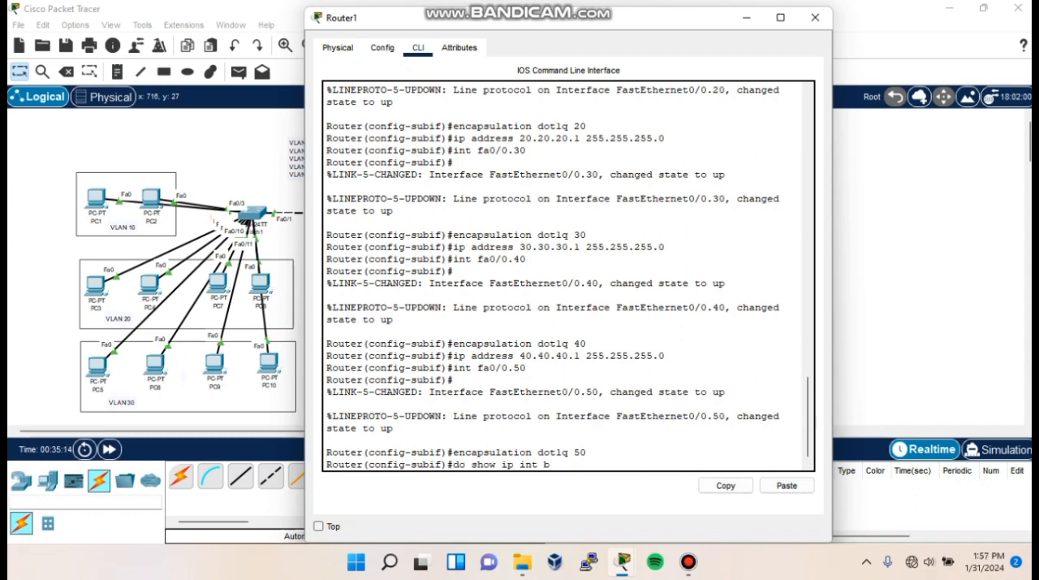
text(rief)
key(Return)
drag(327, 374, 780, 429)
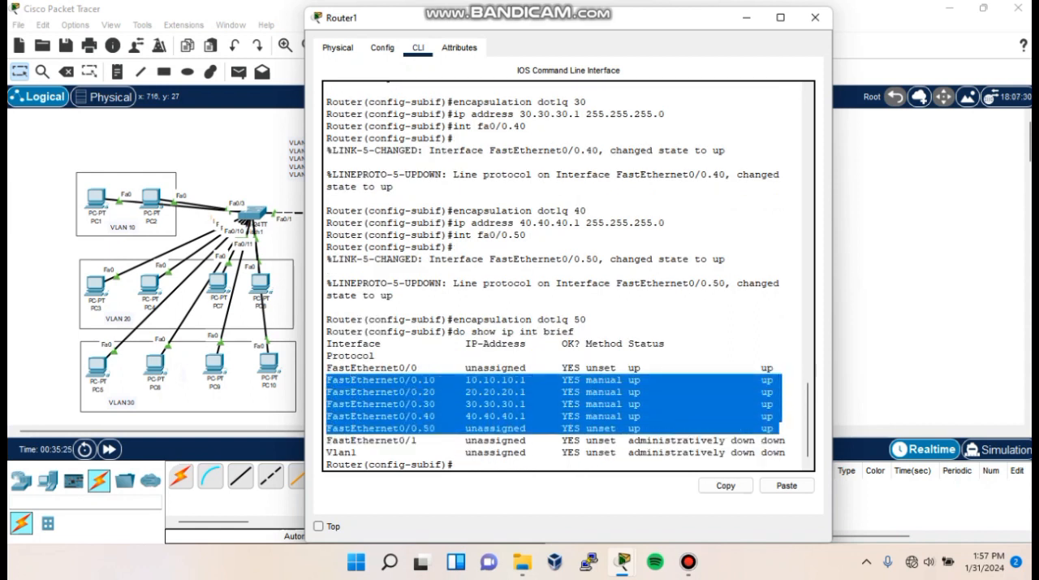
drag(326, 367, 778, 368)
click(677, 416)
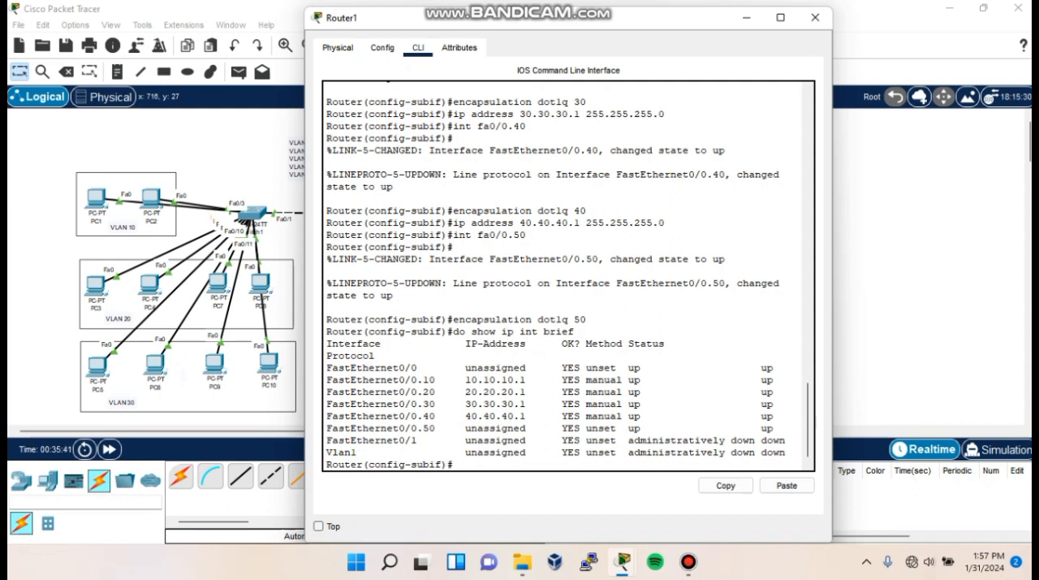
- Leave subinterface configuration and create DHCP pool vlan10 with network 10.10.10.0 and mask 255.255.255.0
text(exit)
key(Return)
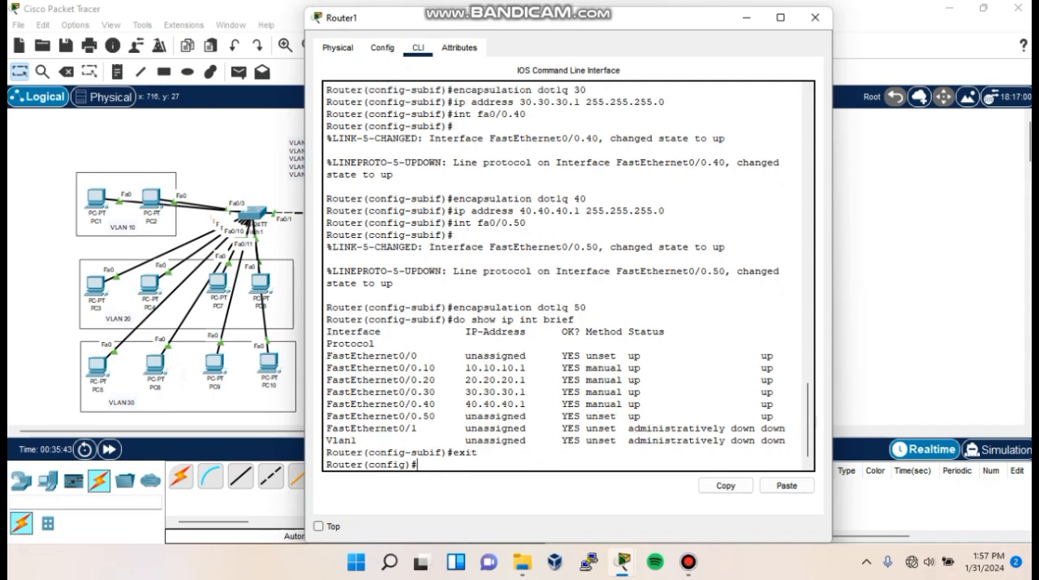
text(i)
text(dhcp pool vlan10)
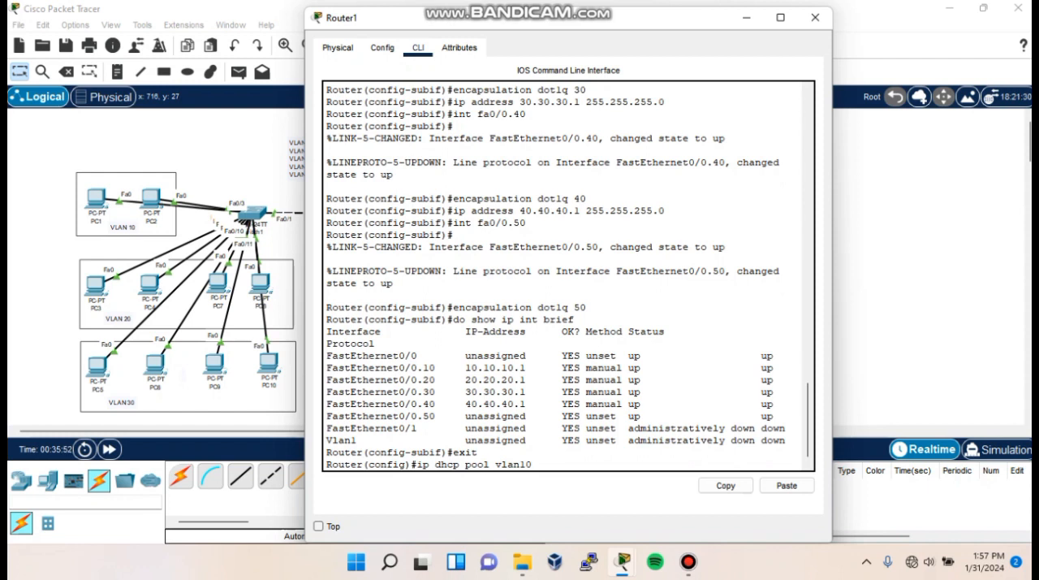
key(Return)
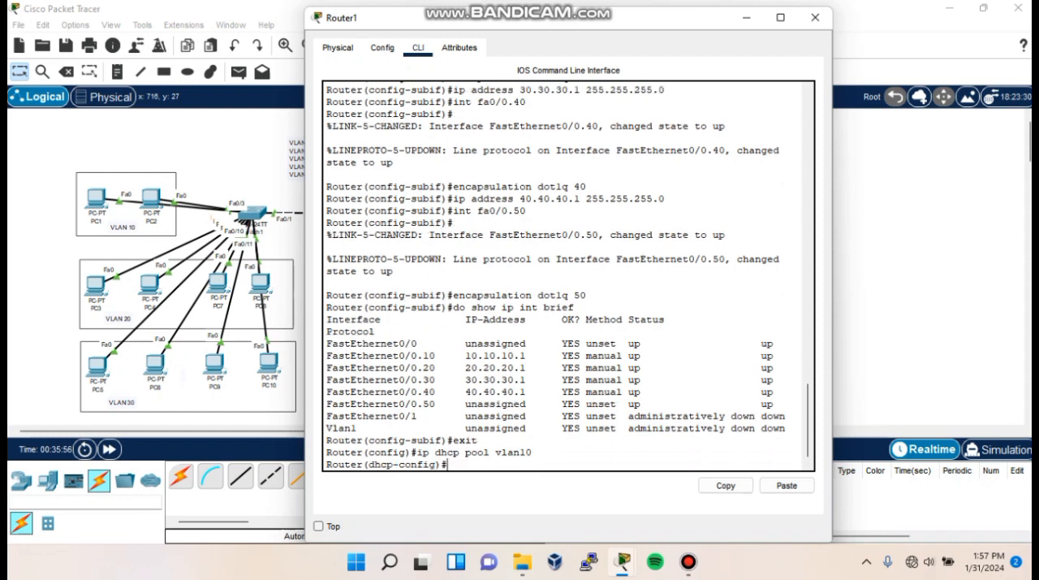
text(network 10.10.10.0 255.255.255.)
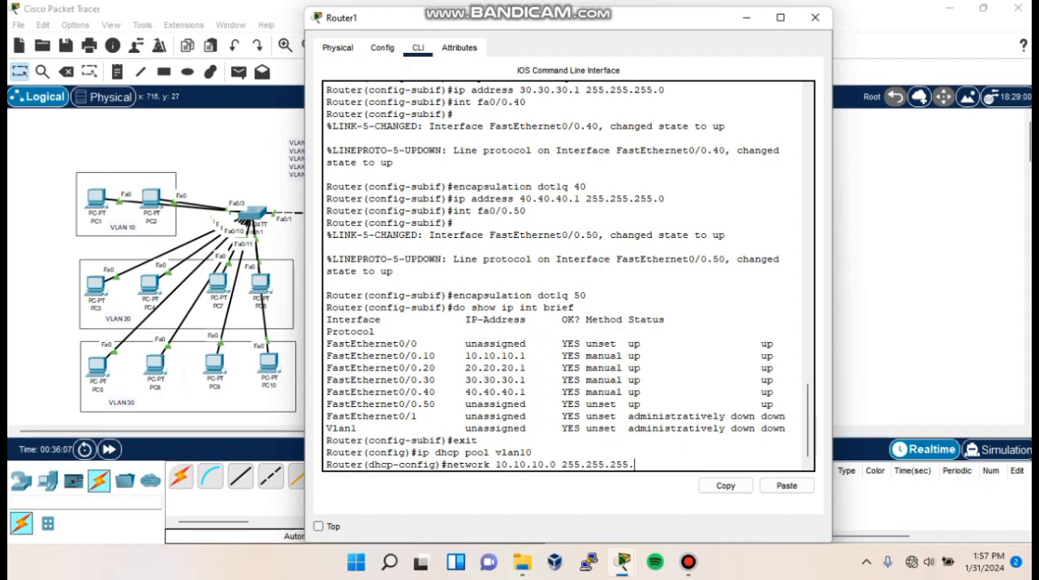
text(0)
key(Return)
- Set default router 10.10.10.1 and DNS server 8.8.8.8 for pool vlan10, returning to global configuration mode
text(default-router)
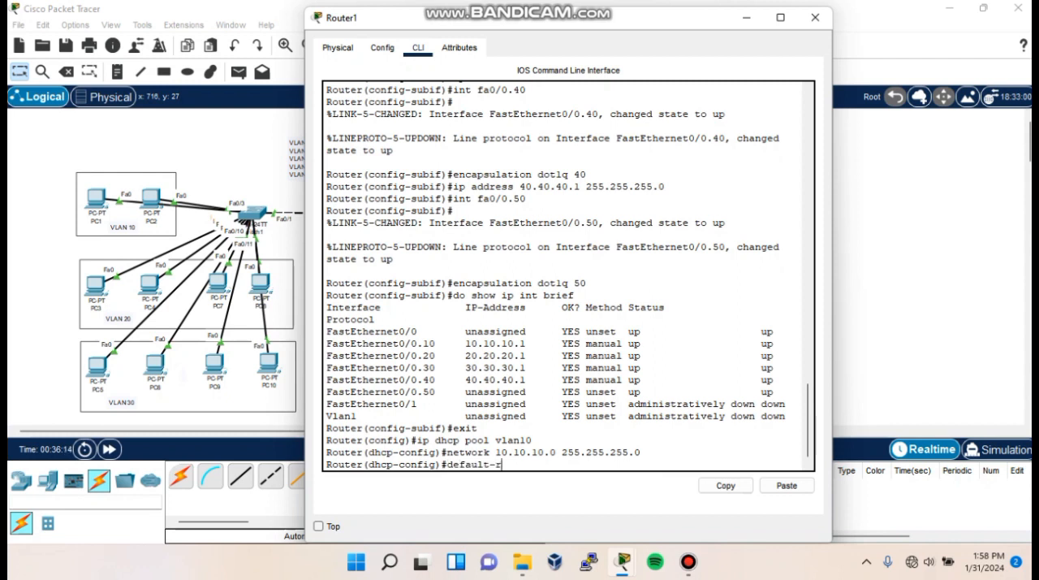
text( 10.10.10.1)
key(Return)
text(dns-server 8.8.8.8)
key(Return)
text(exit)
key(Return)
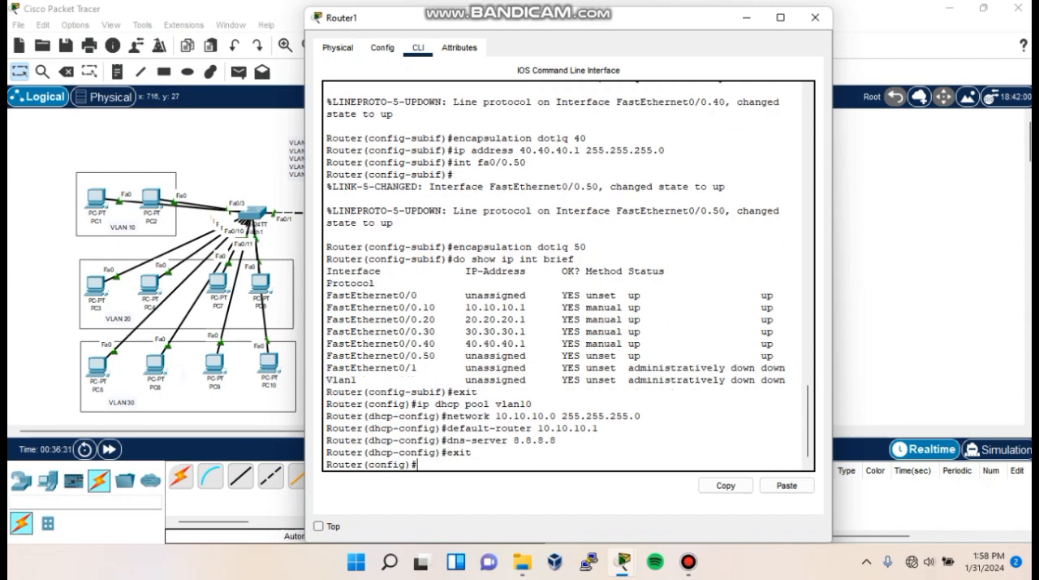
- Create DHCP pool vlan20 on Router1 with network 20.20.20.0 and mask 255.255.255.0
text(ip dh)
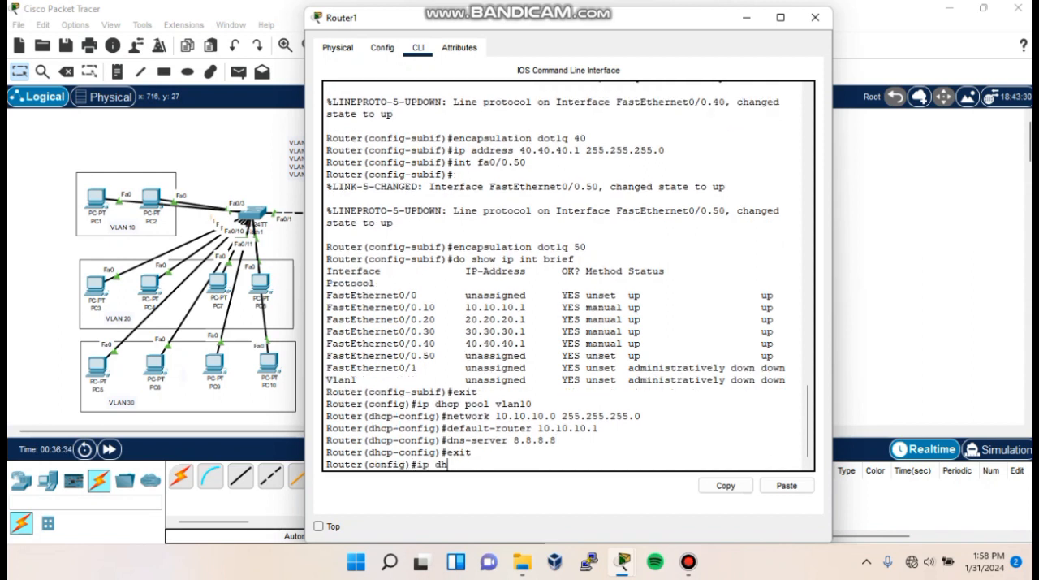
text(cp pool vlan20)
key(Return)
text(network 20.20.20.20)
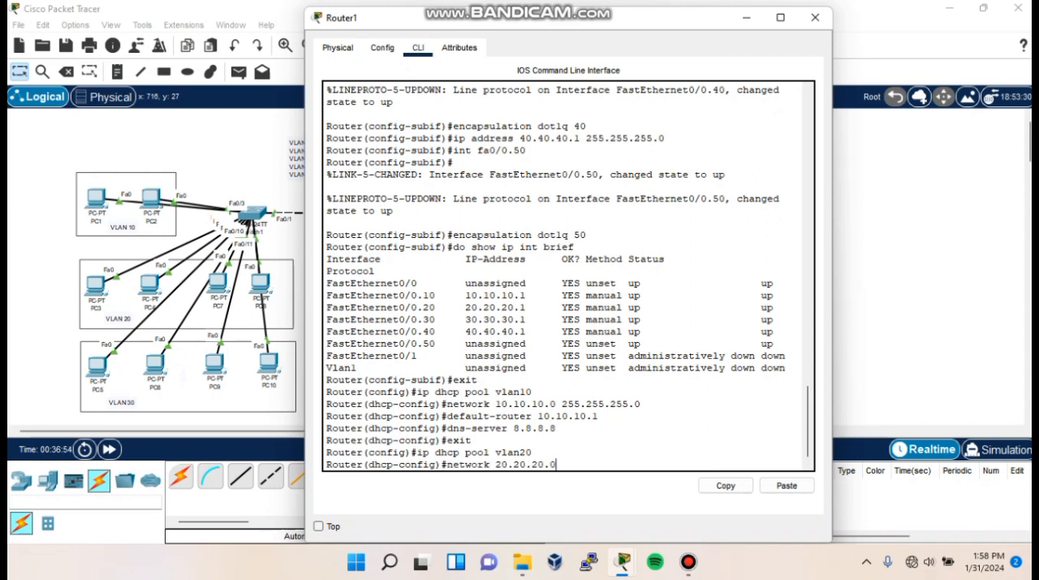
text( 255.255.255.0)
key(Return)
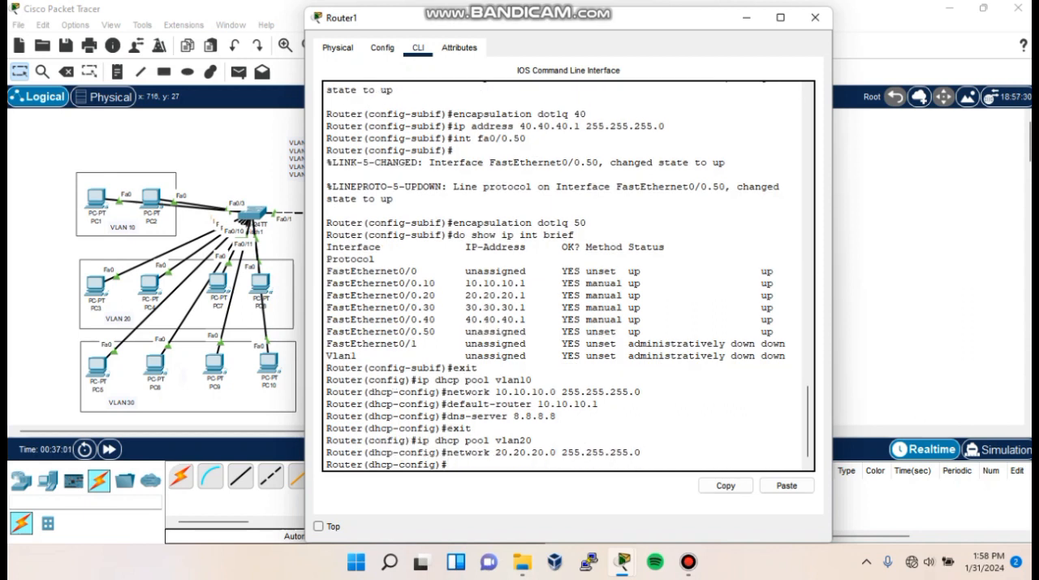
- Set default router 20.20.20.1 and DNS server 8.8.8.8 for pool vlan20, returning to global configuration mode
text(default-router 20.20.20.1)
key(Return)
text(dns-server 8.8.8.8)
key(Return)
text(exit)
key(Return)
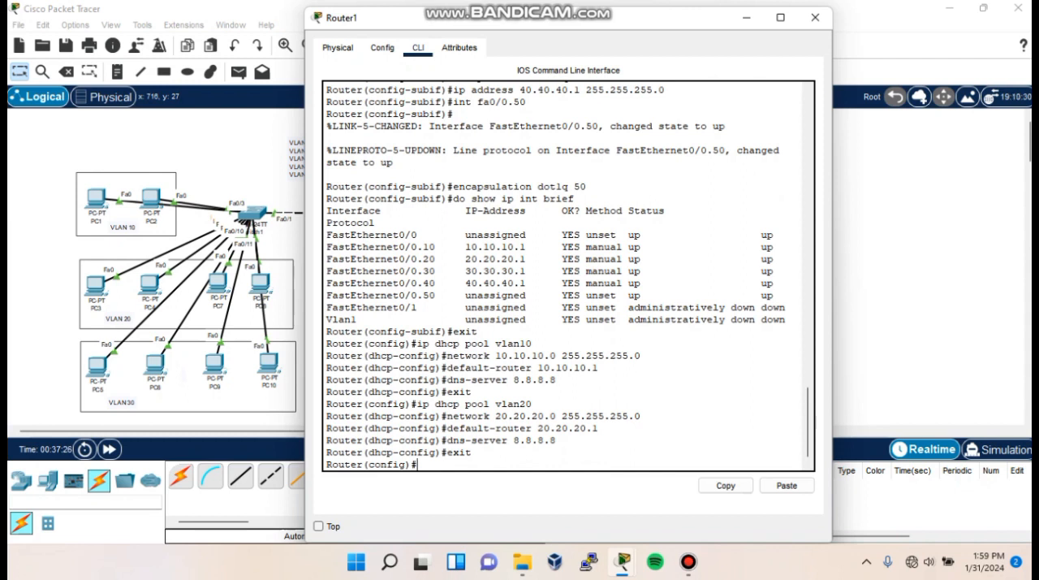
- Create DHCP pool vlan30 on Router1 with network 30.30.30.0 and mask 255.255.255.0
text(ip dhcp pool vlan30)
key(Return)
text(network 30.30.30.0)
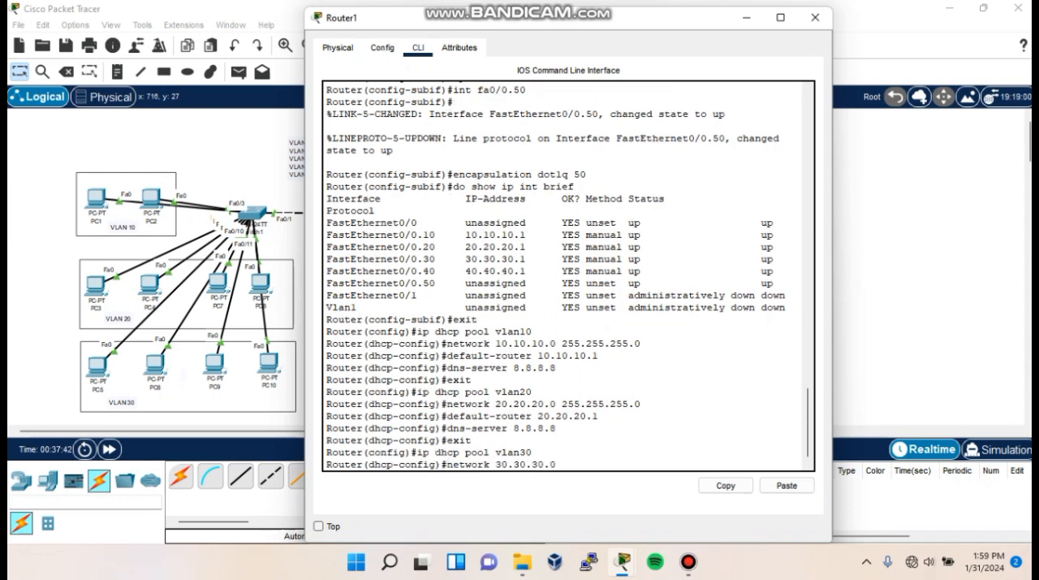
text( 255.255.255.0)
key(Return)
- Set default router 30.30.30.1 and DNS server 8.8.8.8 for pool vlan30, returning to global configuration mode
text(d)
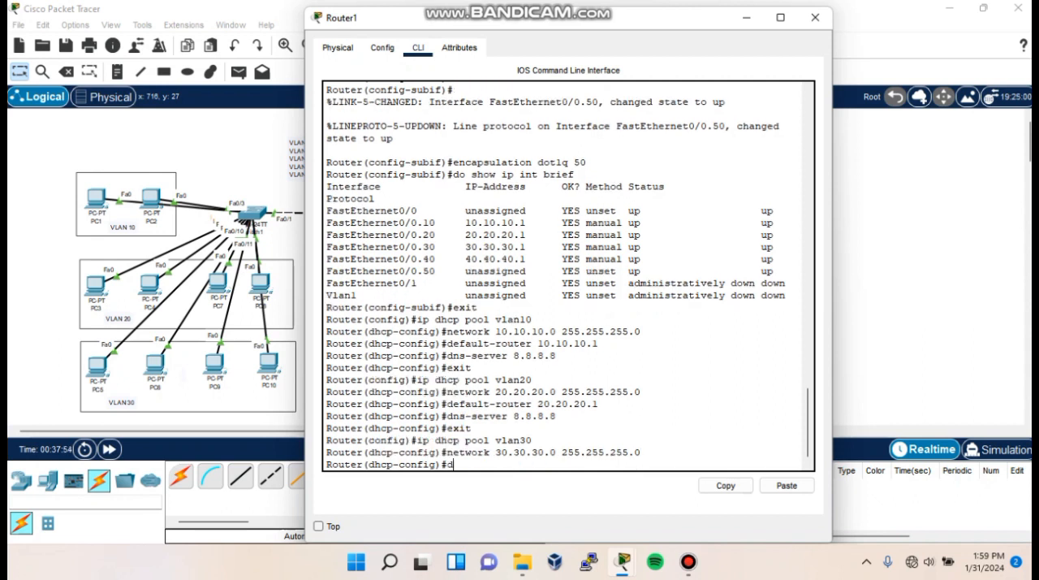
text(efault-router 30.30.30.1)
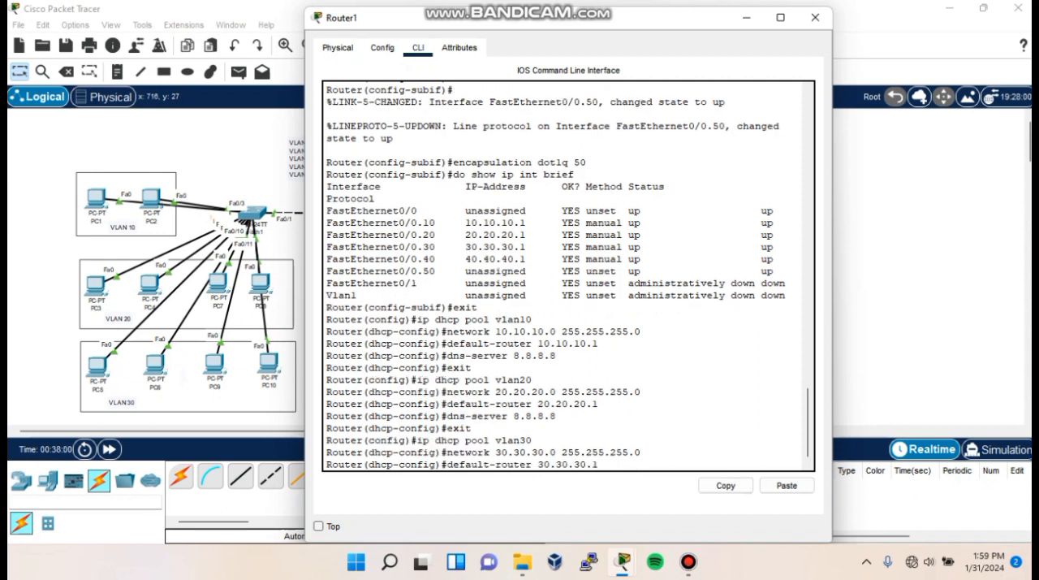
key(Return)
text(dns-server 8.8.8.8)
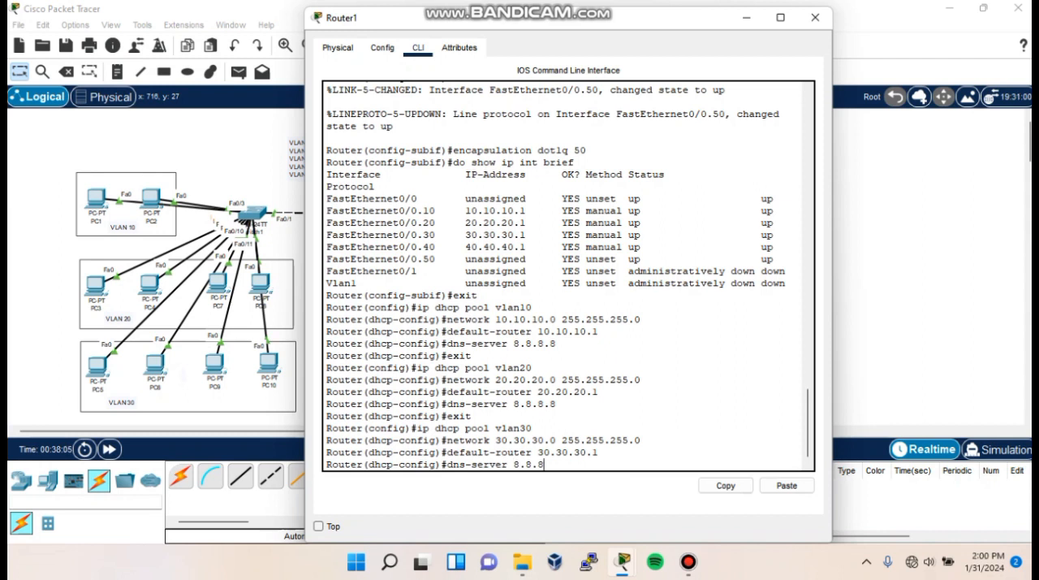
key(Return)
text(exit)
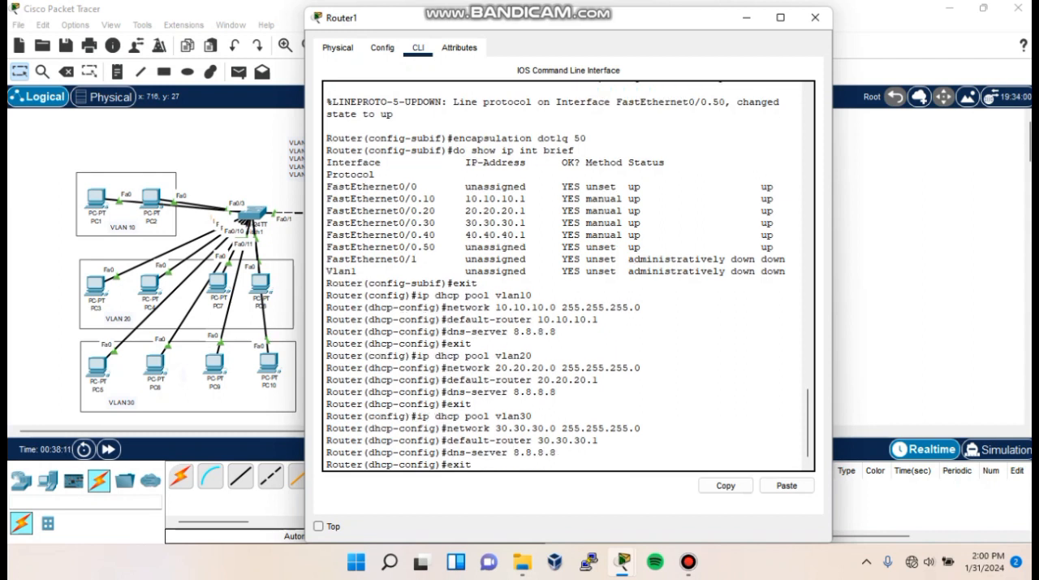
key(Return)
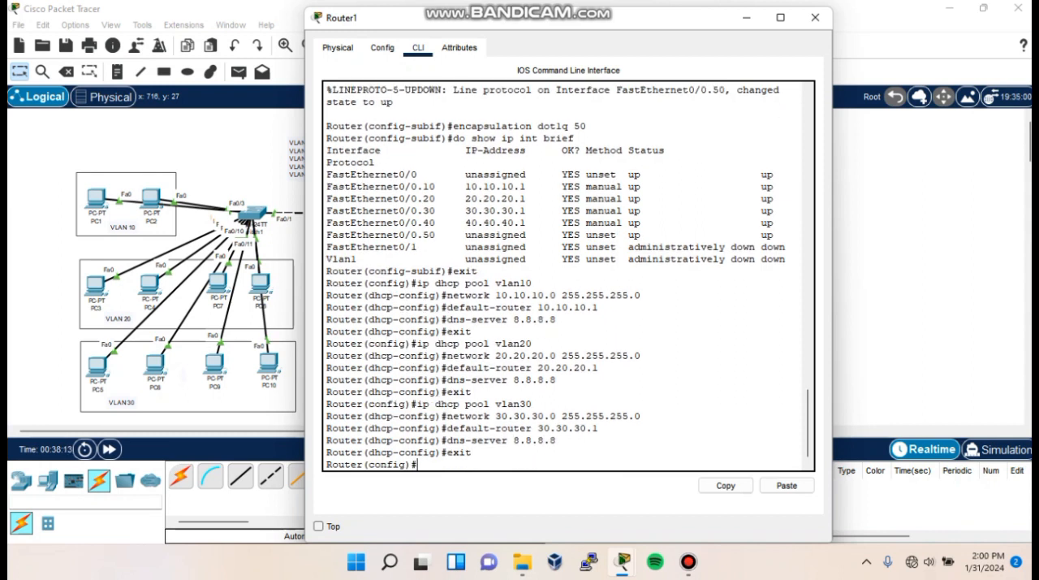
- Create DHCP pool vlan40 on Router1 with network 40.40.40.0 and mask 255.255.255.0
text(ip dhcp pool vlan40)
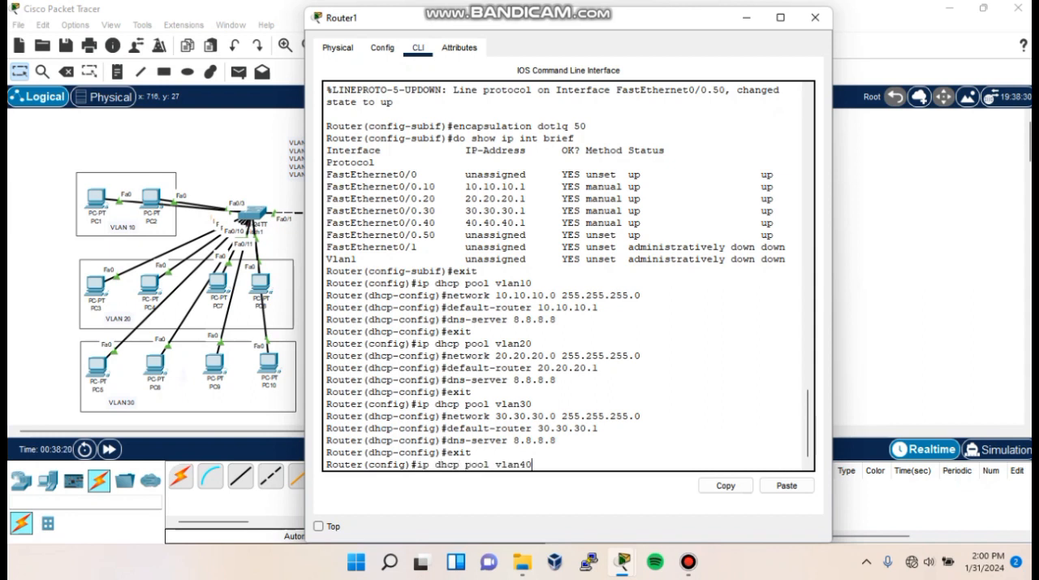
key(Return)
text(network 40.40.40.0 255.255.255.0)
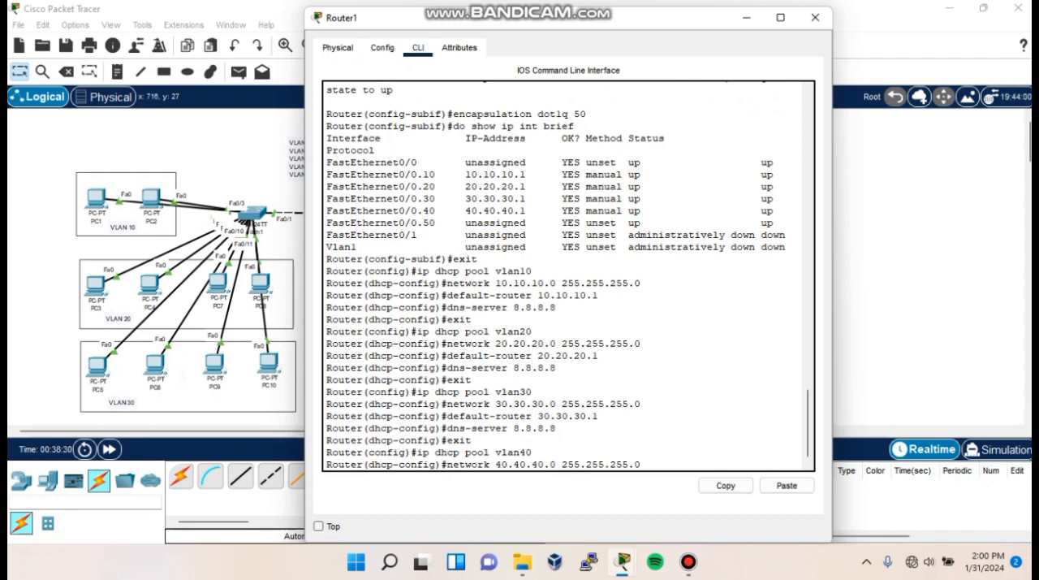
key(Return)
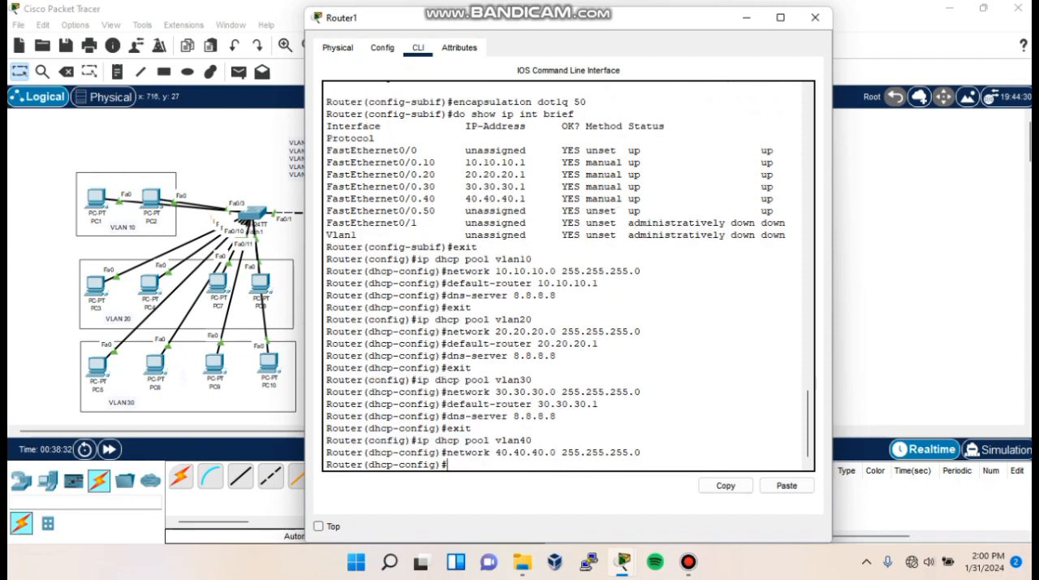
- Set default router 40.40.40.1 and DNS server 8.8.8.8 for pool vlan40, returning to global configuration mode
text(default-router 40.40.40.1)
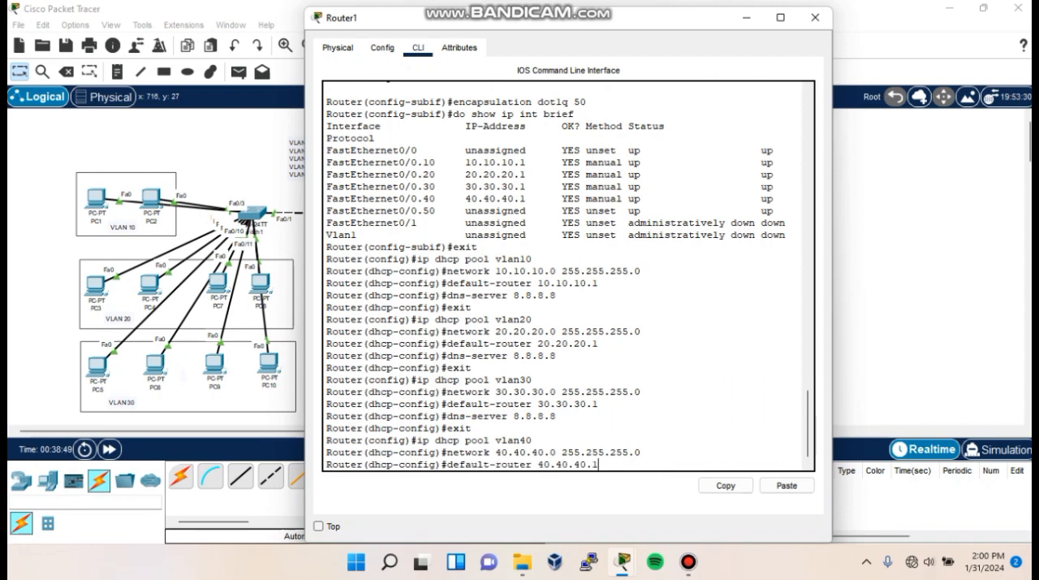
key(Return)
text(dns-server 8.8.8.8)
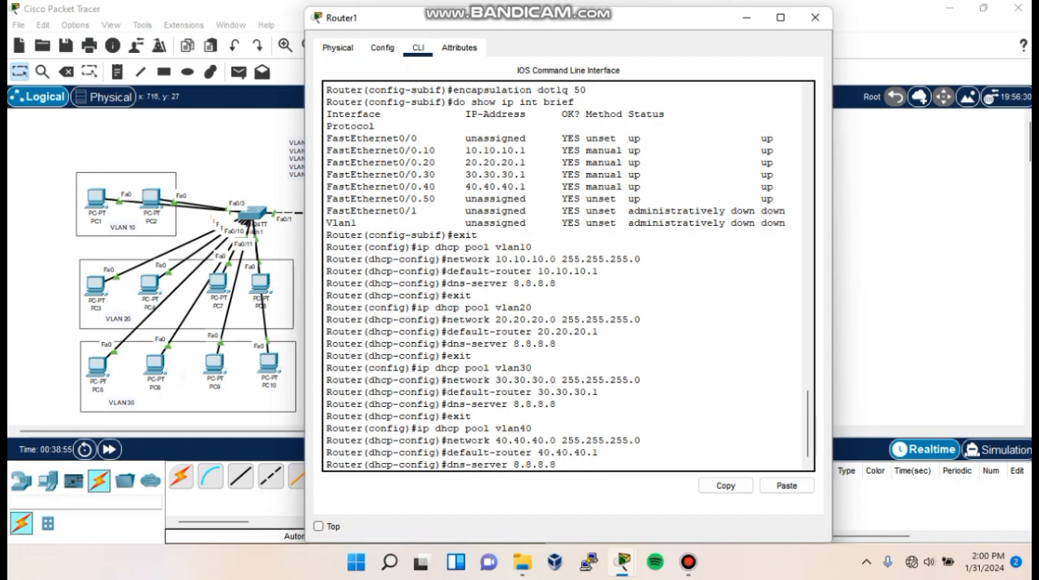
key(Return)
text(exit)
key(Return)
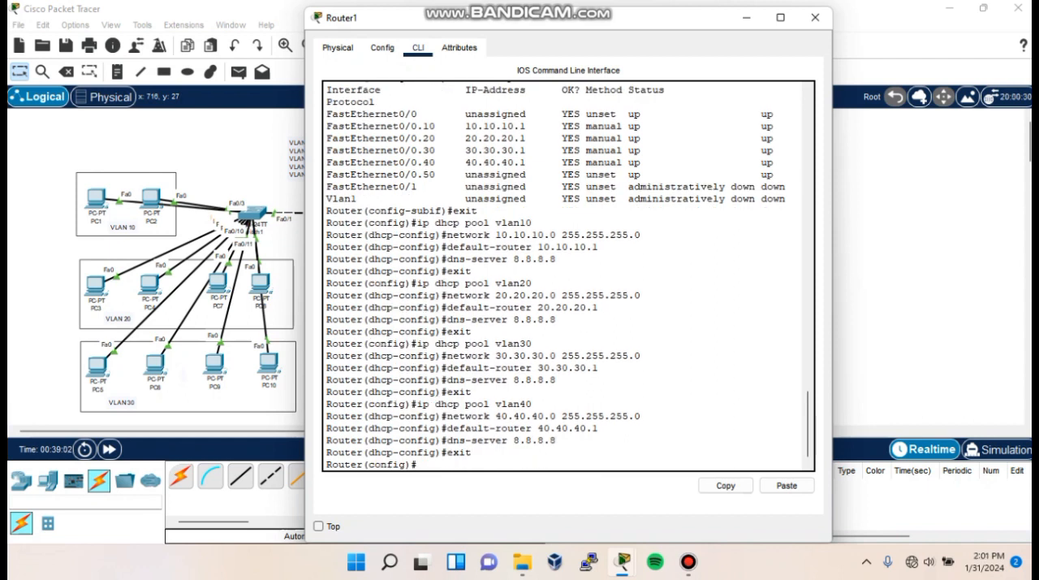
- Create DHCP pool vlan50 on Router1 with network 50.50.50.0 and mask 255.255.255.0
text(ip dhcp pool vlan50)
key(Return)
text(network 50.50.50.0 255.255.255.0)
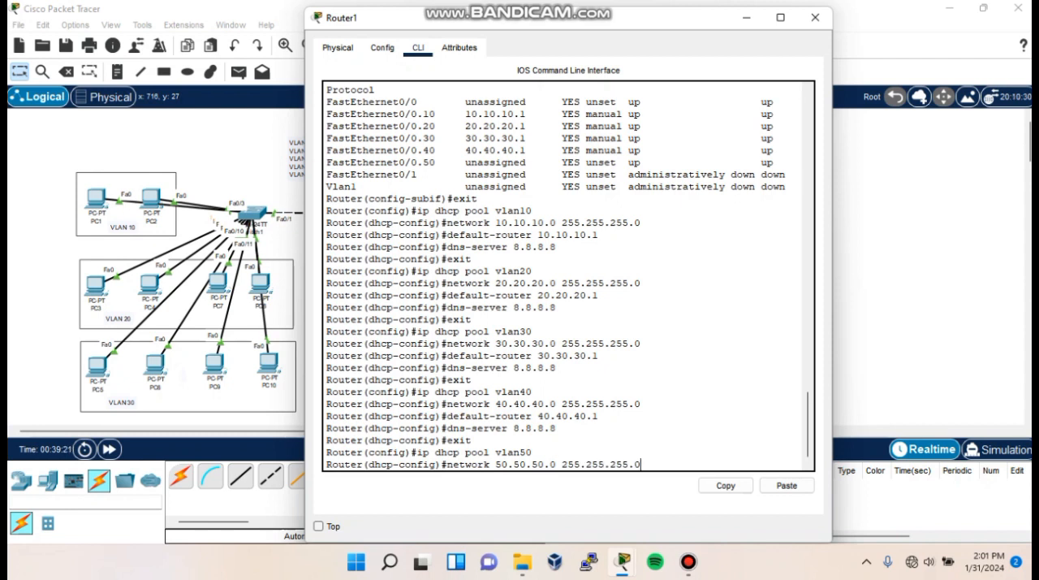
key(Return)
- Set default router 50.50.50.1 and DNS server 8.8.8.8 for pool vlan50, returning to global configuration mode
text(default)
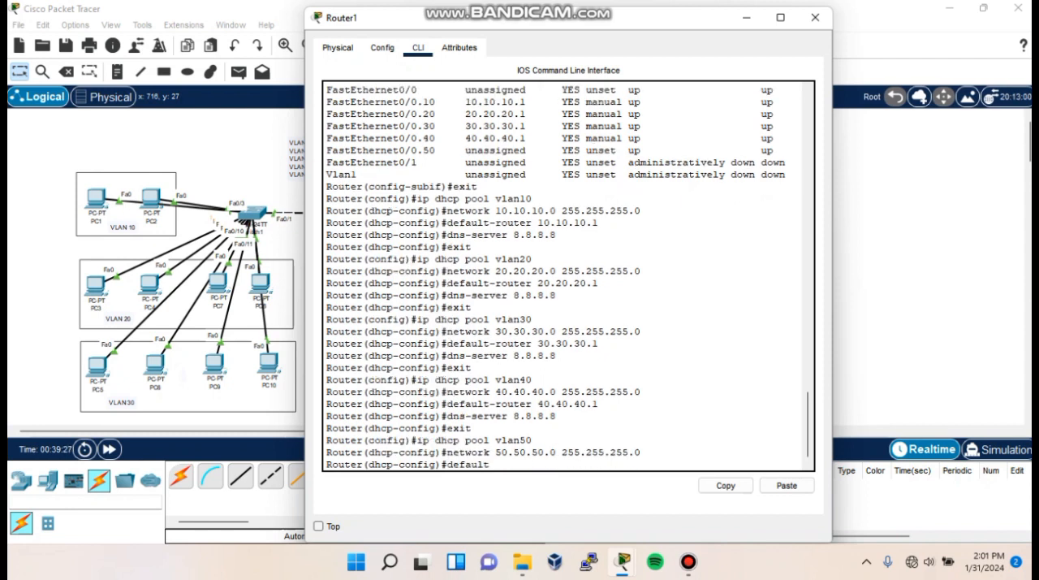
text(-router 50.50.50.1)
key(Return)
text(dns-server 8.8.8.8)
key(Return)
text(exit)
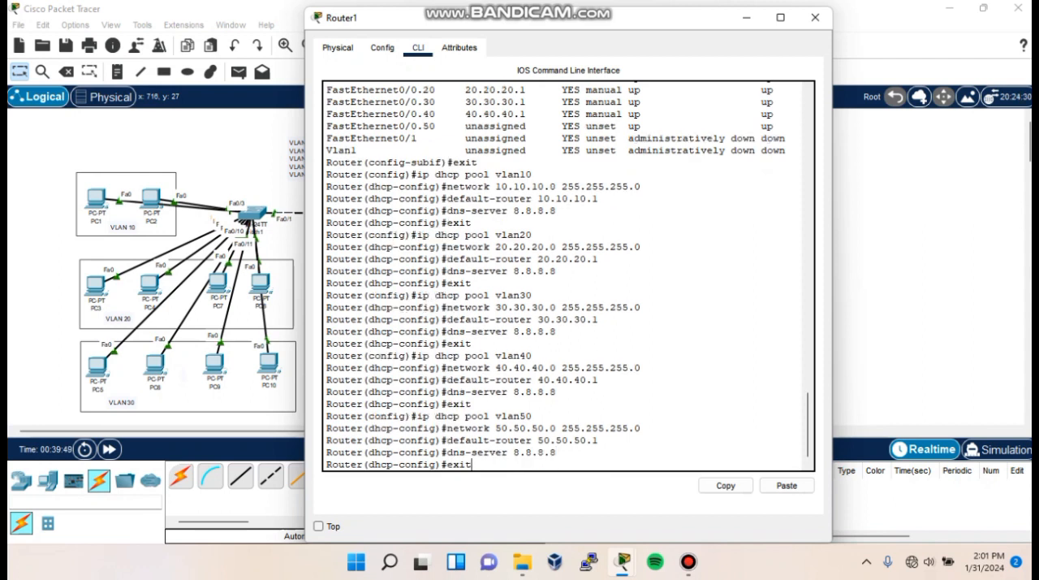
key(Return)
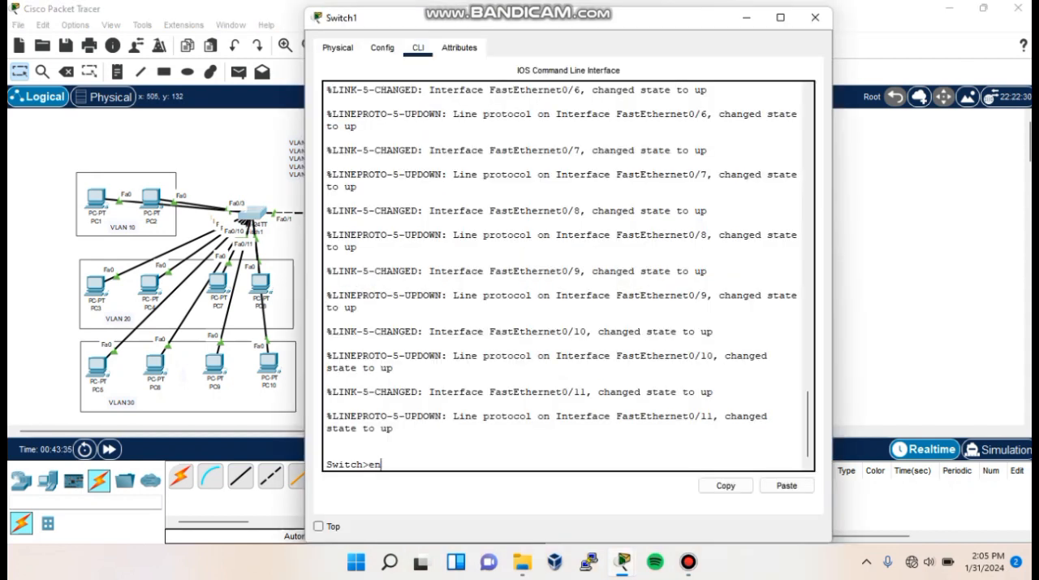
- Enter global configuration mode in Switch1's command-line interface
key(Return)
text(conf t)
key(Return)
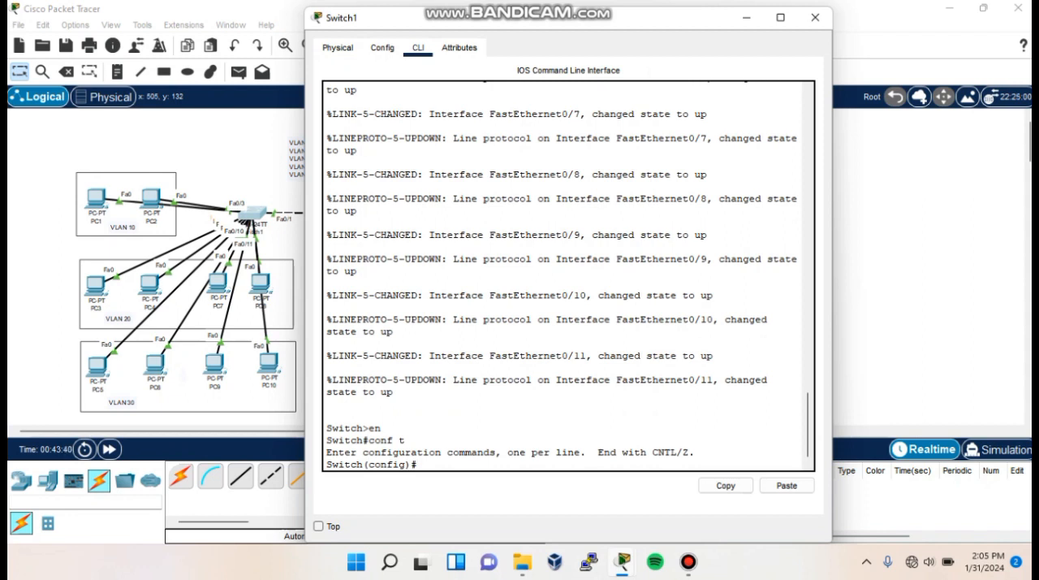
- Create VLANs 10, 20, 30, 40 and 50 on Switch1
text(vlan 10)
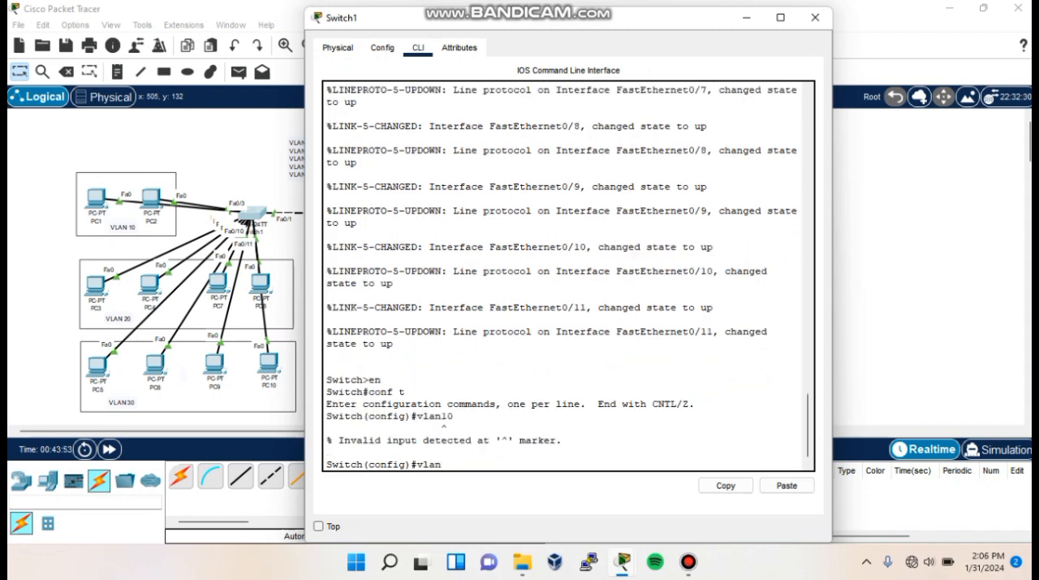
key(Return)
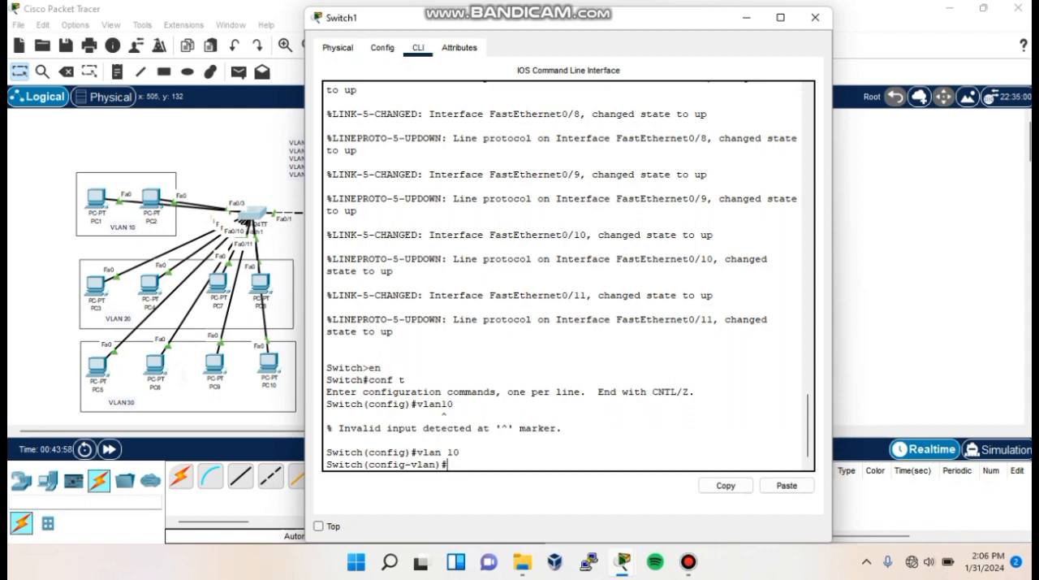
text(vlan 20)
key(Return)
text(vlan 30)
key(Return)
text(vlan 40)
key(Return)
text(vlan 50)
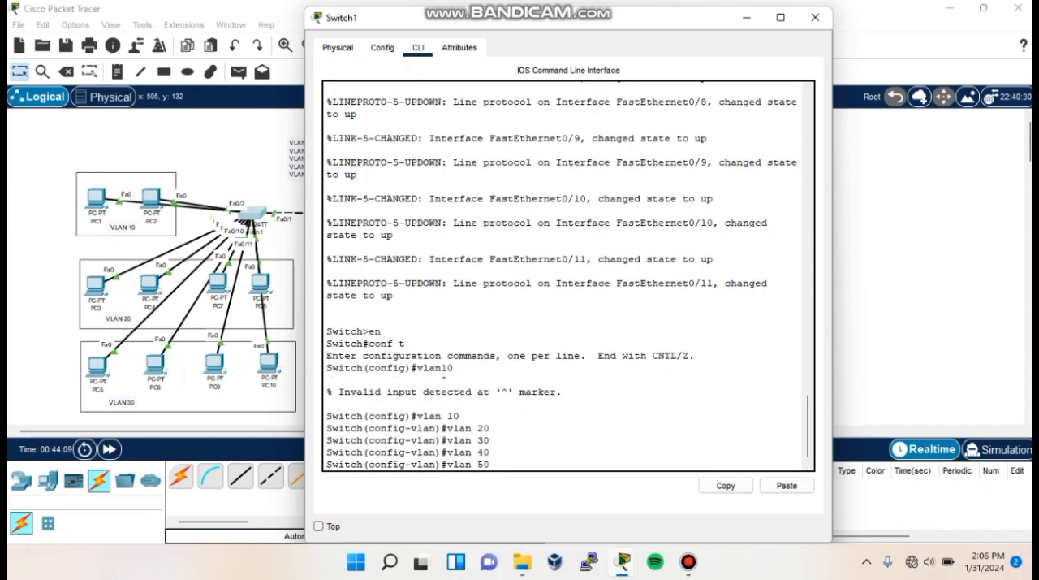
key(Return)
- Display Switch1's brief VLAN summary from configuration mode and examine the entries for VLANs 10 to 50
text(do show vlan brief)
key(Return)
drag(327, 355, 611, 403)
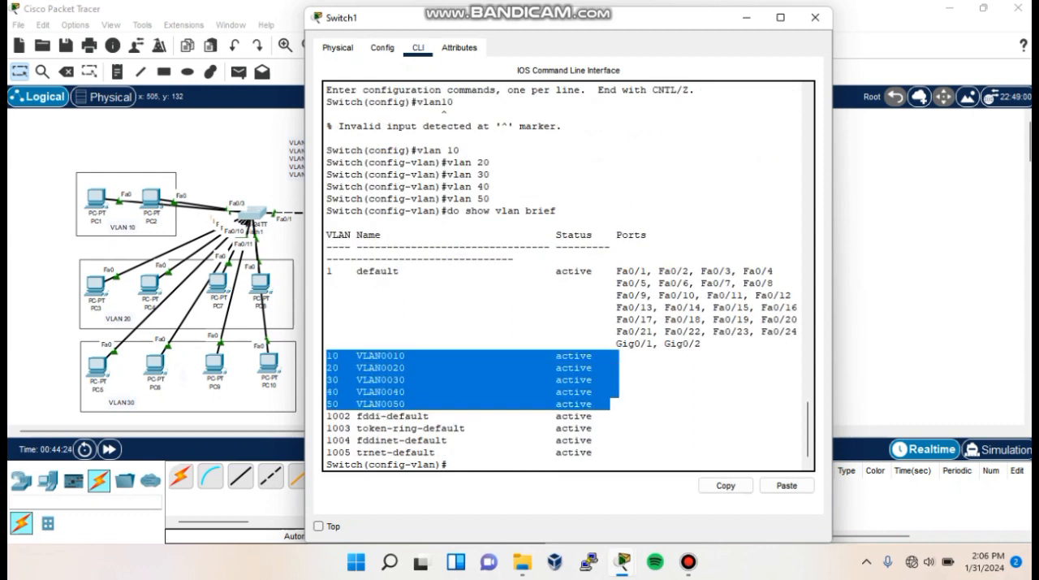
click(448, 464)
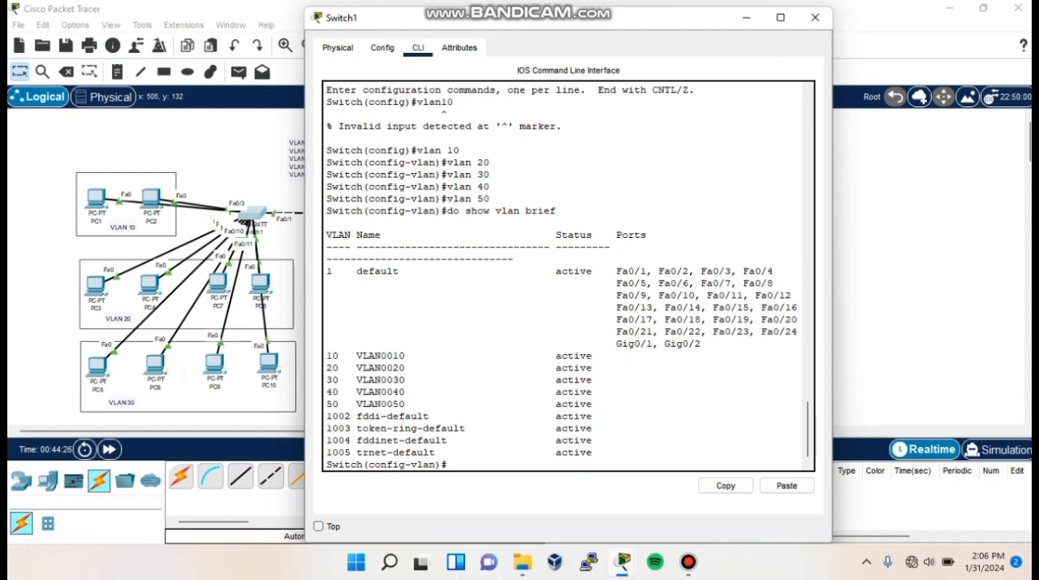
- Close Switch1's window and enter global configuration mode in Switch2's command-line interface
click(815, 17)
click(429, 215)
click(418, 48)
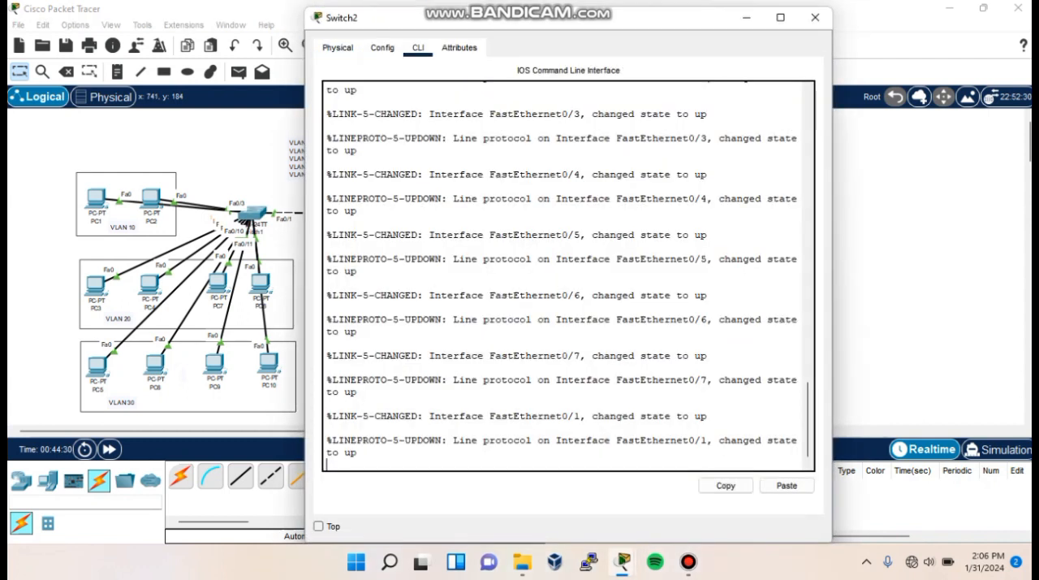
key(Return)
text(en)
key(Return)
text(conf)
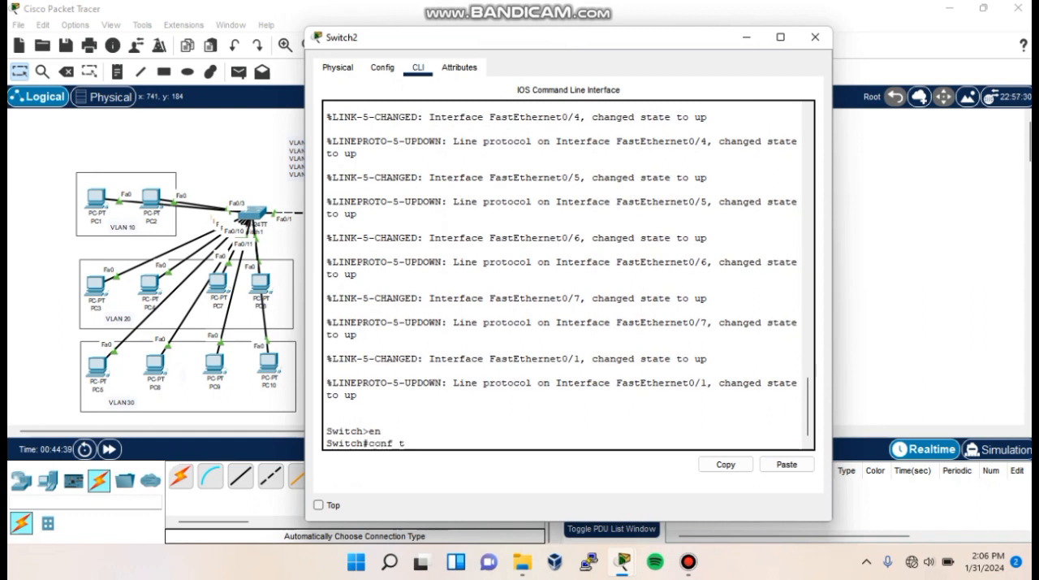
text( t)
key(Return)
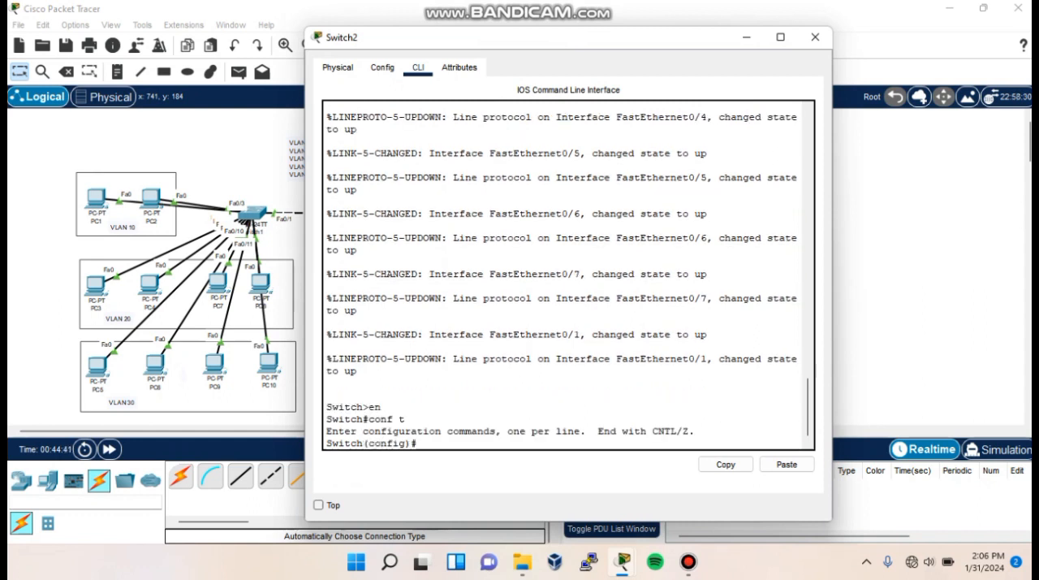
- Create VLANs 10, 20, 30, 40 and 50 on Switch2
text(vlan 10)
key(Return)
text(vlan)#vla)
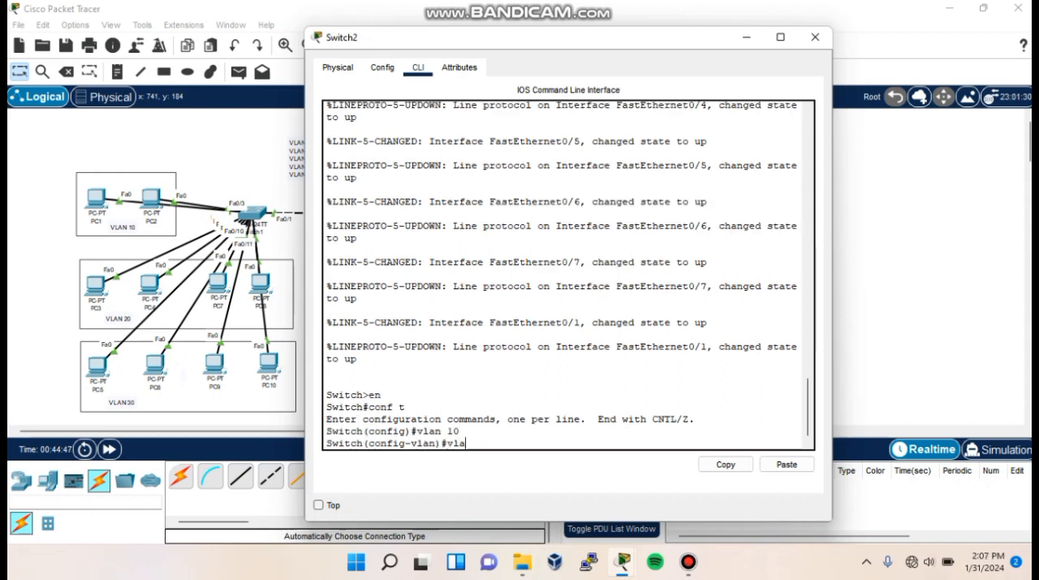
text(n 20)
key(Return)
text(vlan 30)
key(Return)
text(vlan 40)
key(Return)
text(vlan 50)
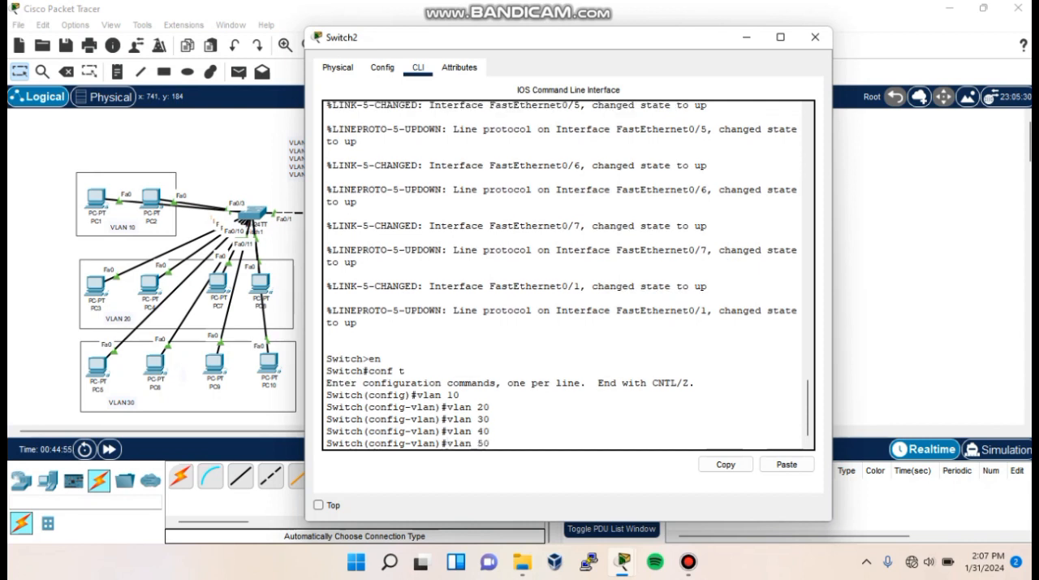
- Open Switch3's command-line interface and enter global configuration mode
click(553, 207)
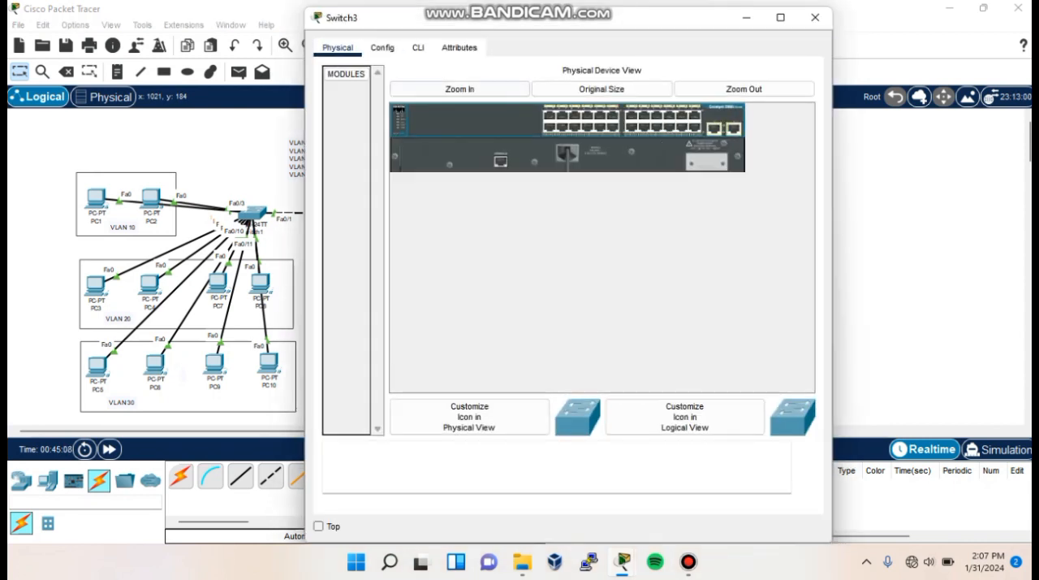
click(418, 48)
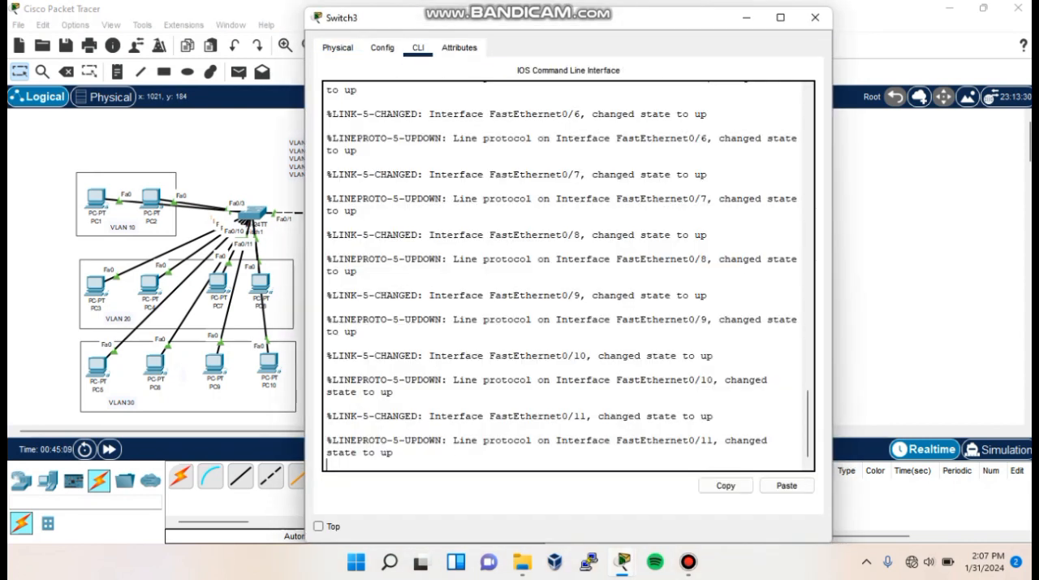
key(Return)
text(en)
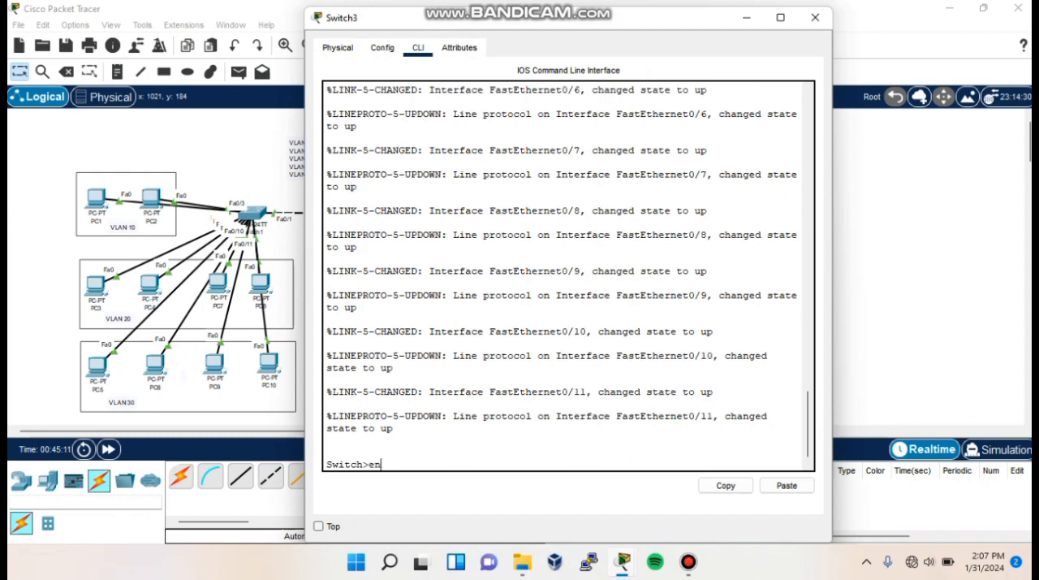
key(Return)
text(conf t)
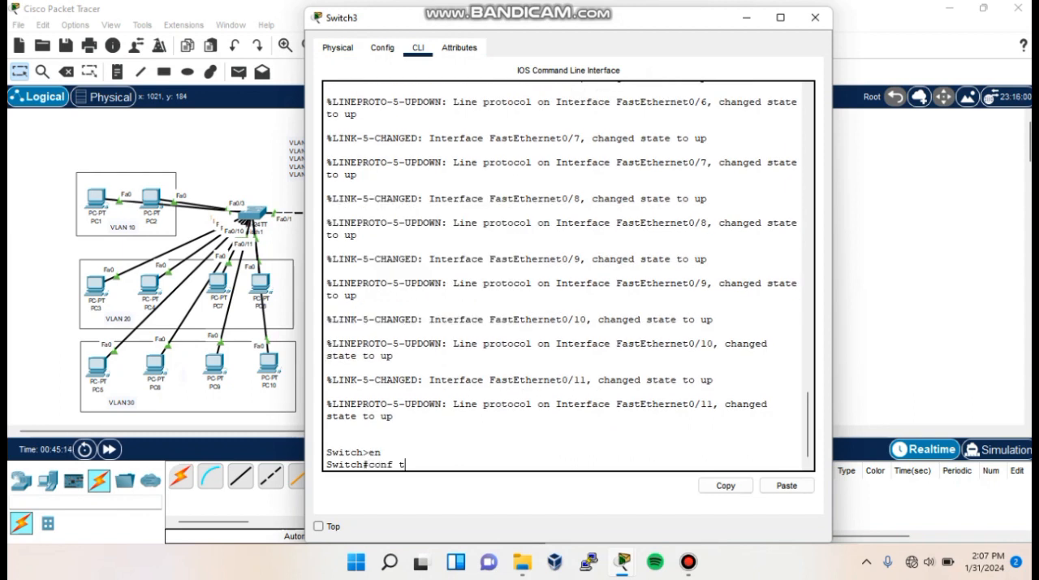
key(Return)
- Create VLANs 10, 20, 30, 40 and 50 on Switch3
text(vlan 10)
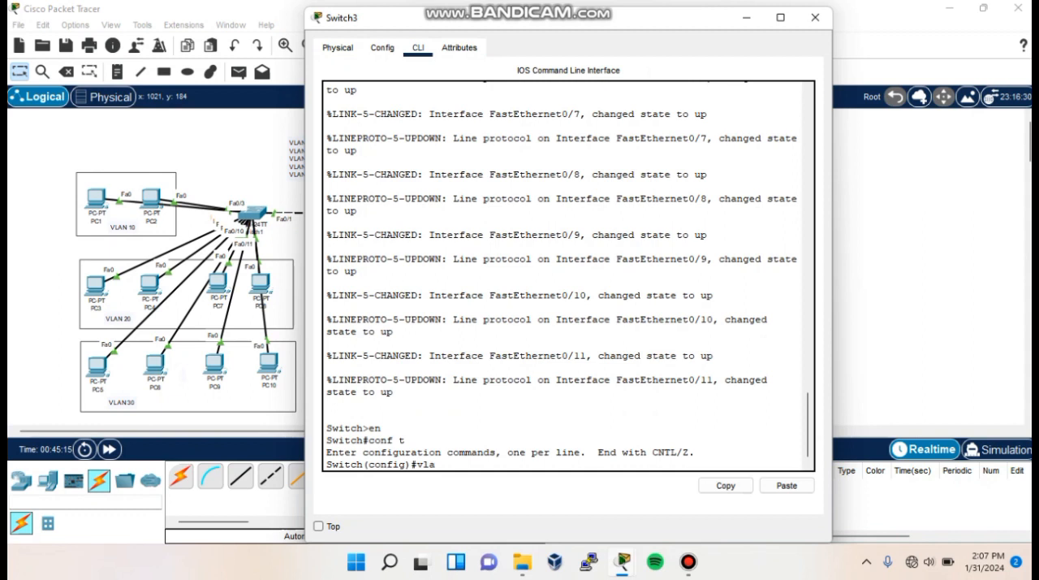
key(Return)
text(vlan 20)
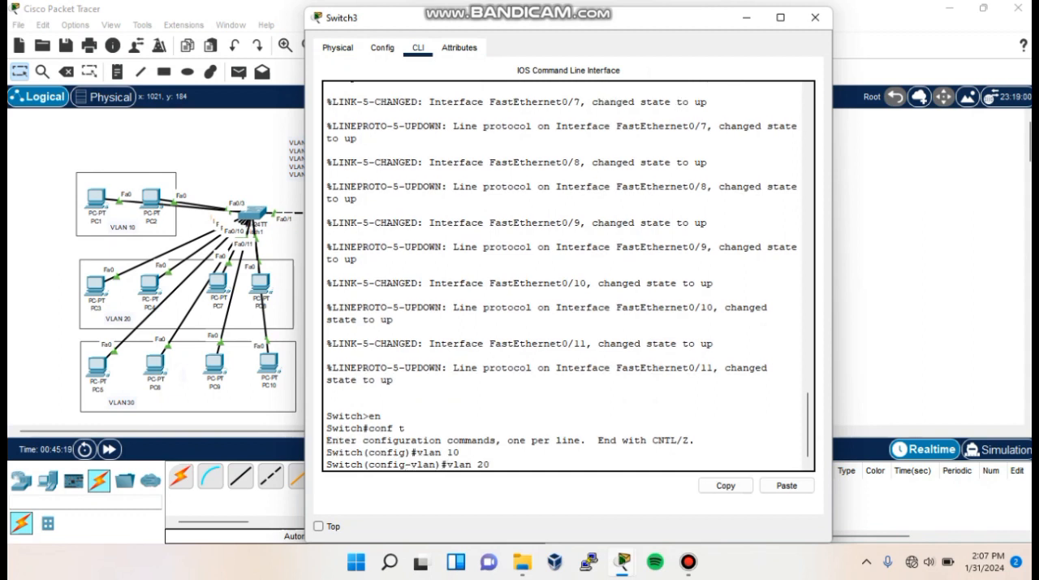
key(Return)
text(vlan 30)
key(Return)
text(vlan 40)
key(Return)
text(vlan 50)
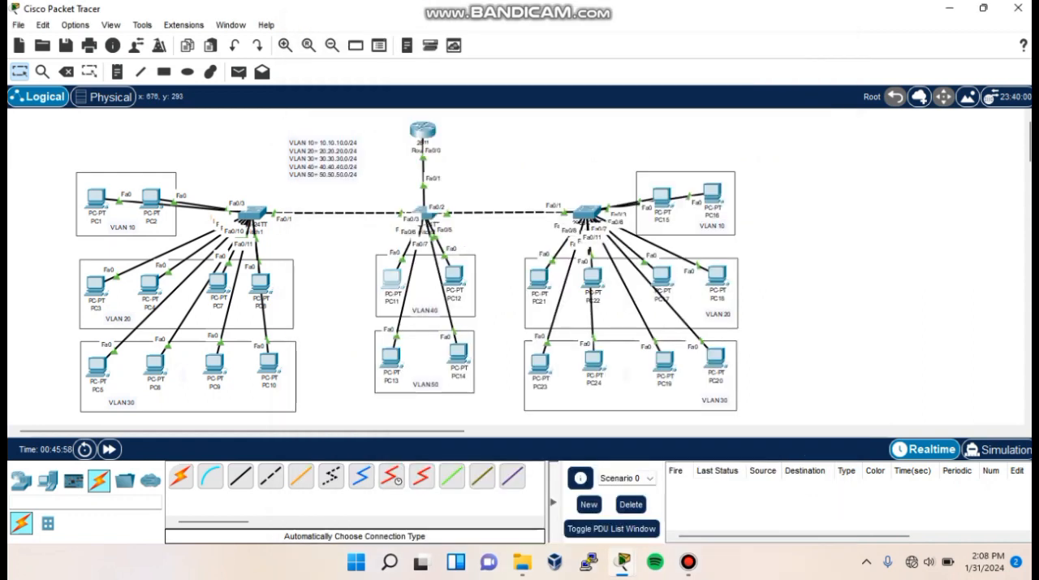
- Shift PC11 and PC12 slightly closer together inside the VLAN 40 box
drag(402, 283, 453, 278)
click(463, 282)
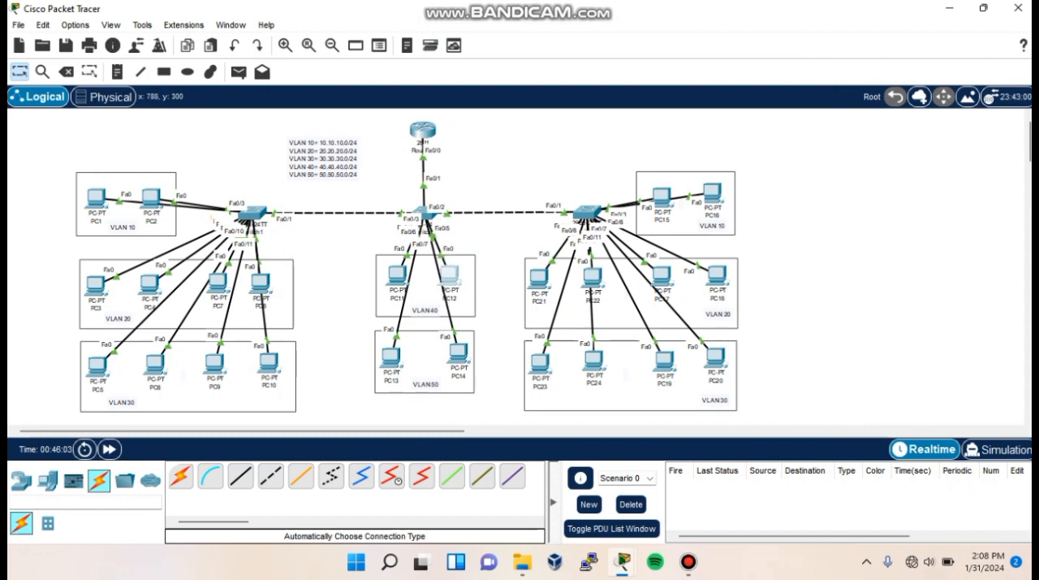
click(492, 264)
- Set Switch2's ports Fa0/4-5 to access mode in VLAN 40 and close its window
click(423, 211)
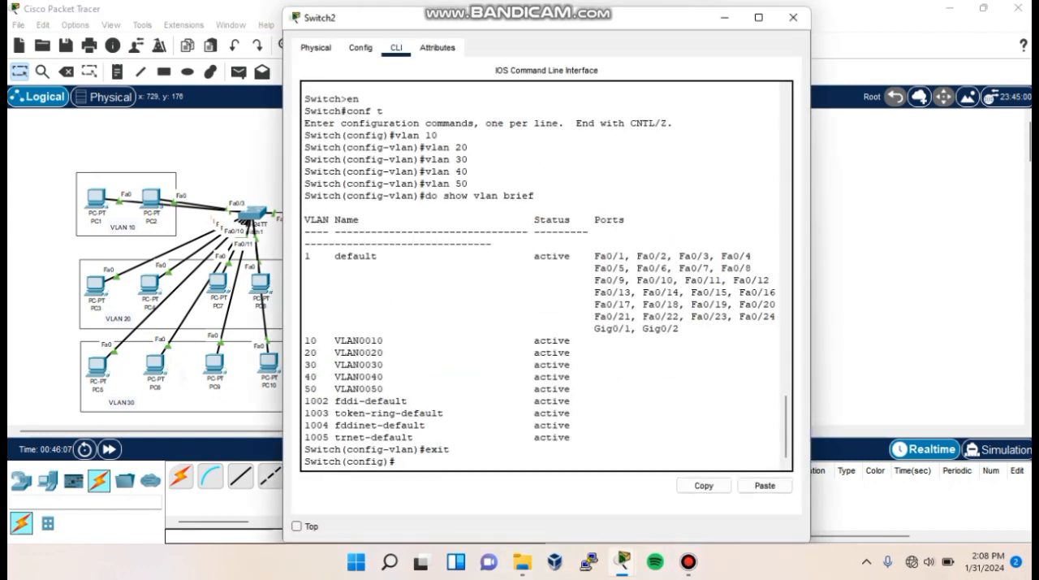
text(range fa0/)
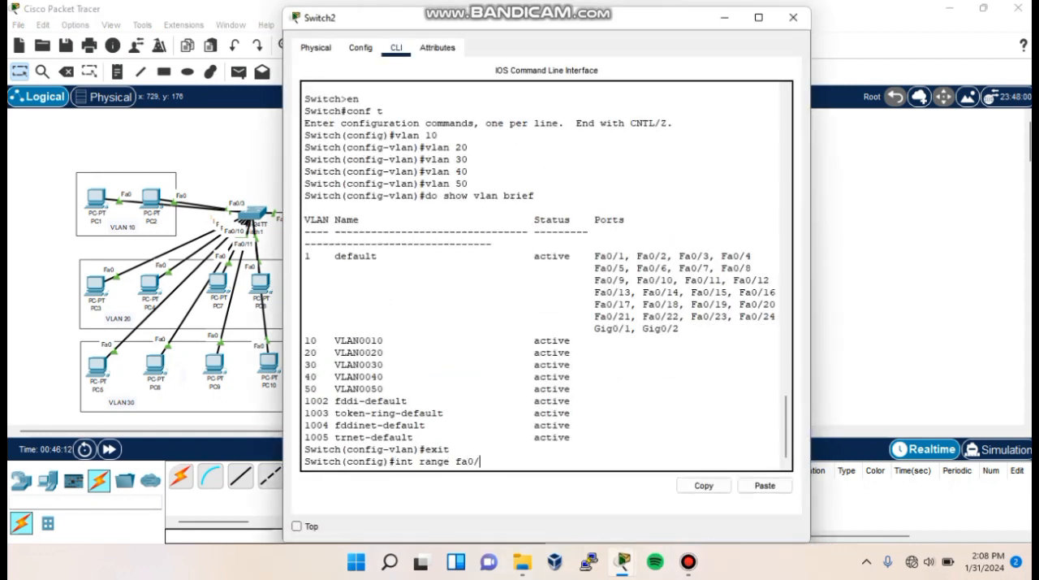
text(4-5)
key(Return)
text(switchport mode access)
key(Return)
text(switchport access vlan )
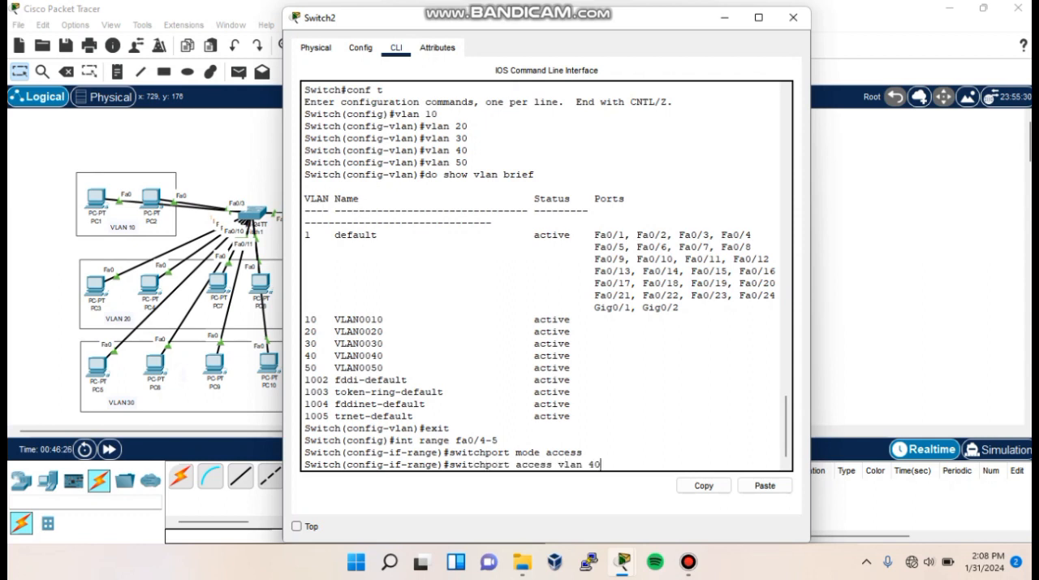
text(40)
key(Return)
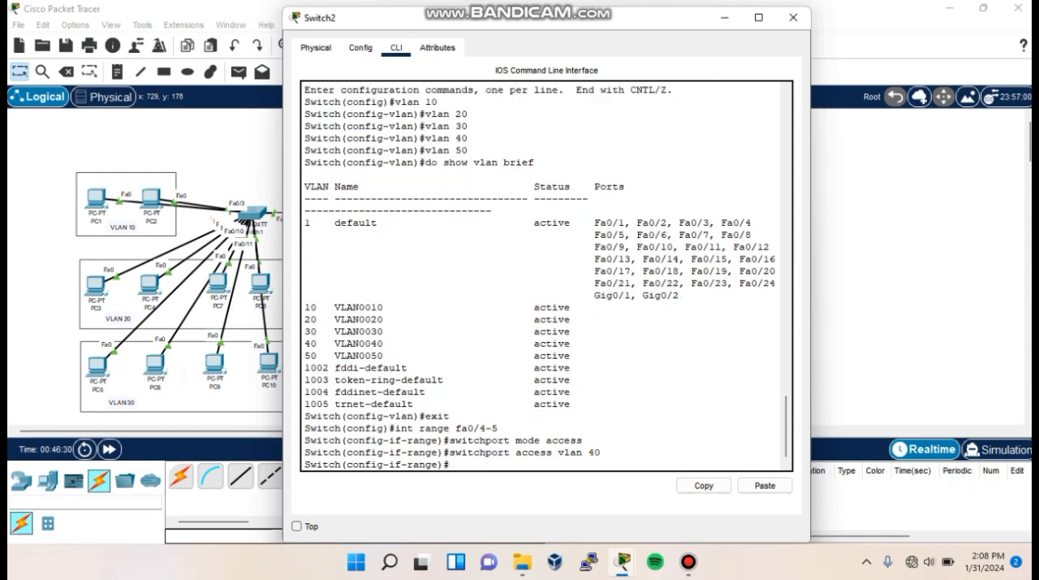
click(793, 17)
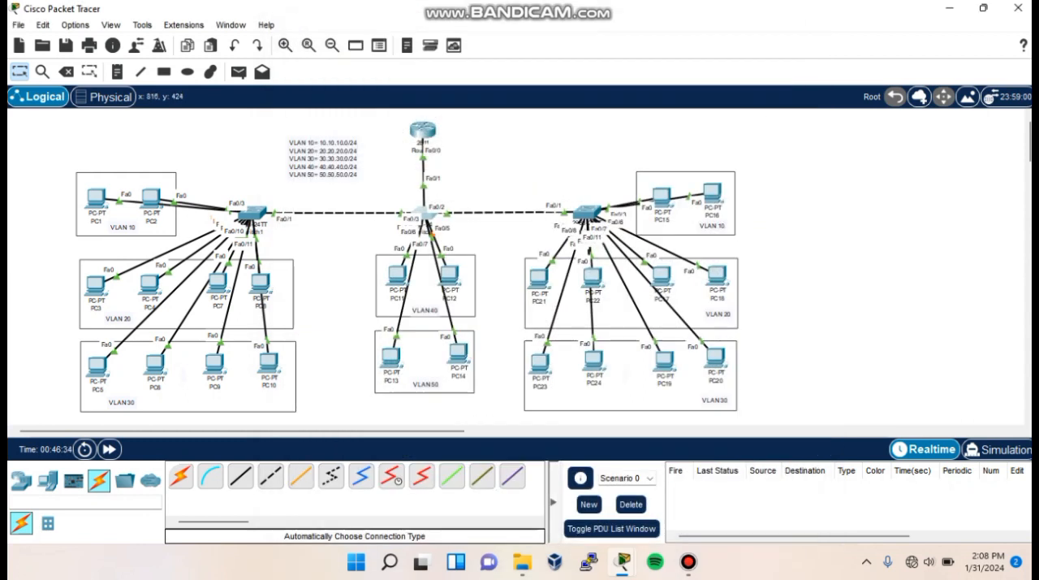
- Move PC13 and PC14 closer together in the VLAN 50 box and set Switch2's ports Fa0/6-7 to access mode in VLAN 50
drag(343, 203, 448, 355)
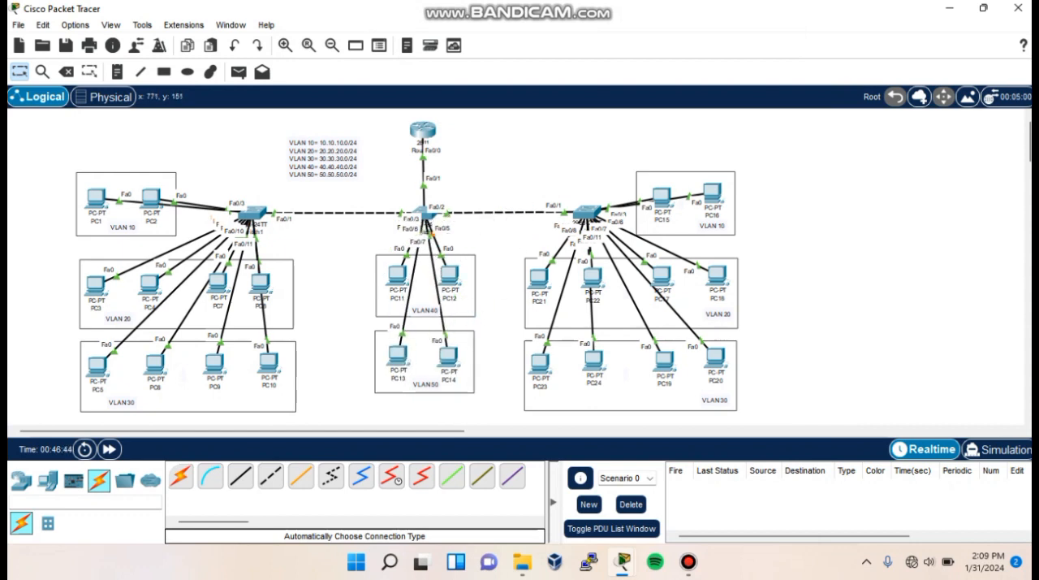
click(423, 213)
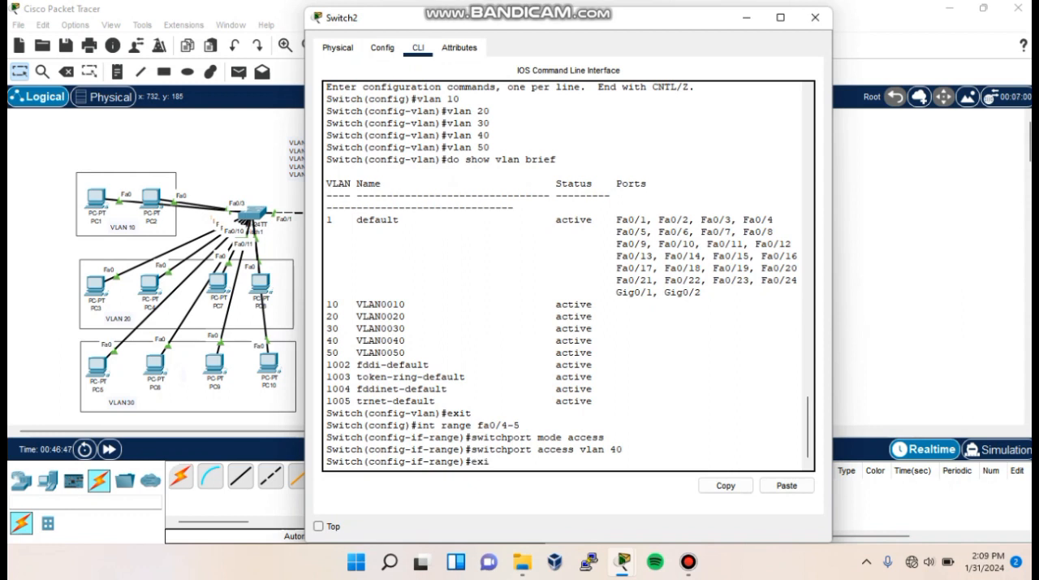
key(Return)
text(int range fa0/0)
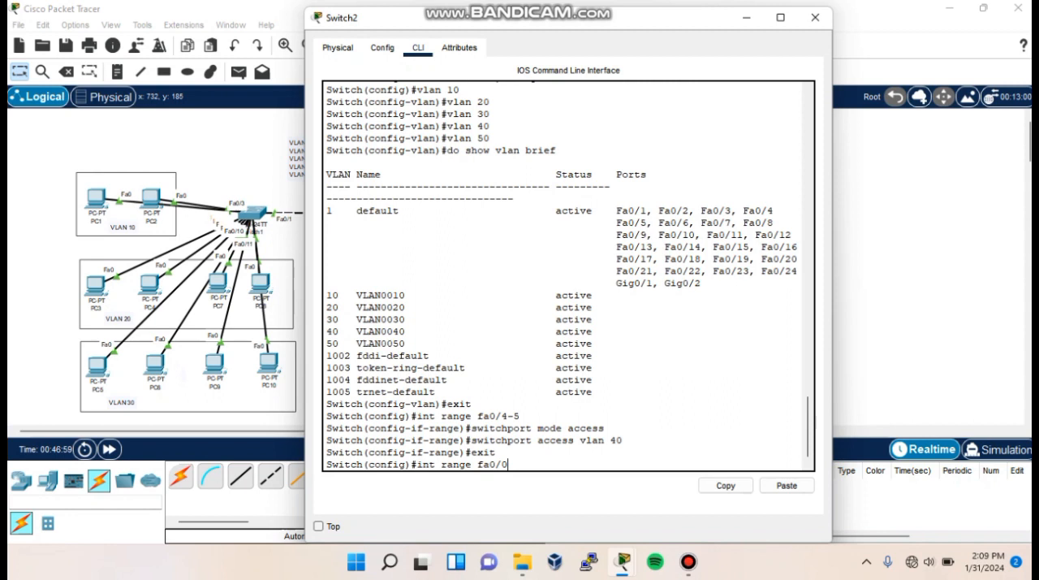
key(BackSpace)
text(6-7)
key(Return)
text(switchport mode access)
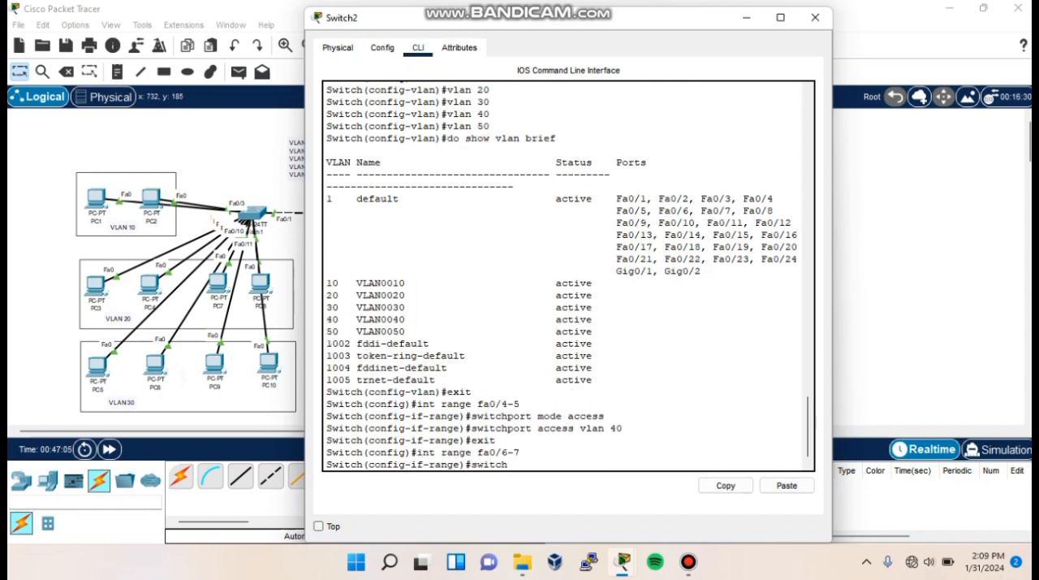
key(Return)
text(switchport access vlan 50)
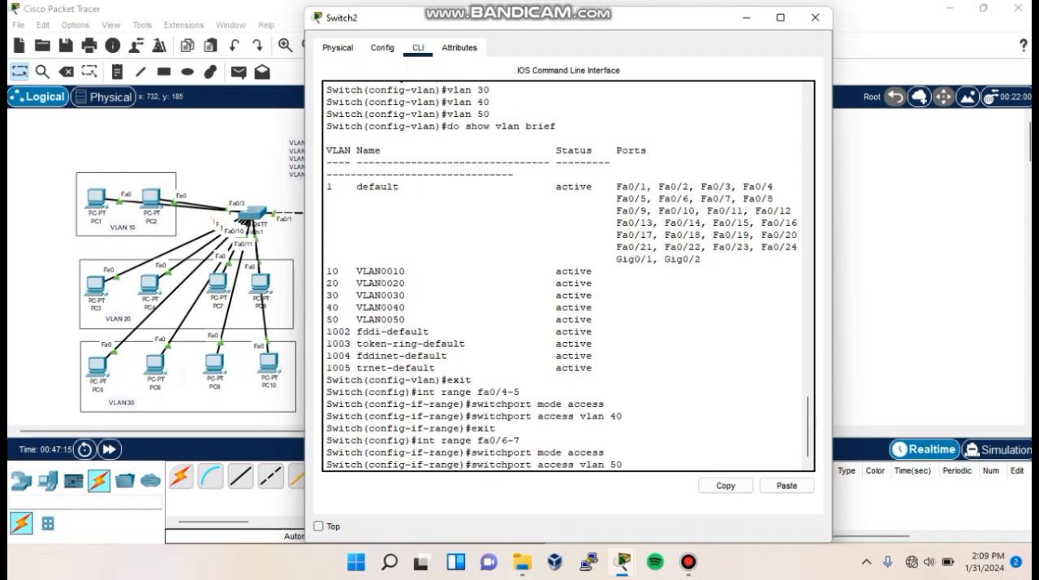
key(Return)
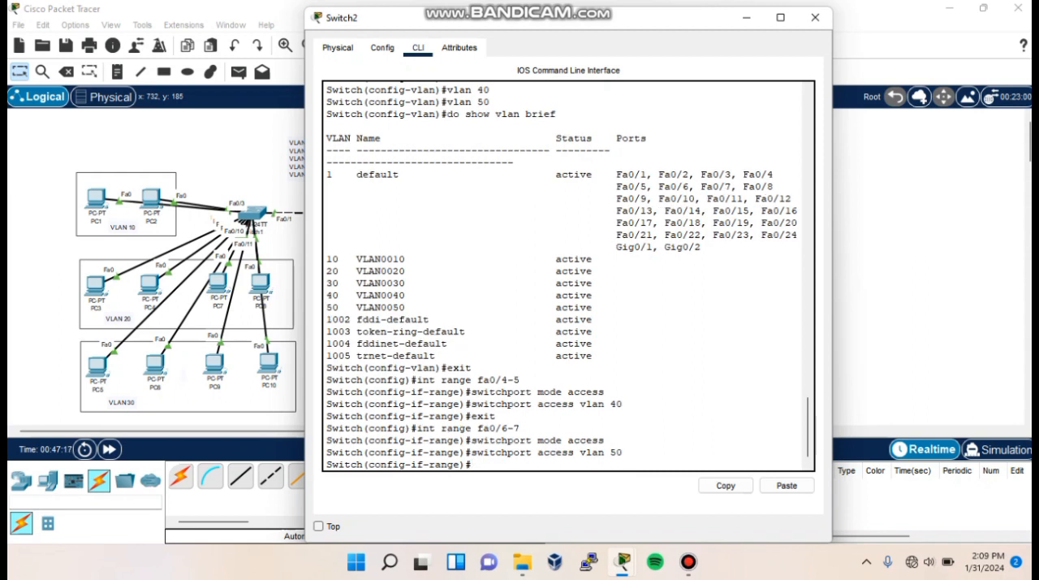
- Display Switch2's brief VLAN summary and examine the port assignments of VLANs 40 and 50
text(do show vlan brief)
key(Return)
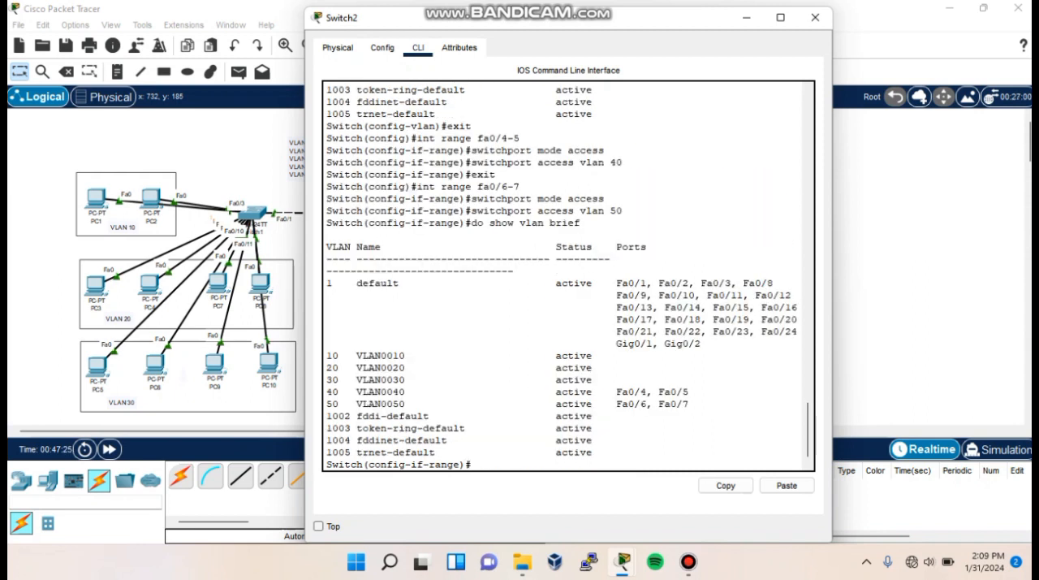
drag(327, 391, 691, 403)
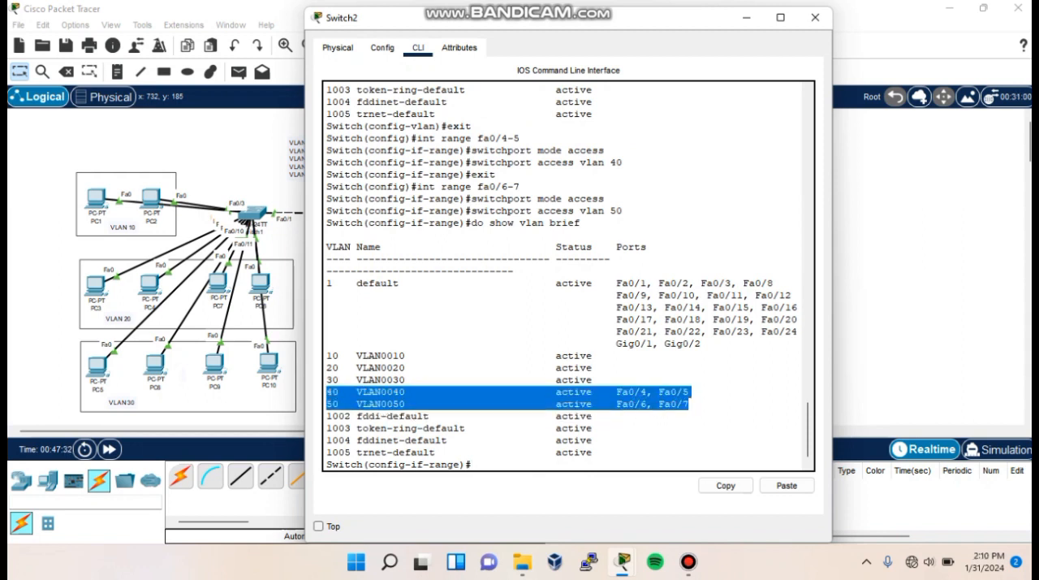
click(472, 465)
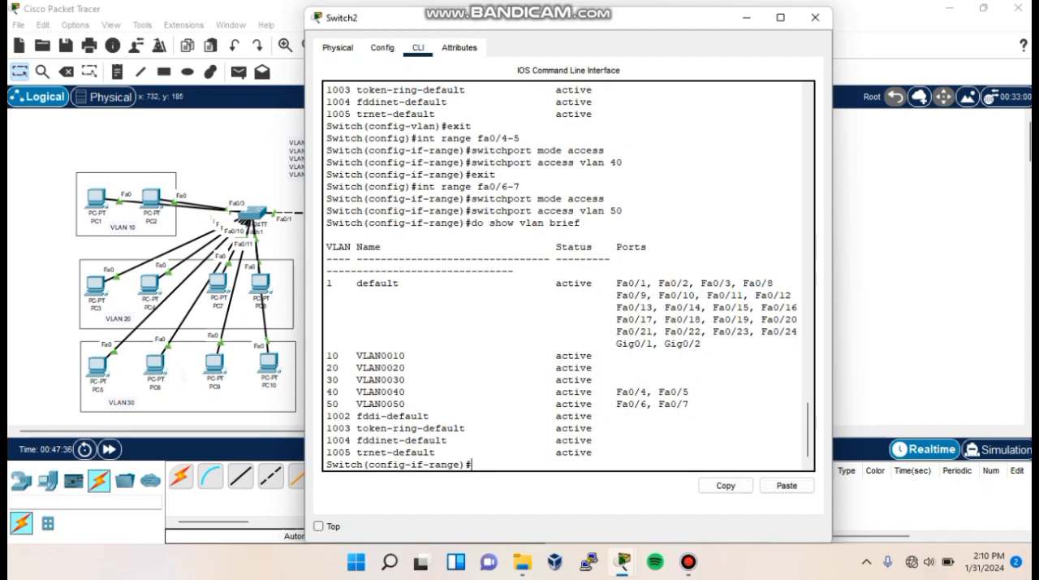
click(815, 17)
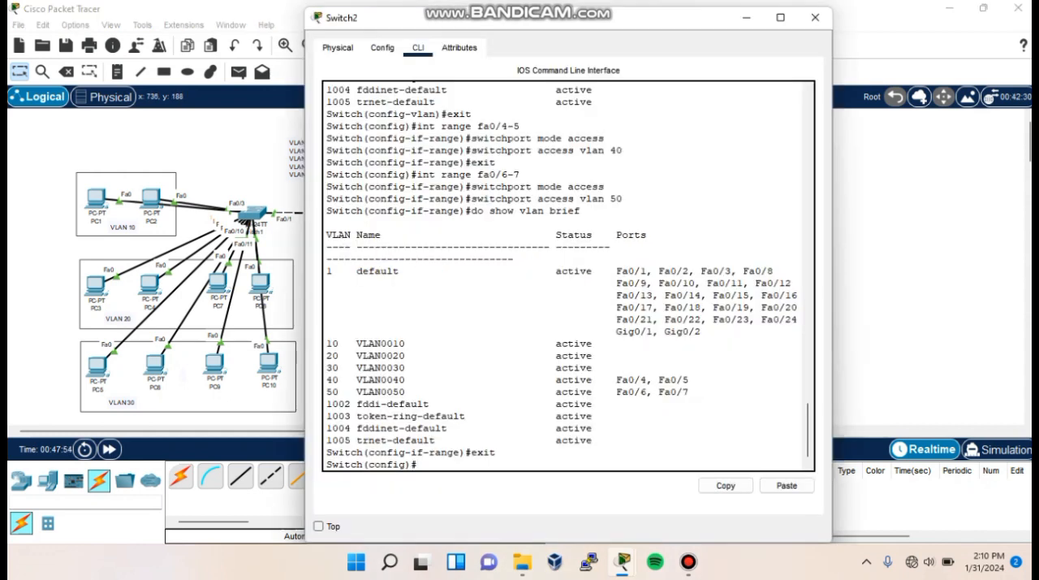
- Set Switch2's ports Fa0/1-3 to trunk mode and return to global configuration mode
text(int range fa0/1-3)
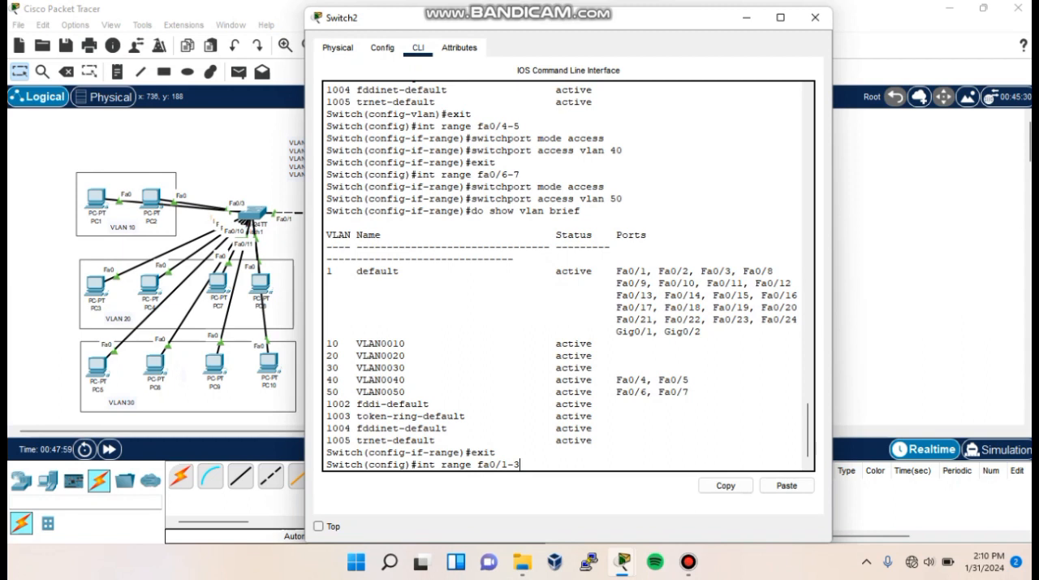
key(Return)
text(switchport mode trunk)
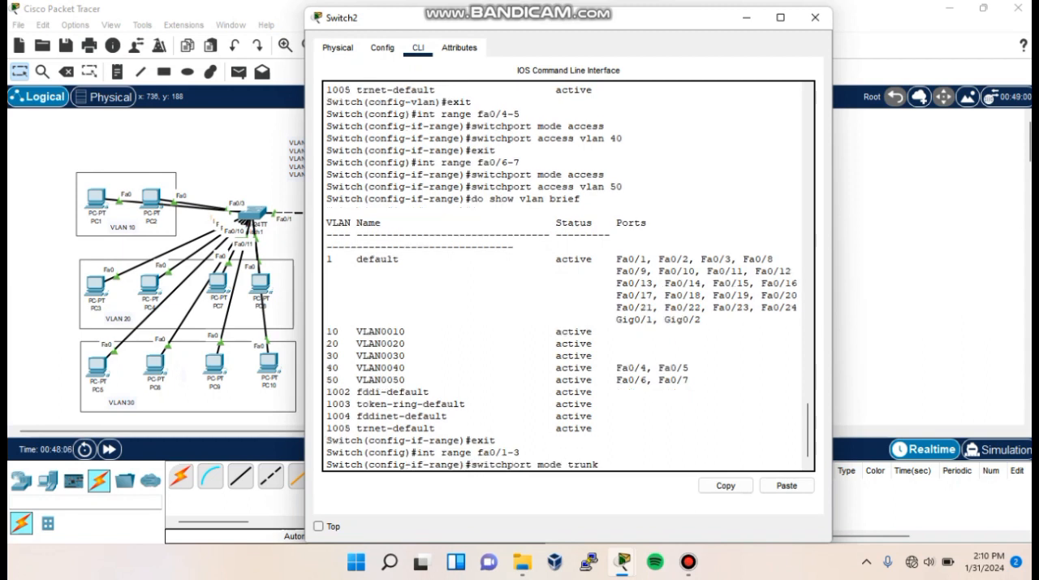
key(Return)
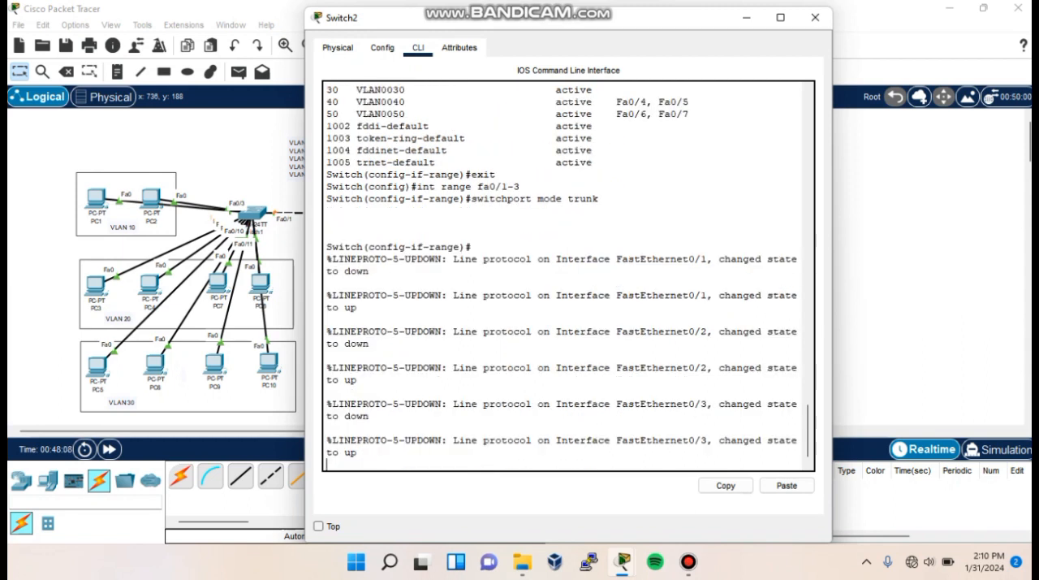
key(Return)
text(exit)
key(Return)
- Display Switch2's interface trunk status, examine the entries for Fa0/1 to Fa0/3, and close the window
text(do show)
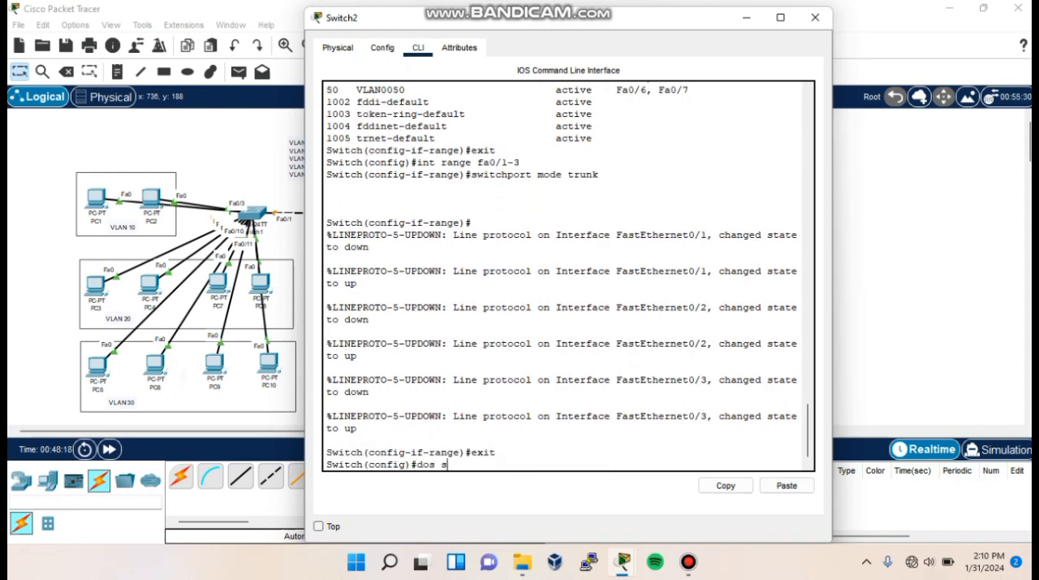
text( int trunk)
key(Return)
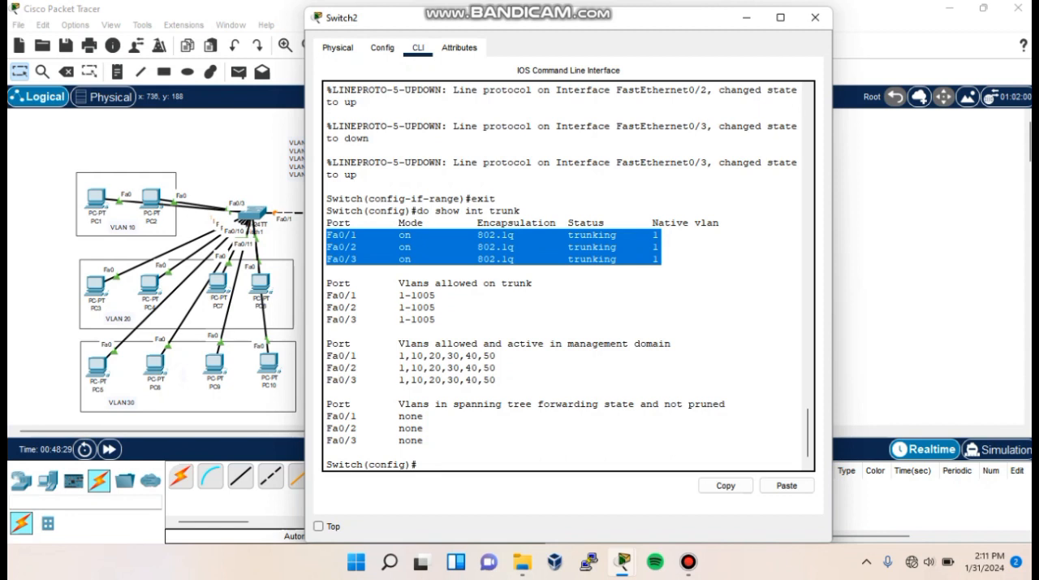
click(668, 262)
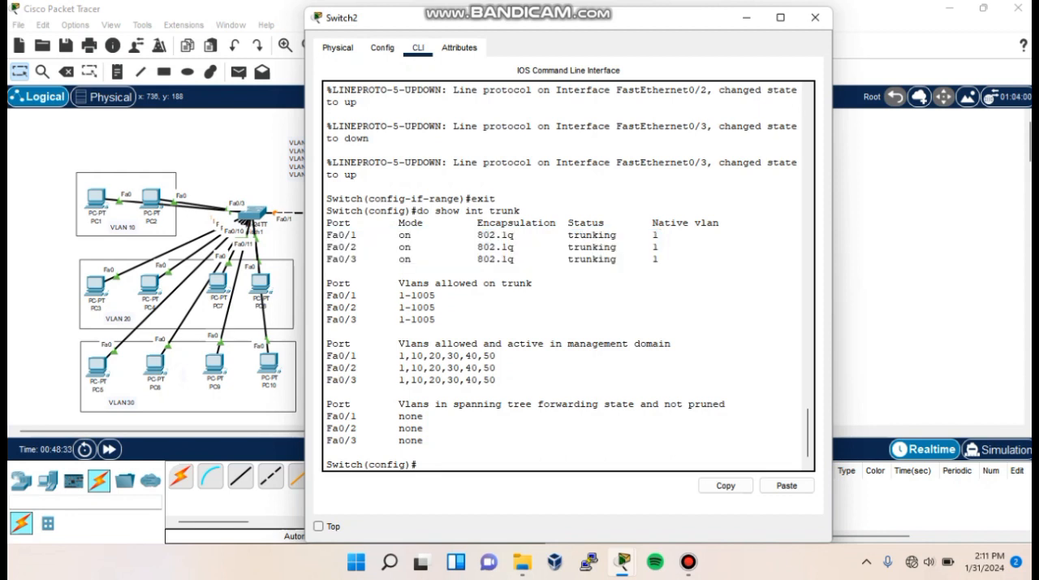
click(815, 17)
- Move PC1 and PC2 slightly in the VLAN 10 box, and set Switch1's port Fa0/1 to trunk mode
drag(95, 198, 148, 198)
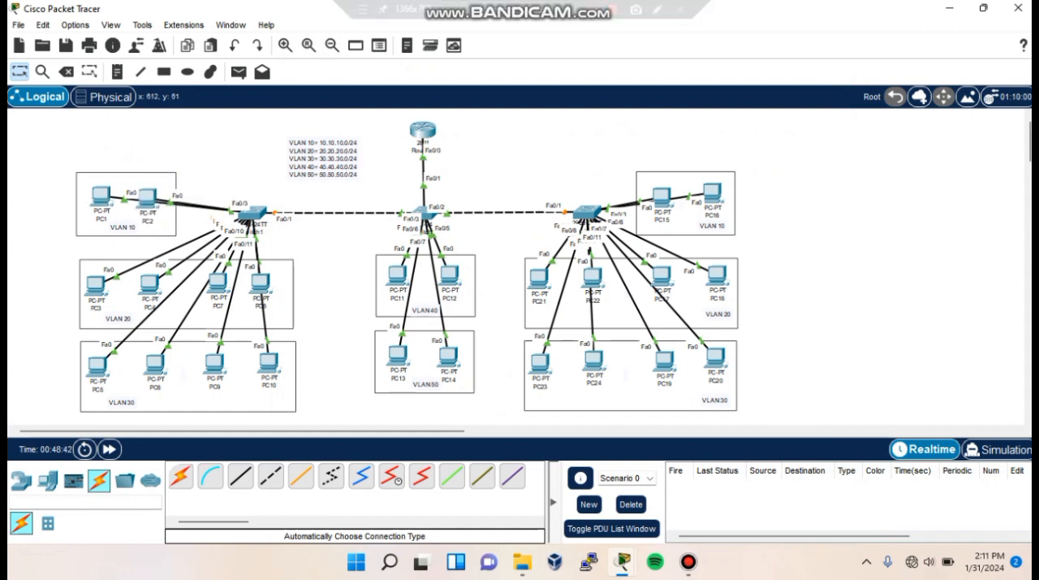
click(255, 213)
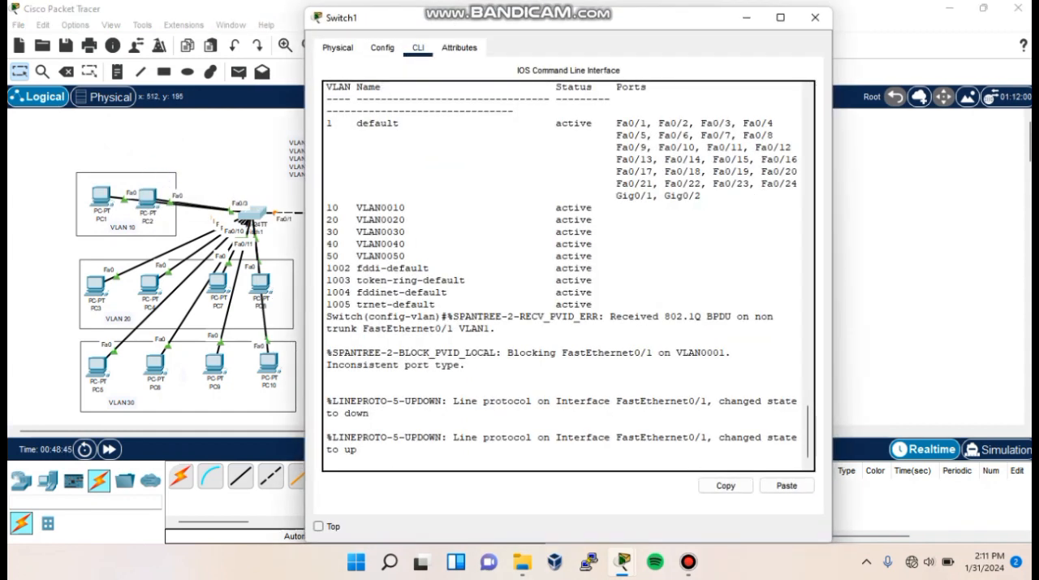
text(exit)
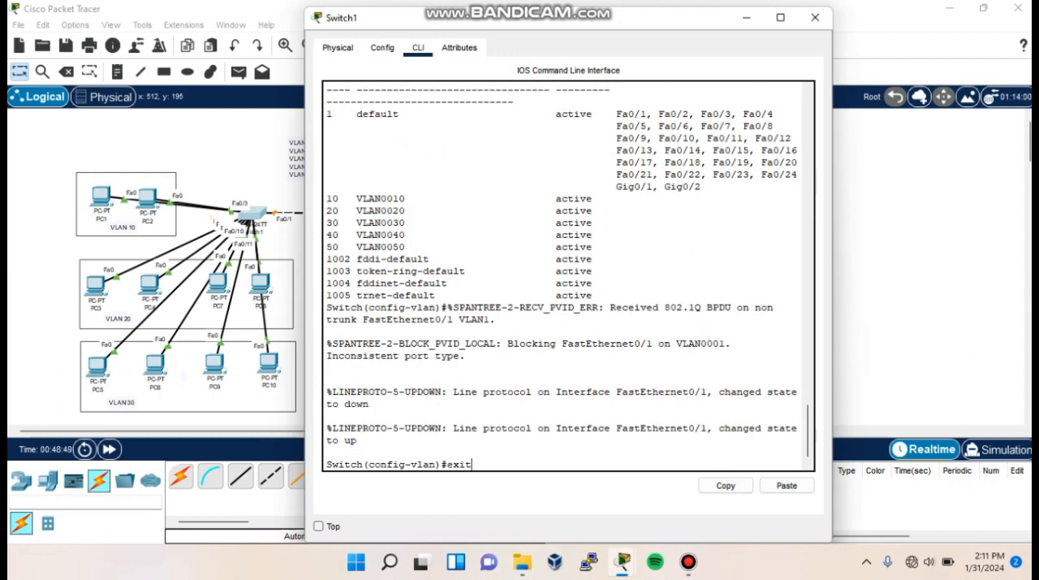
key(Return)
text(int fa0/1)
key(Return)
text(switchport mode trunk)
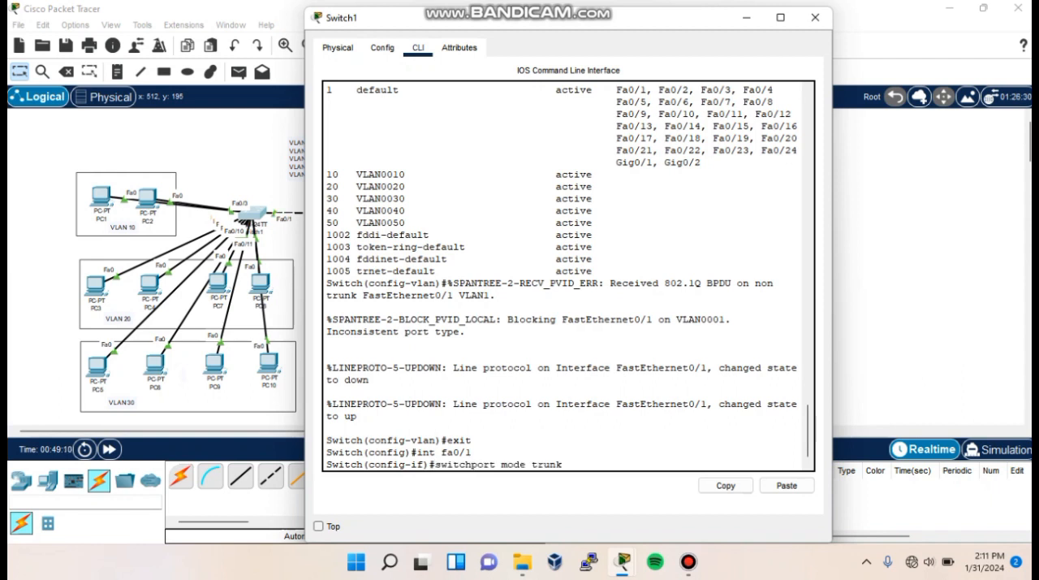
key(Return)
text(exit)
key(Return)
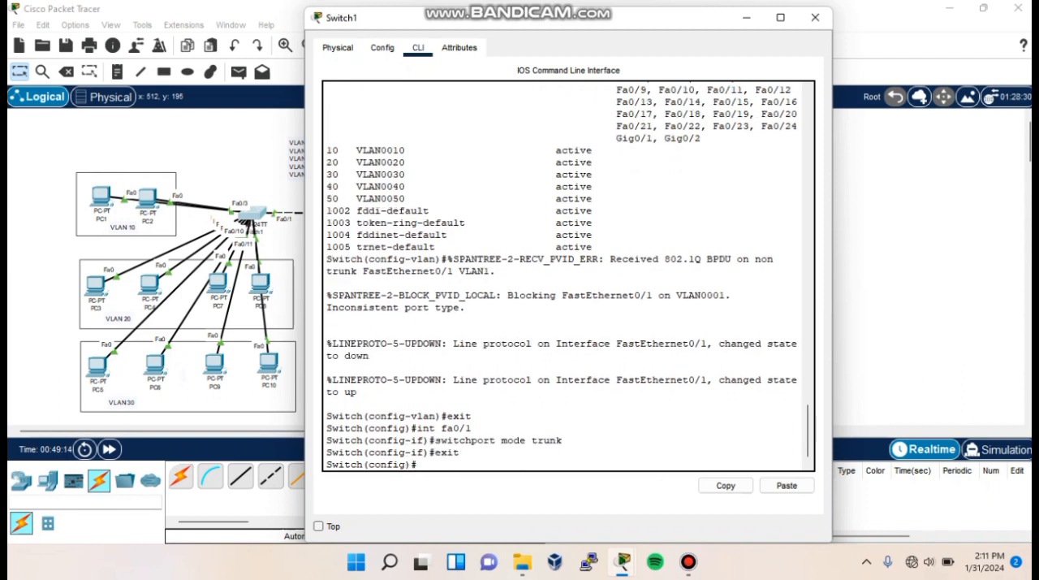
- Set Switch1's ports Fa0/2-3 to access mode in VLAN 10
text(int range fa0/2-3)
key(Return)
text(switchport mod)
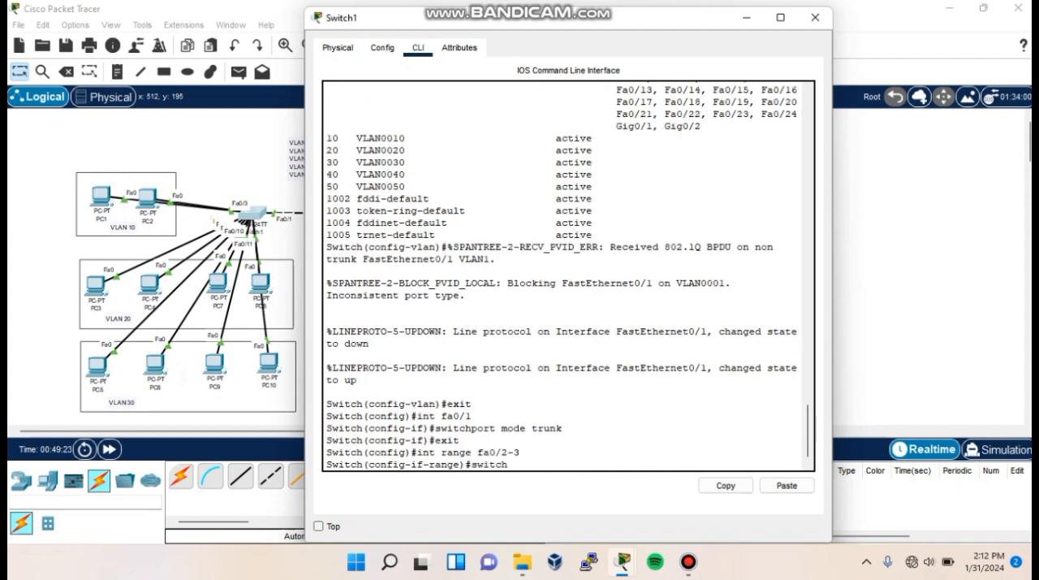
text(e trunk)
key(BackSpace)
key(BackSpace)
key(BackSpace)
key(BackSpace)
key(BackSpace)
text(access)
key(Return)
text(switchport access vlan 0)
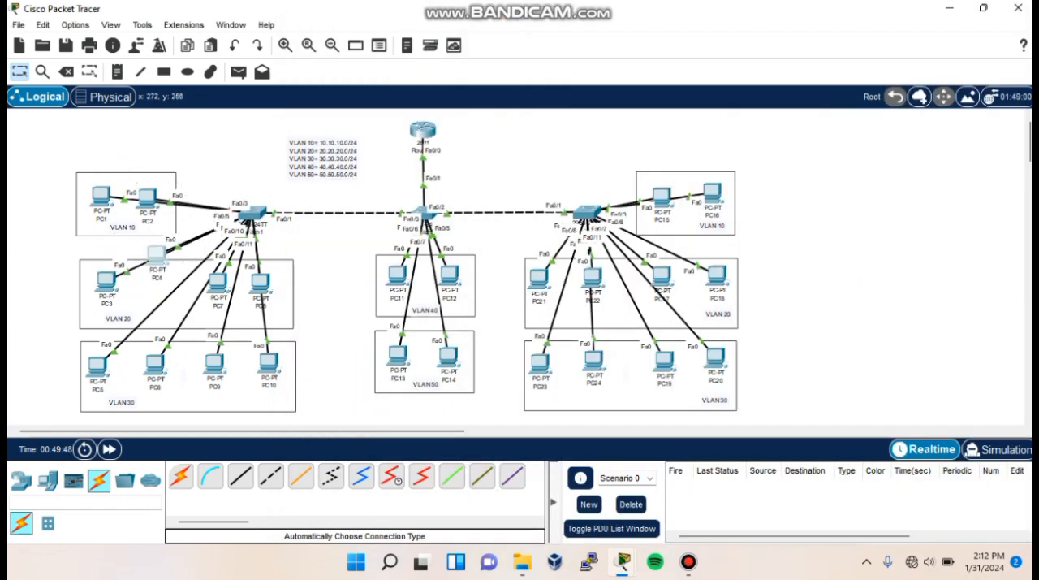
- Spread out the PCs in Switch1's VLAN 20 box, and set Switch1's ports Fa0/4-7 to access mode in VLAN 20
drag(215, 279, 263, 298)
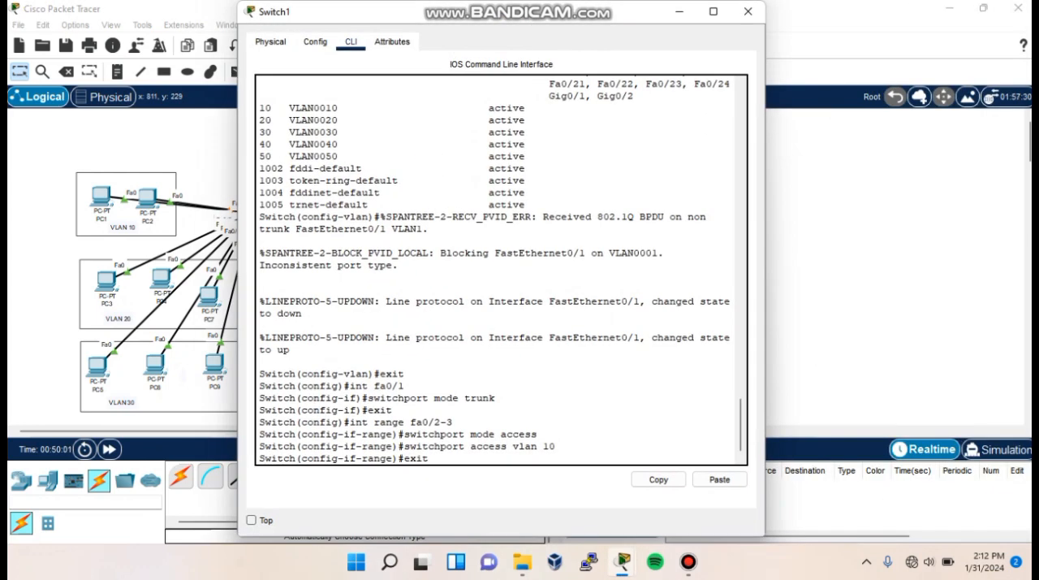
key(Return)
text(int ra)
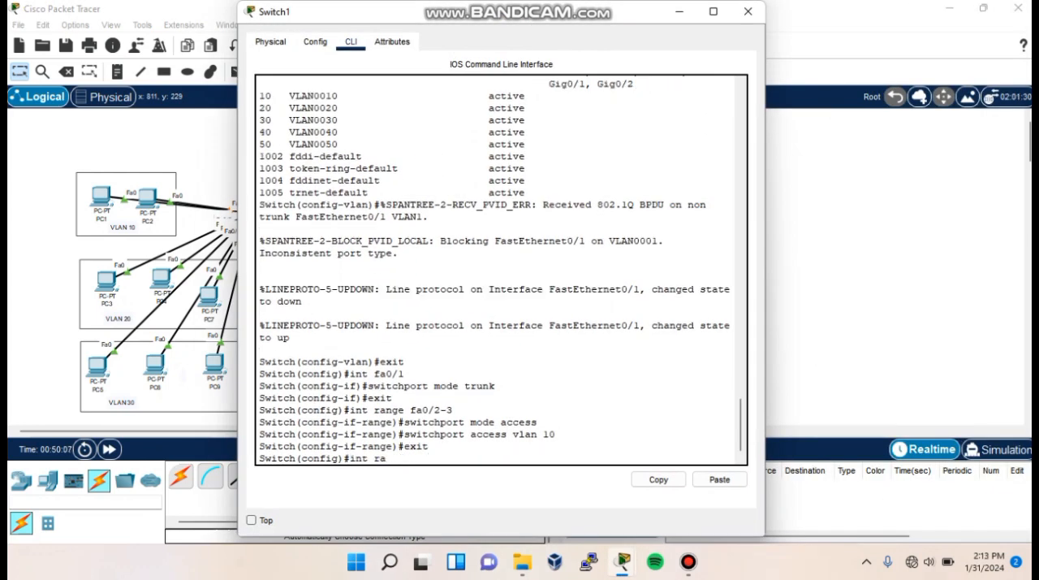
text(nge fa0/4-7)
key(Return)
text(switchport mode a)
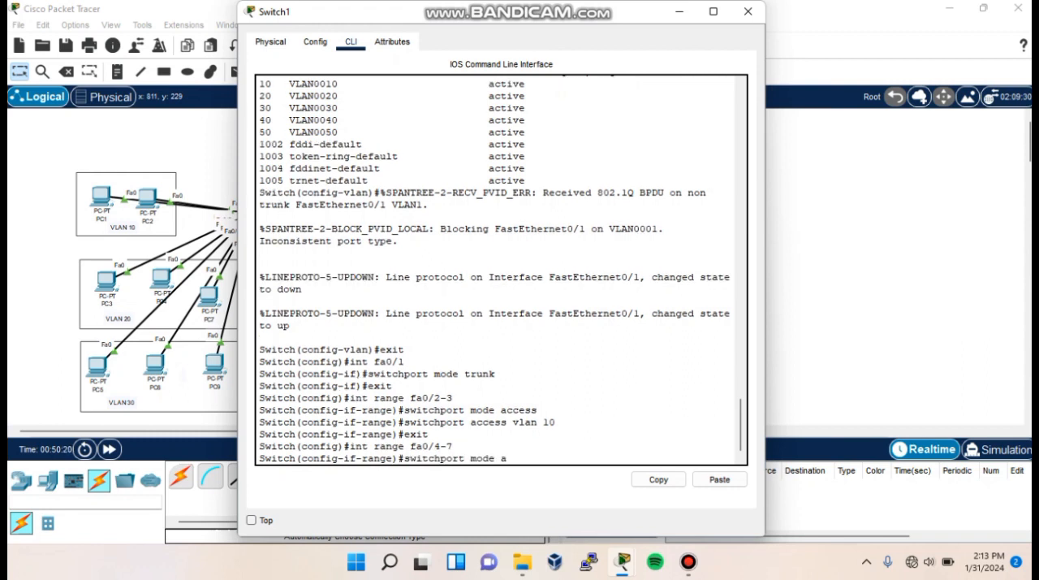
text(ccess)
key(Return)
text(switchport access v)
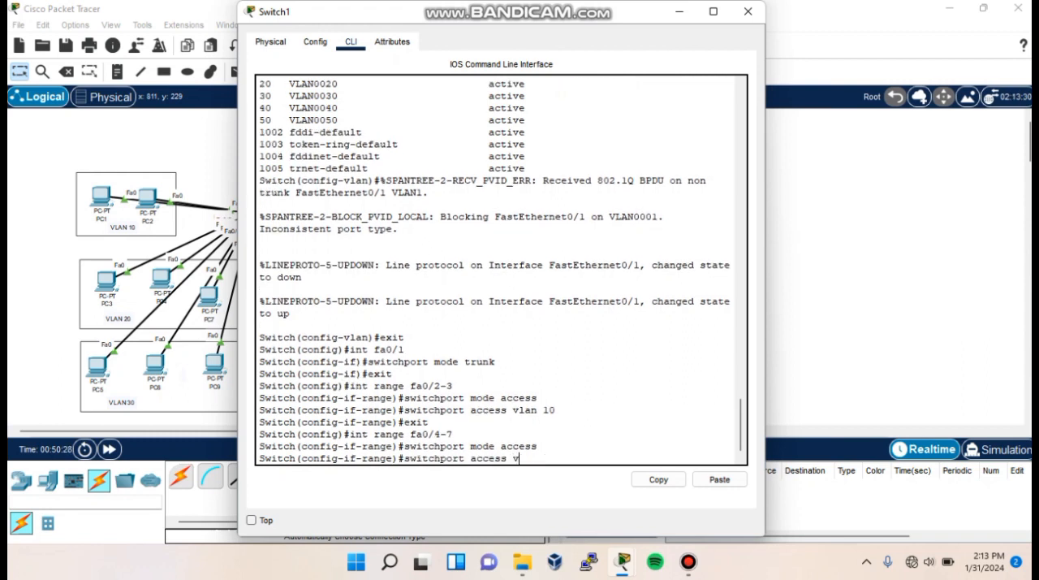
text(lan 20)
key(Return)
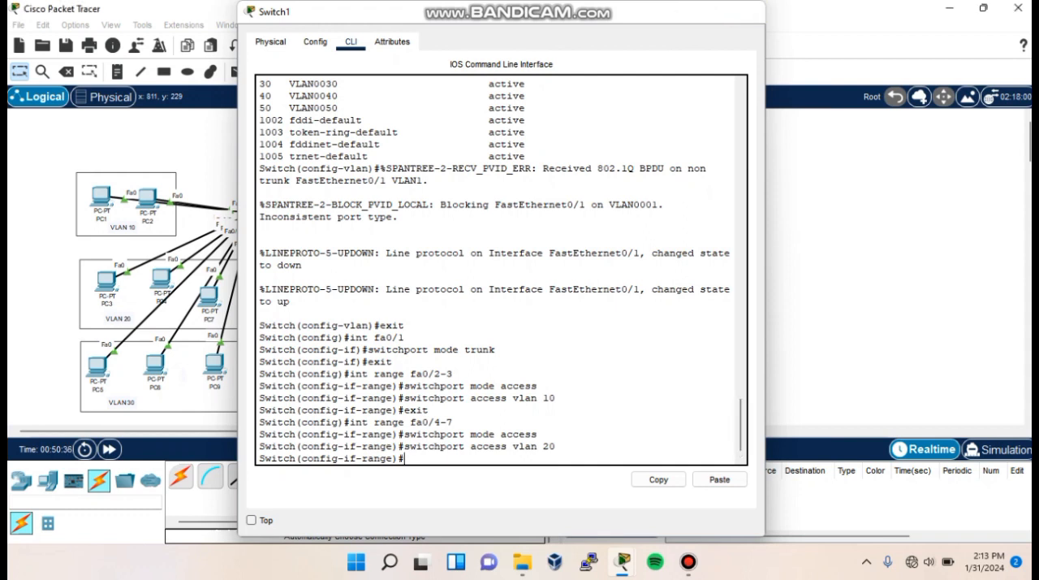
- Rearrange the four PCs inside the VLAN 30 box connected to Switch1
click(128, 368)
drag(98, 366, 151, 374)
drag(214, 362, 262, 370)
- Set Switch1's ports Fa0/8-11 to access mode in VLAN 30
click(251, 212)
text(exi)
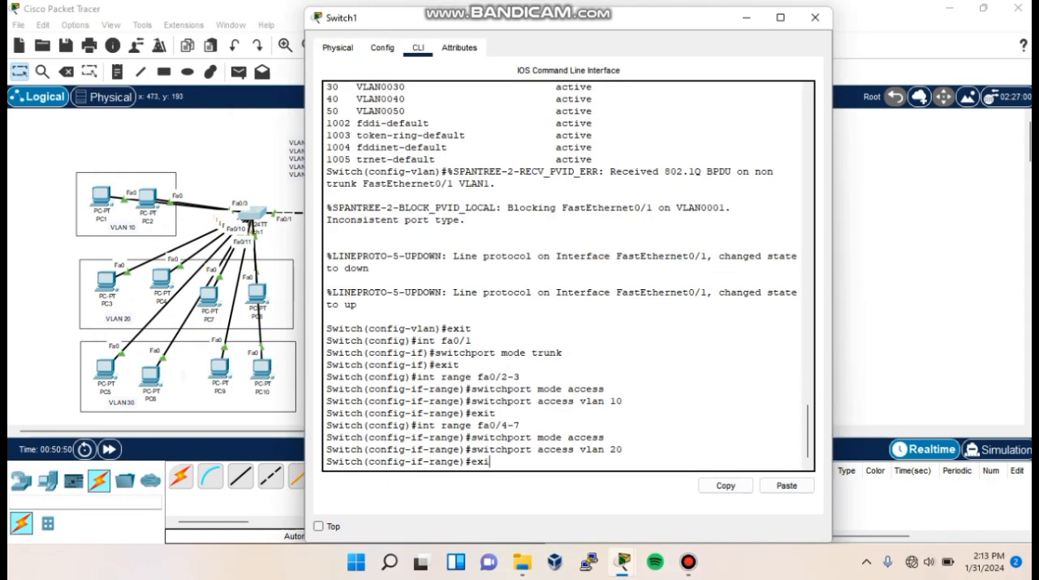
text(t)
key(Return)
text(int range fa0/)
text(8-22)
text(11)
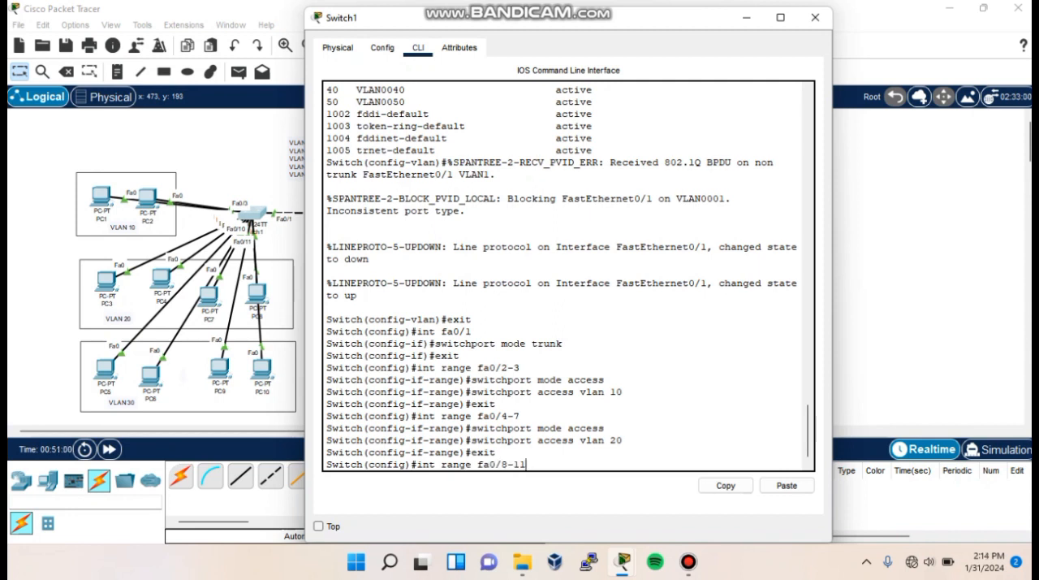
key(Return)
text(switchport mode access)
key(Return)
text(switchport access vlan 30)
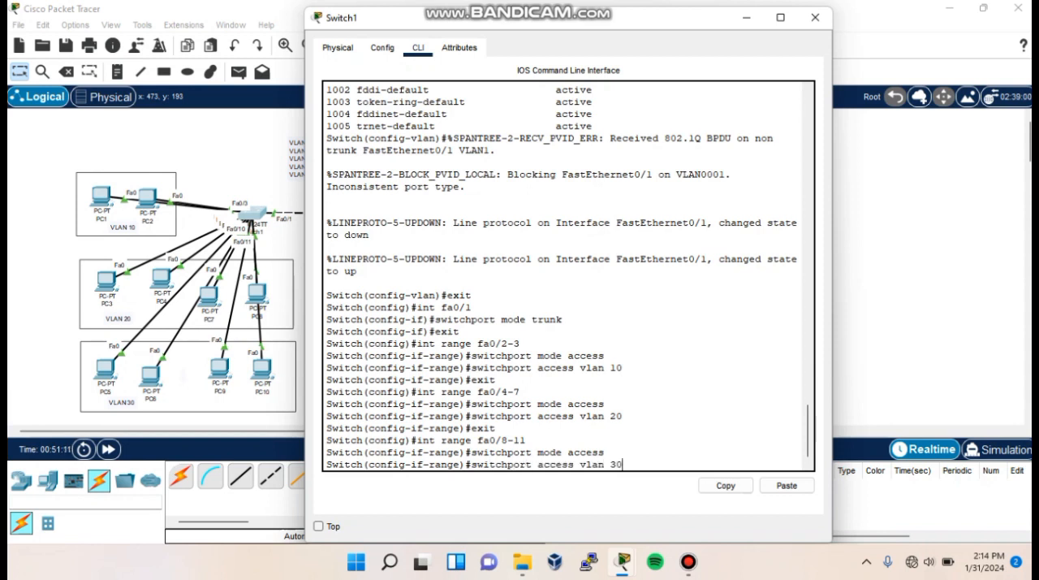
key(Return)
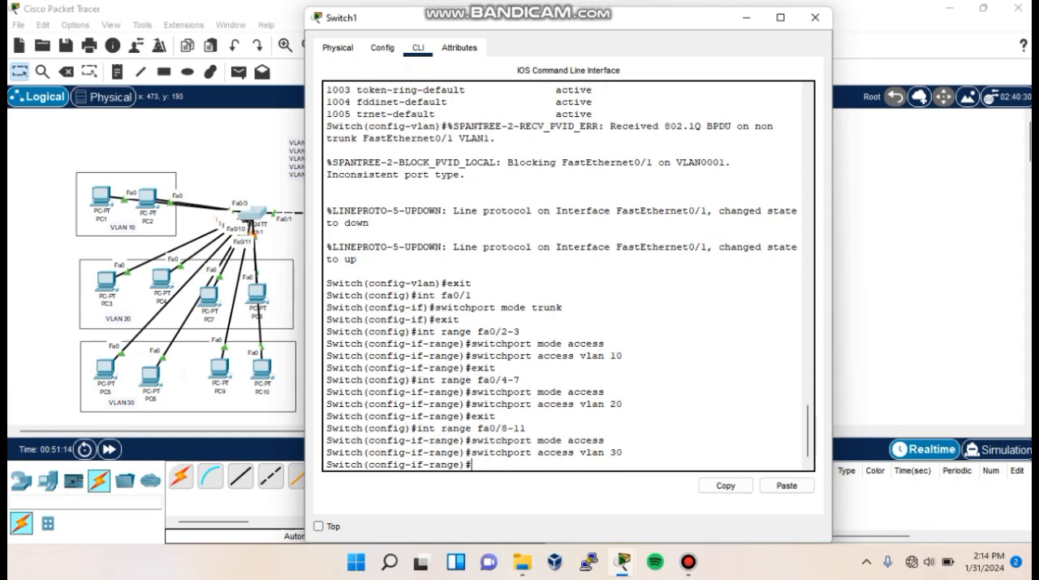
- Display Switch1's brief VLAN table and examine the port assignments of VLANs 10, 20 and 30
text(do show vlan brief)
key(Return)
drag(327, 356, 786, 380)
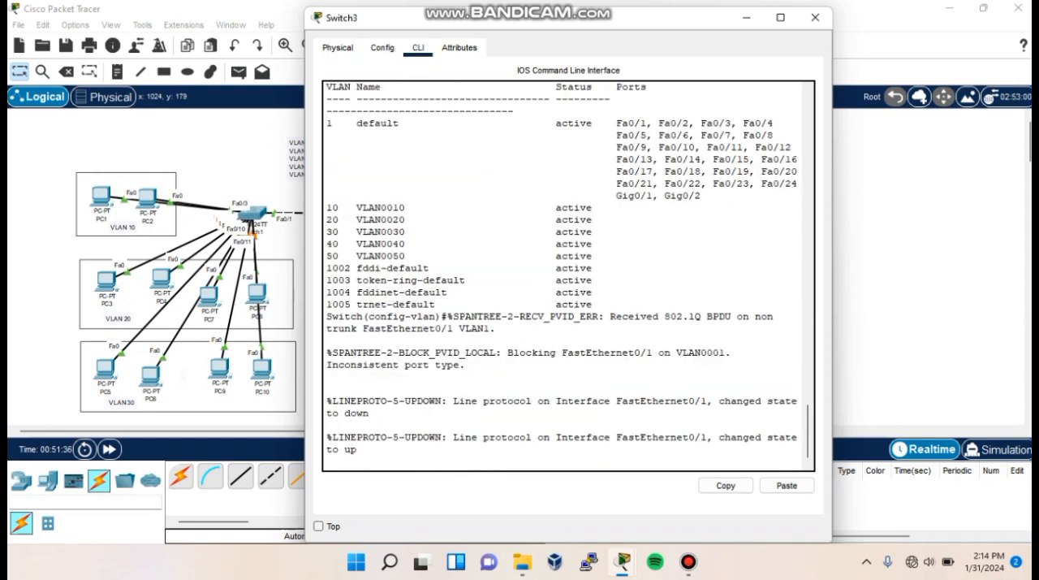
- Leave VLAN configuration mode on Switch3 and set its port Fa0/1 to trunk mode
key(Return)
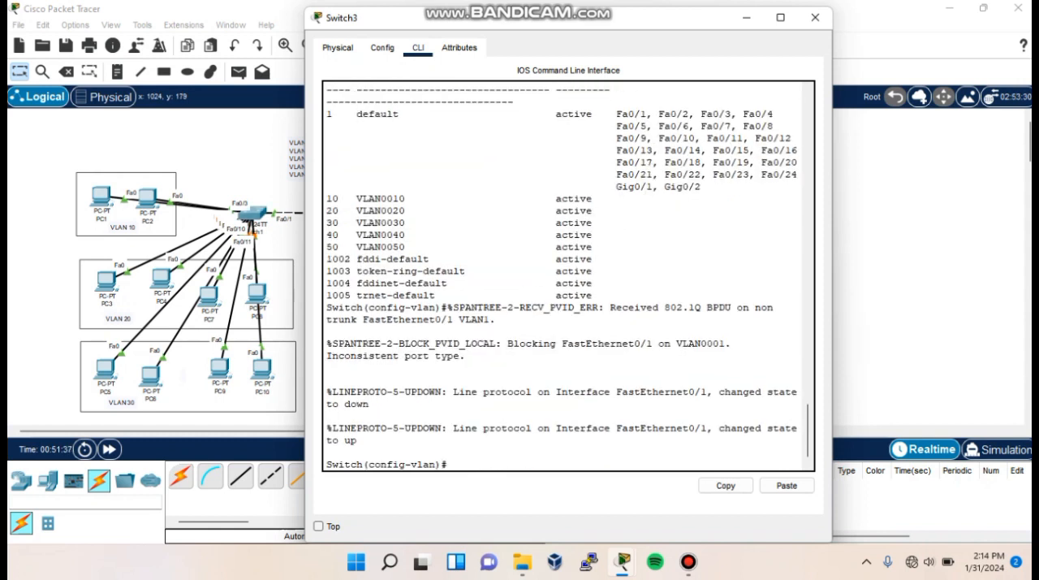
key(Return)
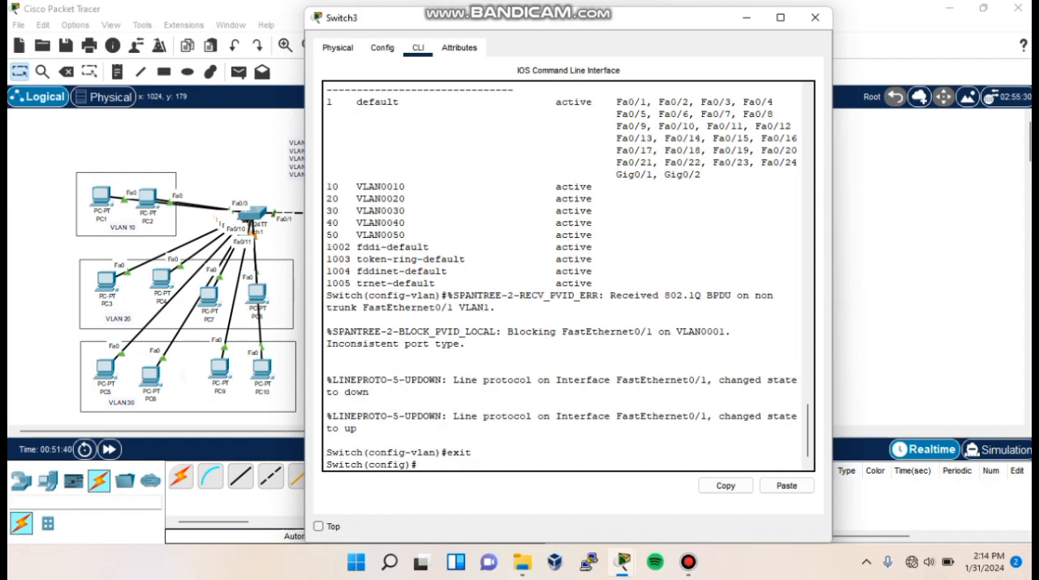
text(int fa0/1)
key(Return)
text(switchport mode trunk)
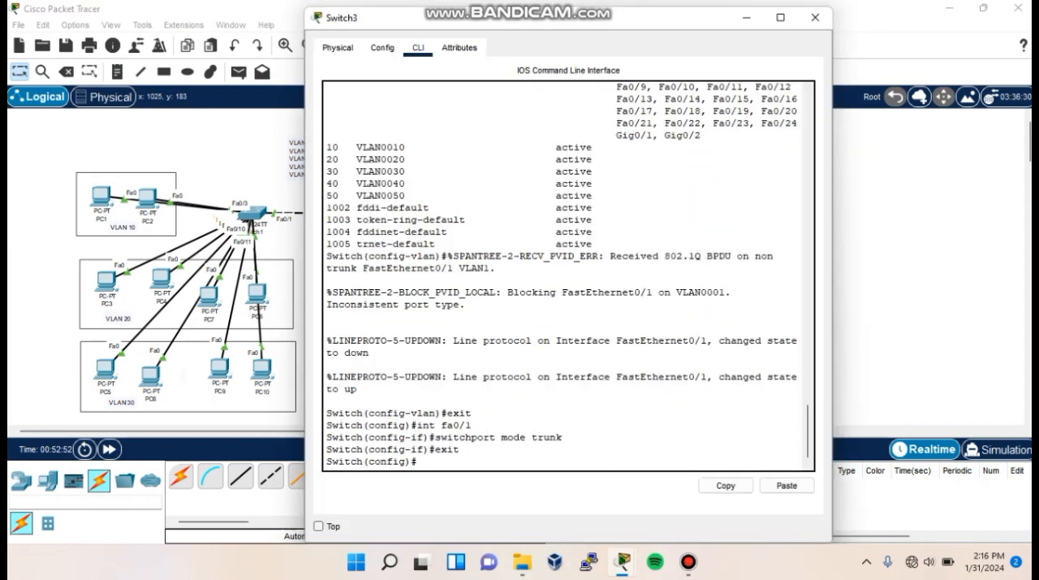
- Set Switch3's ports Fa0/2-3 to access mode in VLAN 10
text(int range fa0/2-3)
key(Return)
text(switchport mode access)
key(Return)
text(switchport access vlan)
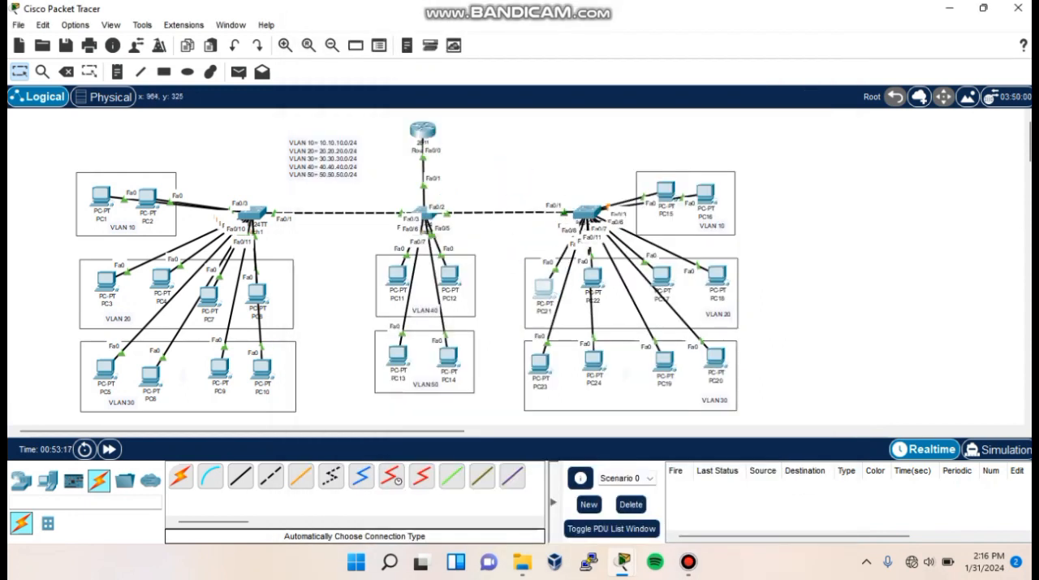
- Move PC22, PC17 and PC18 slightly inside the VLAN 20 box connected to Switch3
mouse_move(593, 277)
mouse_down()
mouse_move(587, 223)
mouse_move(580, 261)
mouse_move(591, 285)
mouse_up()
drag(663, 276, 662, 297)
mouse_move(718, 275)
mouse_down()
mouse_move(738, 161)
mouse_move(704, 285)
mouse_up()
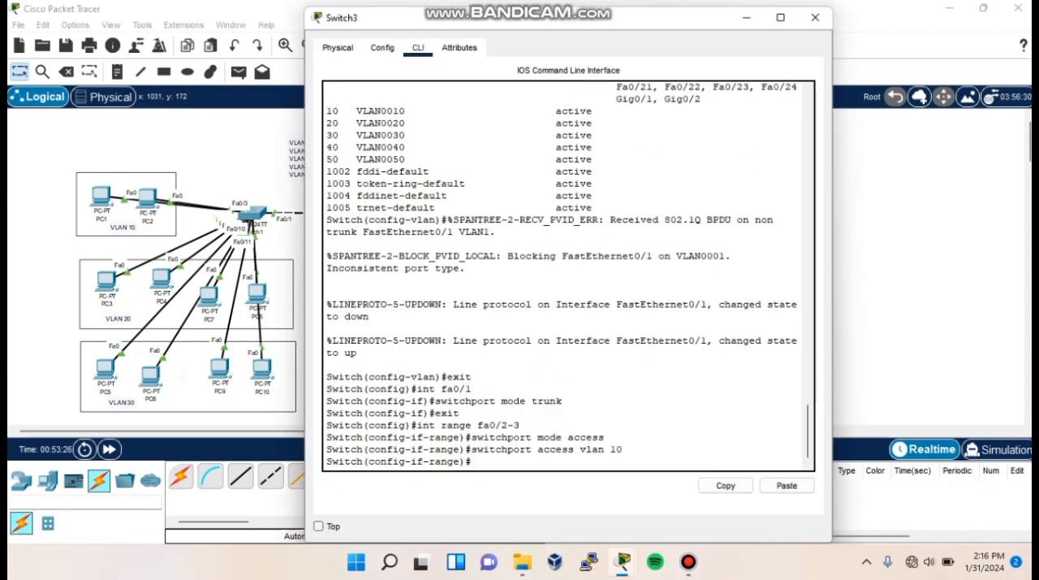
- Set Switch3's ports Fa0/4-7 to access mode in VLAN 20
text(xit)
key(Return)
text(int range fa0/4-7)
key(Return)
text(switchport mode access)
key(Return)
text(switchport a)
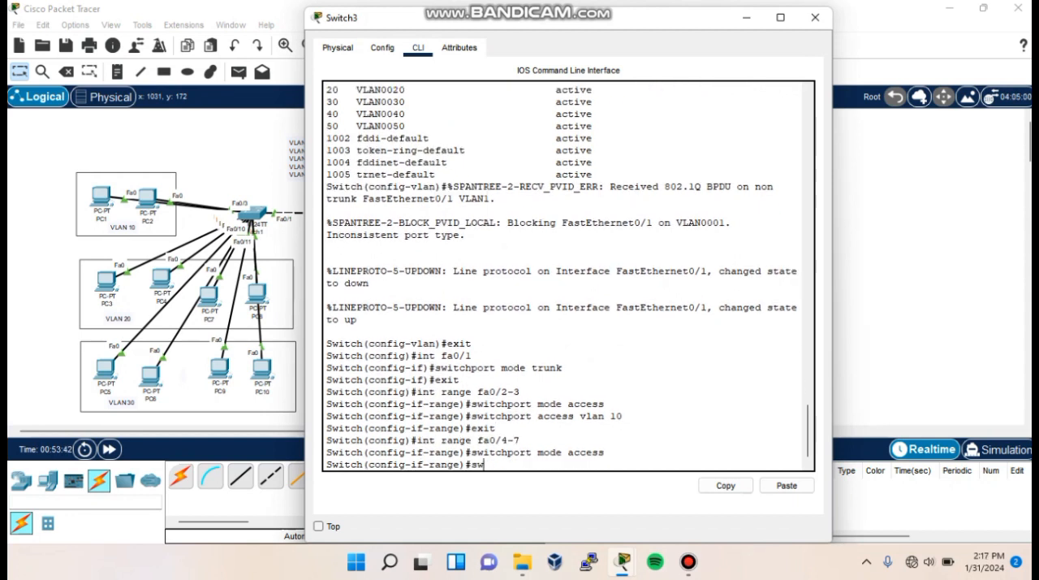
text(ccess vlan)
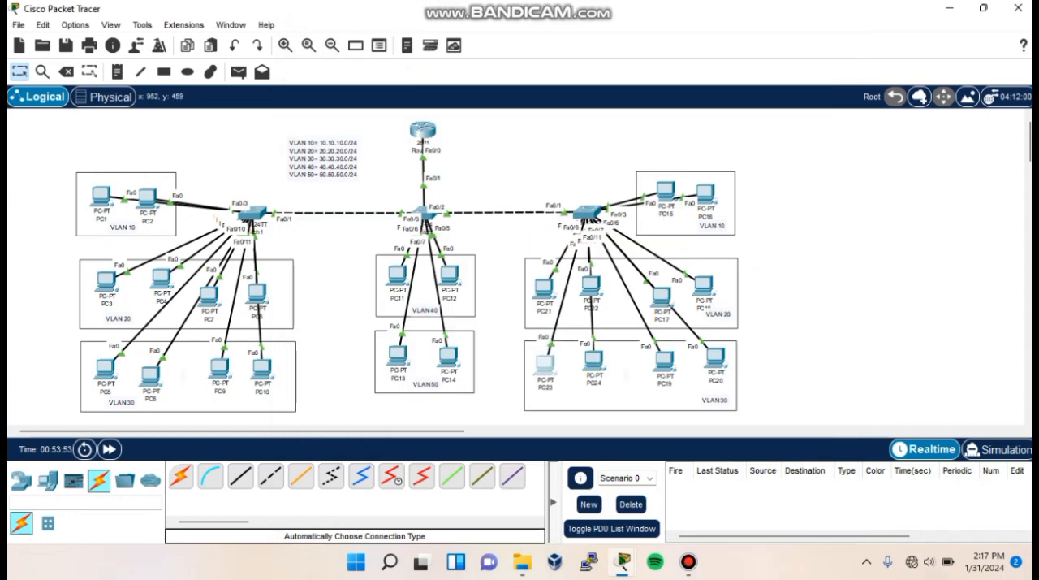
- Rearrange the PCs in Switch3's VLAN 30 box, and set Switch3's ports Fa0/8-11 to access mode in VLAN 30
drag(639, 142, 597, 369)
drag(665, 360, 705, 369)
click(584, 212)
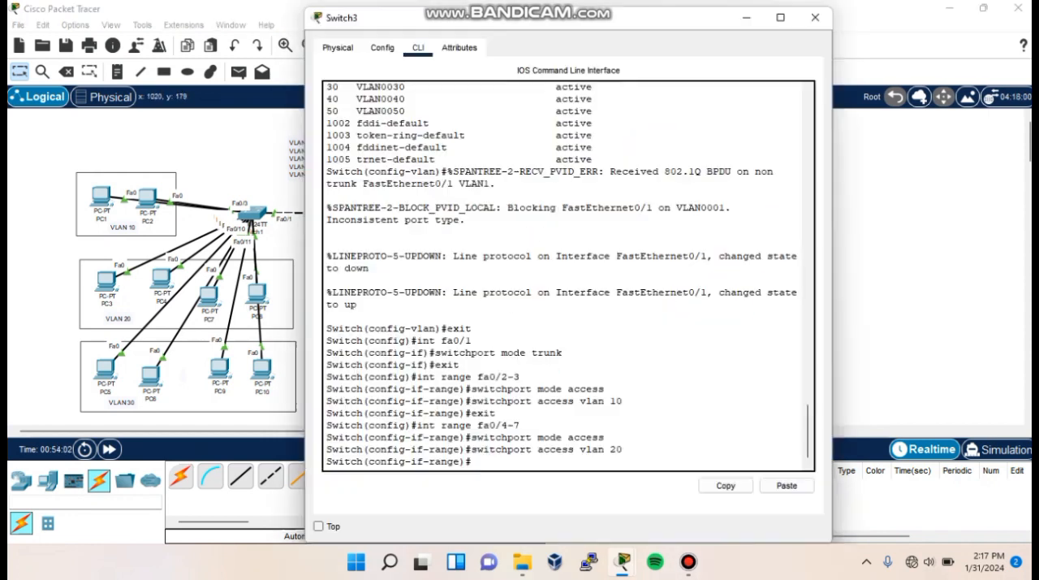
key(Return)
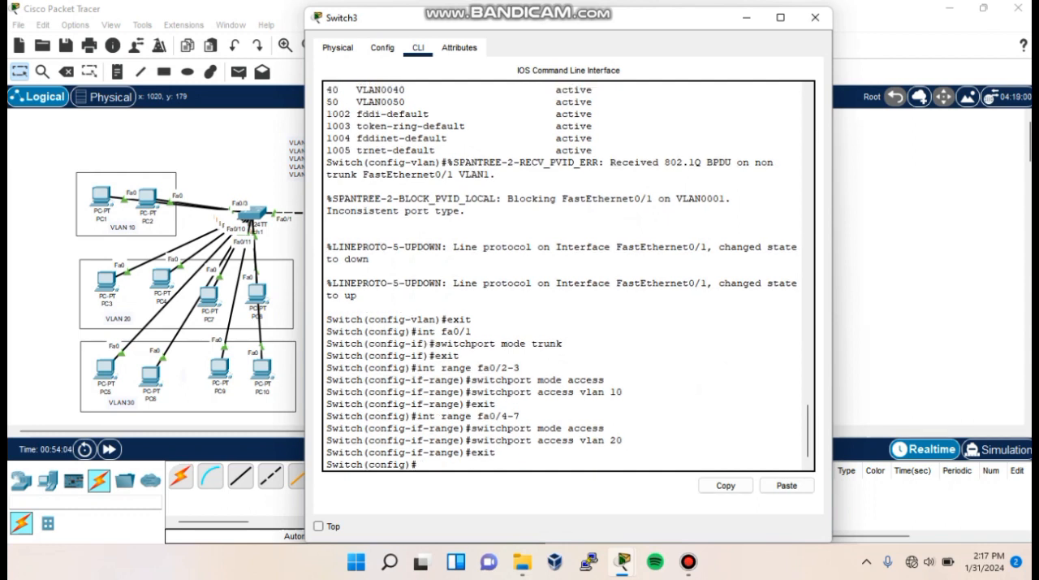
text(int range fa0/8-11)
key(Return)
text(switchport mode access)
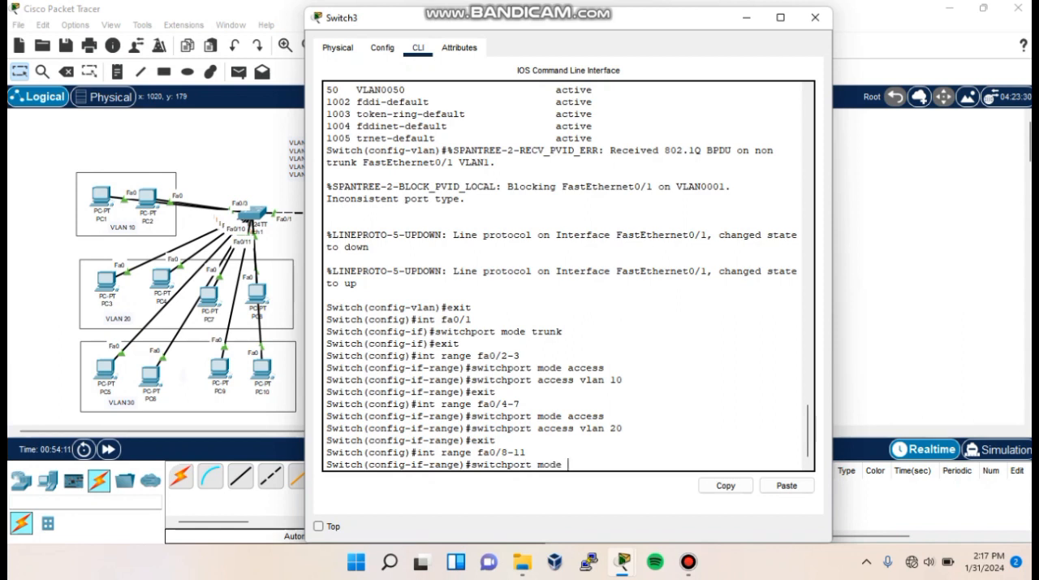
key(Return)
text(switchport access vlan 30)
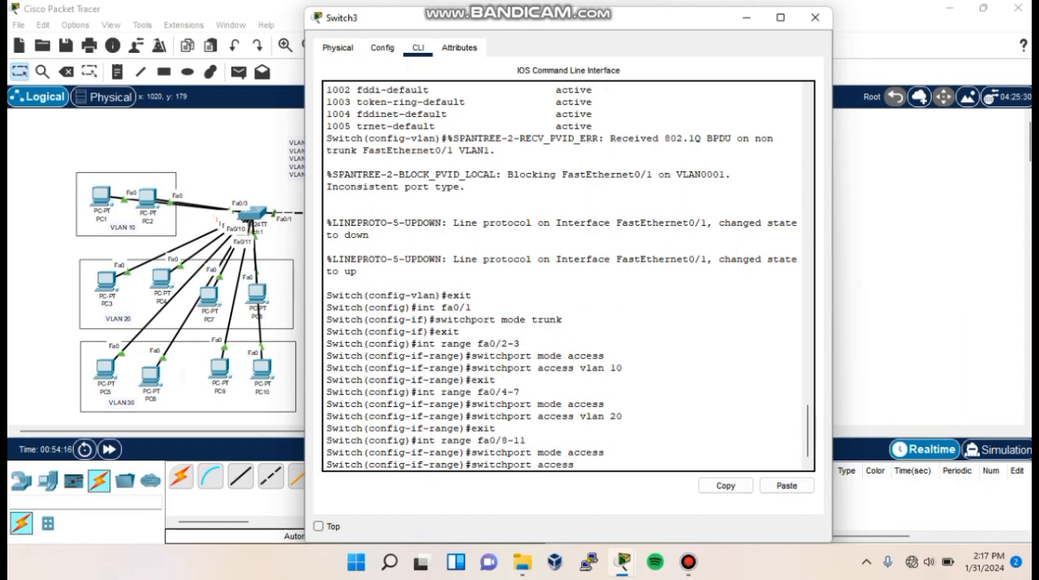
key(Return)
- Display Switch3's brief VLAN table to check its port assignments
text(do show )
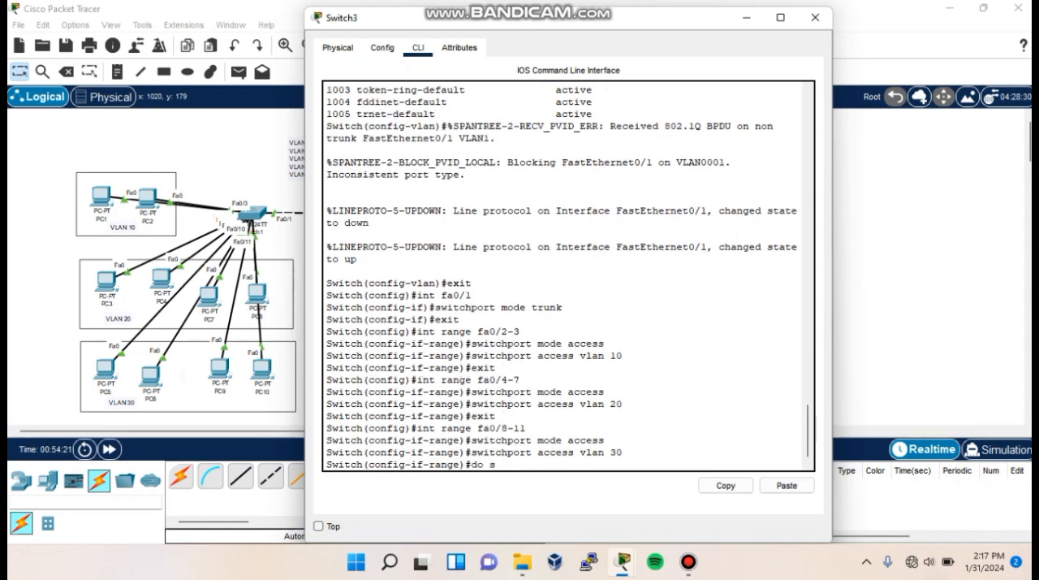
text(vlan brief)
key(Return)
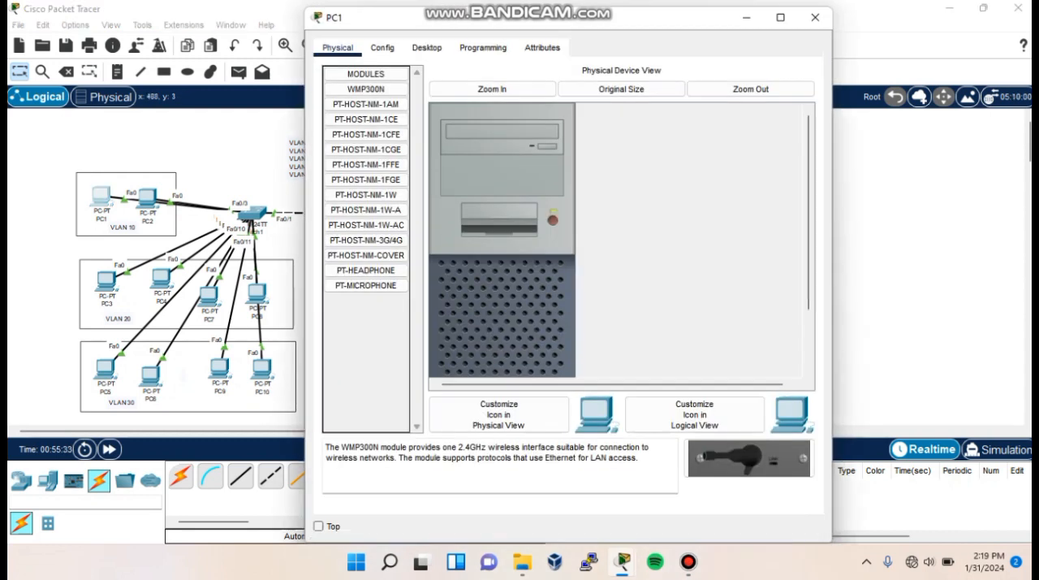
- Switch PC1's IP configuration to DHCP
click(426, 48)
click(365, 108)
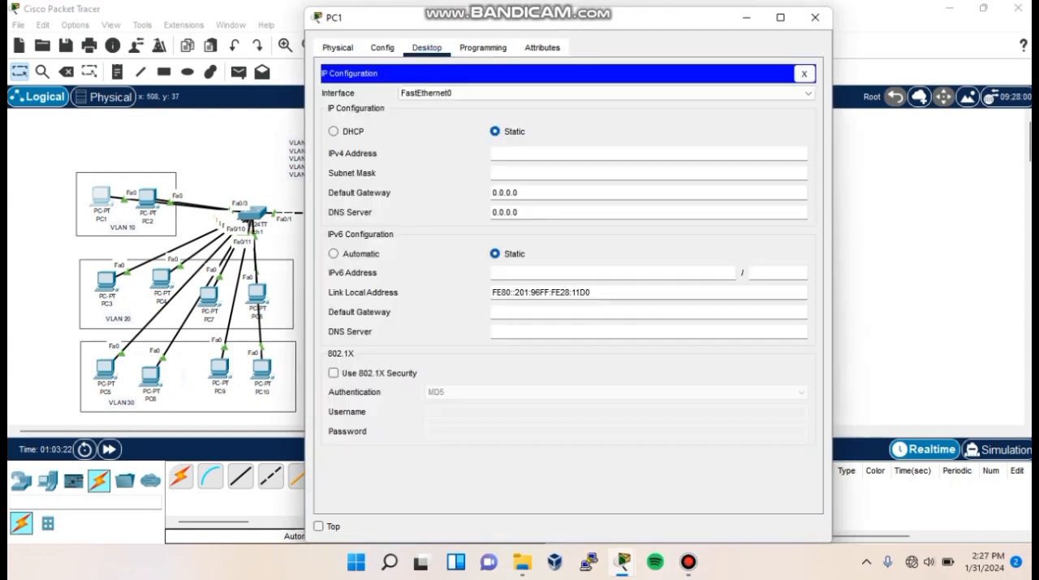
click(334, 132)
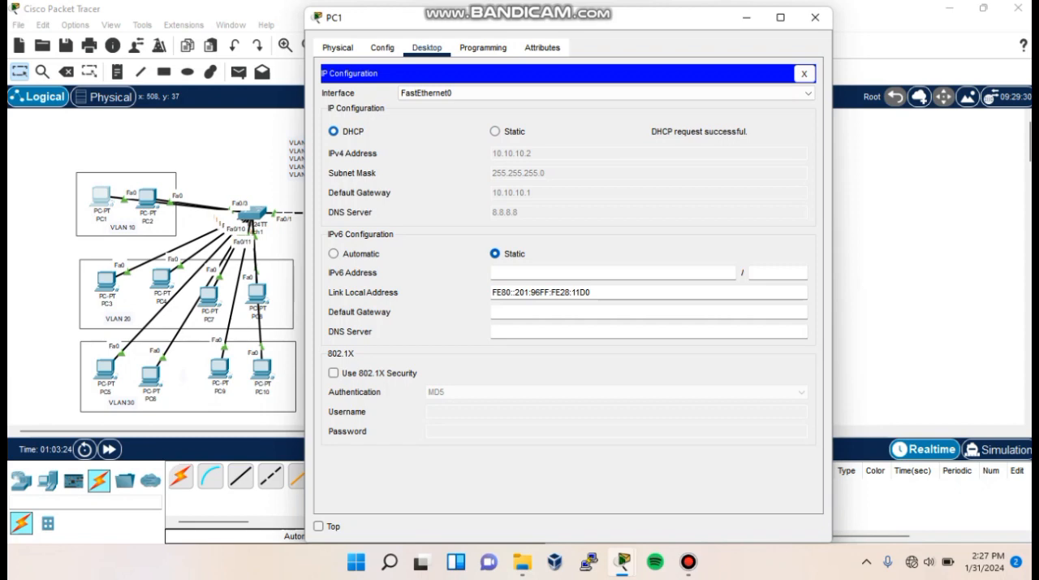
- Switch PC3's IP configuration to DHCP and close its window
click(106, 281)
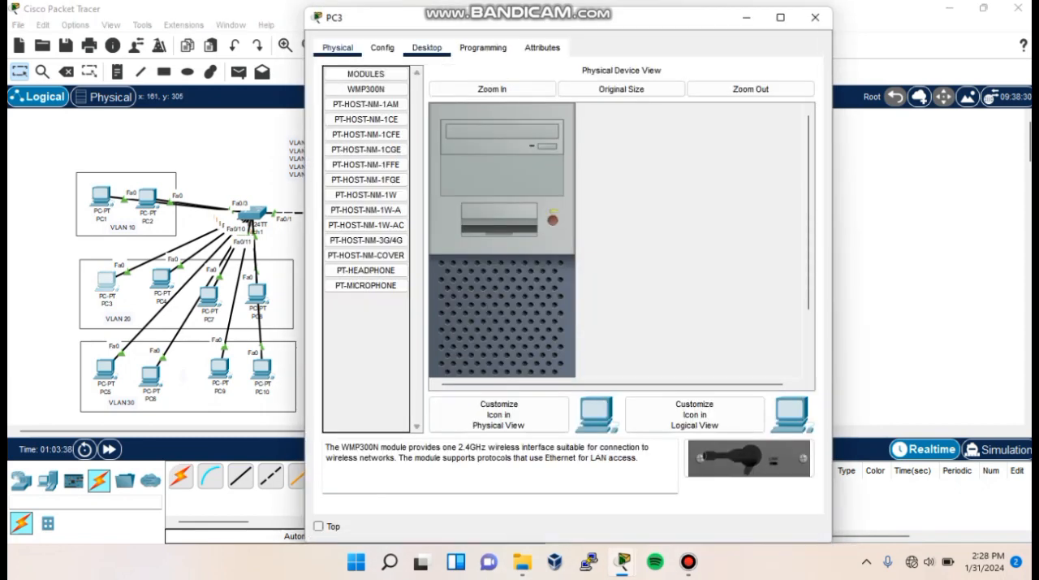
click(426, 47)
click(362, 111)
click(333, 131)
click(815, 17)
- Switch PC5's IP configuration to DHCP, close its window, and open PC15
click(105, 369)
click(427, 47)
click(370, 104)
click(333, 131)
click(816, 17)
click(661, 193)
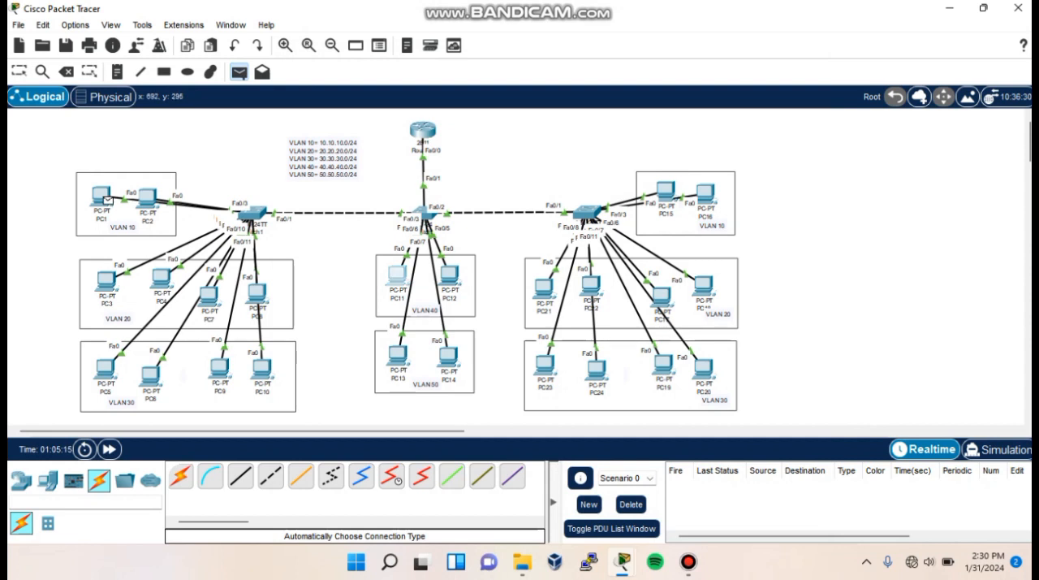
- Test inter-VLAN connectivity with simple PDUs from PC1 to PC11, from PC3 to PC11, and from PC11 to PC3
click(398, 275)
key(p)
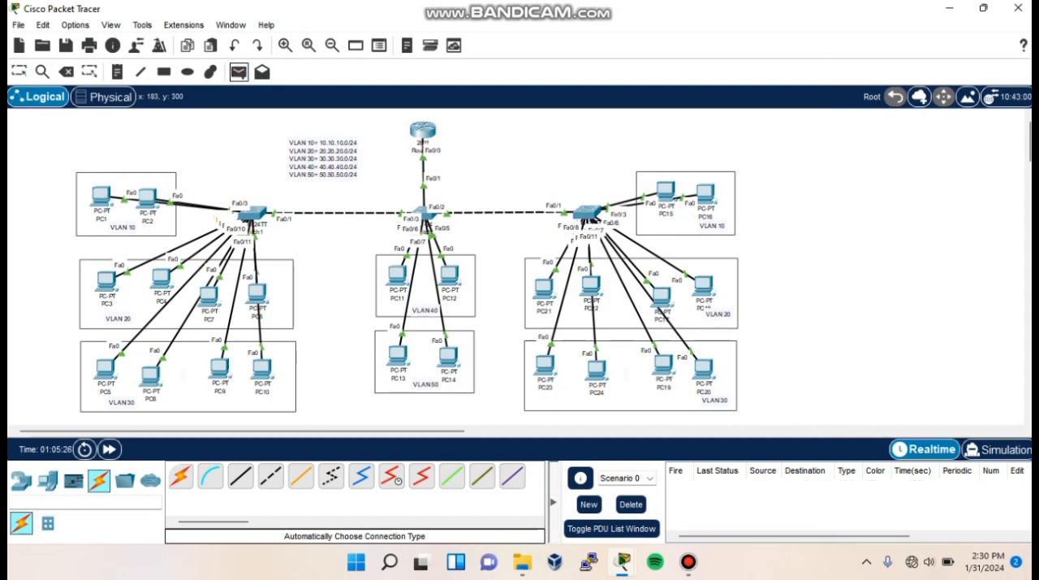
click(111, 282)
click(399, 276)
key(p)
click(400, 276)
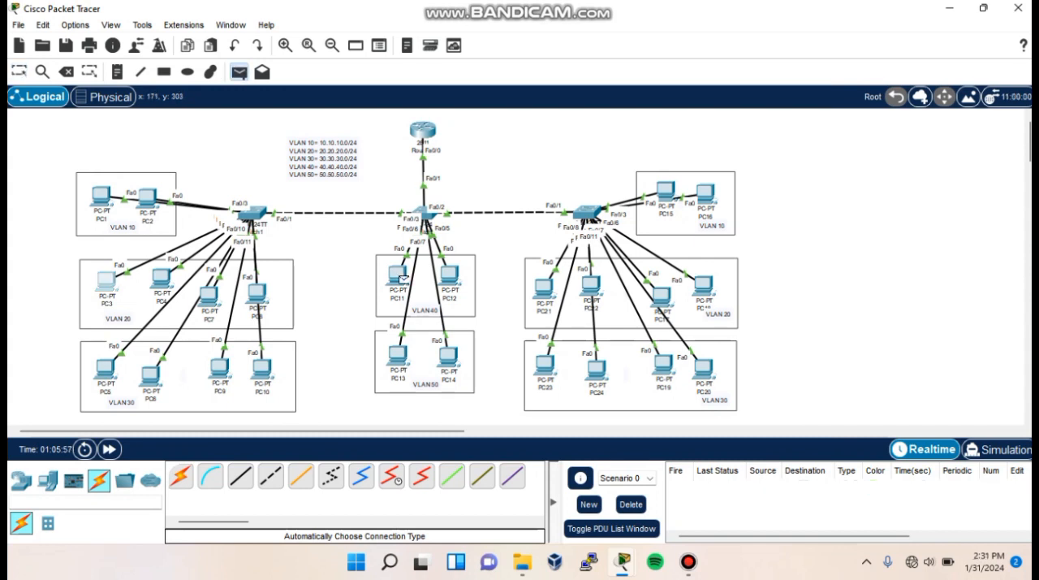
click(106, 281)
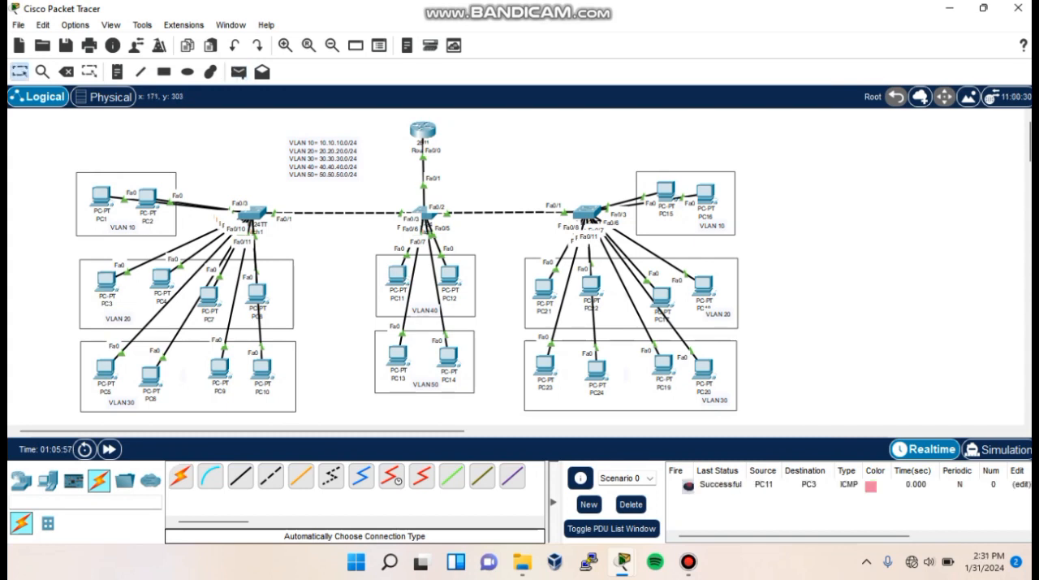